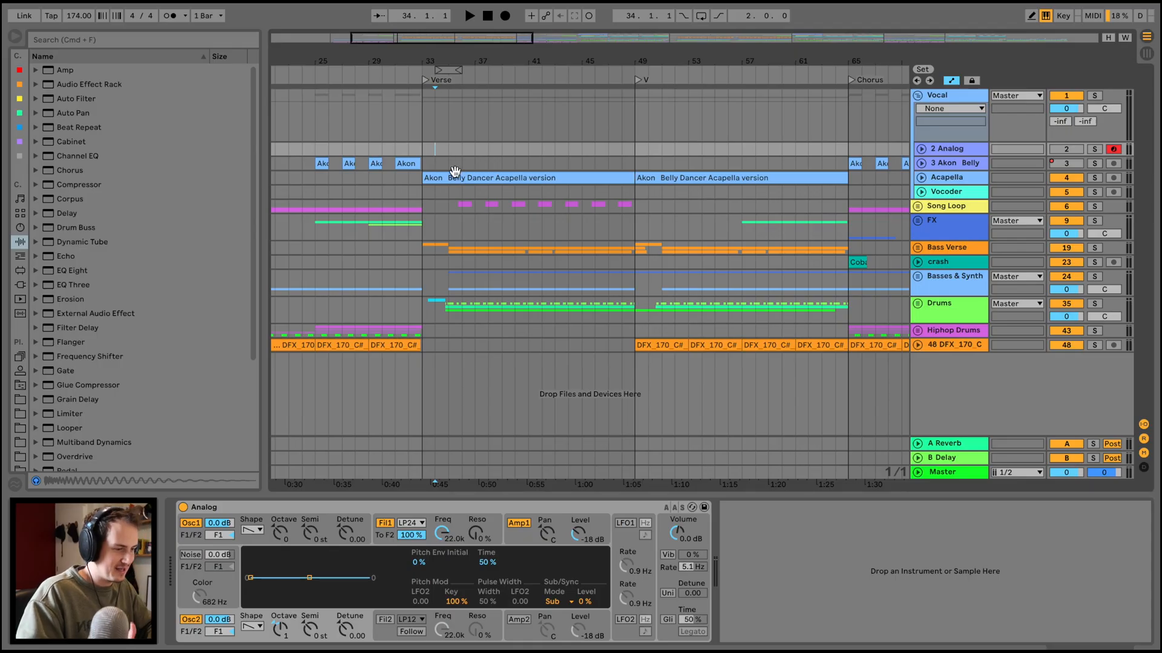
Open the verse acapella clip, play it, and try its formants at 100.
double_click(455, 172)
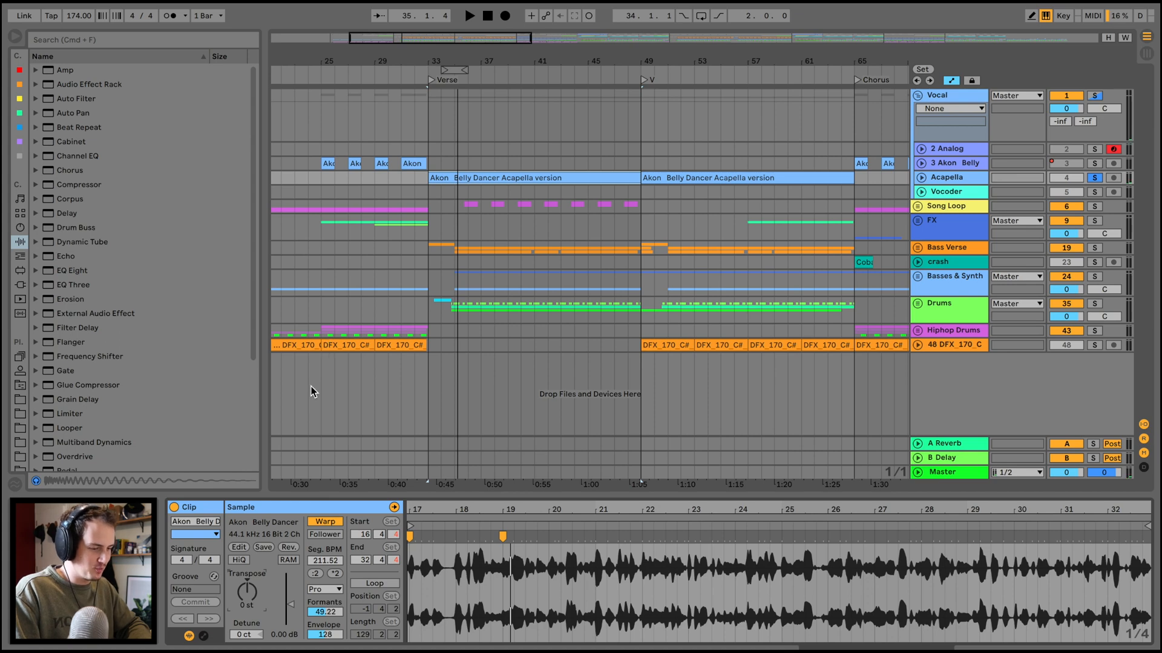
key("space")
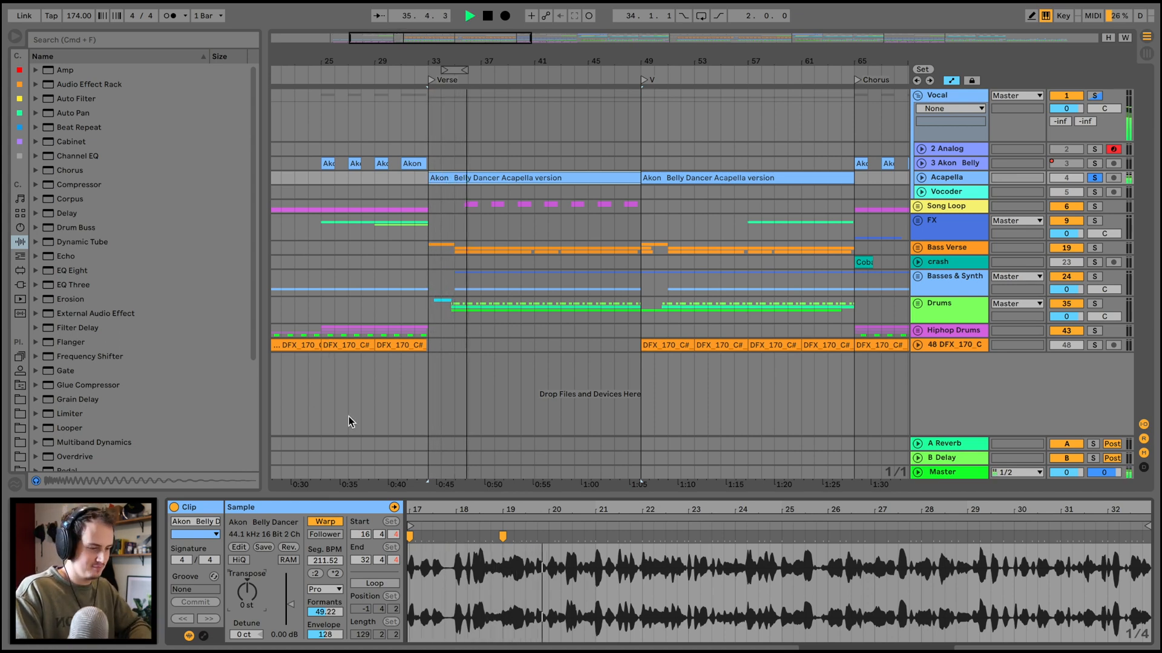
double_click(325, 608)
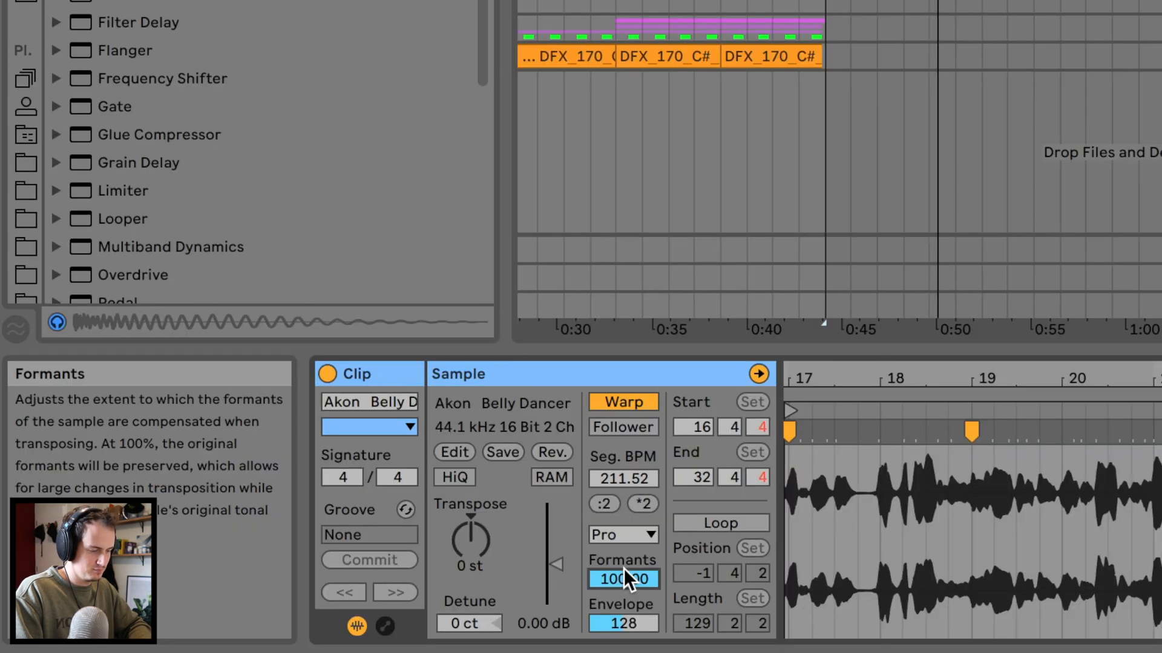
key("super+z")
key("super+z")
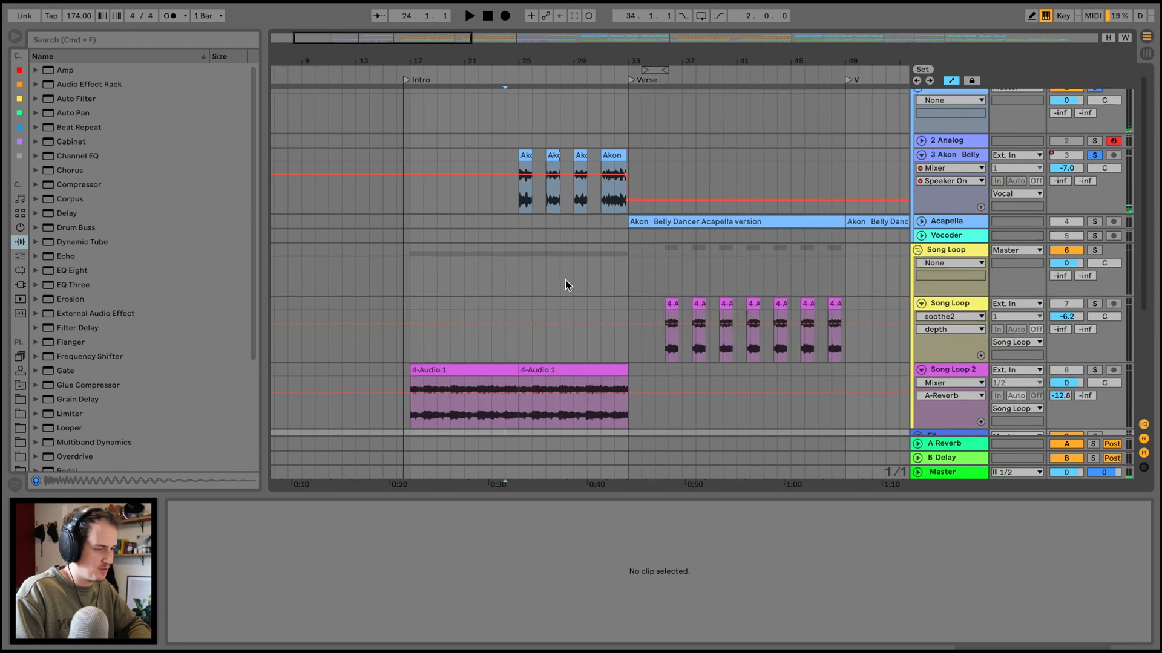
Audition the song loop in the intro and verse, and inspect the device chain on the Song Loop track.
scroll(565, 281, "down", 3)
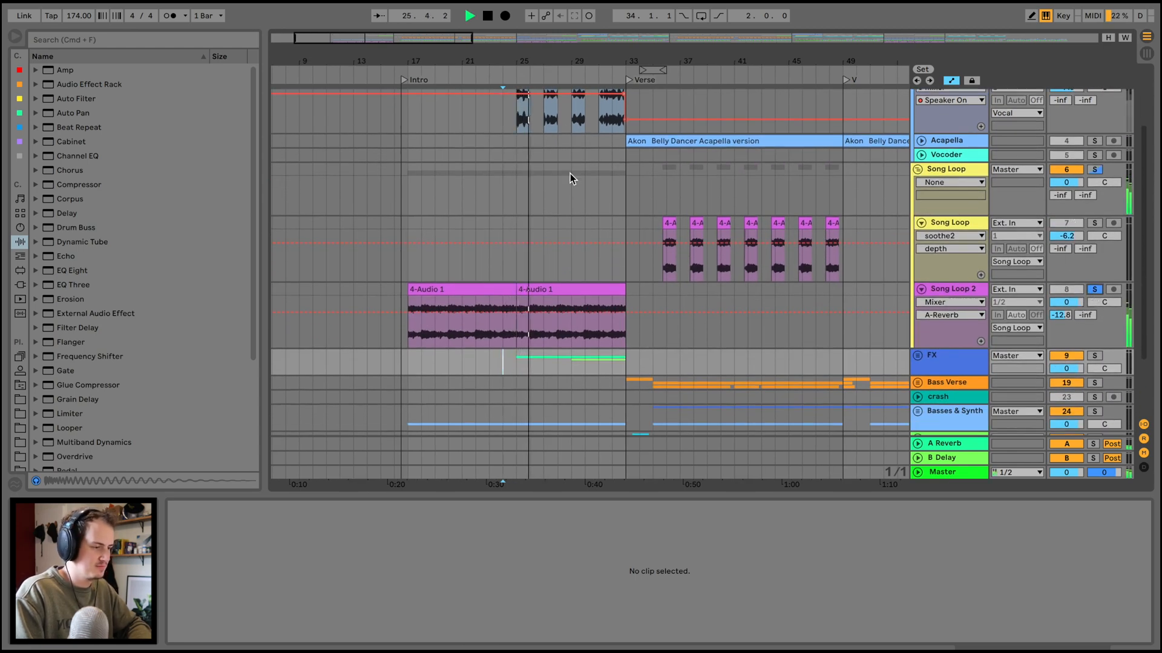
scroll(568, 193, "right", 2)
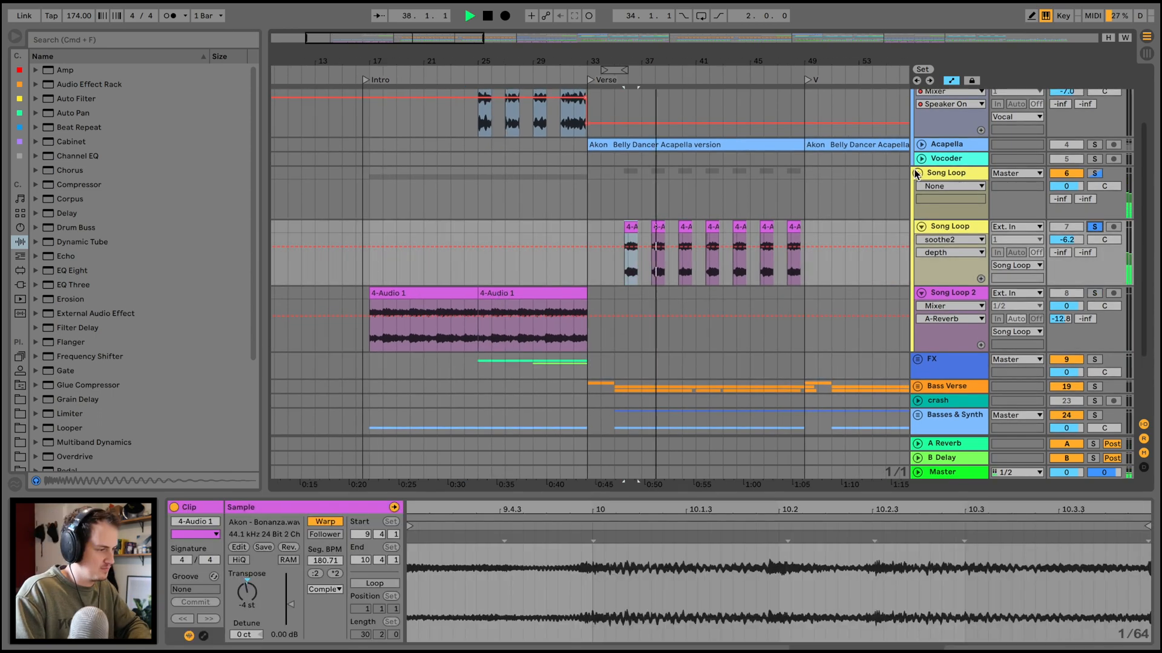
double_click(952, 225)
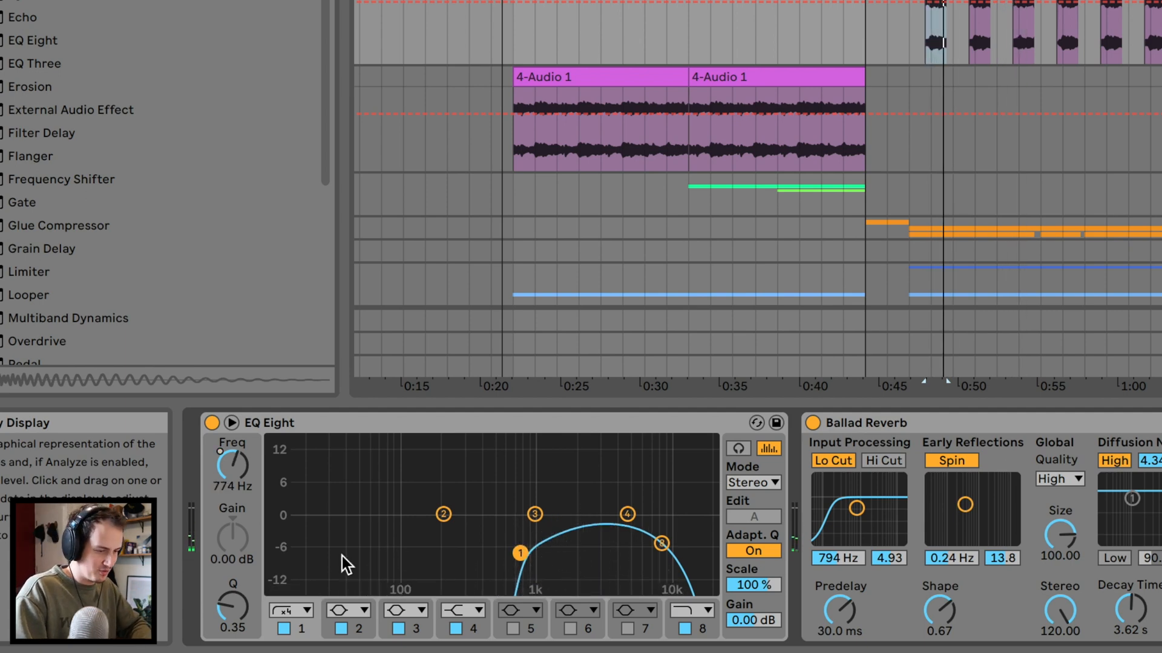
scroll(824, 526, "right", 15)
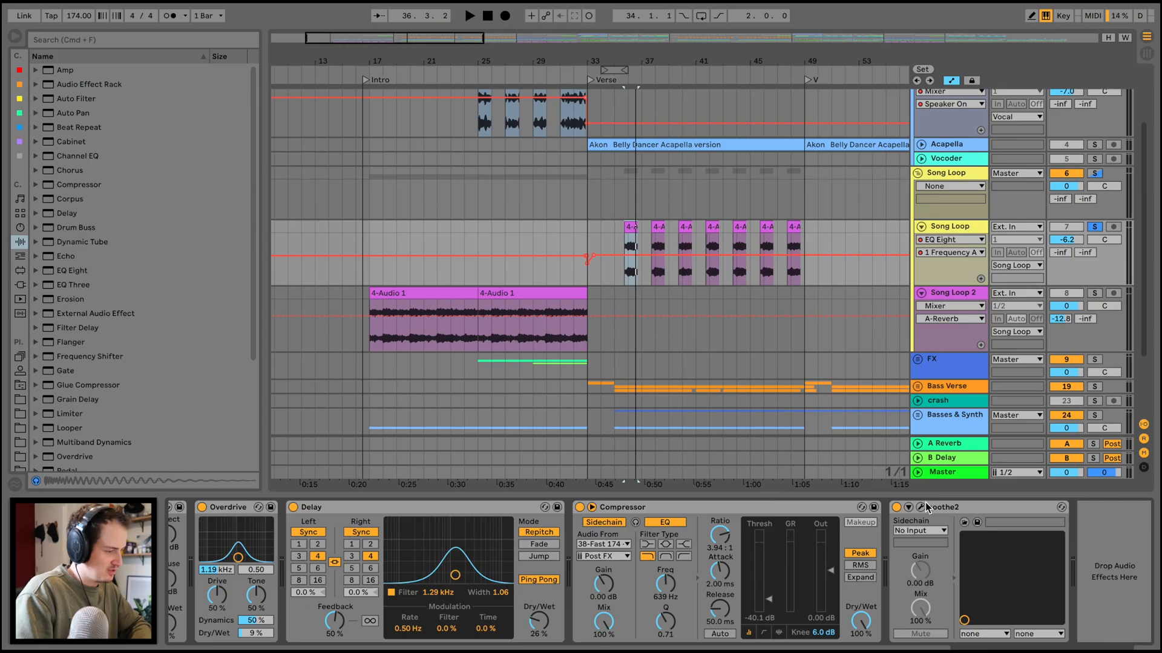
Examine the soothe2 plug-in on the Song Loop track during playback and close its window.
left_click(922, 508)
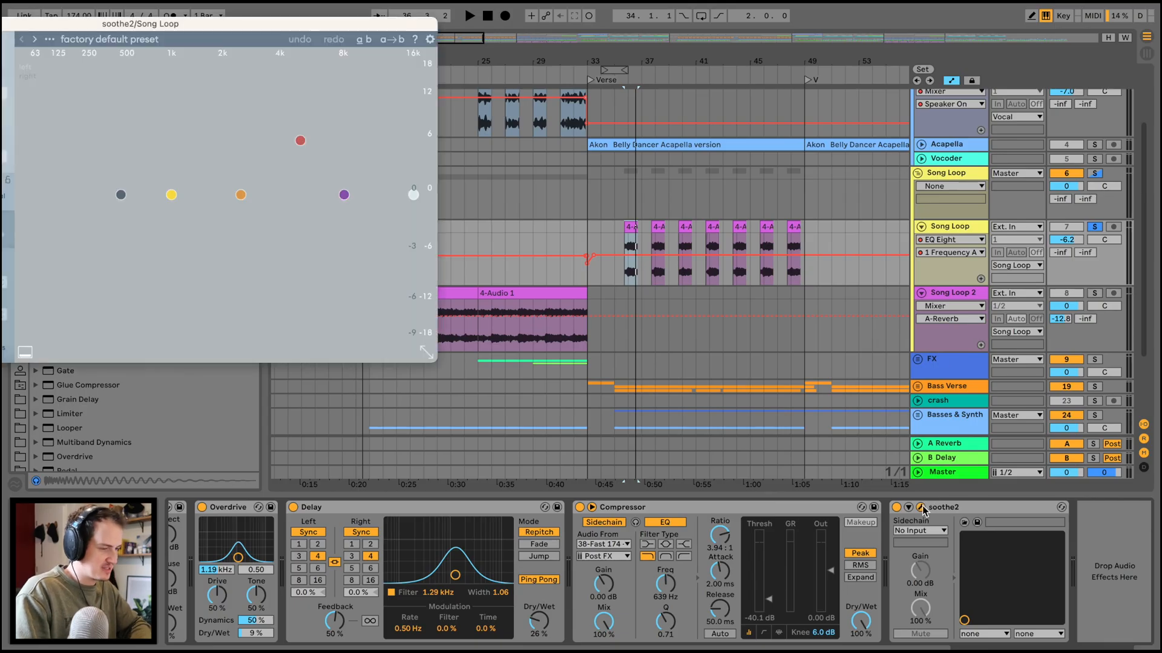
left_click(922, 509)
left_click(922, 508)
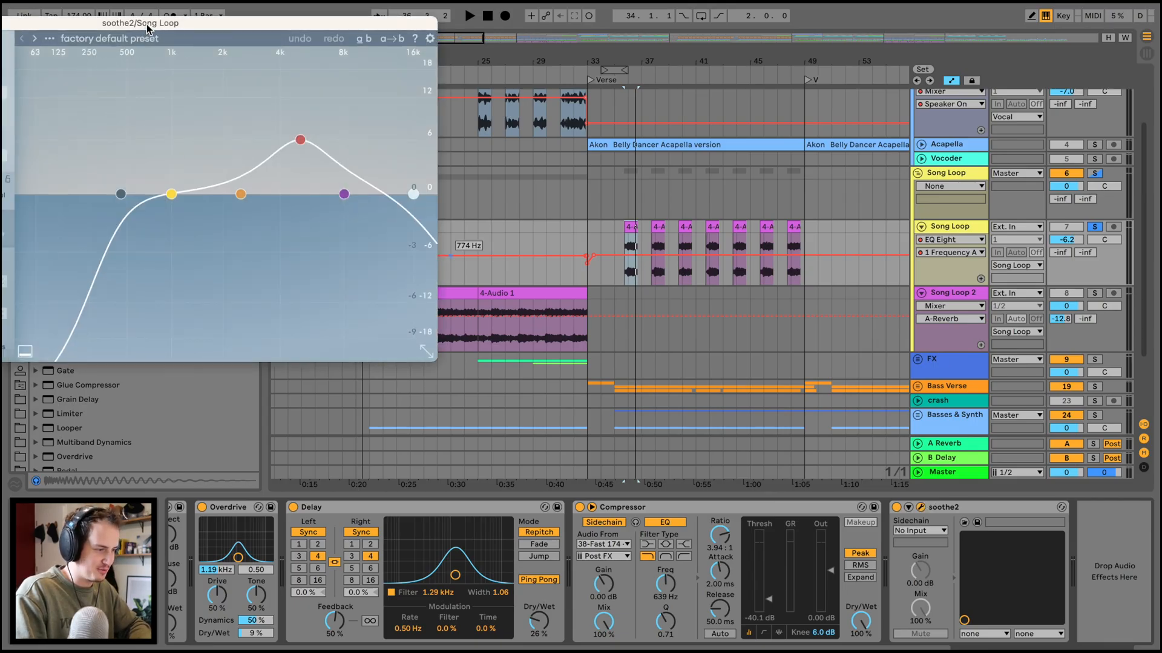
left_click_drag(138, 25, 447, 136)
key("space")
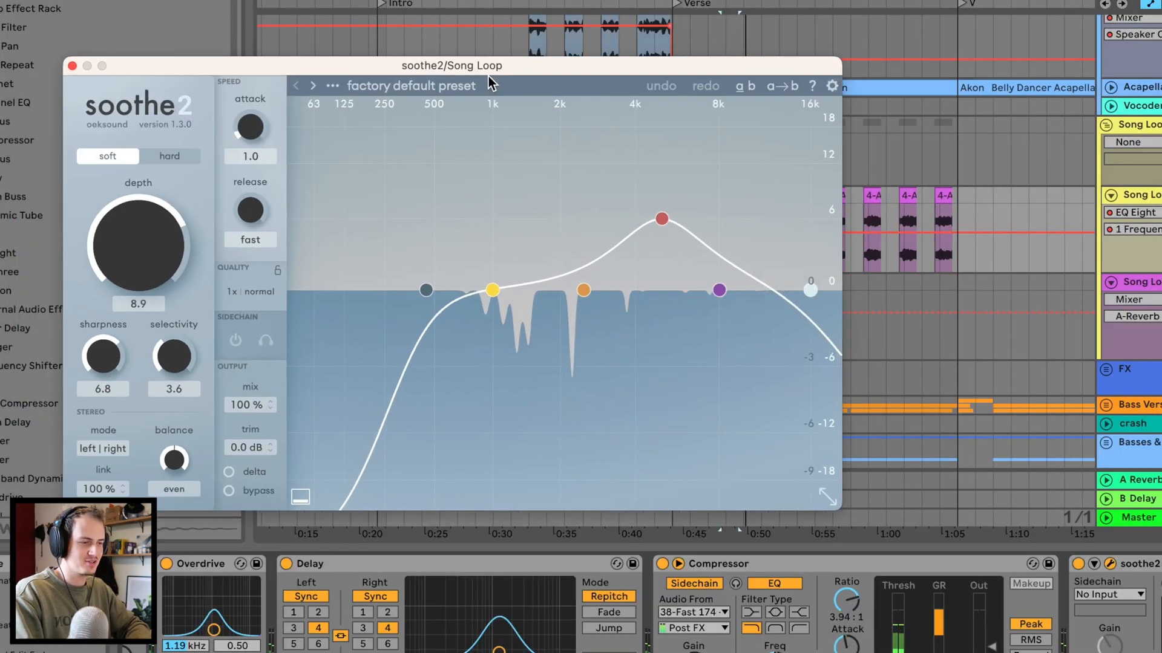
left_click_drag(489, 76, 567, 95)
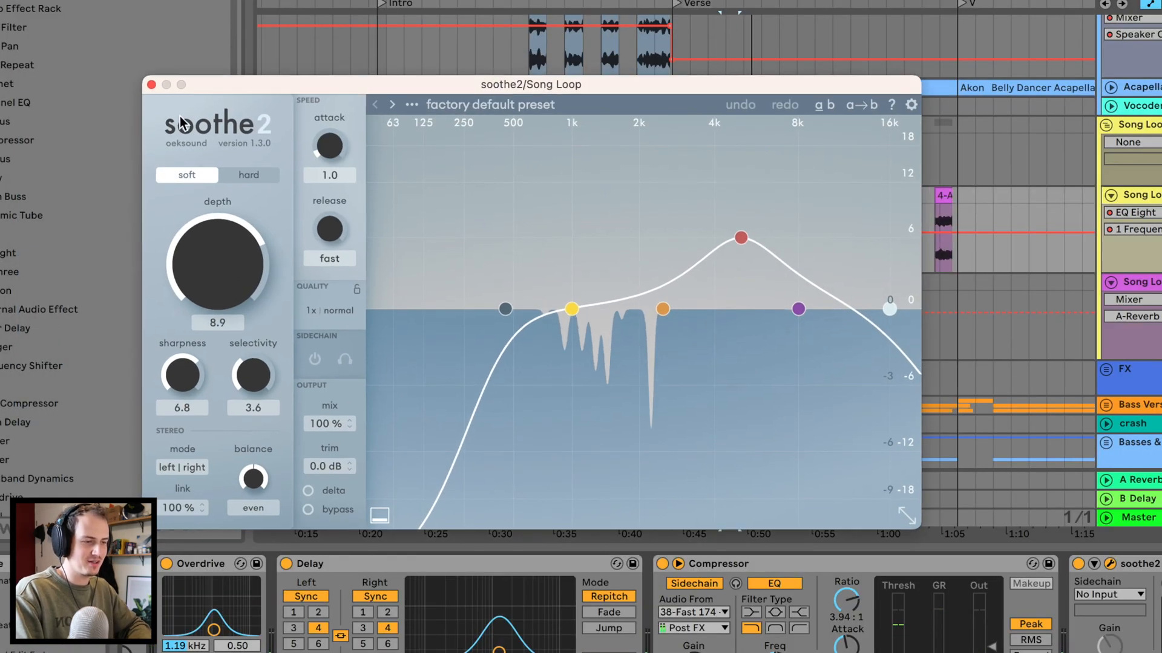
left_click(151, 84)
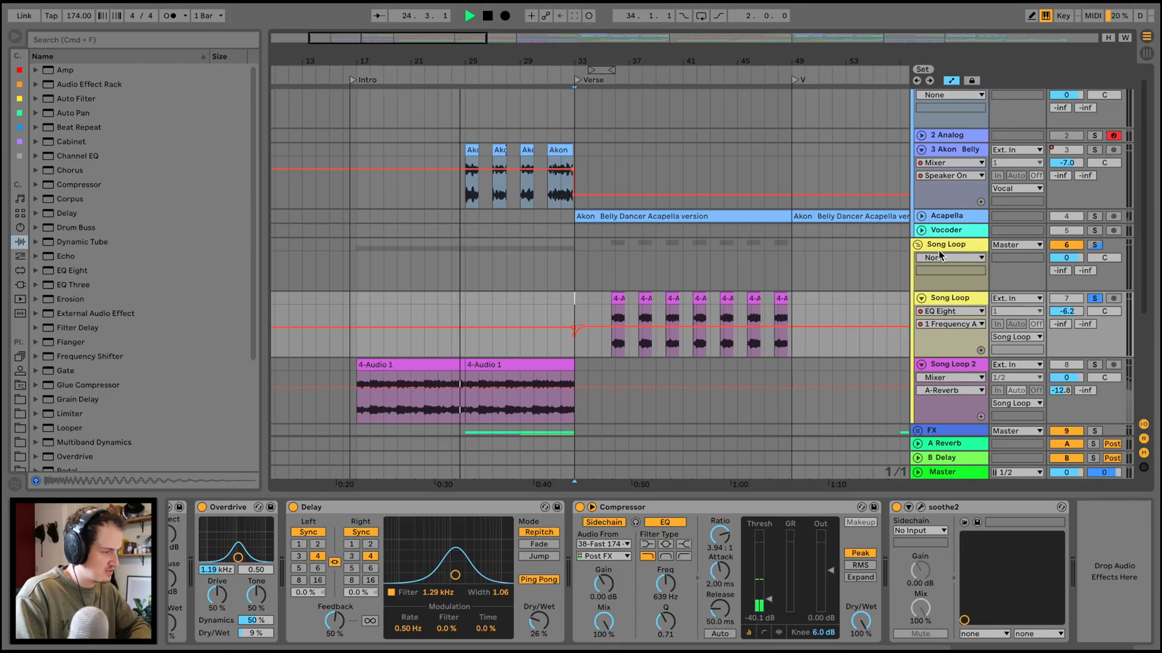
Play the Akon Belly vocal clips together with the song loop, and inspect the vocal track's device chain.
left_click(939, 251)
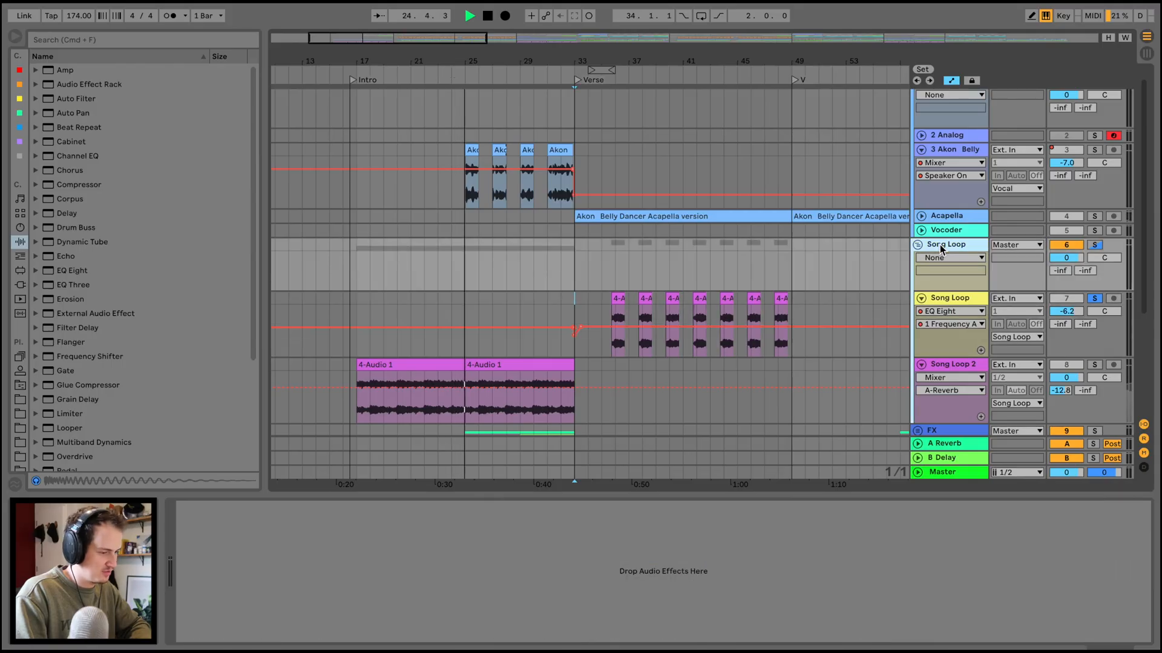
left_click(447, 72)
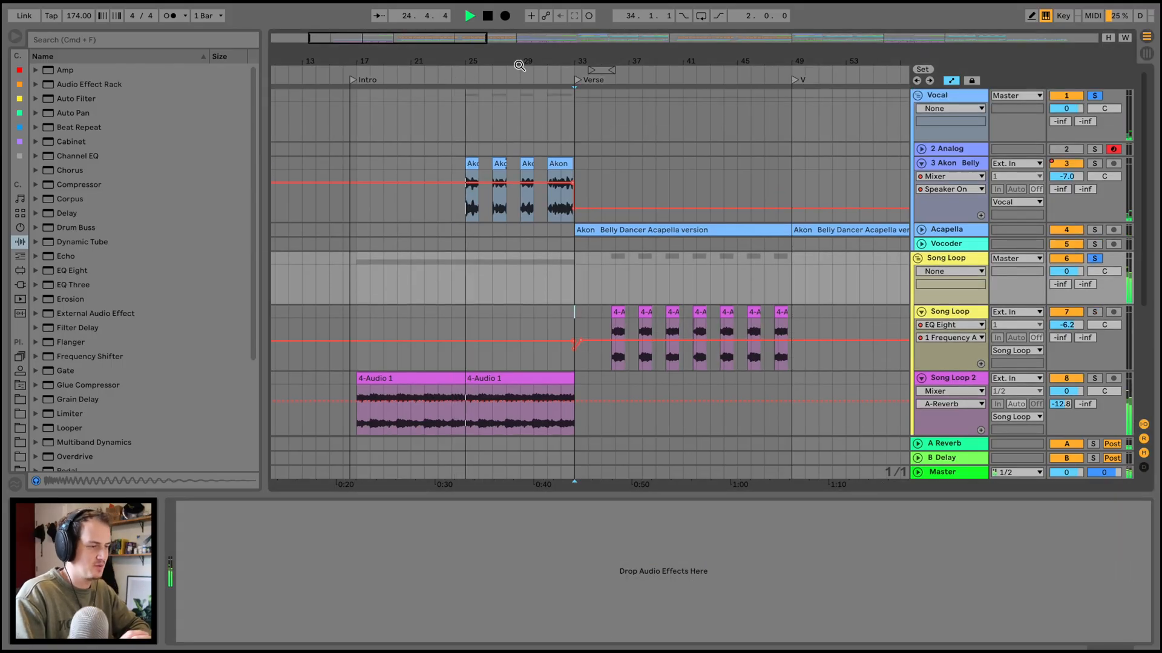
left_click_drag(520, 55, 520, 115)
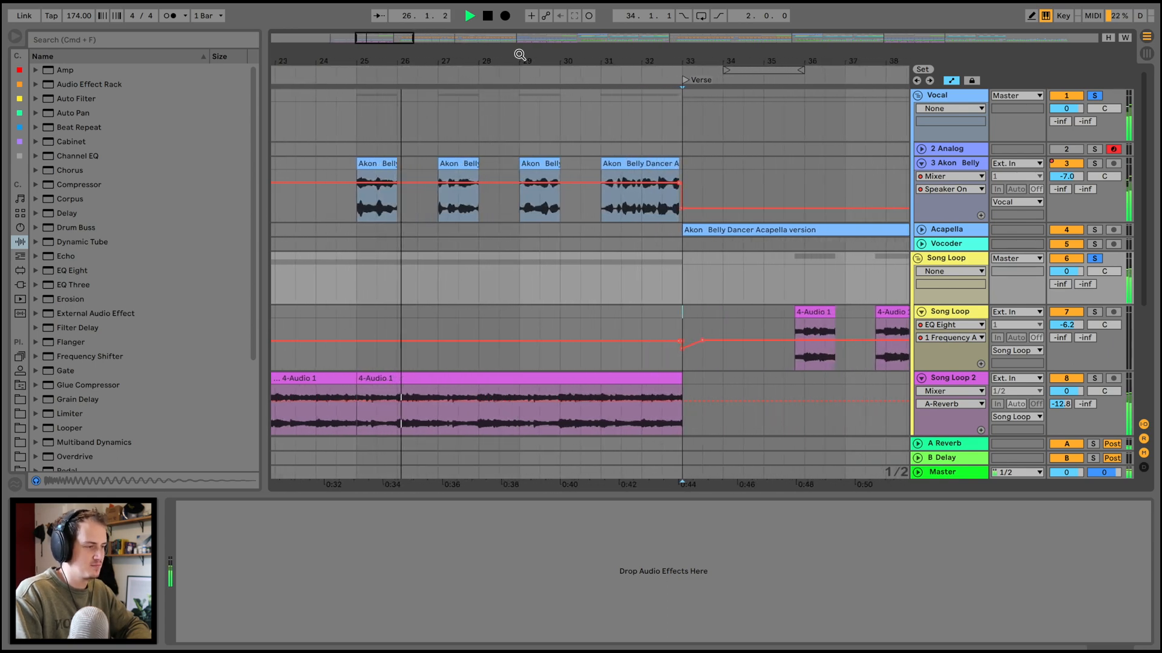
left_click(921, 149)
left_click(922, 149)
left_click(948, 163)
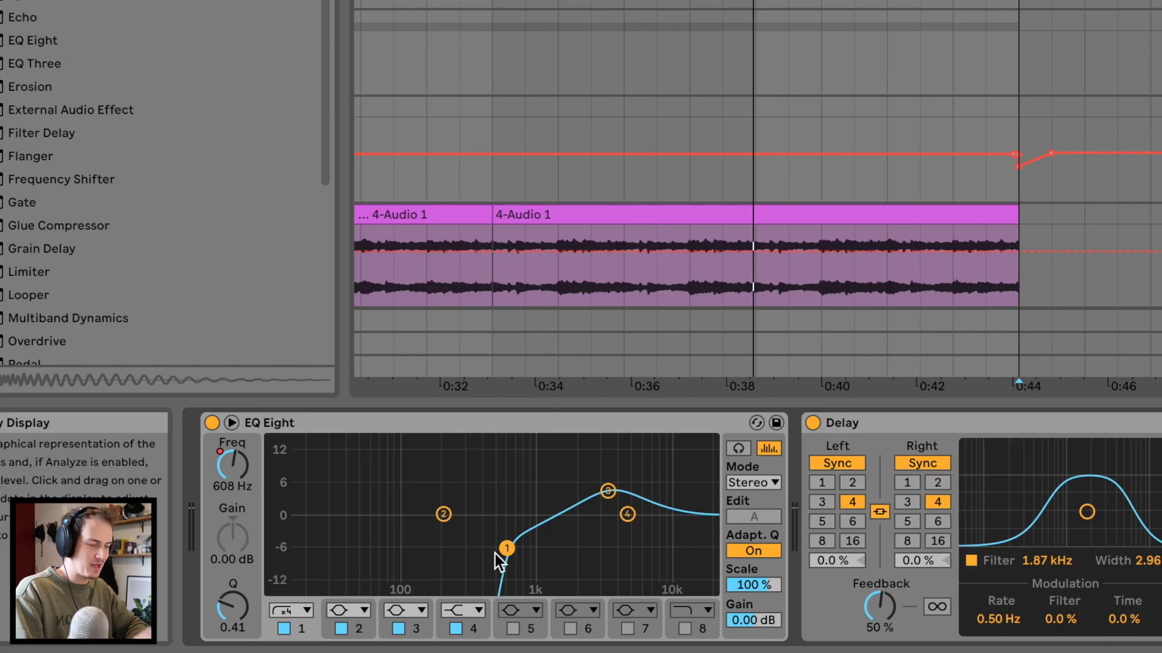
scroll(495, 554, "right", 10)
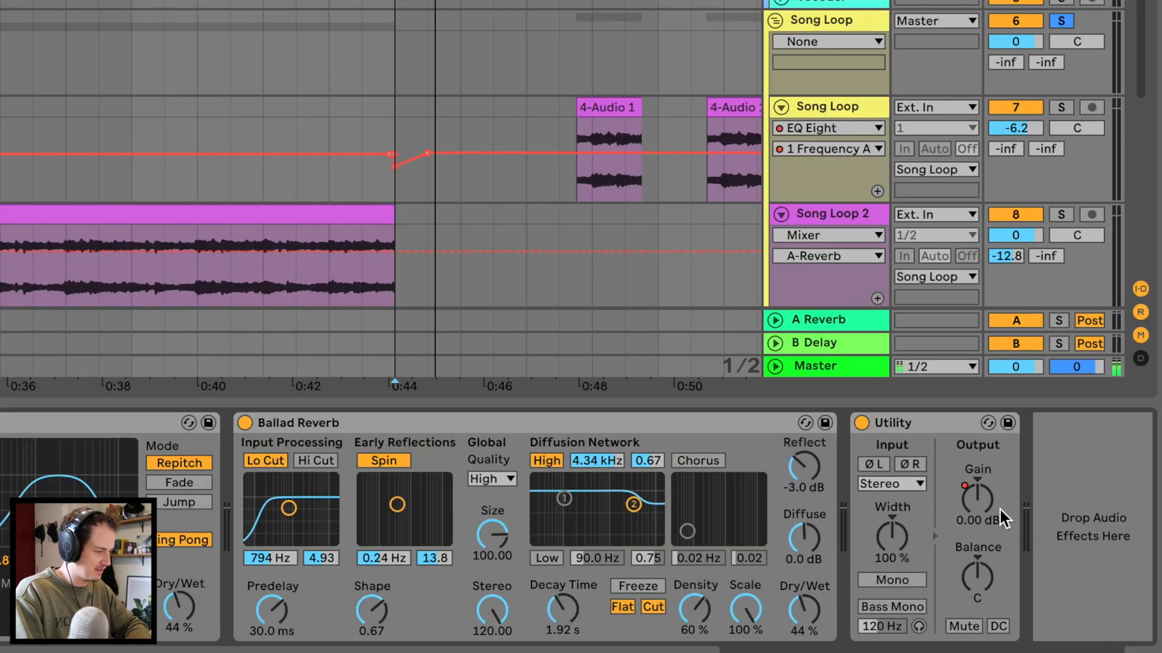
Show the Utility gain automation on the 3 Akon Belly track and play its vocal clips from bar 25 into the verse.
right_click(963, 510)
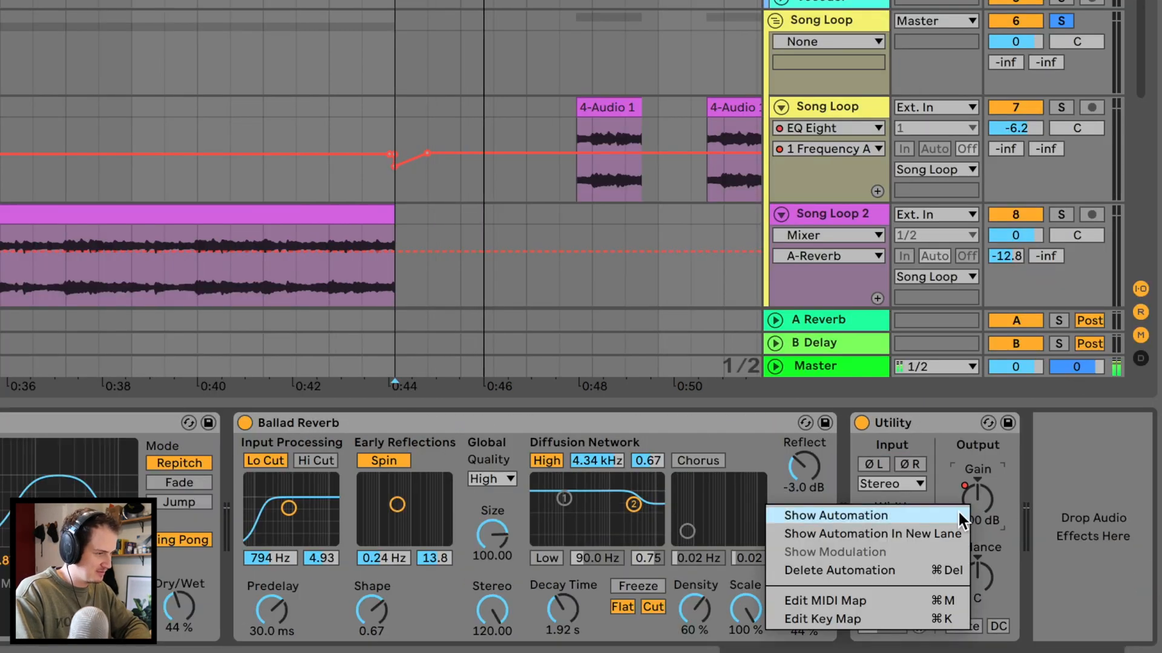
left_click(958, 515)
left_click(360, 74)
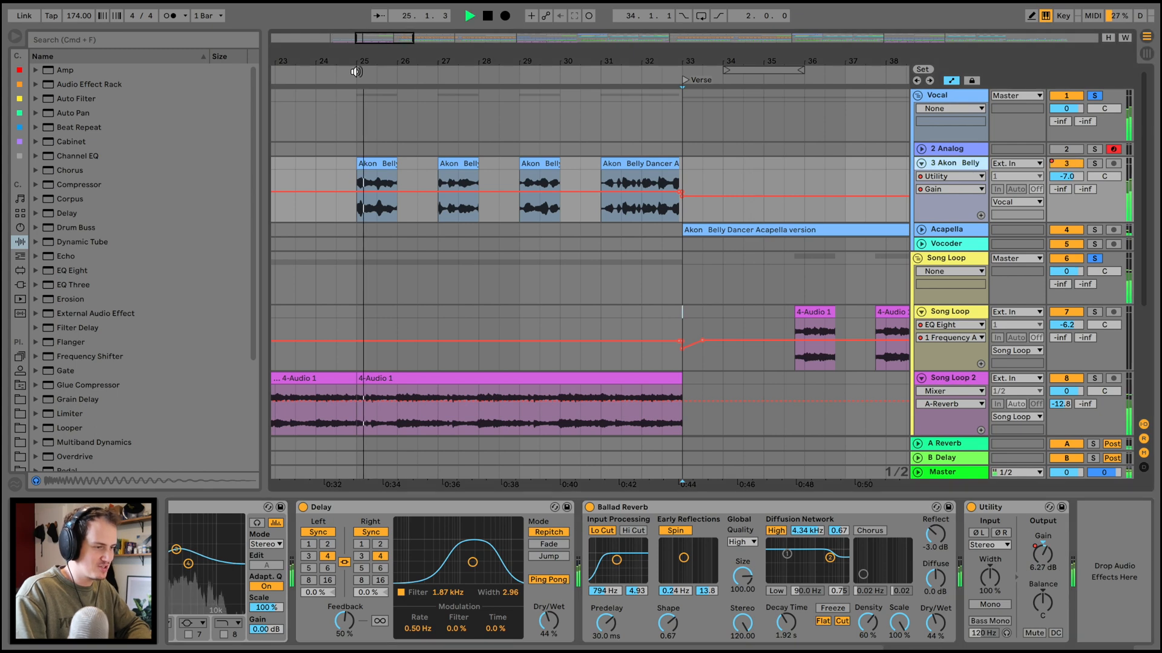
left_click_drag(394, 61, 395, 55)
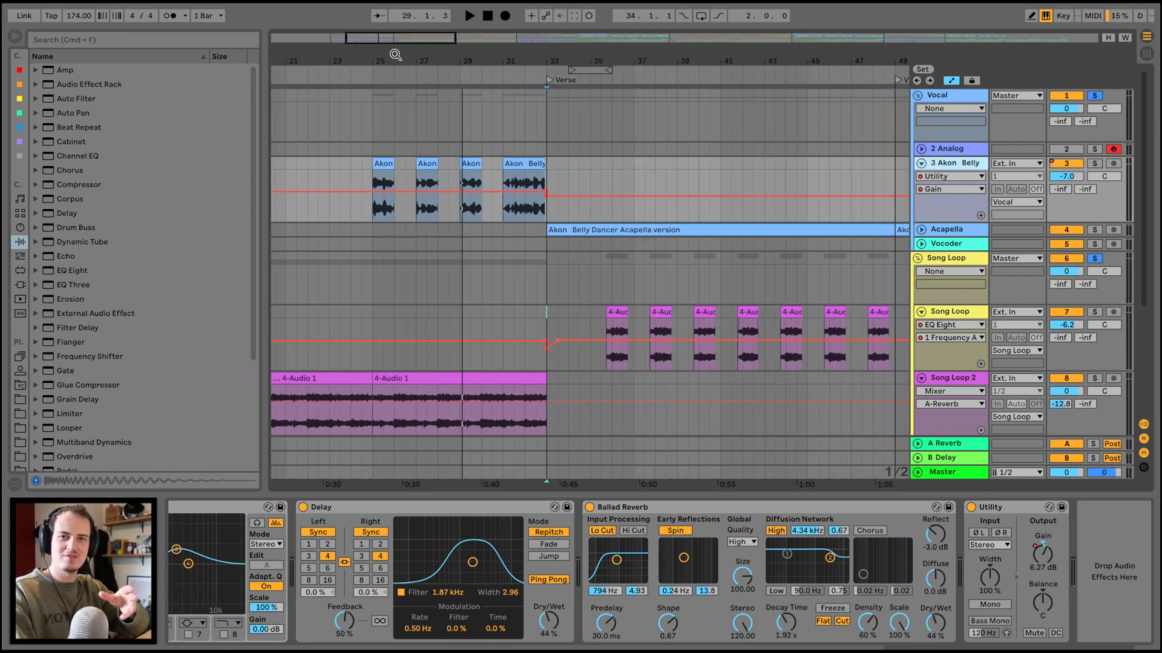
left_click_drag(395, 55, 417, 56)
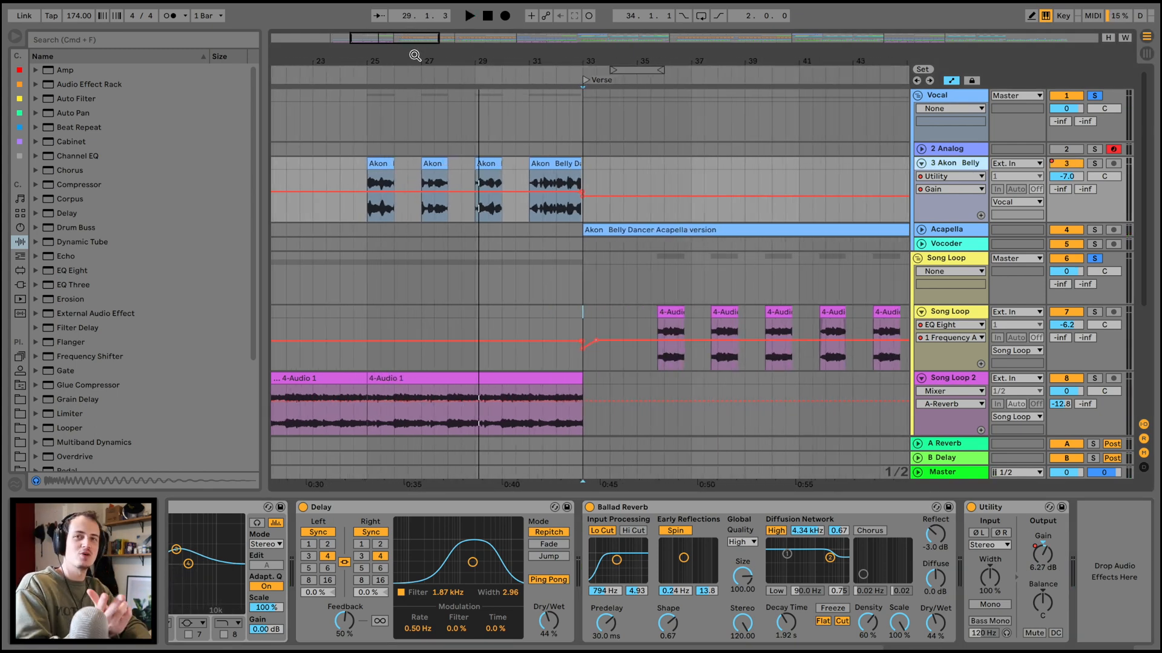
left_click(531, 71)
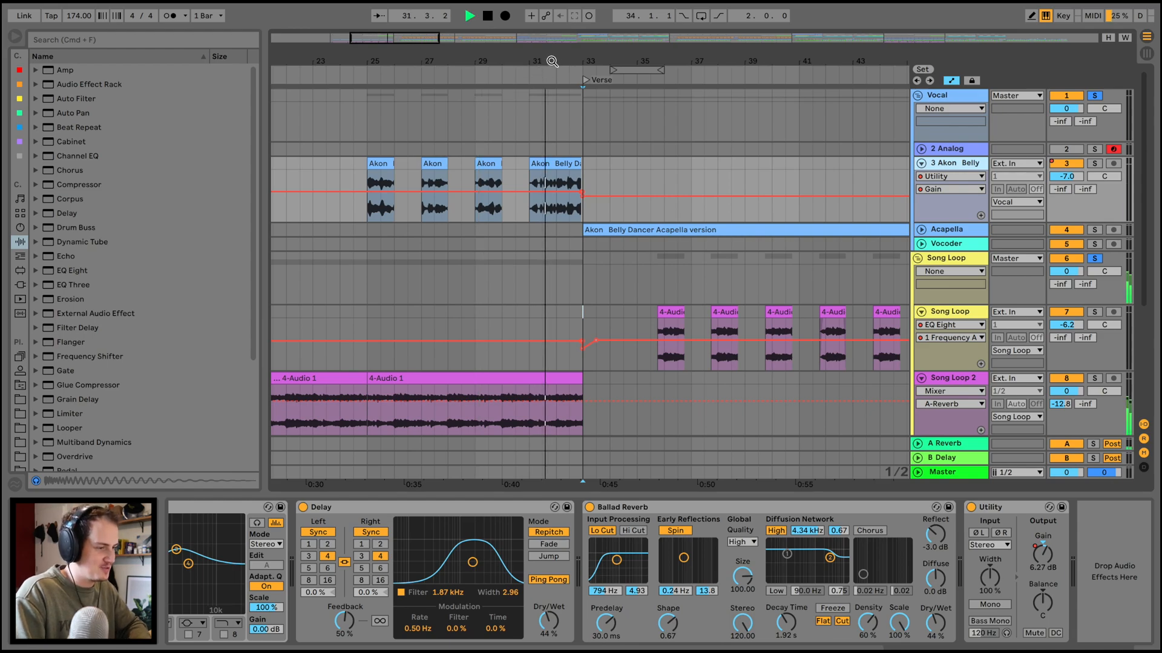
left_click_drag(550, 61, 546, 51)
key("space")
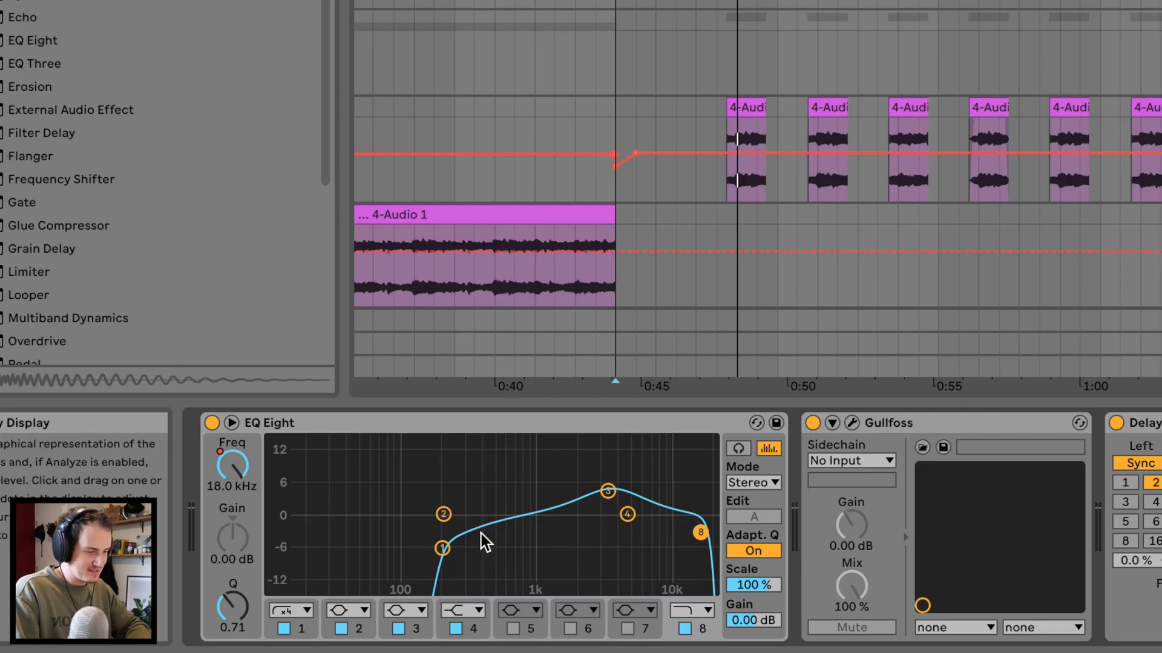
Inspect the Acapella track's device chain, including the Gullfoss plug-in's settings.
scroll(486, 543, "right", 5)
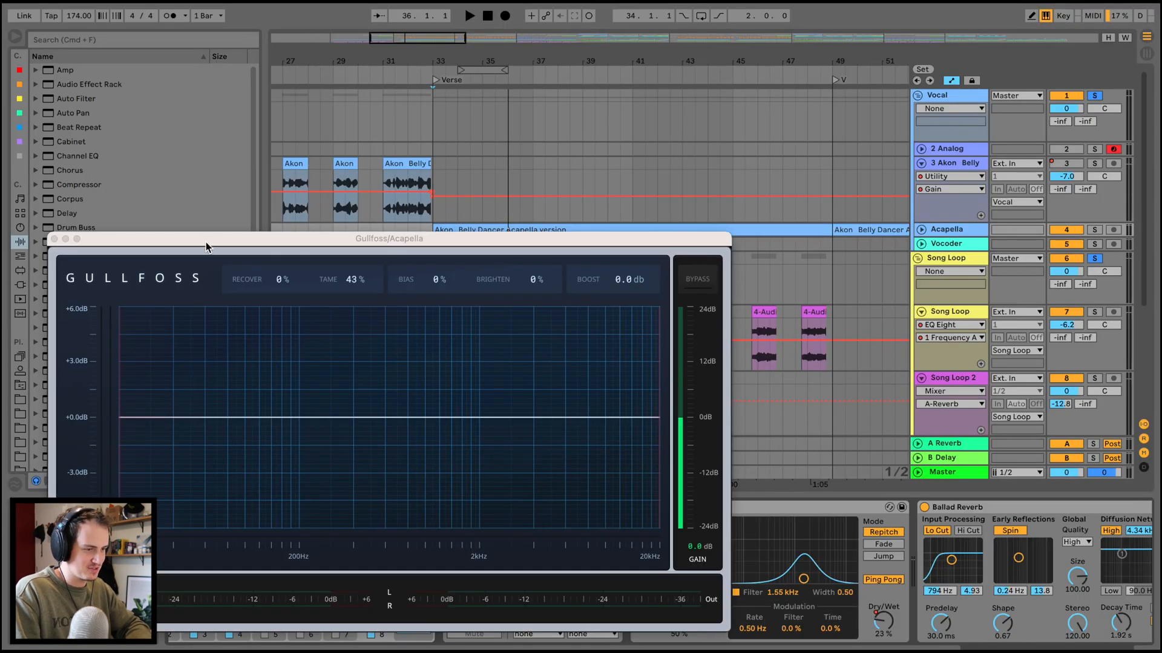
left_click_drag(206, 247, 300, 154)
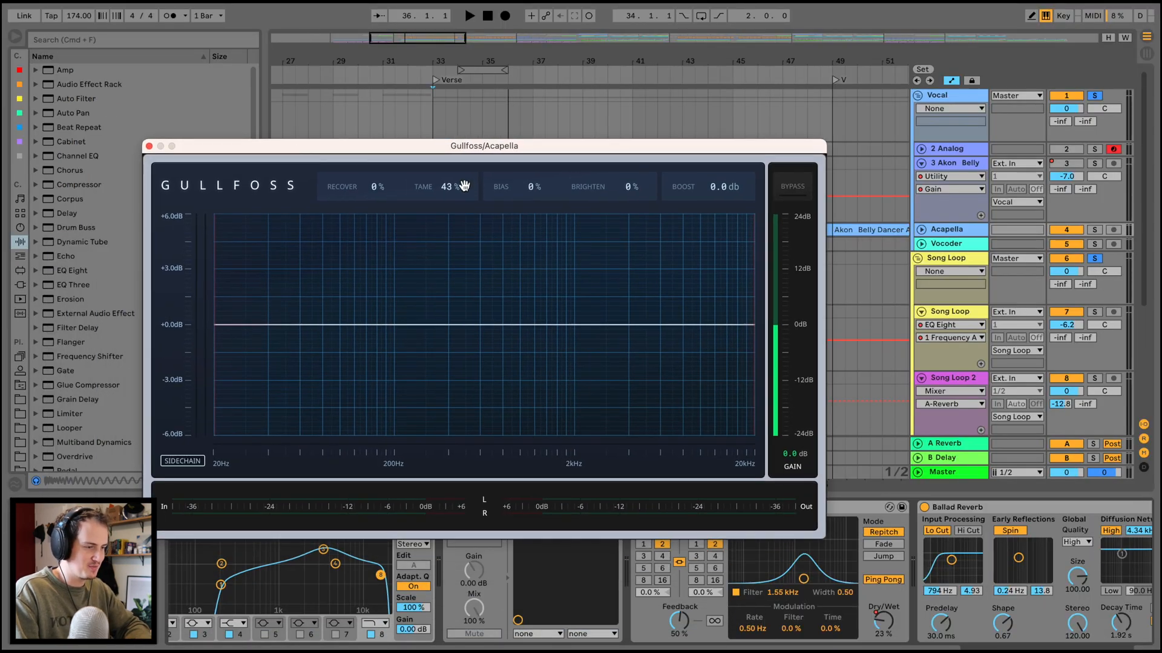
left_click(148, 149)
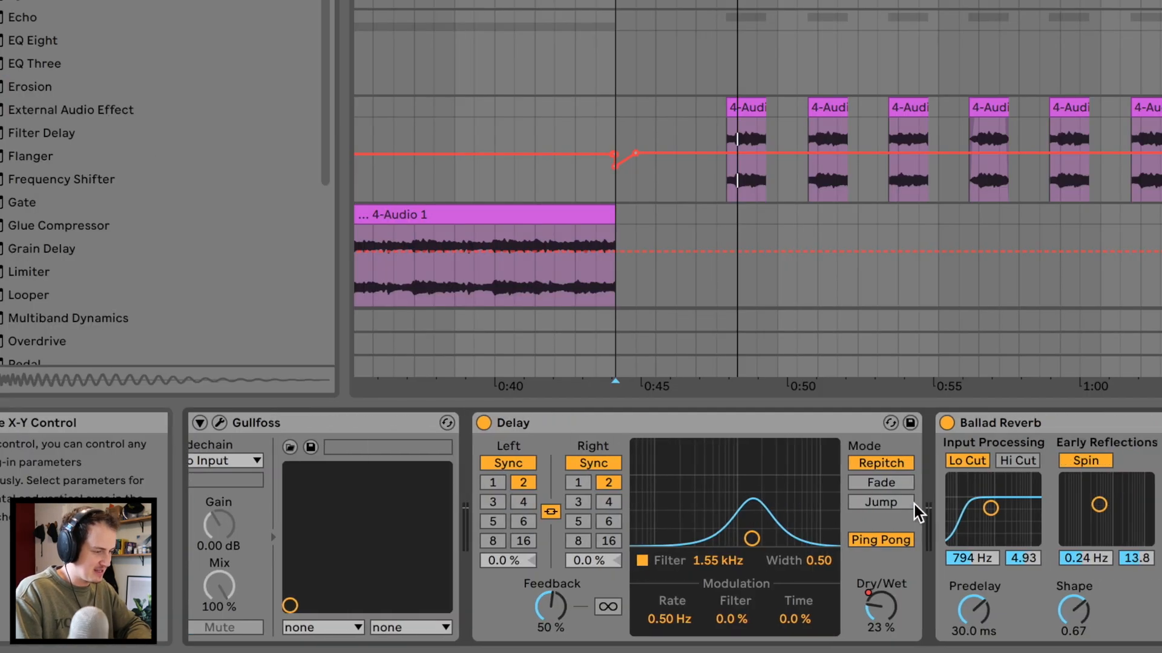
scroll(629, 568, "right", 3)
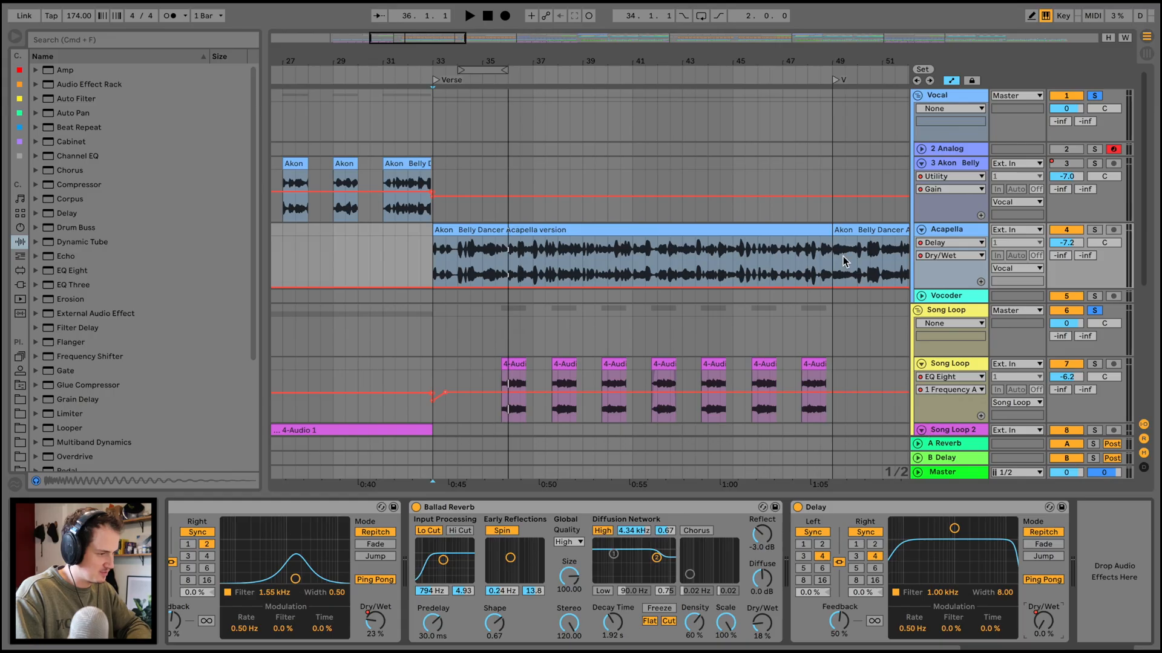
Rename the Chorus marker at bar 65 as Prechorus.
scroll(843, 256, "right", 10)
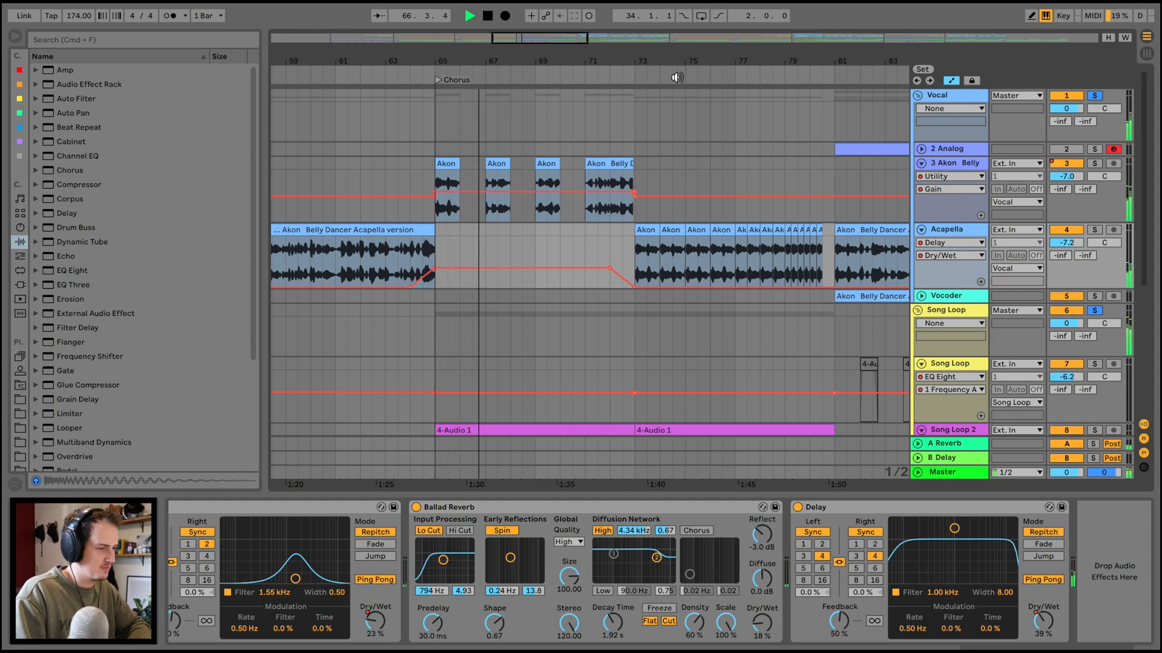
right_click(440, 83)
left_click(454, 87)
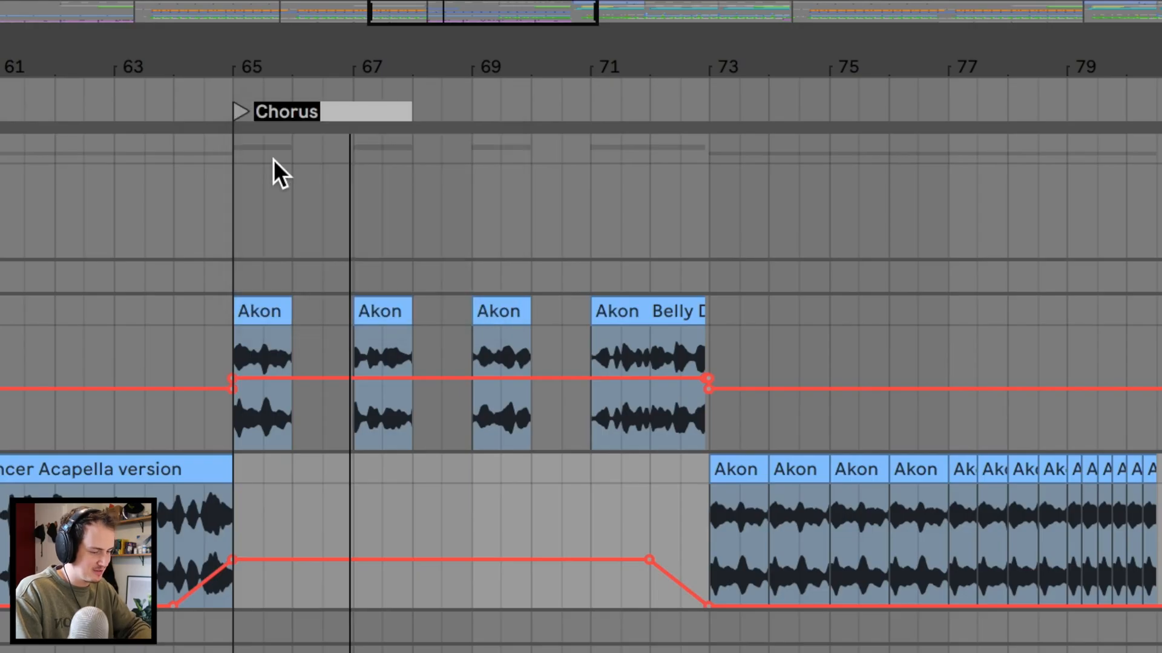
type("Prechorus")
key("Return")
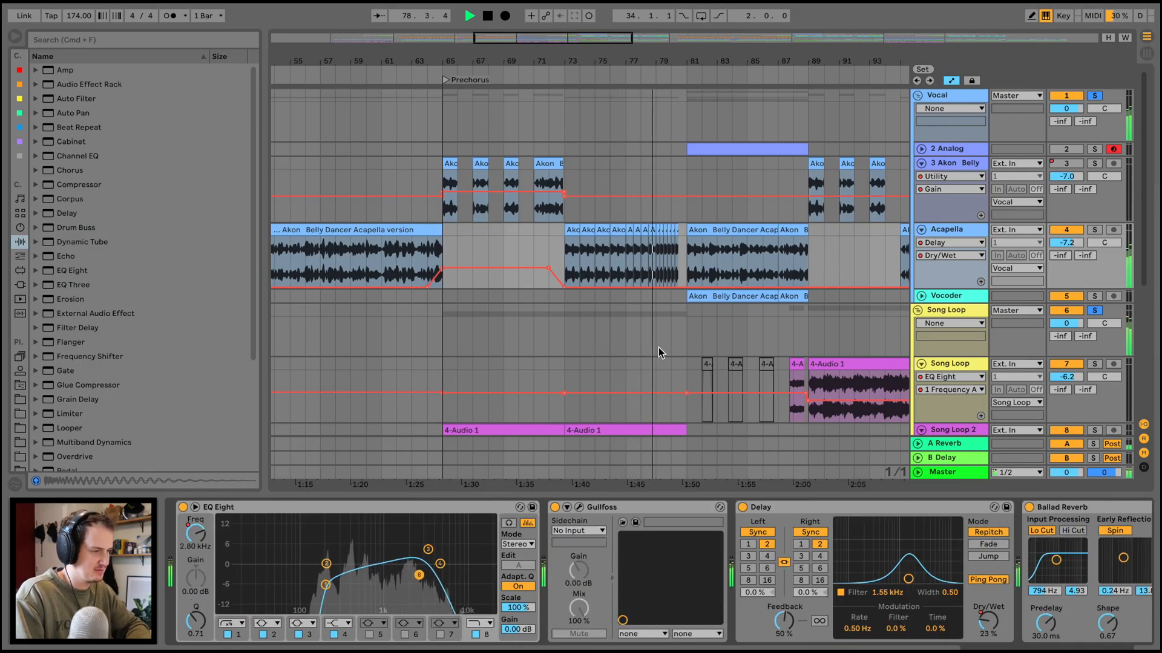
Play the section from bar 81 and turn off solo on the Vocal and Song Loop groups.
scroll(658, 352, "right", 2)
left_click_drag(702, 56, 703, 90)
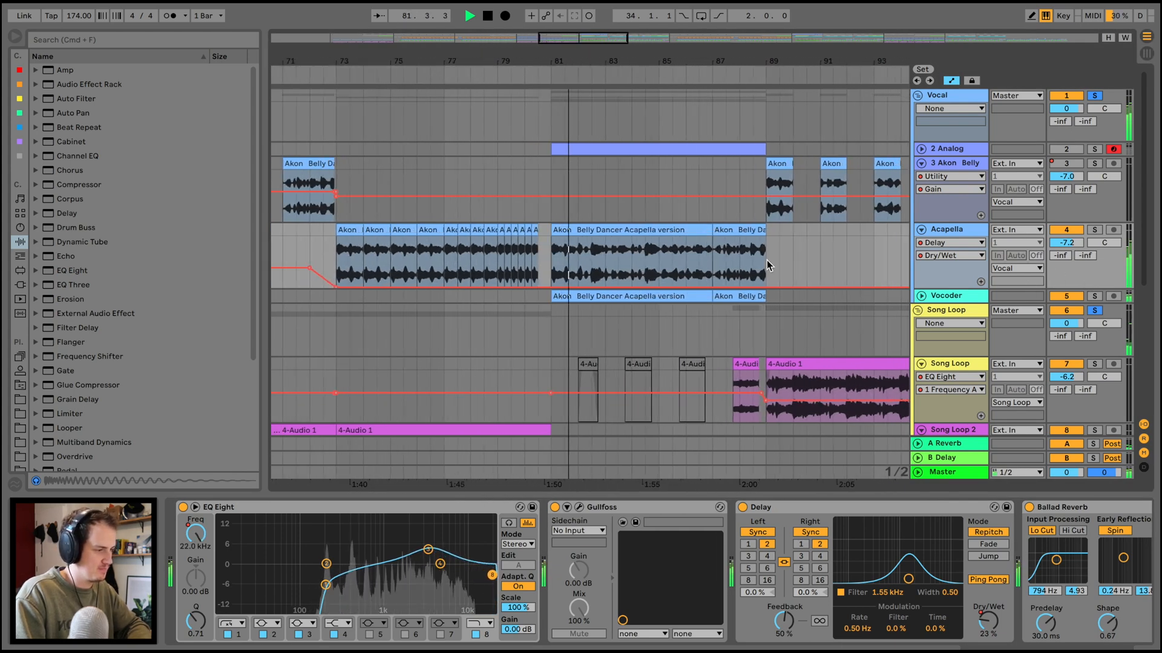
key("space")
left_click(551, 209)
key("space")
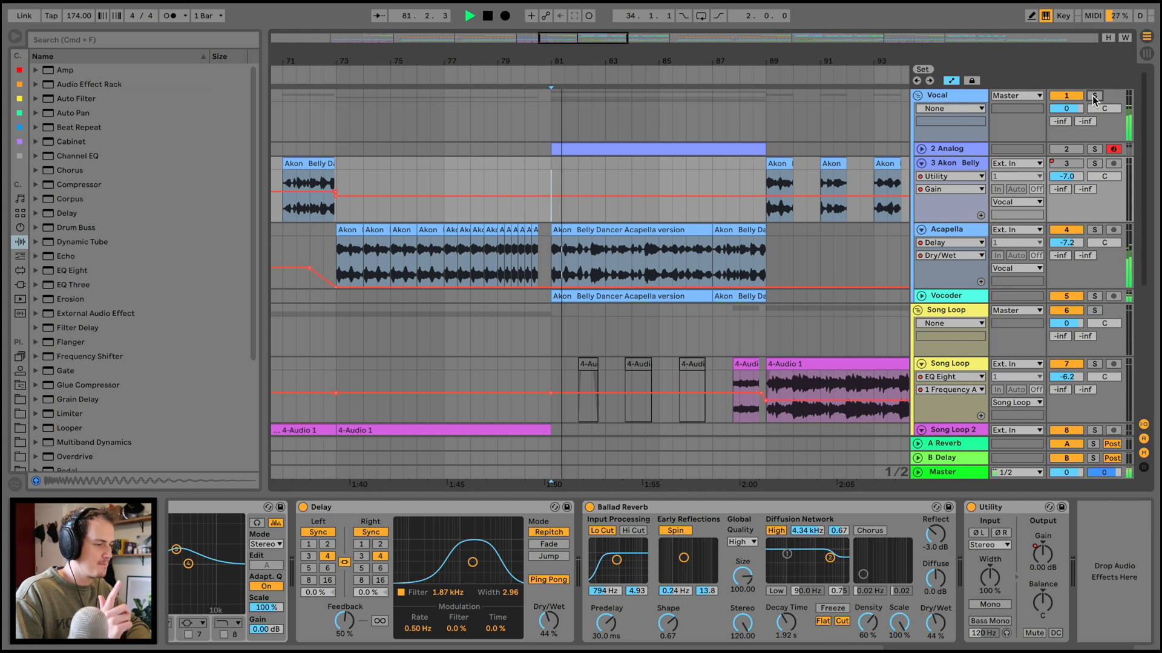
left_click(1094, 96)
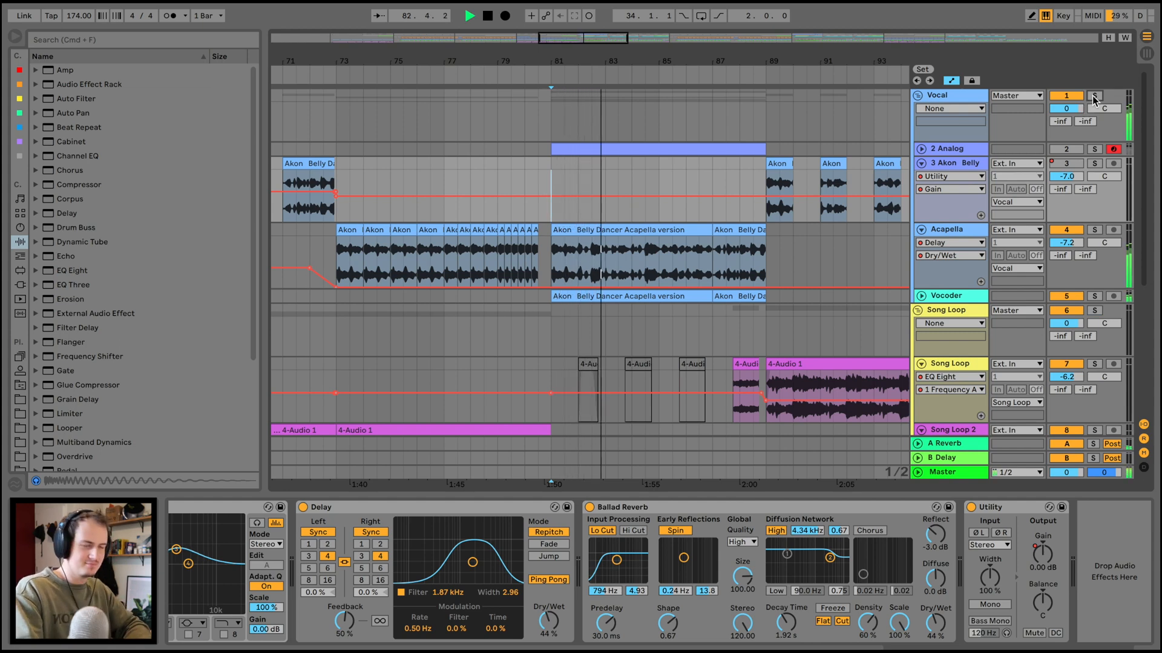
key("space")
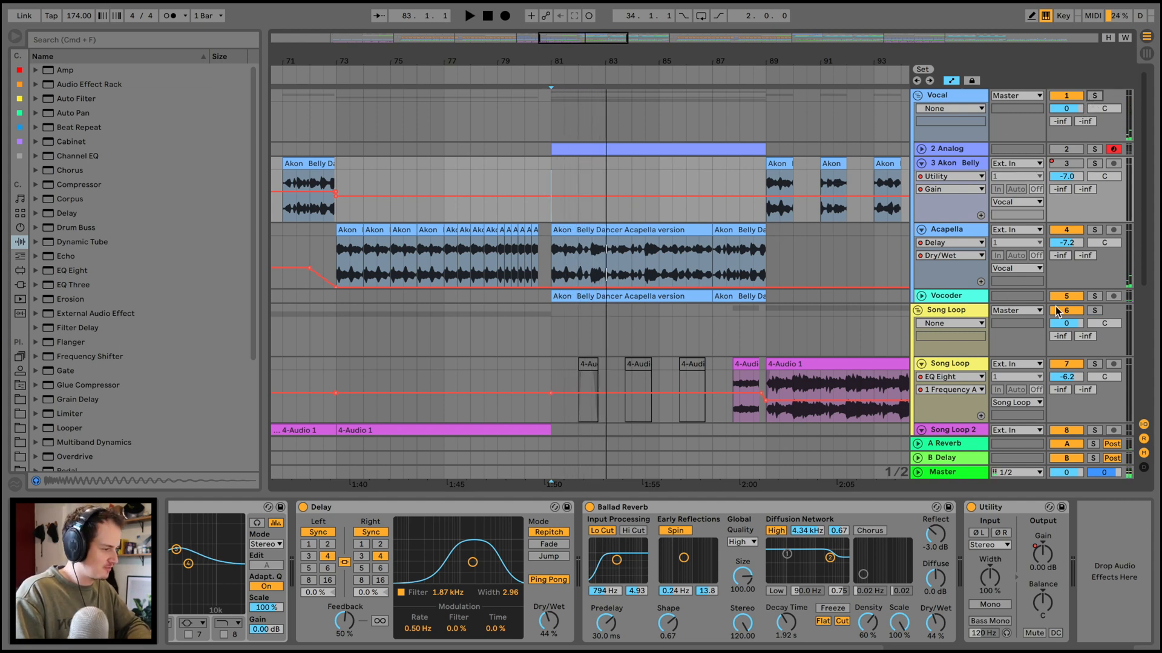
Unfold the Vocoder track and show its device chain.
left_click(919, 297)
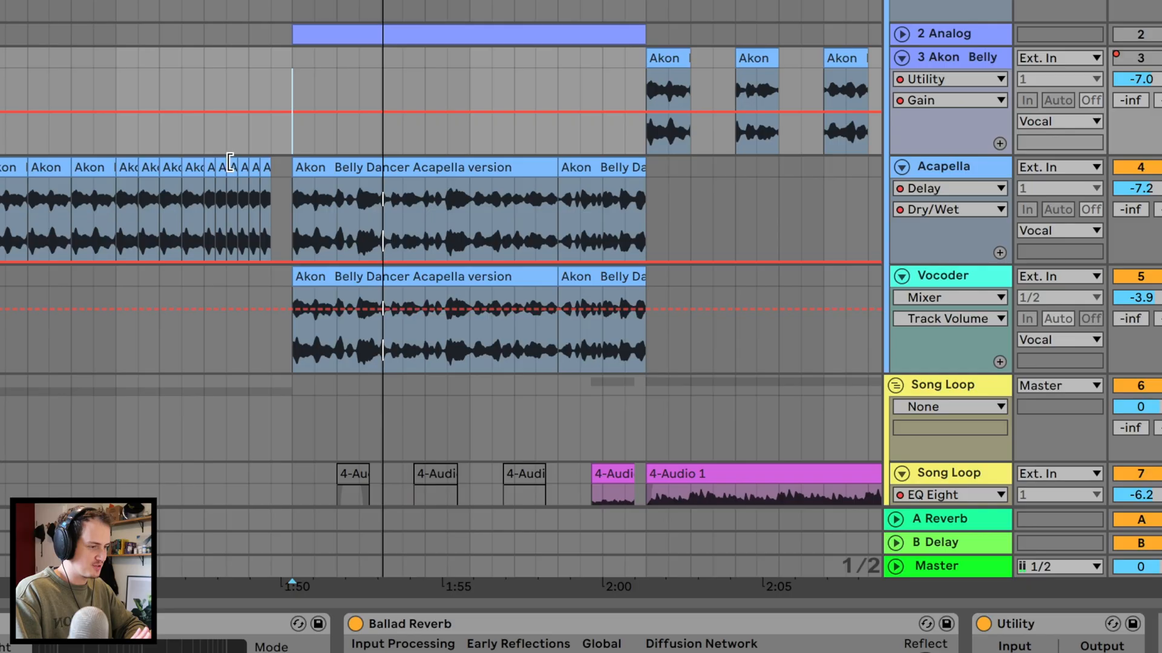
left_click(545, 225)
left_click(963, 289)
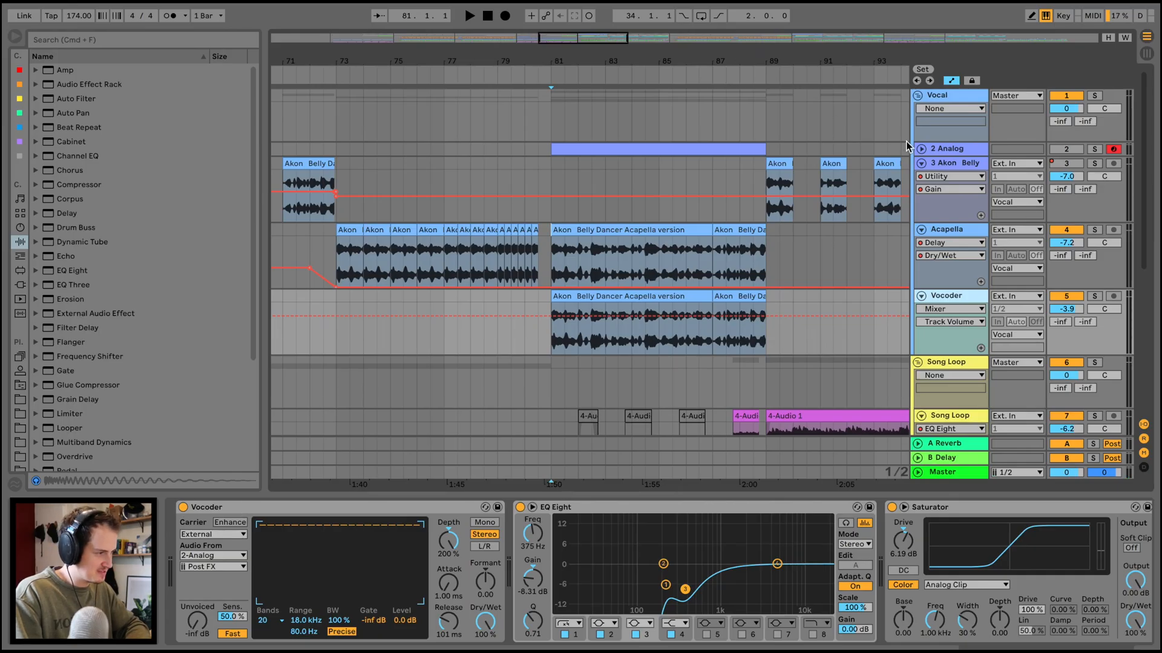
Unfold the 2 Analog track, select its clip area at bar 81 and inspect the Analog synth that feeds the vocoder.
left_click(921, 149)
left_click(684, 145)
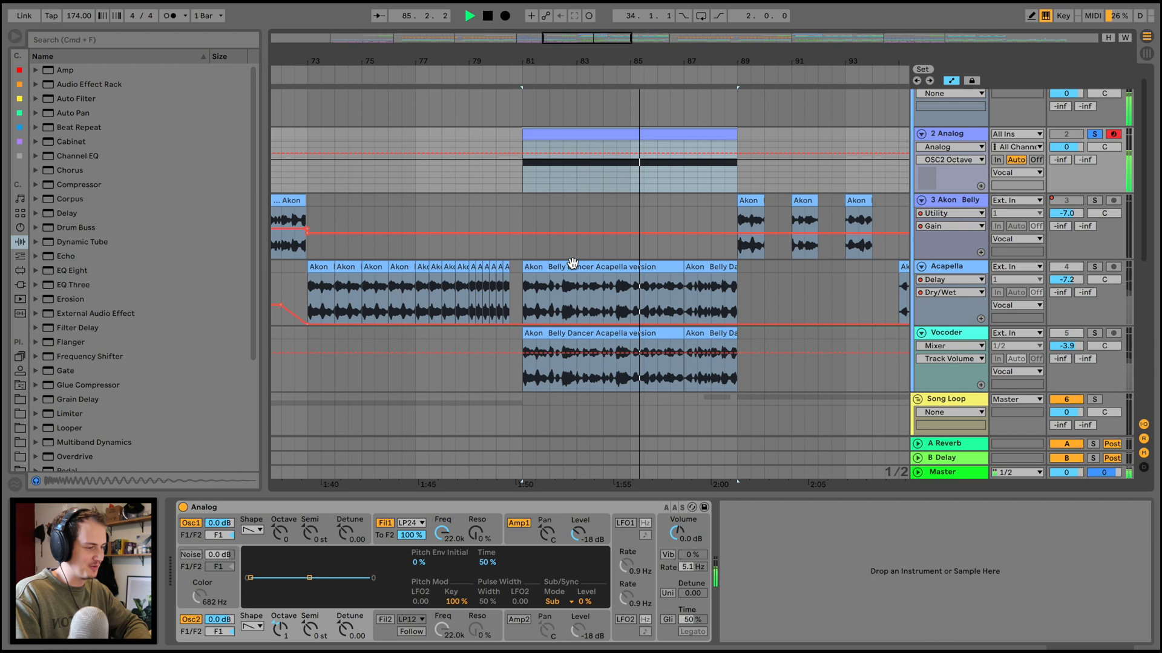
scroll(572, 263, "down", 2)
Play the soloed Vocoder track from bar 81 while inspecting its Vocoder, EQ Eight, Saturator and OTT devices.
left_click(970, 292)
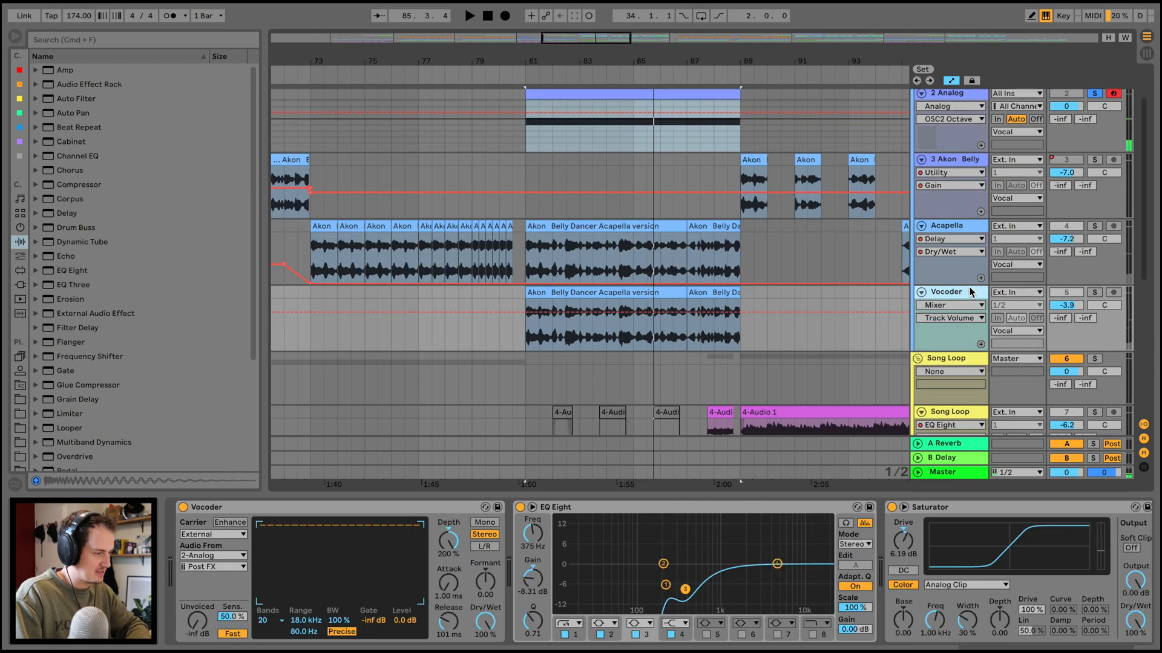
key("space")
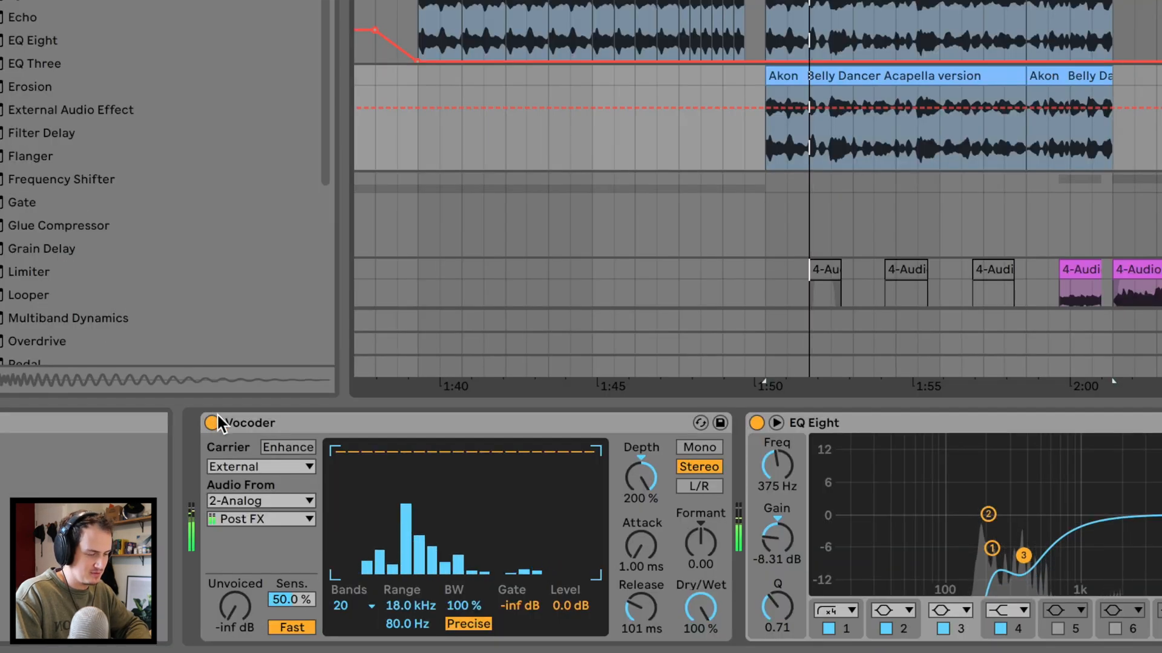
left_click(189, 504)
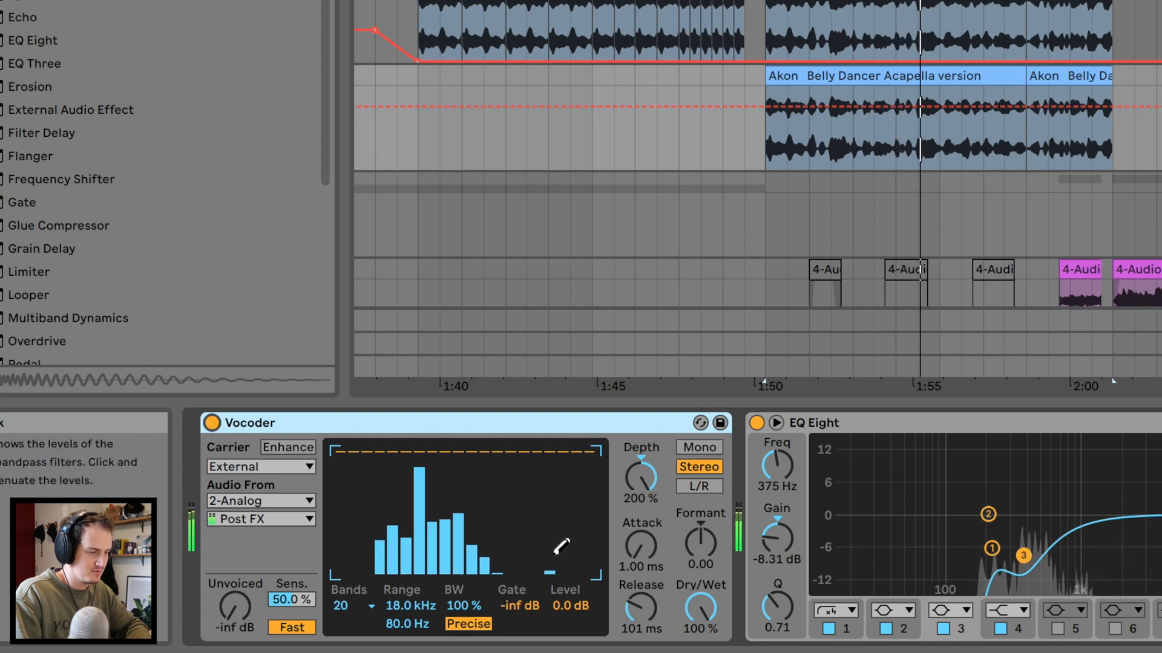
scroll(552, 542, "right", 5)
scroll(553, 552, "right", 5)
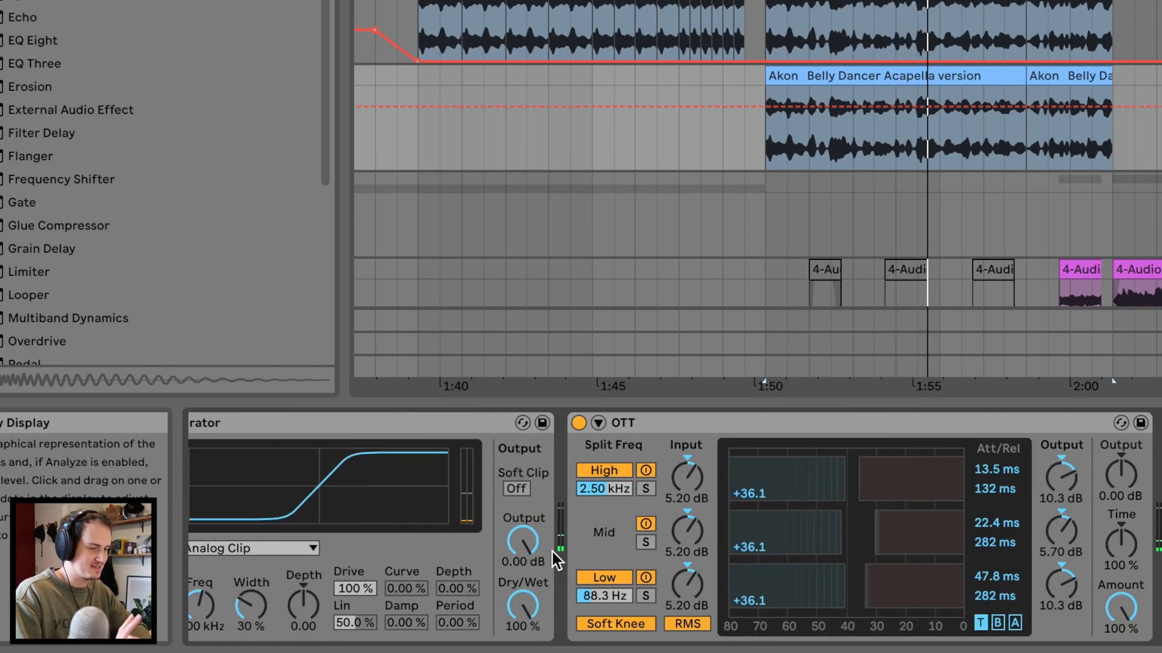
scroll(553, 552, "left", 2)
scroll(553, 552, "right", 3)
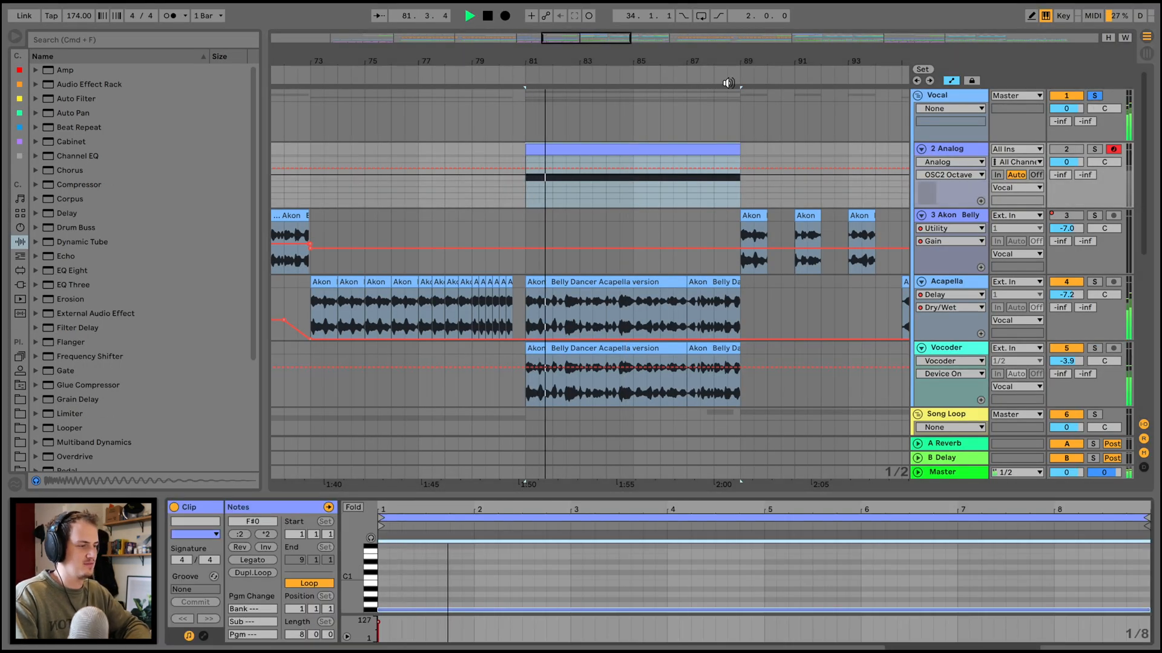
Play the soloed Vocal group from bar 81, fold the group and turn off its solo.
left_click_drag(728, 62, 728, 37)
left_click(939, 91)
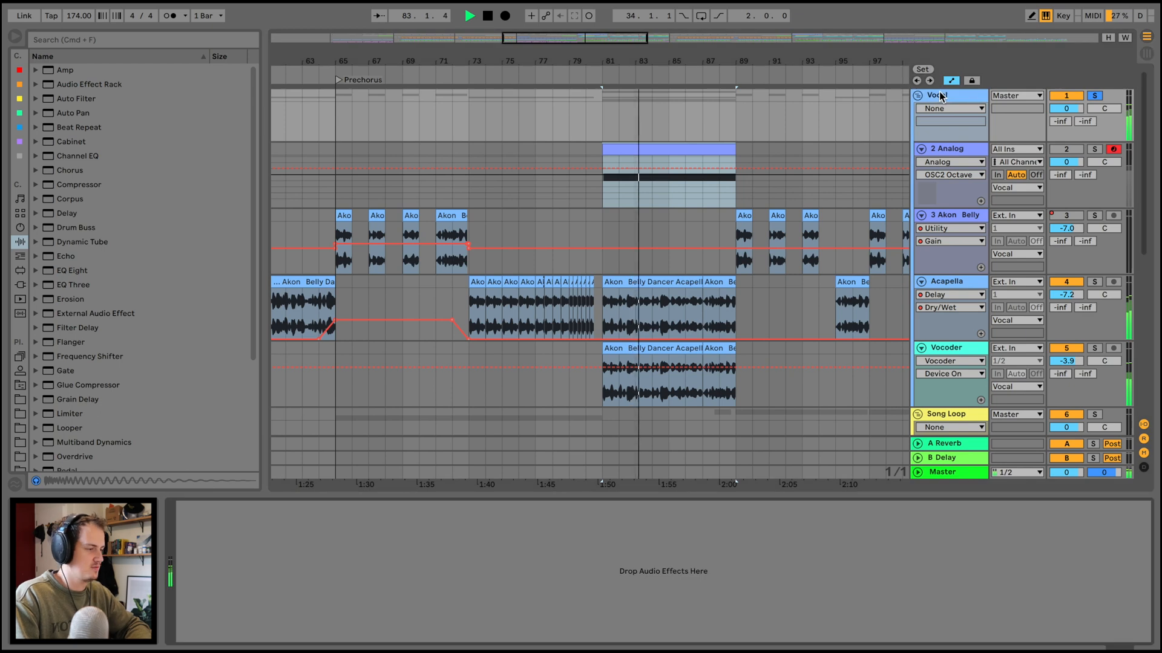
left_click(920, 95)
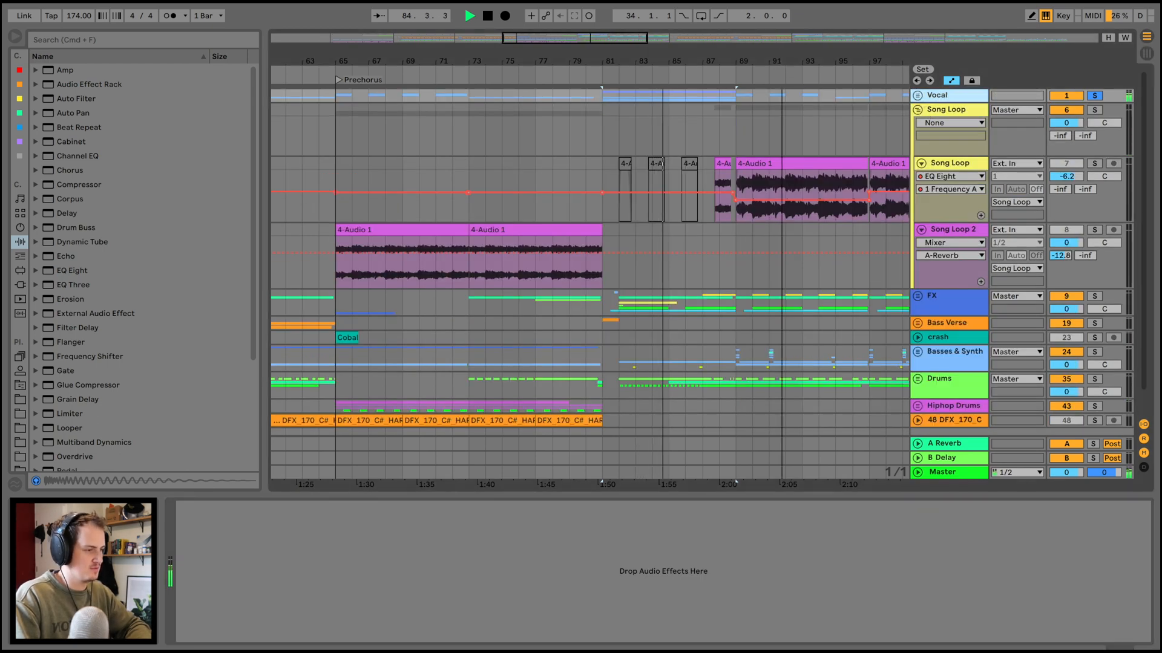
scroll(817, 163, "down", 3)
scroll(816, 162, "right", 5)
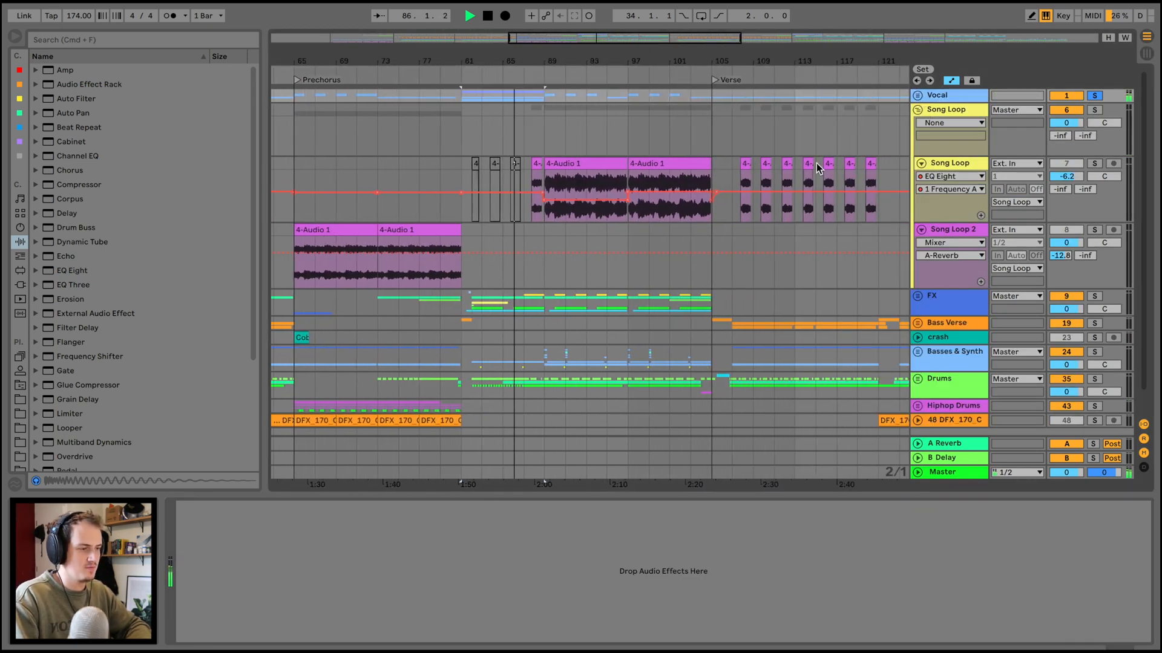
left_click(1094, 95)
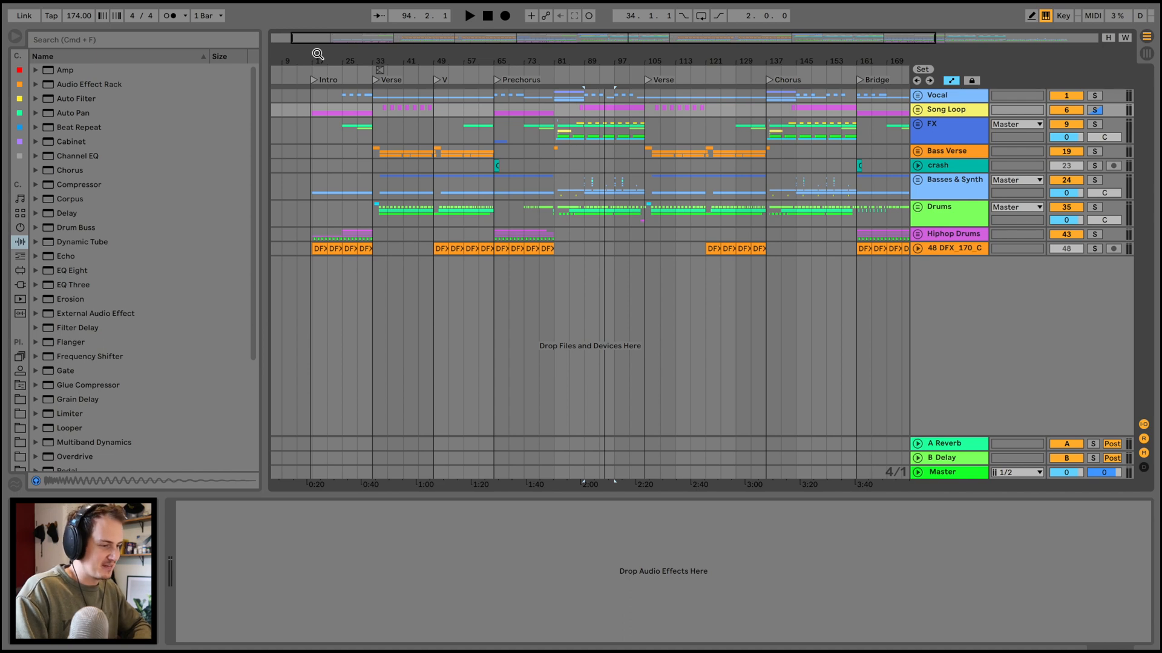
Unfold the soloed Drums group and its 37 Group, fold the 42 CobaltDru track, and play the drums from the first Verse.
left_click_drag(317, 55, 317, 61)
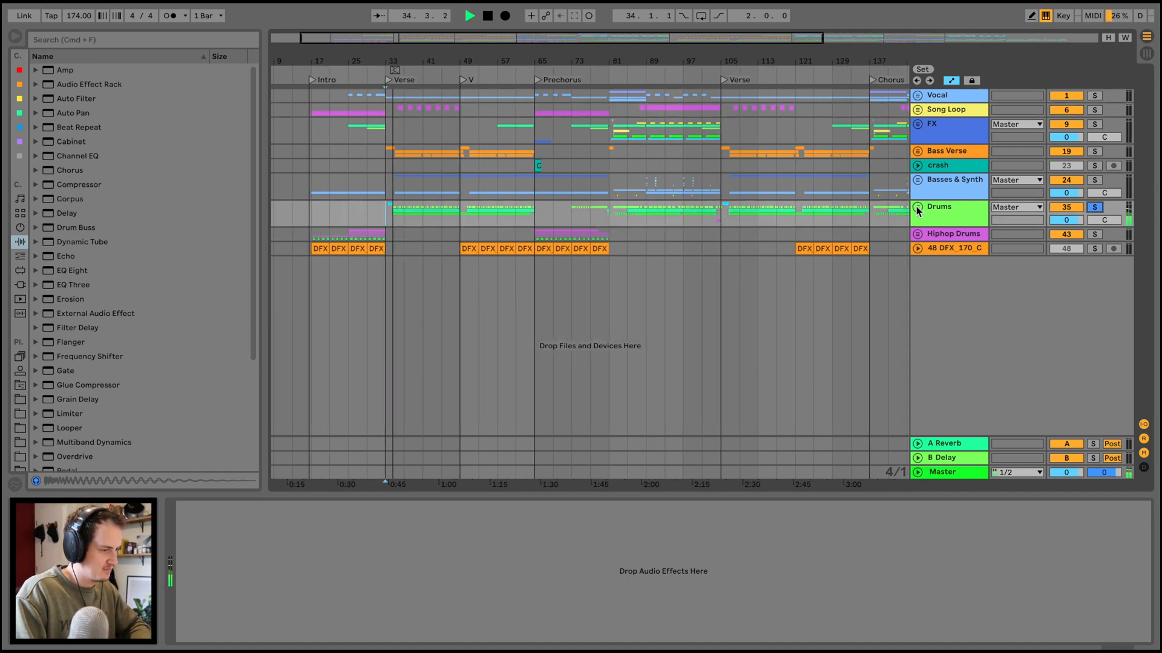
left_click(916, 207)
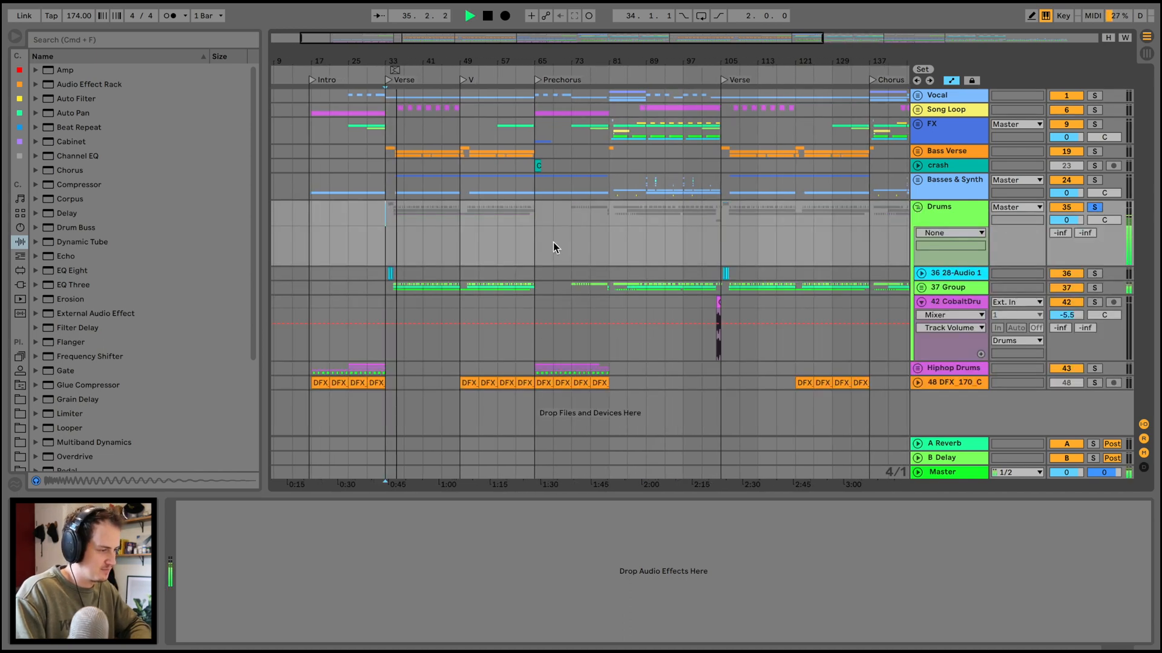
left_click(920, 302)
left_click(921, 288)
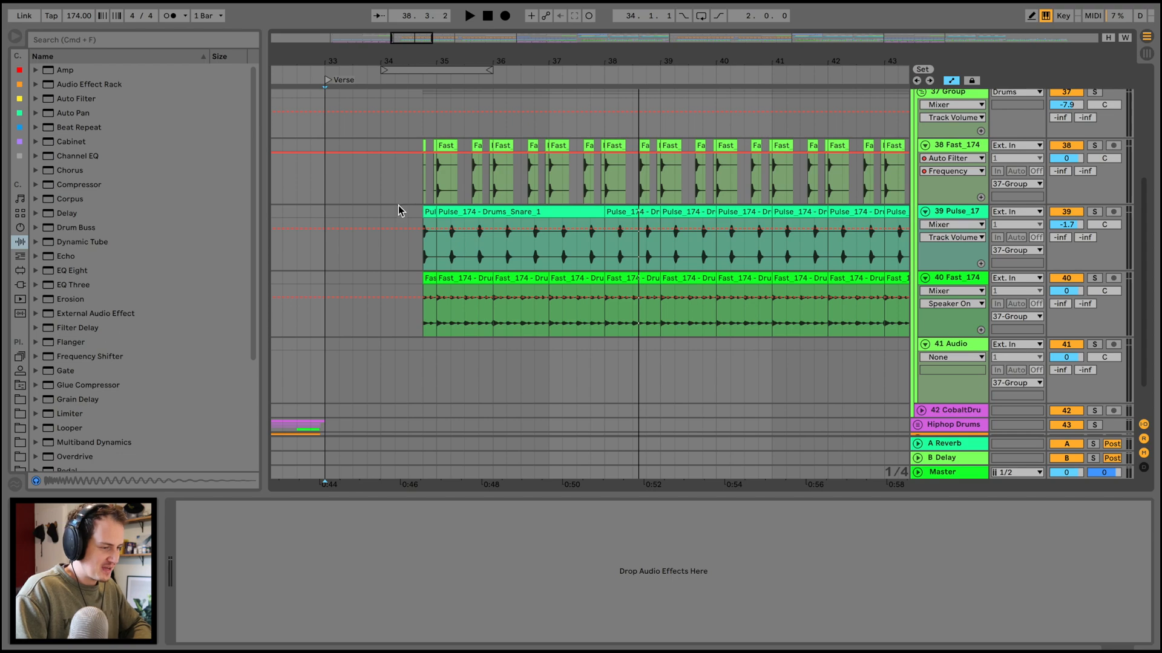
left_click(396, 209)
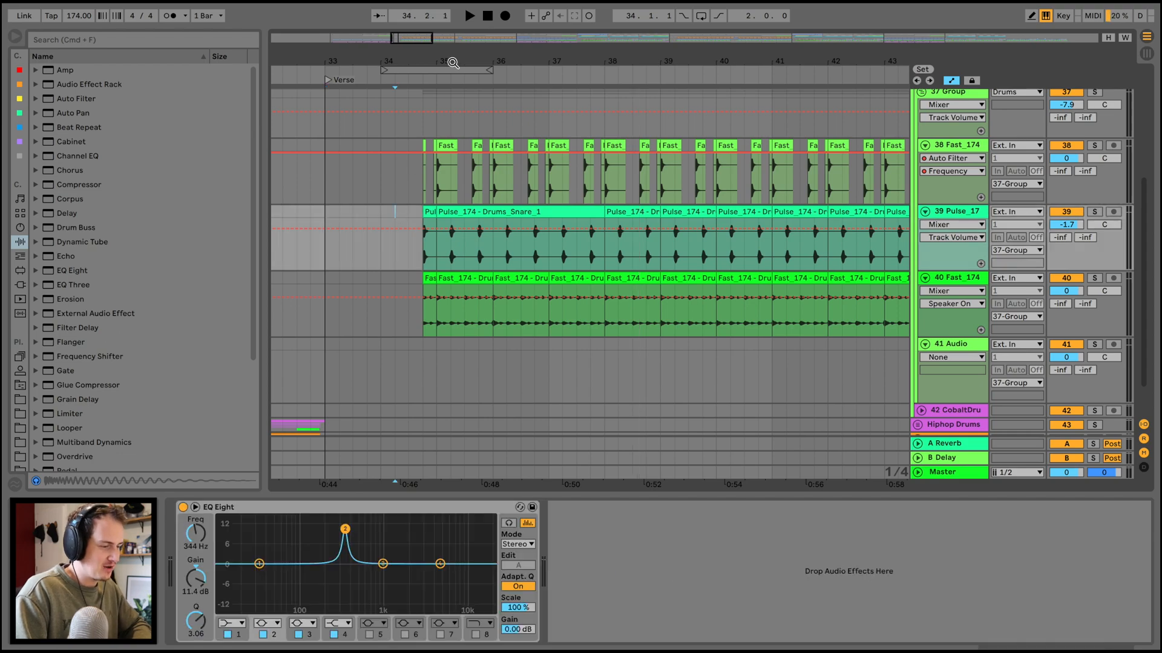
Solo the 38 Fast_174 and 39 Pulse_17 tracks and play them together through the start of the Verse.
left_click_drag(452, 63, 453, 62)
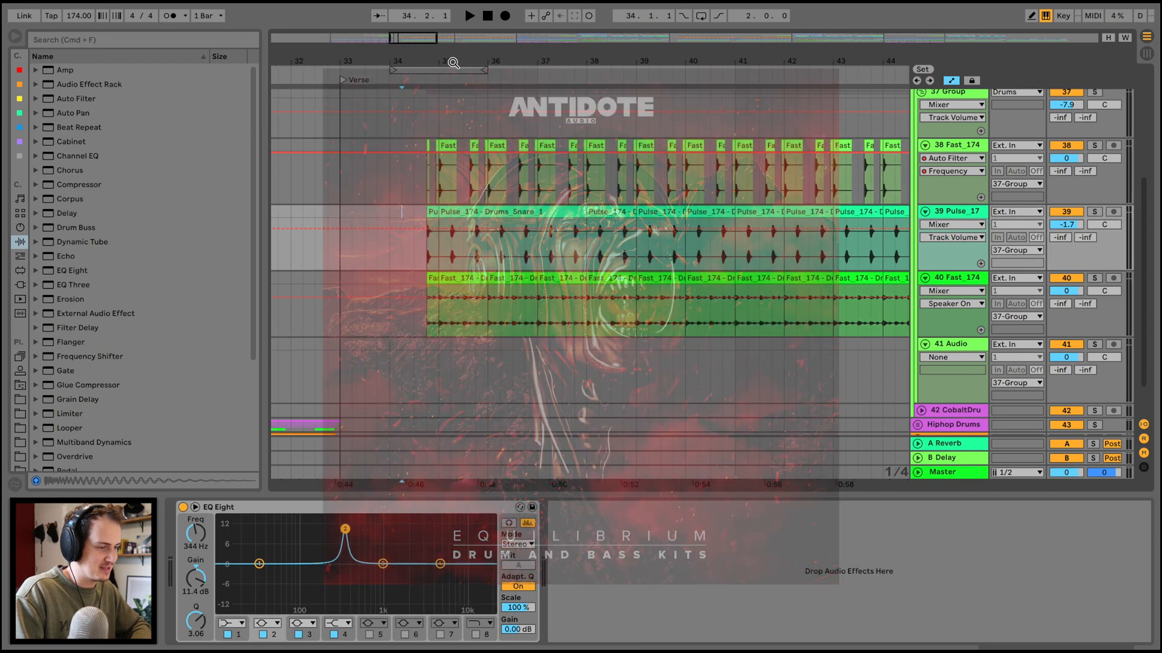
left_click(1095, 215, "super")
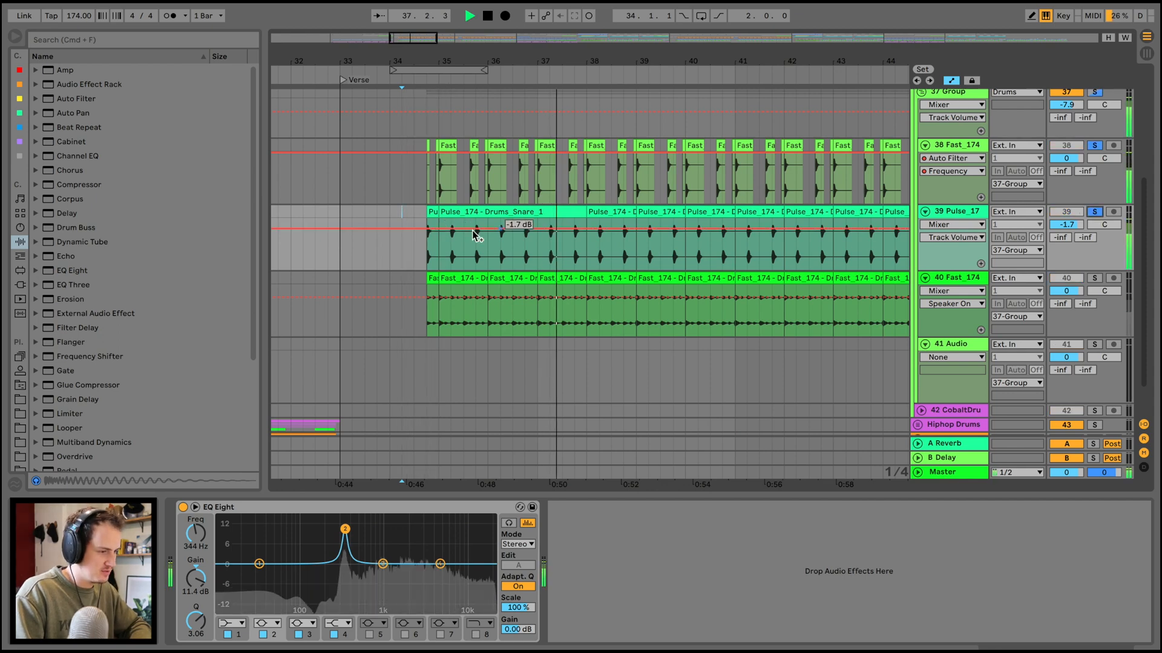
mouse_move(482, 52)
left_mouse_down()
mouse_move(472, 109)
mouse_move(462, 53)
left_mouse_up()
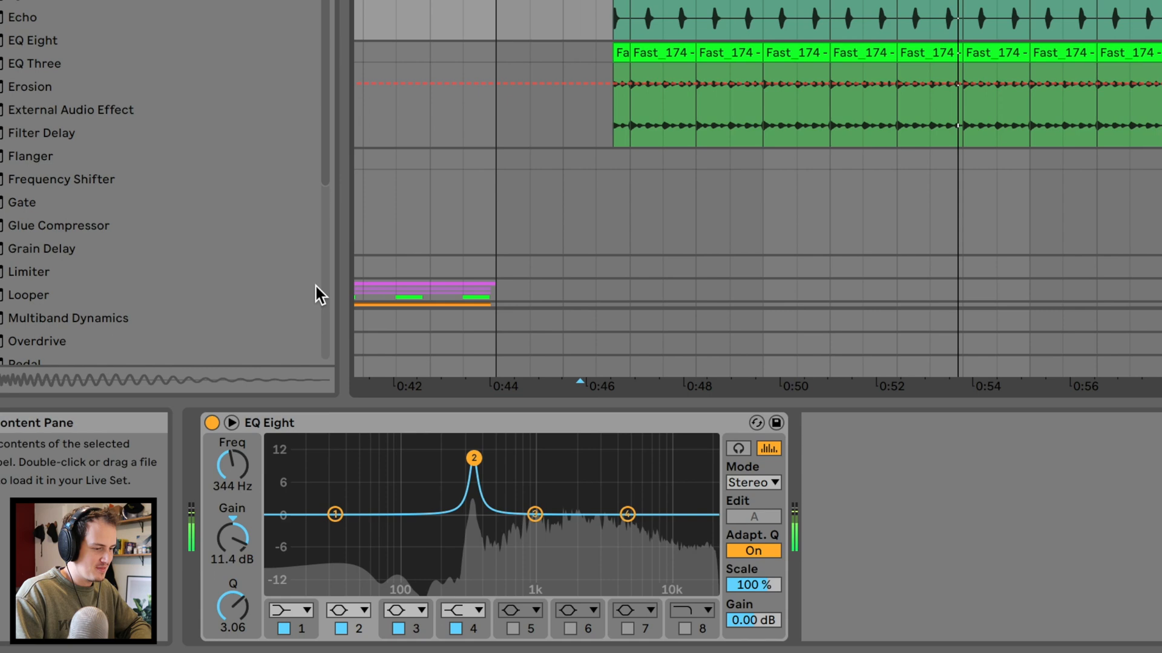
key("space")
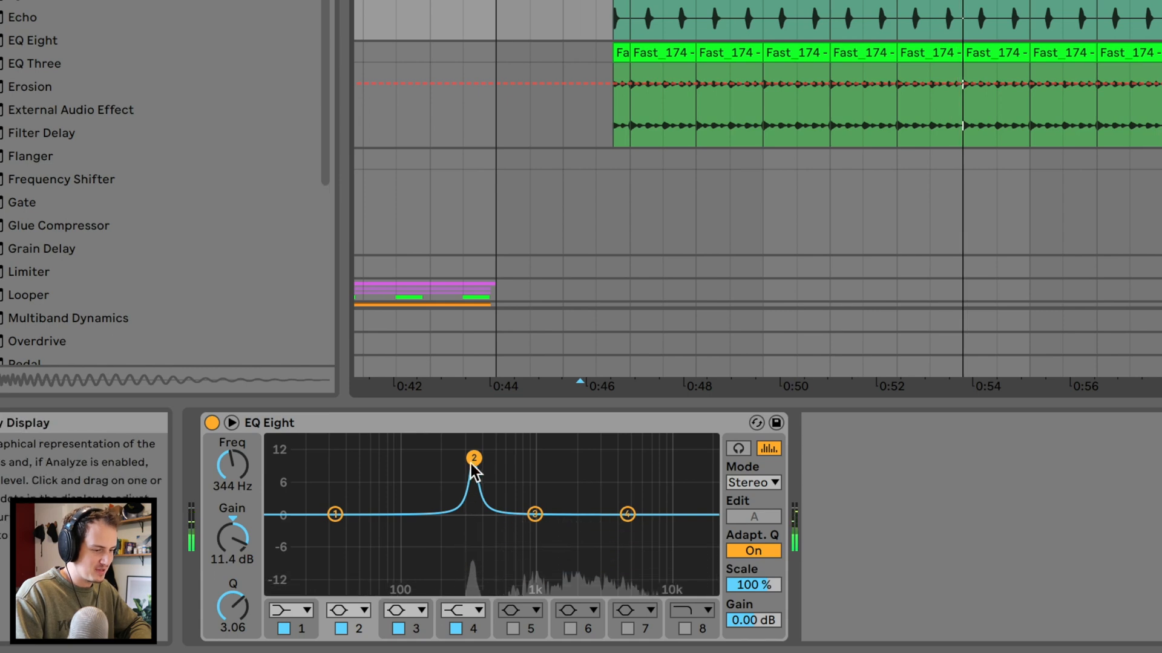
Bypass the snare track's EQ Eight during playback for comparison and switch it back on.
left_click(211, 423)
key("space")
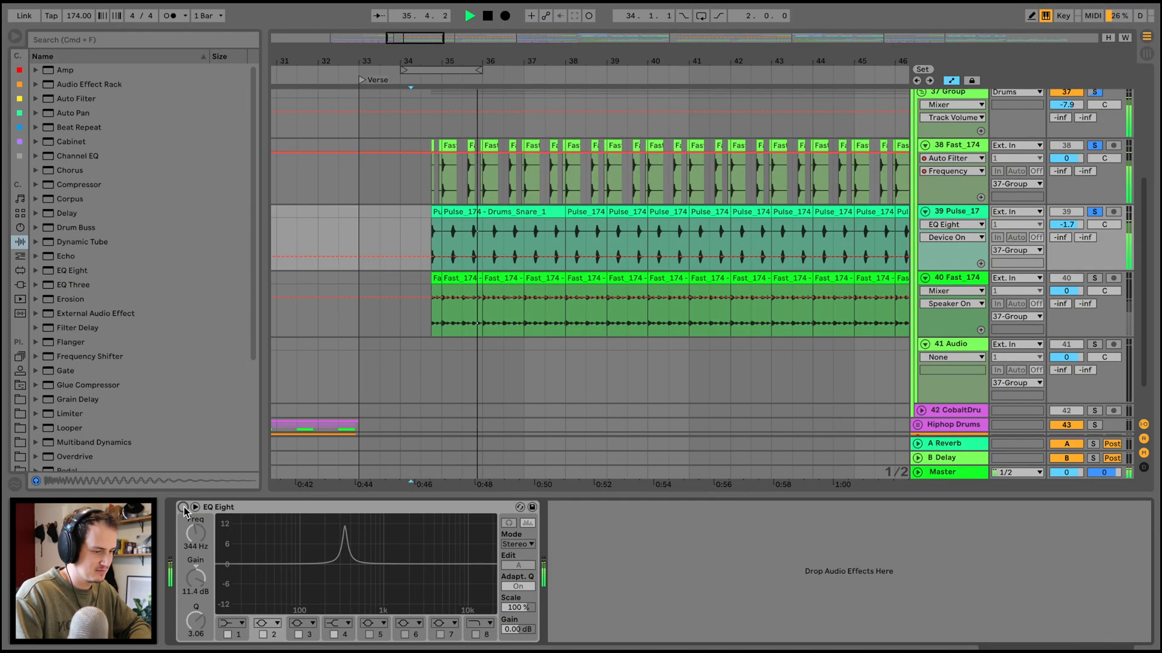
left_click(211, 423)
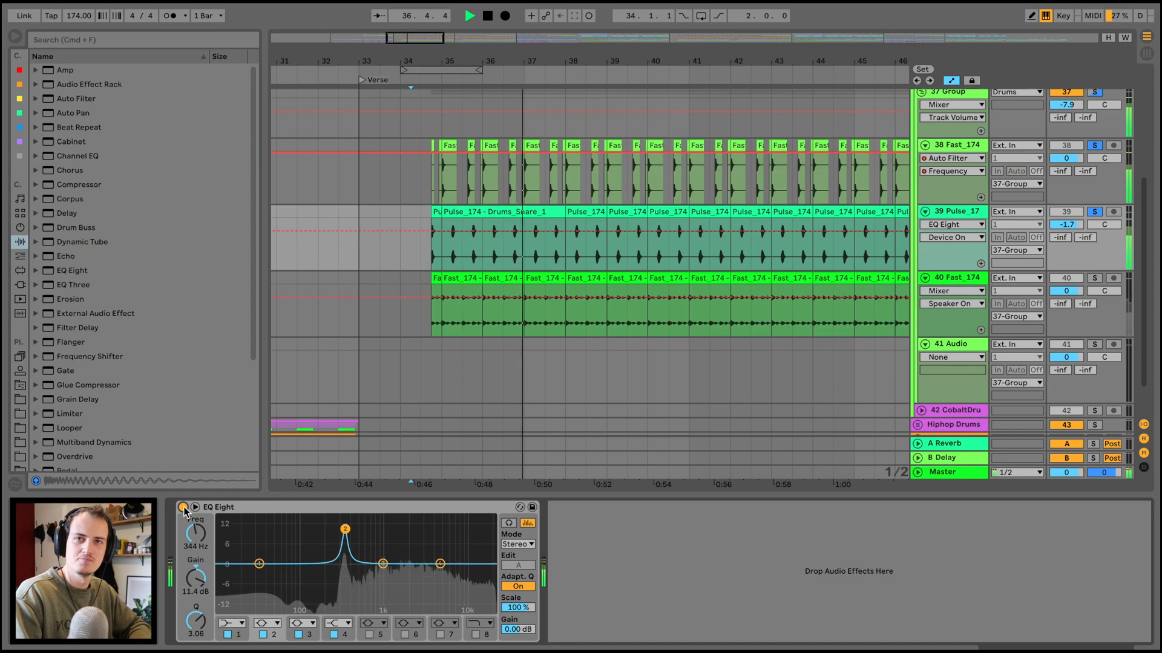
Play the 40 Fast_174 track soloed, with solo turned off on the 38 Fast_174 and 39 Pulse_17 tracks.
left_click(1095, 278)
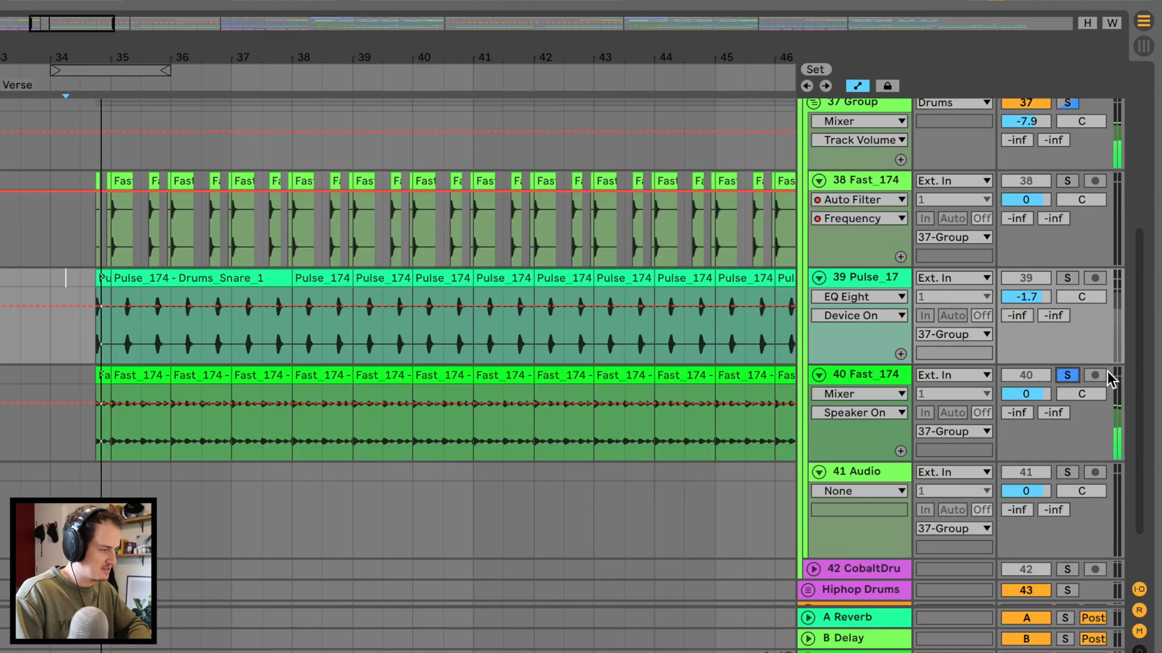
left_click(1067, 181)
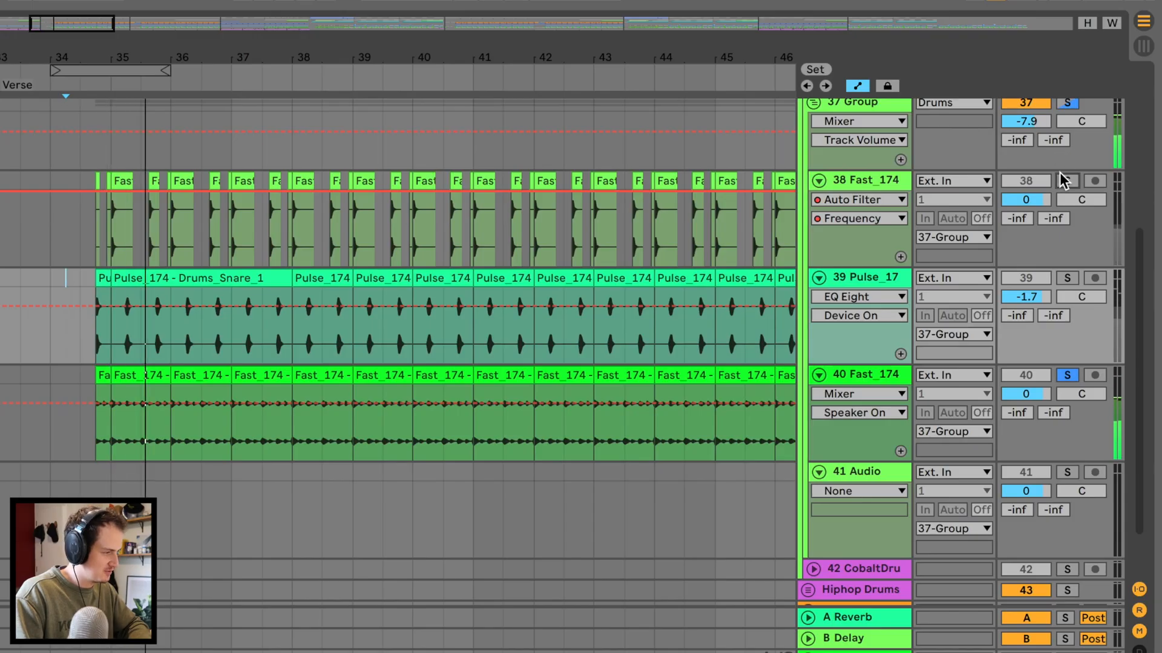
left_click(1067, 278)
scroll(876, 149, "up", 1)
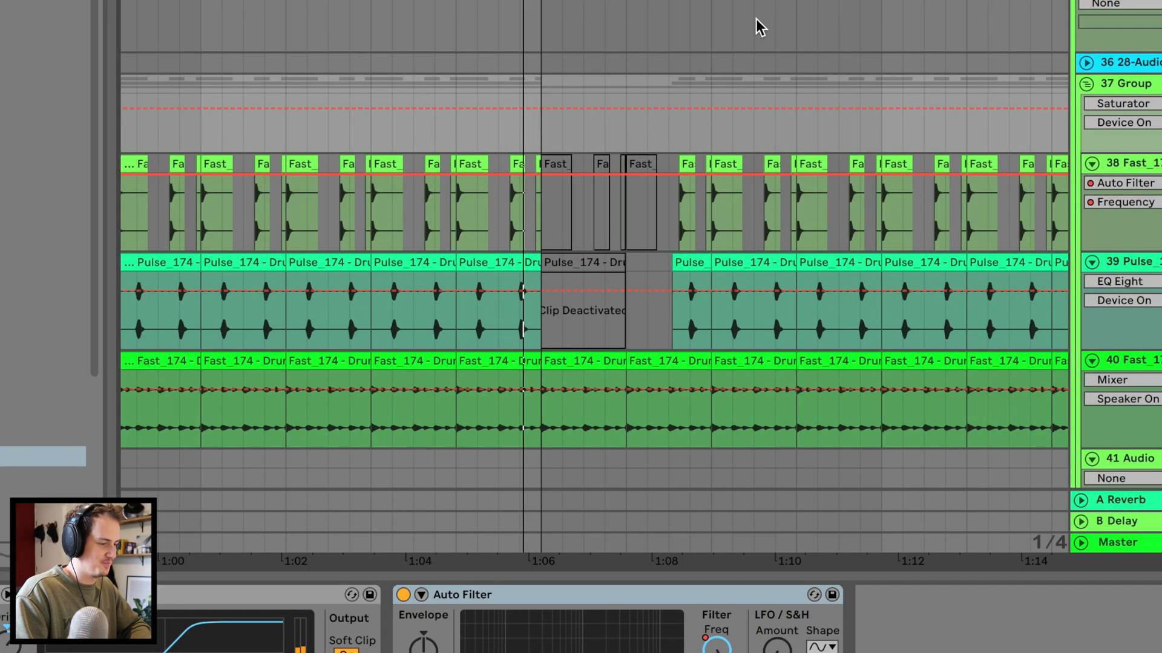
Review the drum clips and filter automation from the Verse to the bar 81 section, and show the 38 Fast_174 track's Auto Filter.
scroll(749, 88, "right", 5)
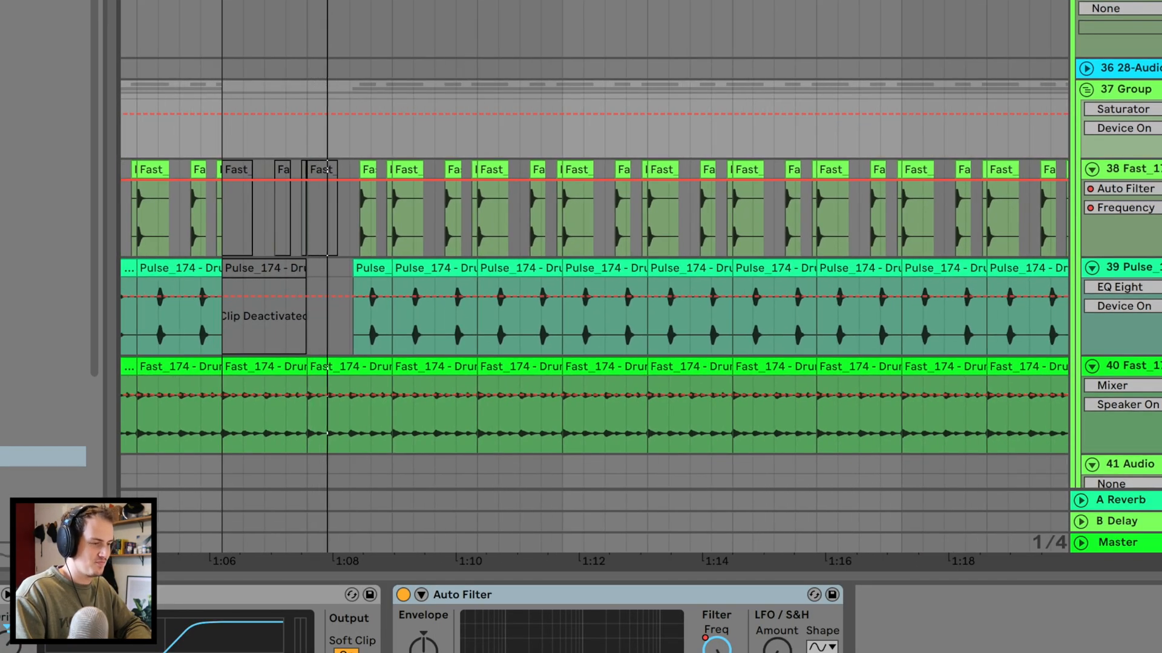
scroll(625, 272, "down", 6)
scroll(750, 219, "down", 1)
scroll(750, 219, "right", 10)
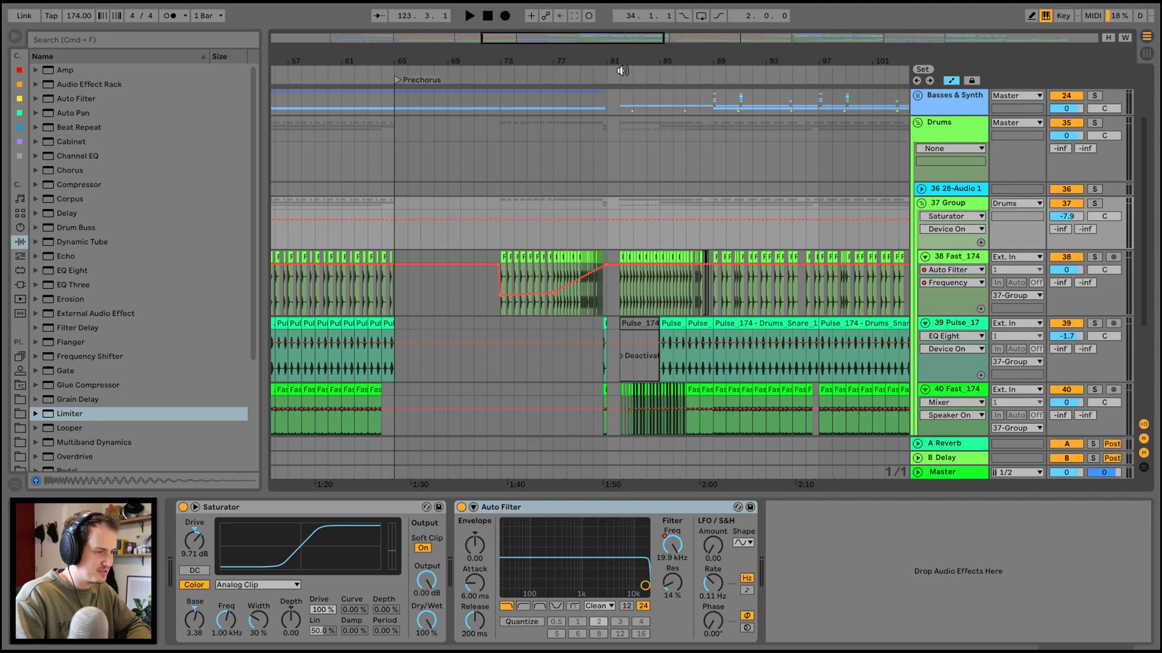
scroll(623, 70, "up", 4)
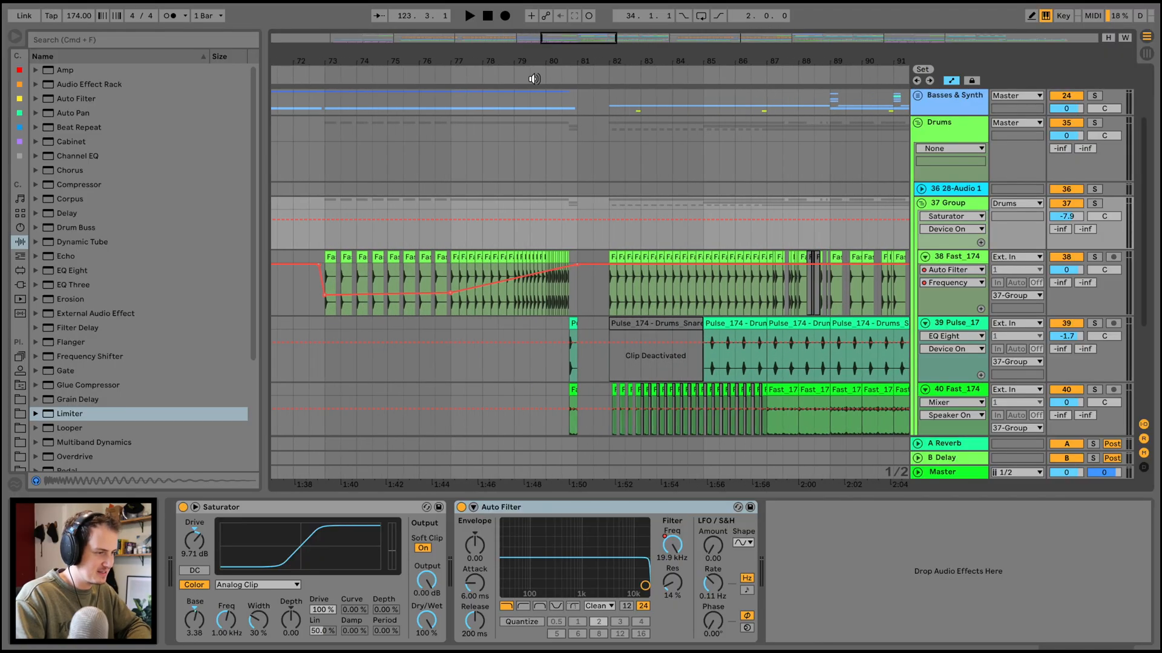
left_click(962, 258)
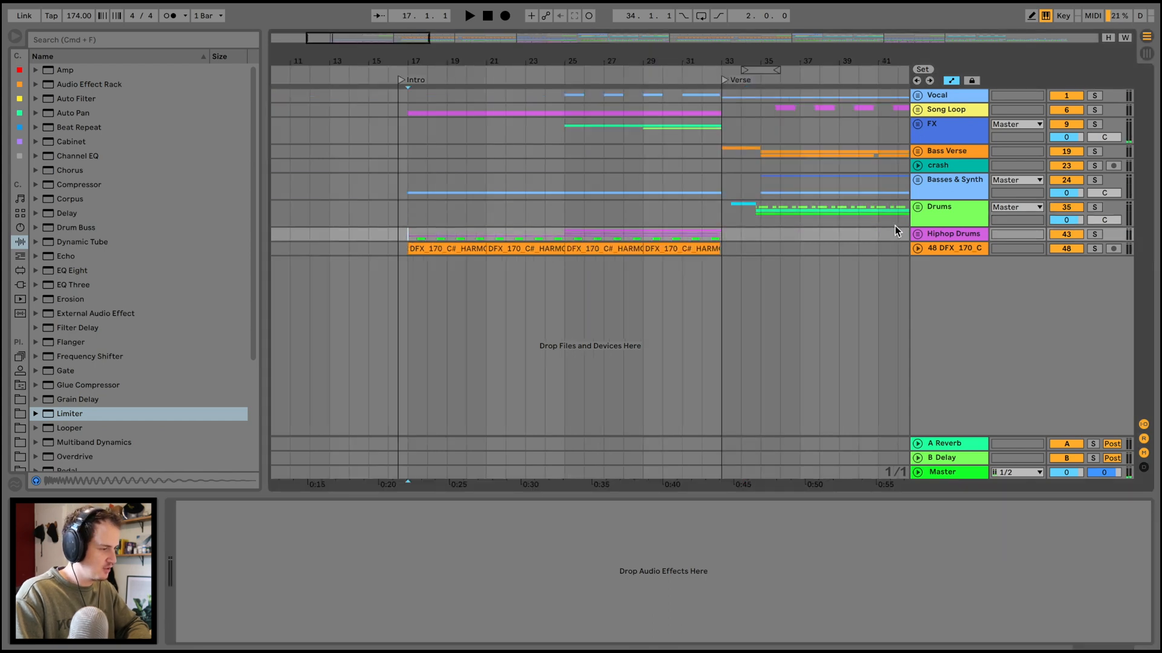
Unfold the Hiphop Drums group, play it soloed from the Intro at bar 17, and turn off its solo.
left_click(918, 234)
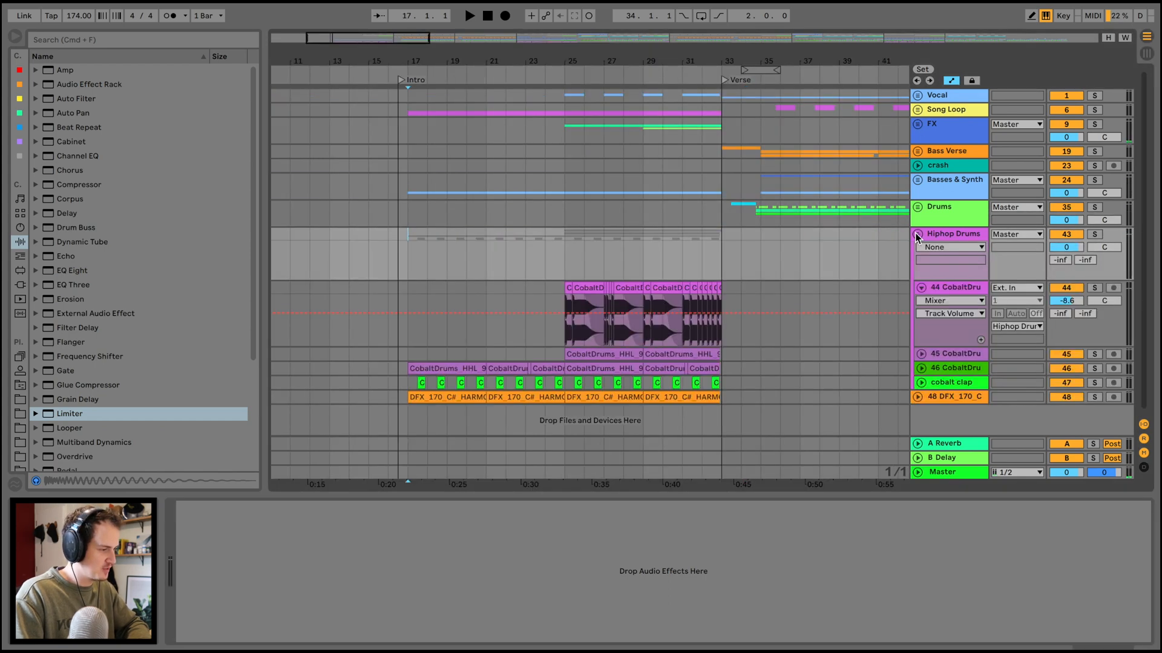
key("space")
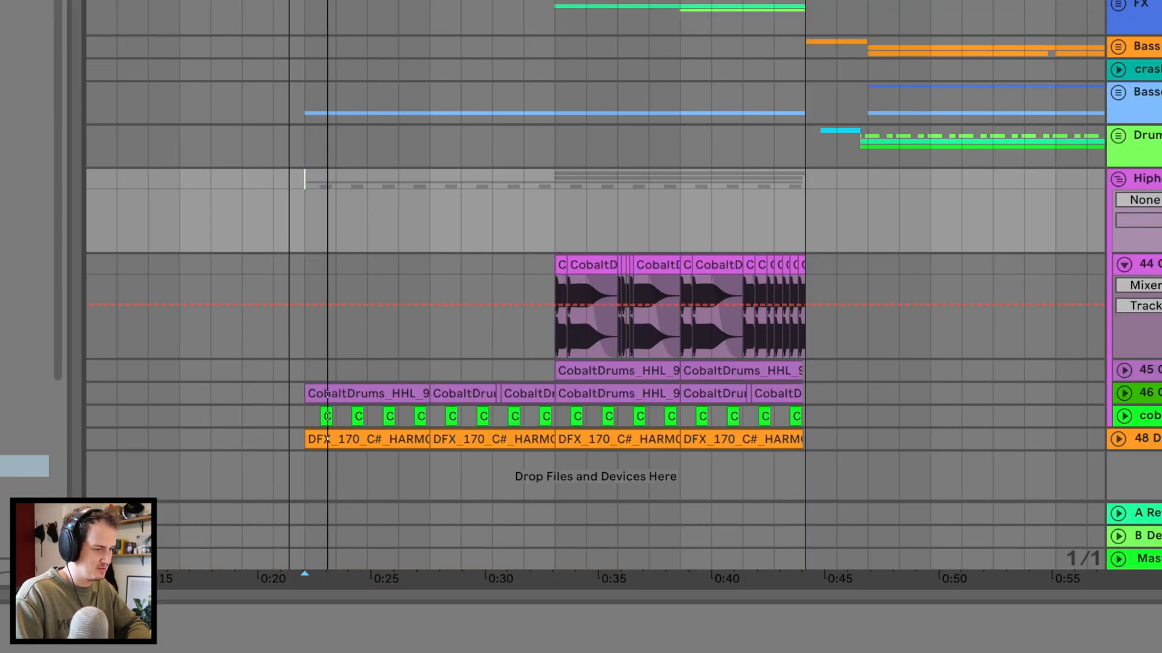
left_click_drag(475, 61, 474, 90)
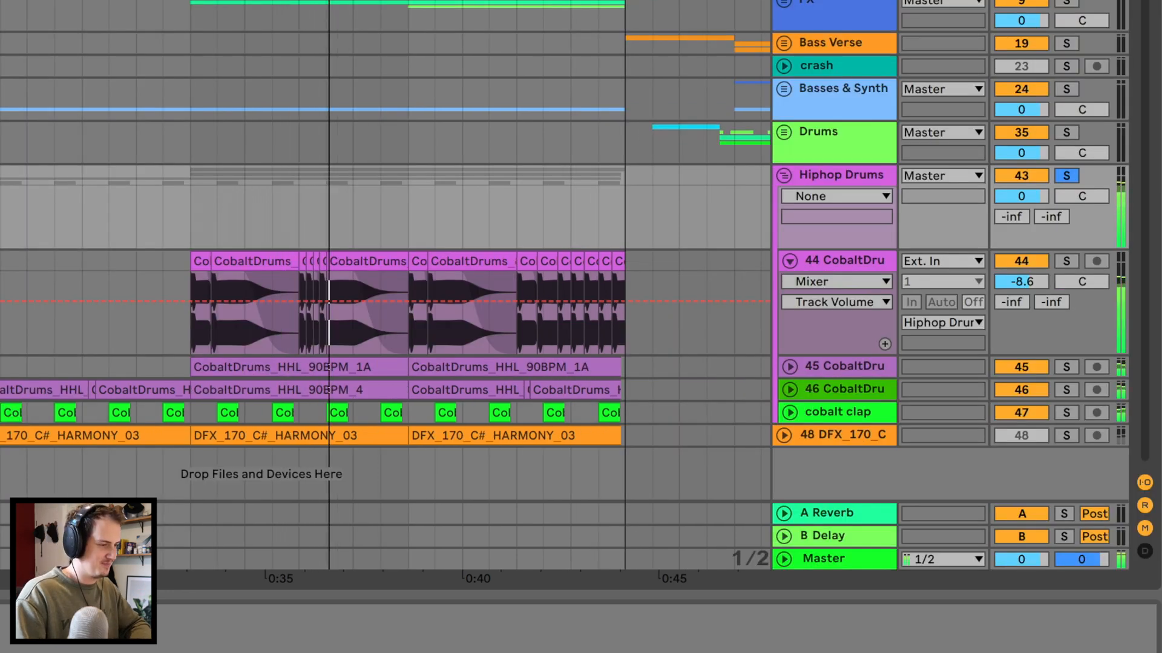
left_click_drag(198, 1, 199, 16)
left_click_drag(365, 4, 366, 0)
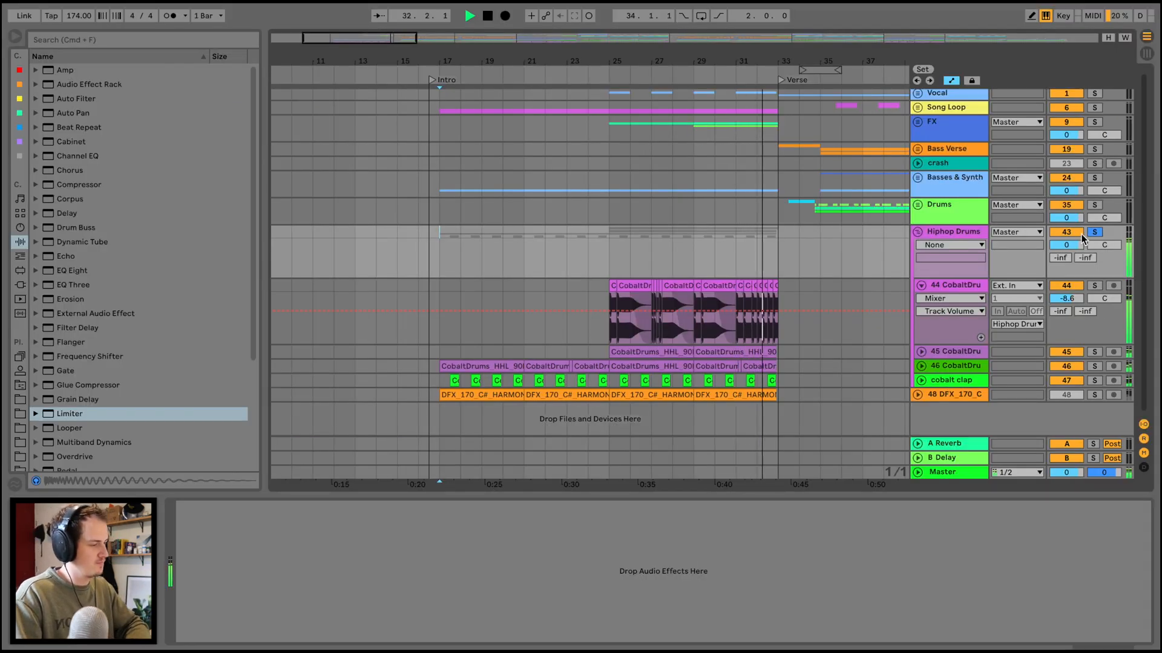
left_click(1094, 233)
Play the soloed FX group's intro risers, and the riser, downsweep, Choppa and alarm clips in the section from bar 81.
scroll(666, 256, "right", 5)
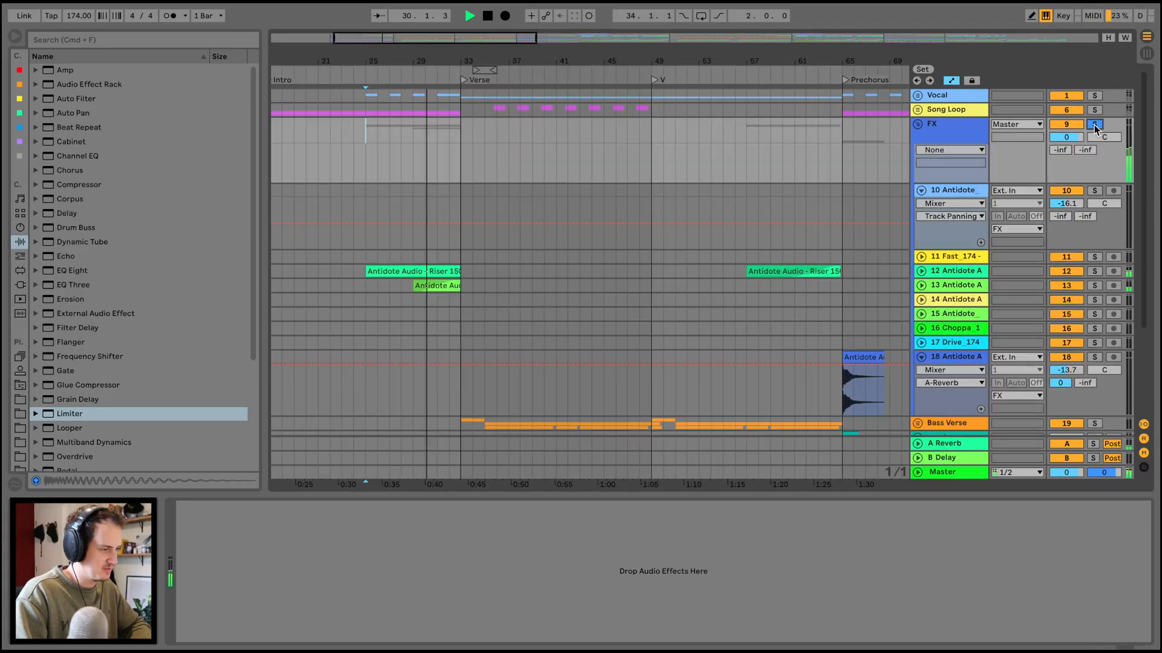
scroll(587, 130, "right", 2)
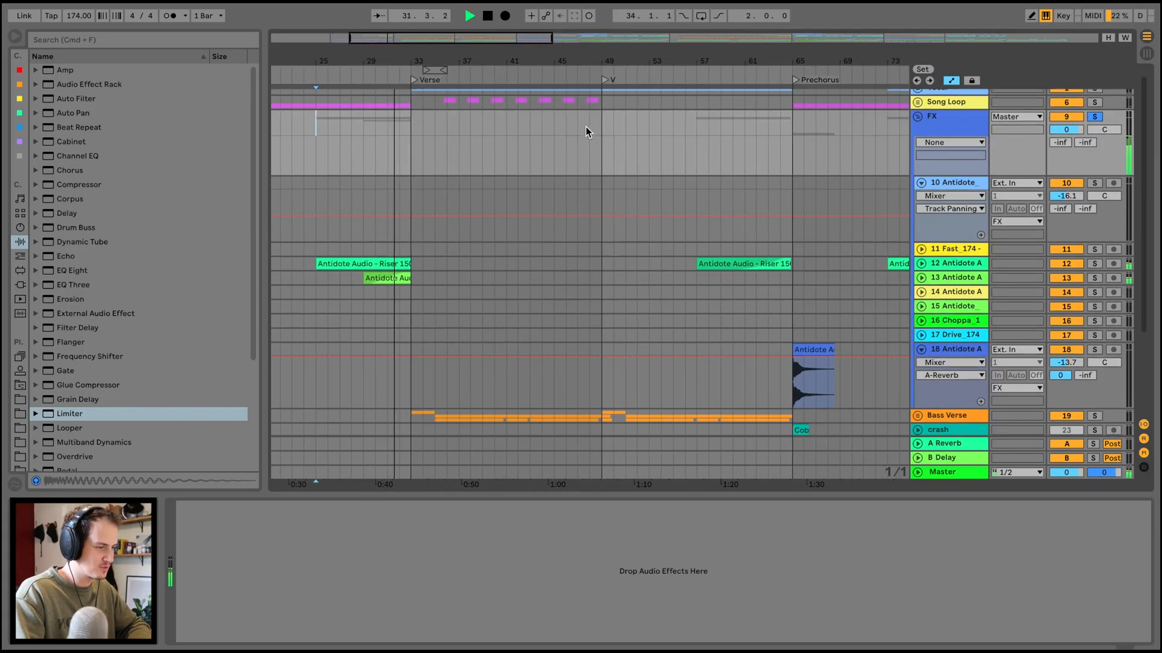
scroll(741, 77, "right", 10)
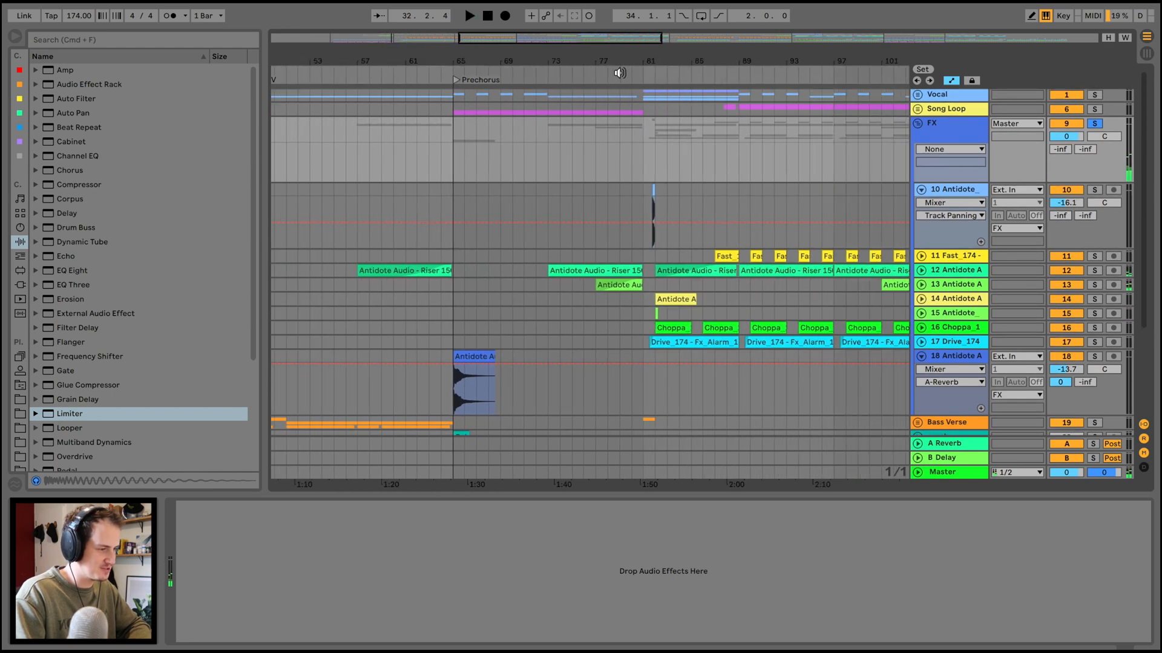
left_click(610, 75)
left_click_drag(687, 60, 687, 82)
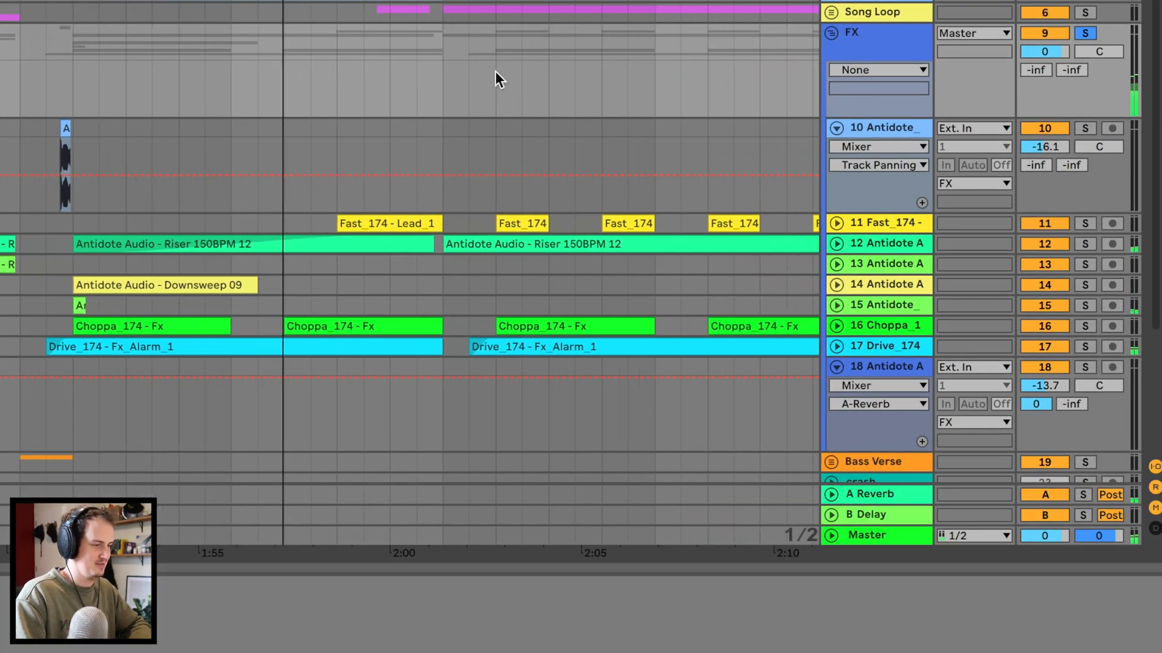
left_click_drag(419, 7, 419, 0)
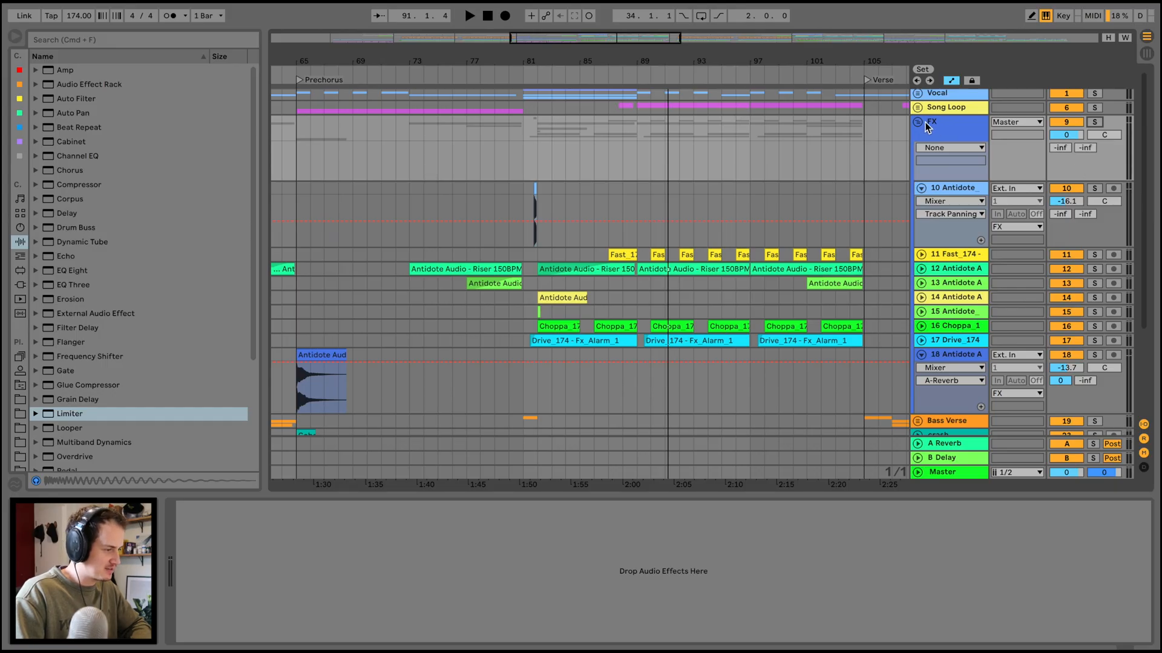
Fold the FX group and play the section from bar 81 with the group muted and unmuted.
left_click(918, 123)
left_click(530, 74)
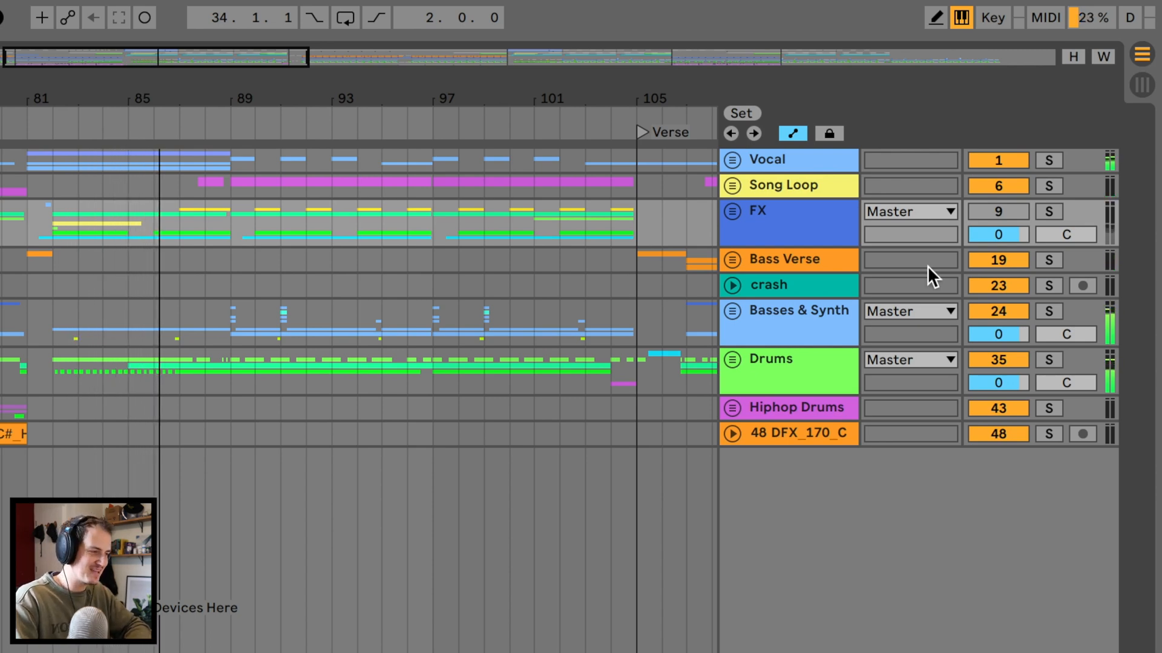
left_click(1020, 209)
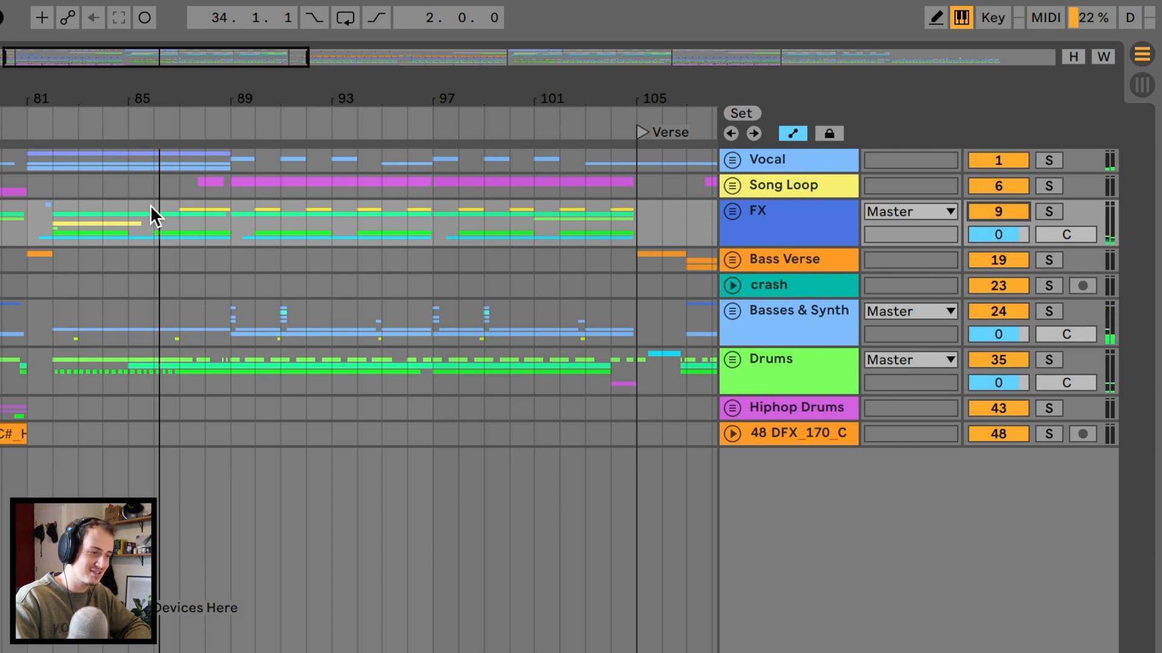
left_click(54, 223)
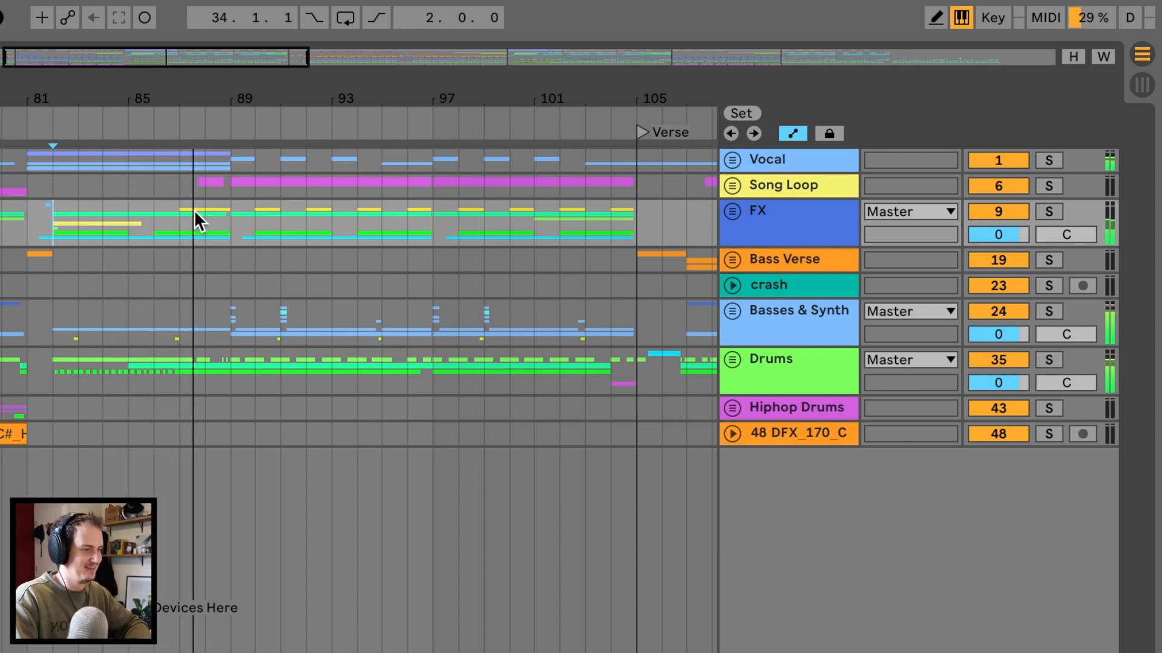
Unfold the Bass Verse group and its 20 Serum track at the Verse, with the Serum track soloed.
scroll(216, 107, "down", 2)
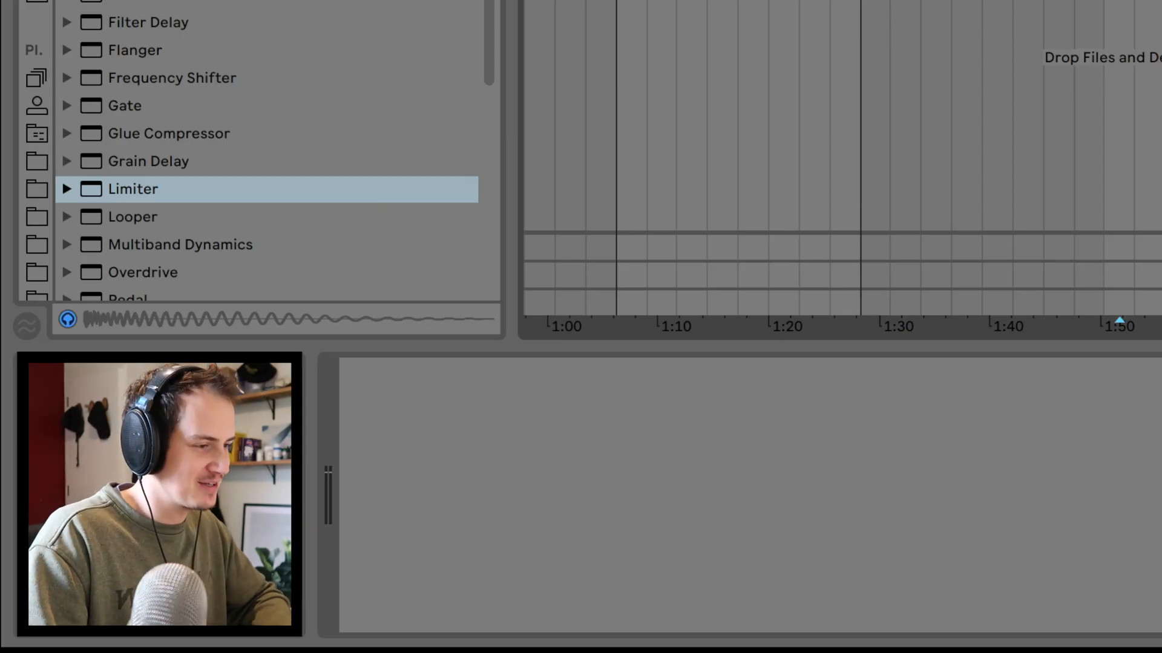
scroll(842, 158, "down", 3)
scroll(843, 157, "up", 1)
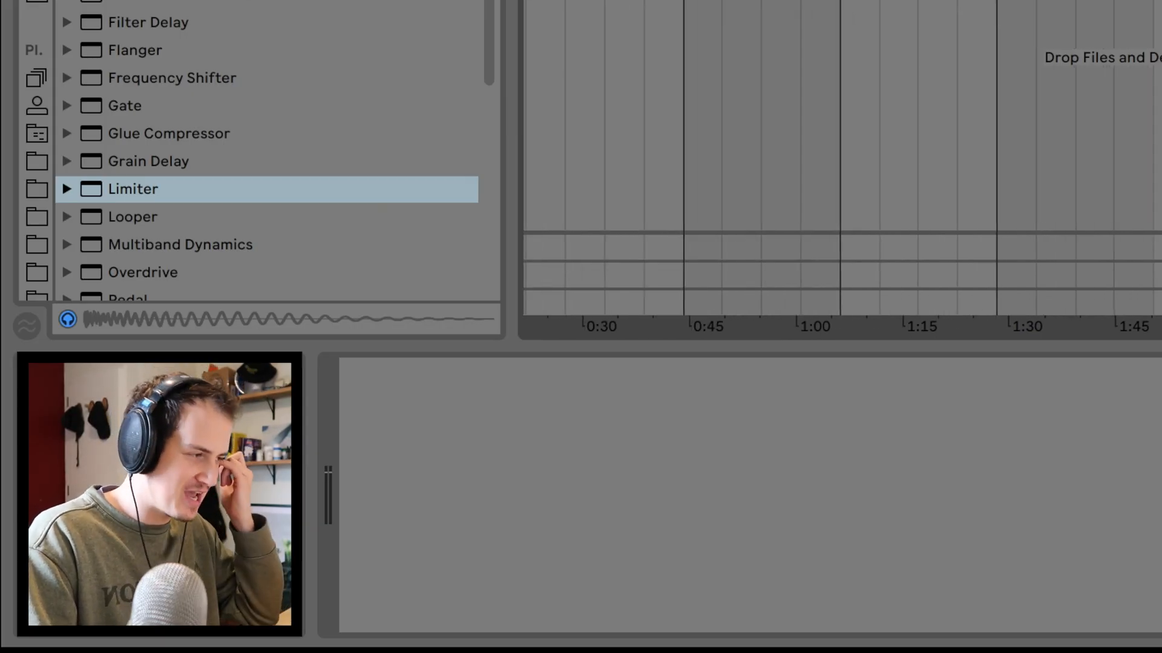
scroll(842, 158, "left", 3)
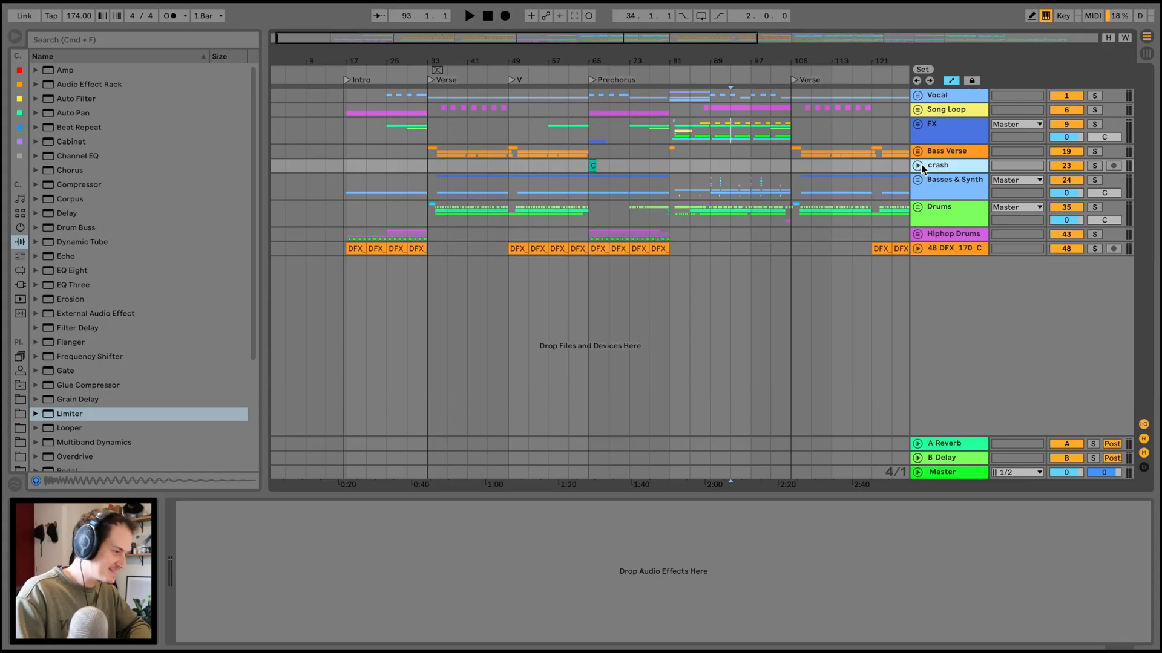
left_click(942, 193)
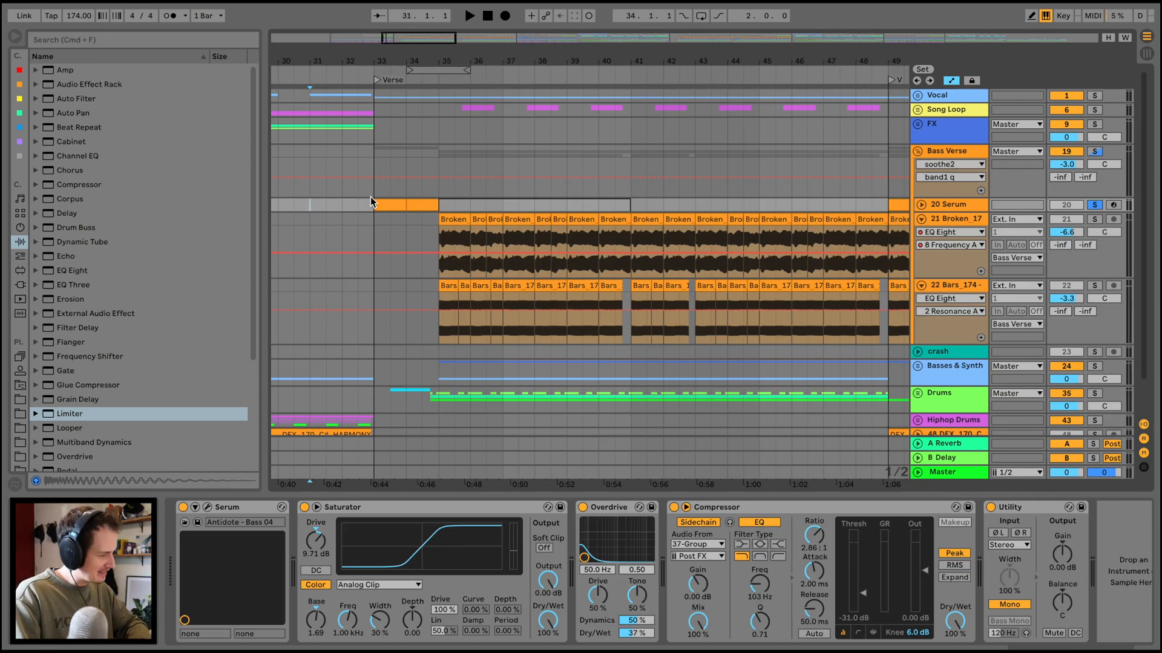
left_click(919, 205)
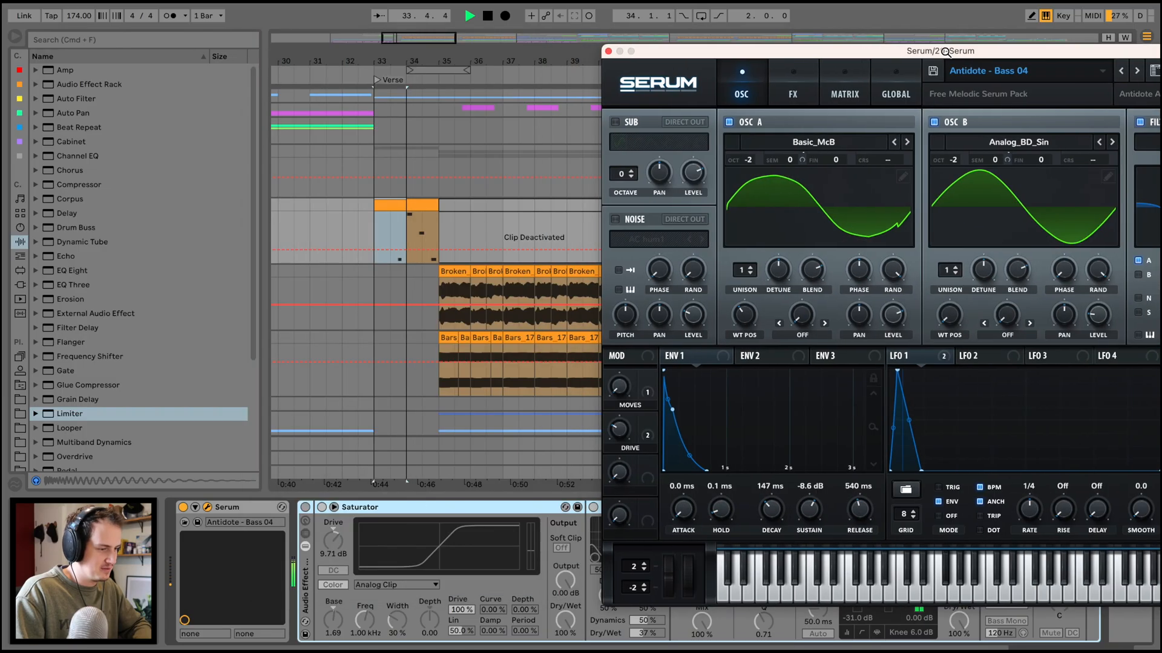
Inspect the Antidote - Bass 04 patch in Serum, close the plug-in window, and play the Serum clips from bar 34.
left_click_drag(946, 53, 695, 52)
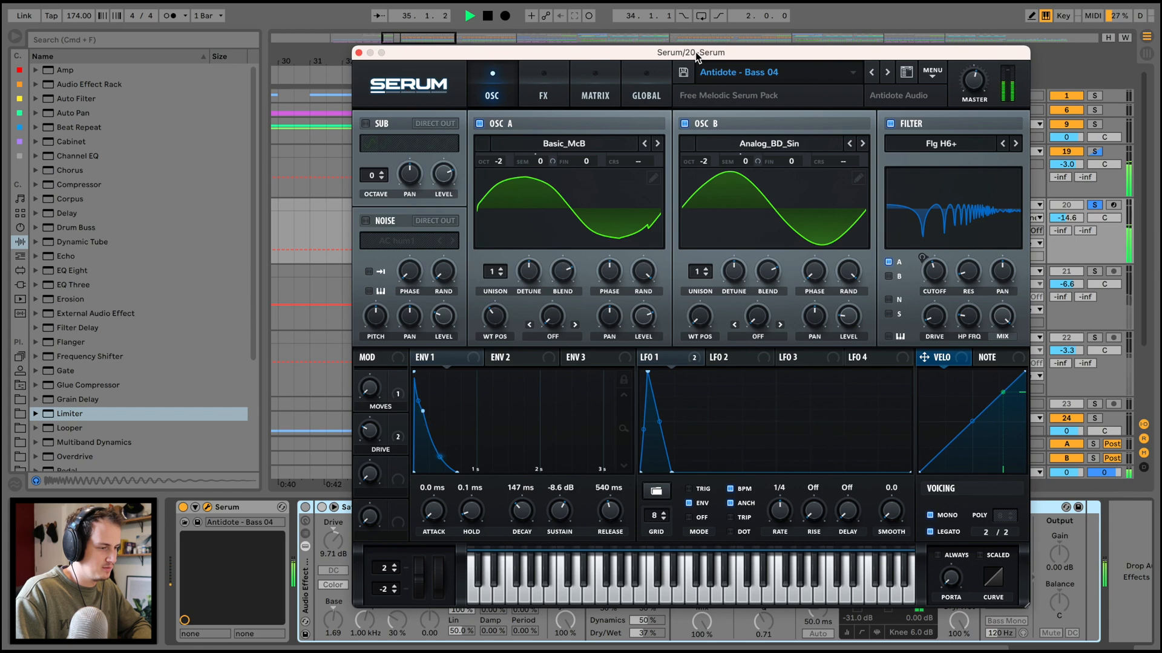
left_click(360, 54)
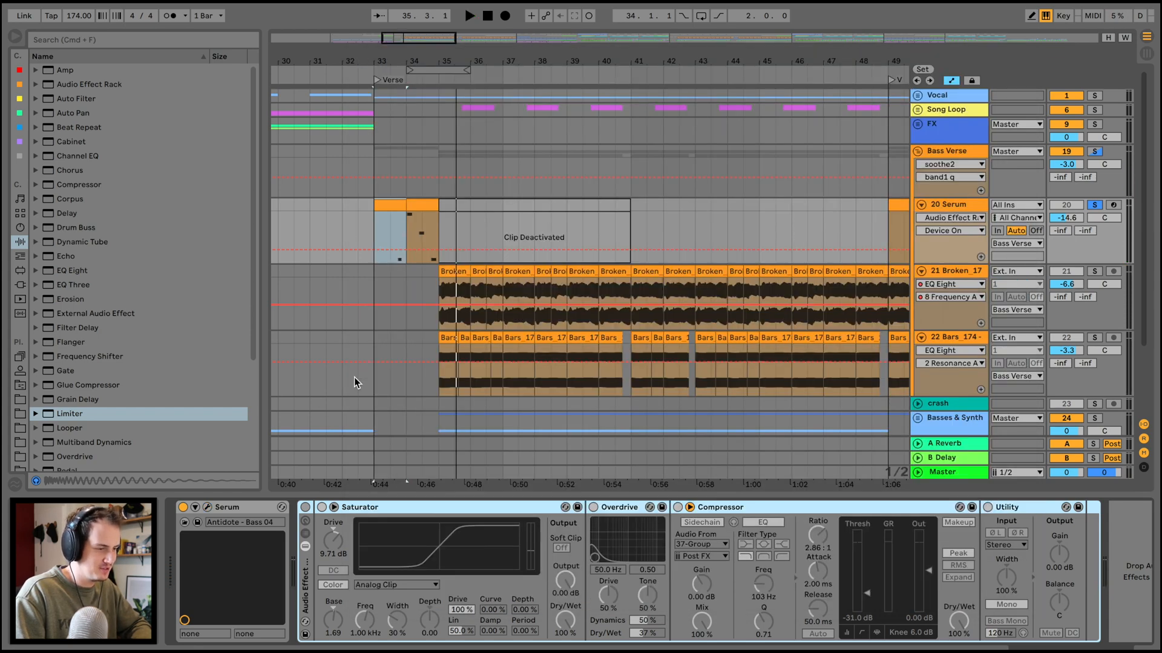
left_click(408, 216)
key("space")
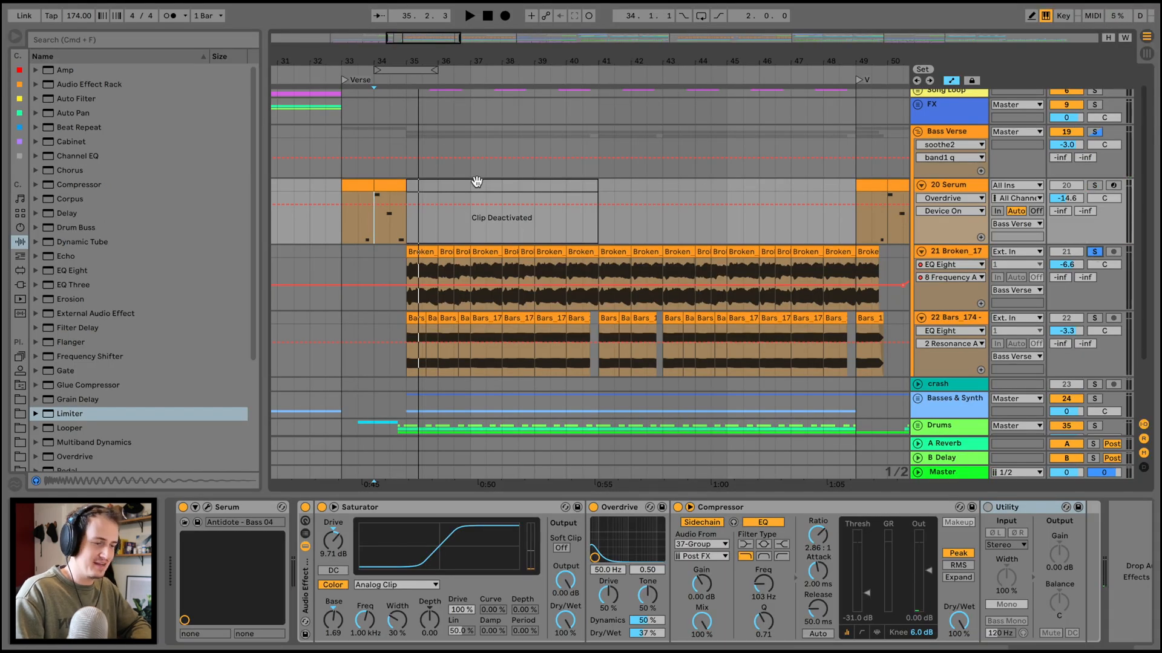
Play the soloed 21 Broken_17 track from bar 35 and review its EQ Eight frequency automation.
left_click(421, 253)
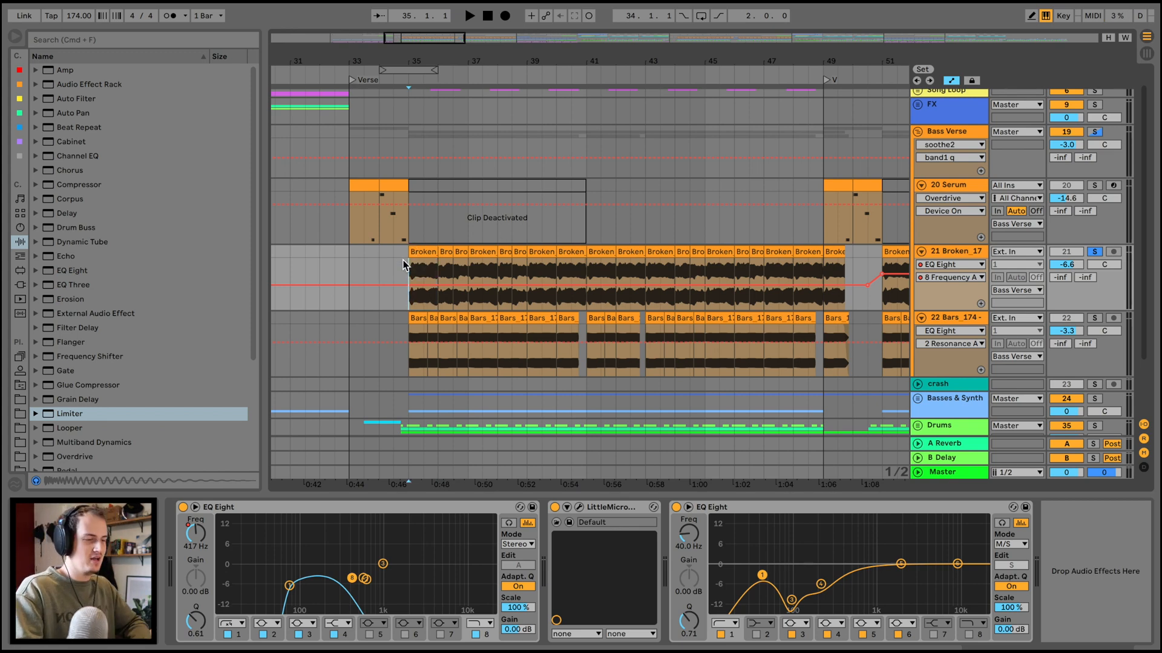
left_click_drag(443, 59, 441, 62)
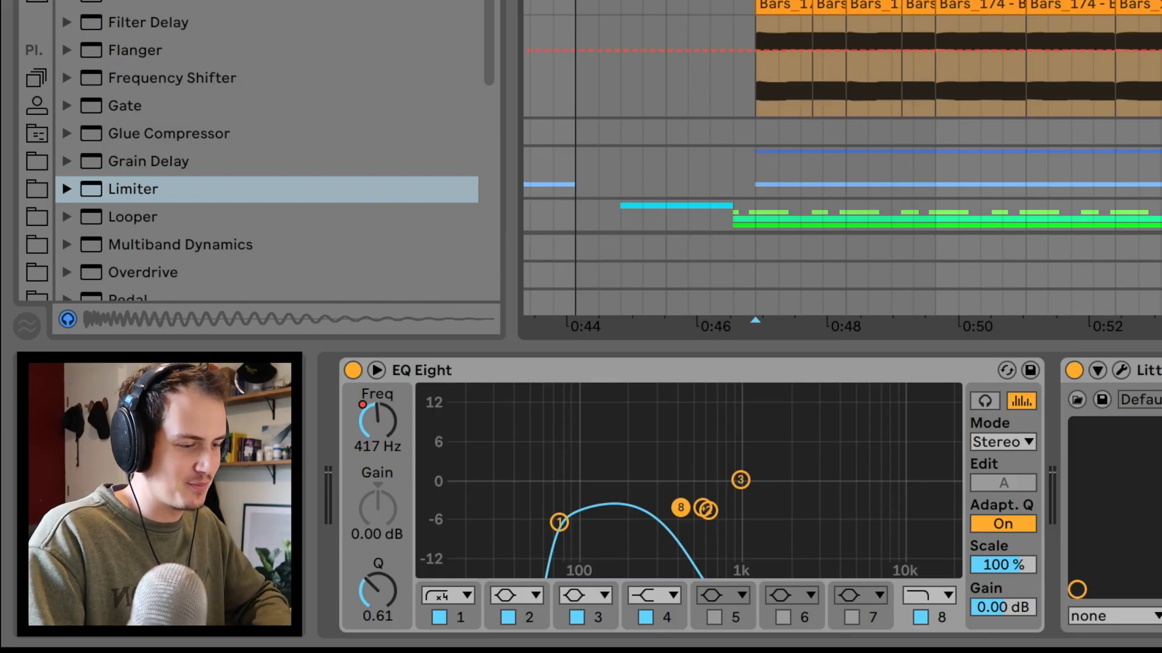
key("space")
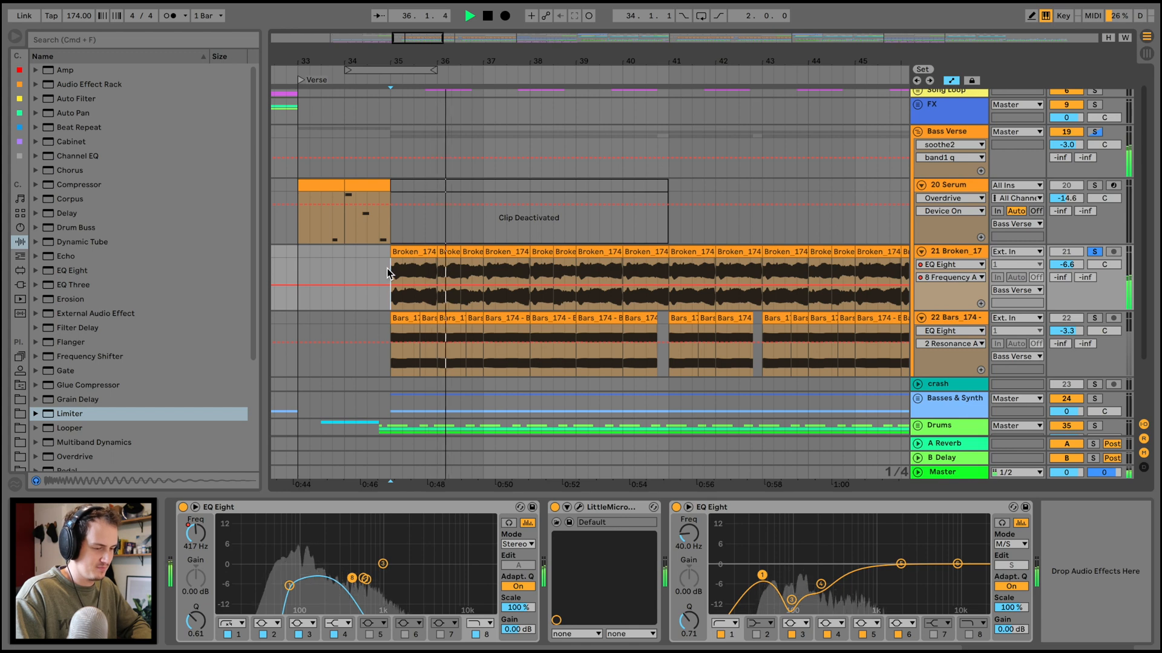
right_click(193, 534)
left_click(201, 543)
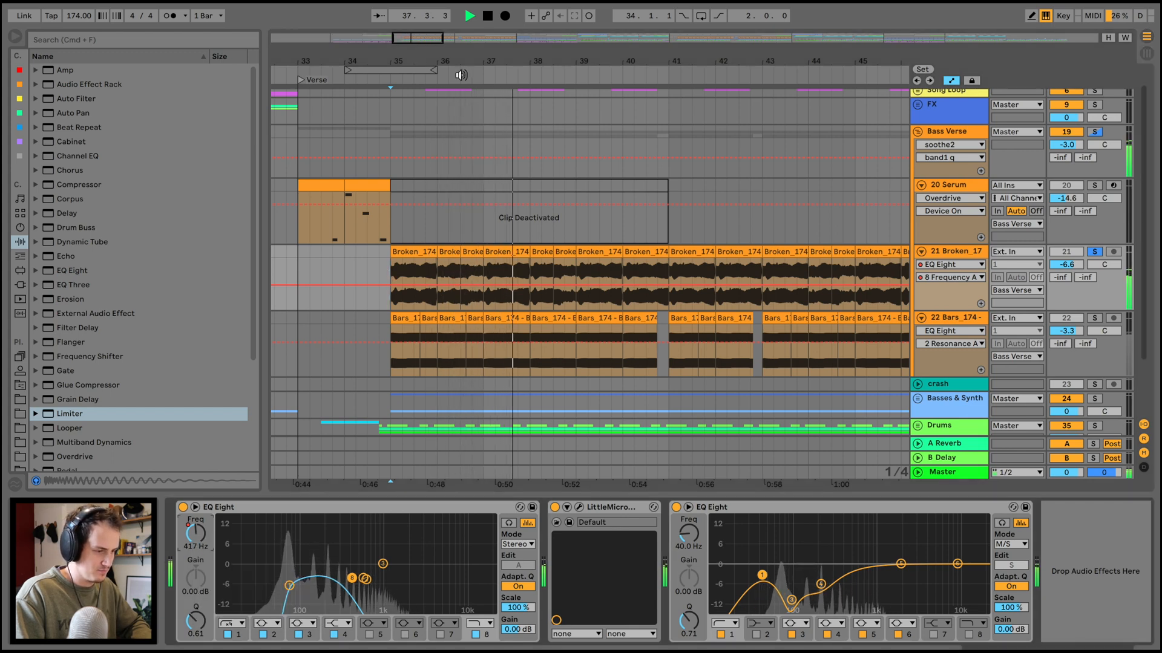
left_click_drag(526, 53, 522, 28)
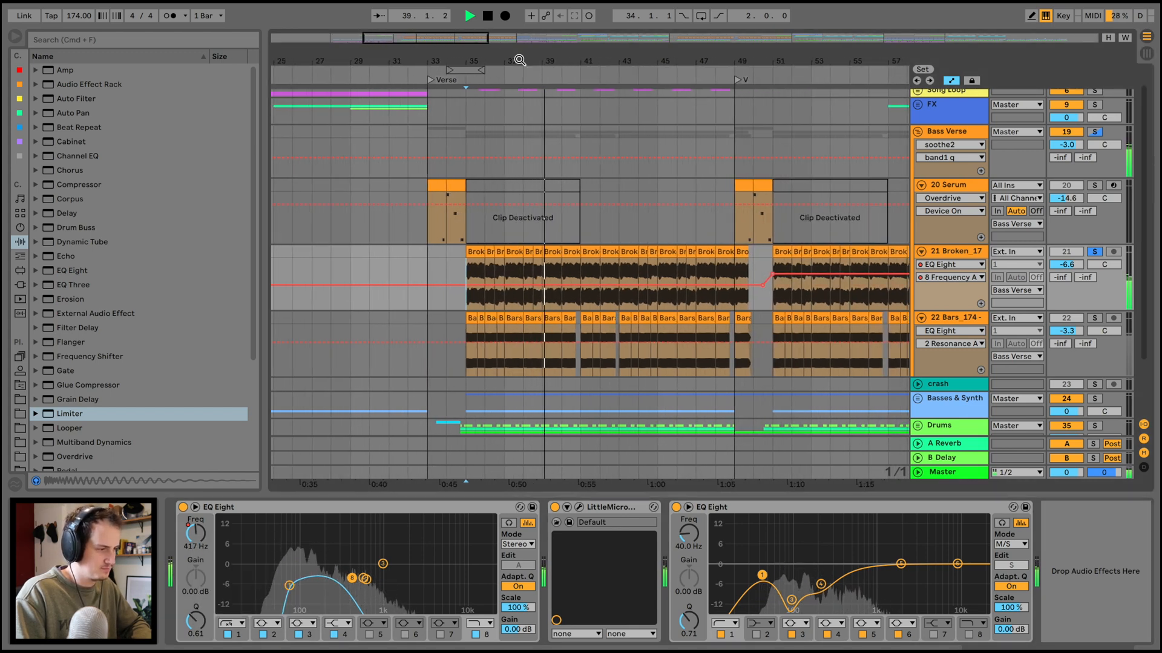
scroll(595, 210, "right", 5)
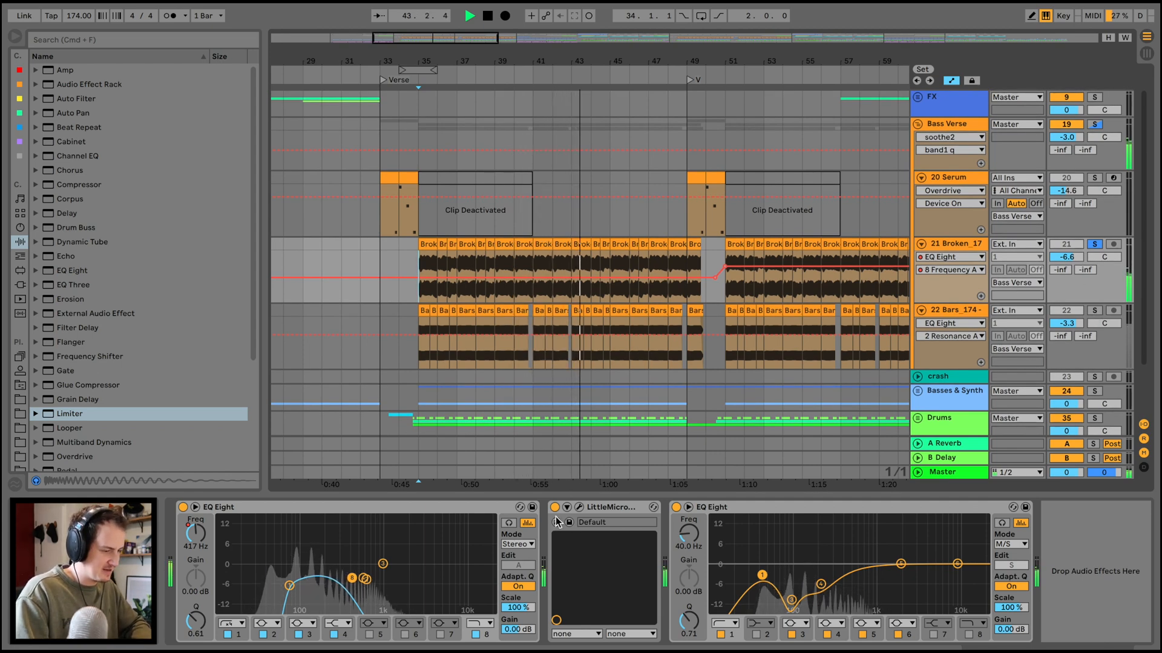
Play the Broken bass in the V section from bar 49 with its solo off, and mute the 22 Bars_174 track.
key("space")
left_click(700, 75)
scroll(703, 240, "right", 3)
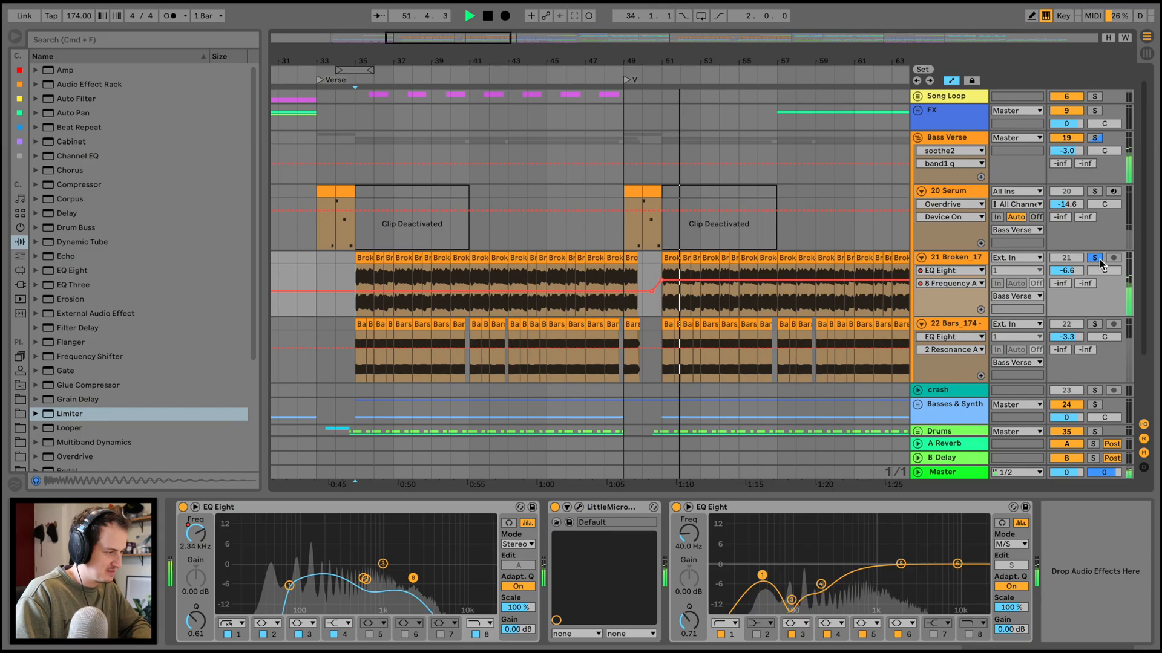
left_click(1067, 325)
scroll(712, 232, "right", 2)
scroll(713, 232, "down", 1)
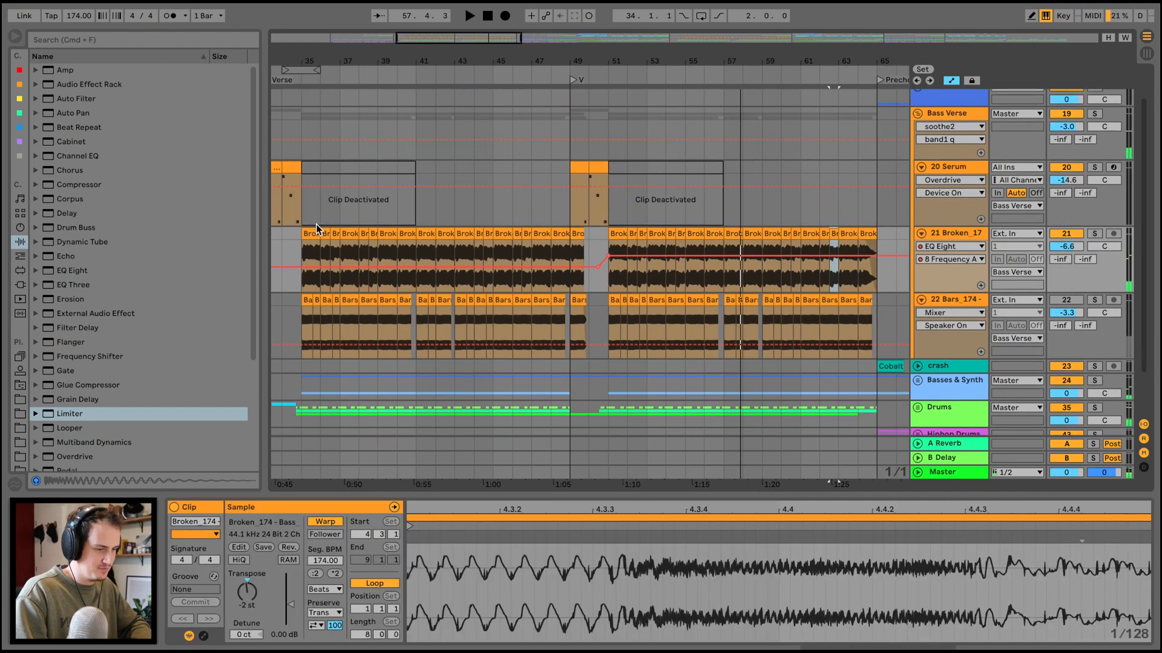
Stop playback and show the source sample of the Broken bass clip at bar 35, Broken_174 - Bass_1.wav, in the browser.
left_click(310, 234)
key("space")
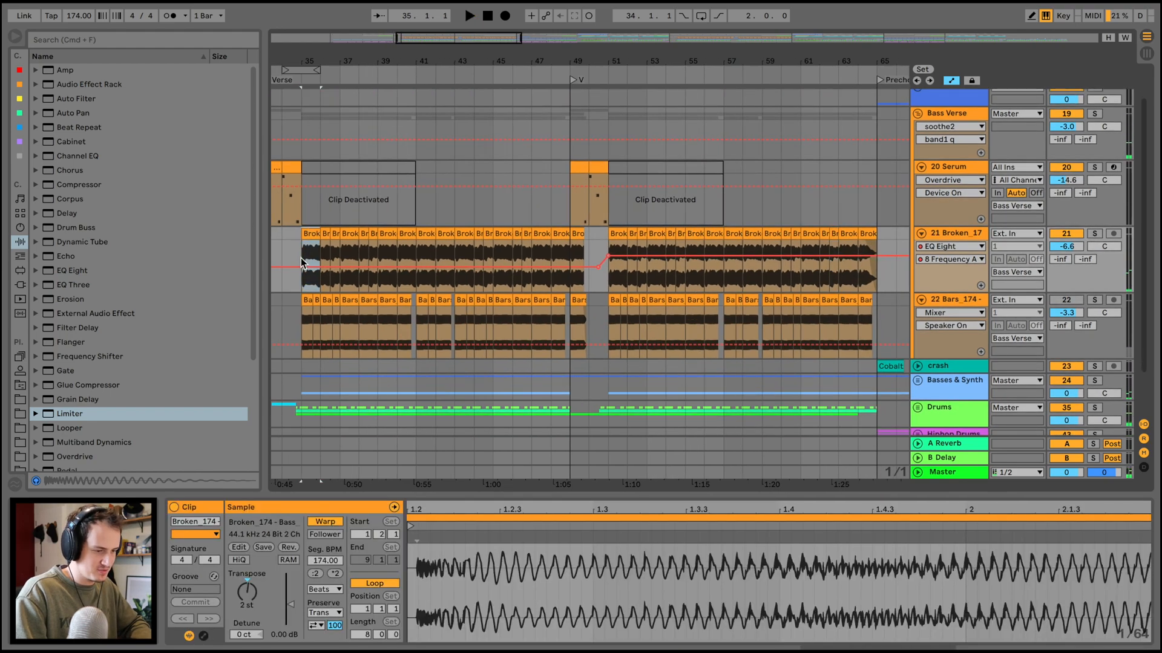
left_click(259, 524)
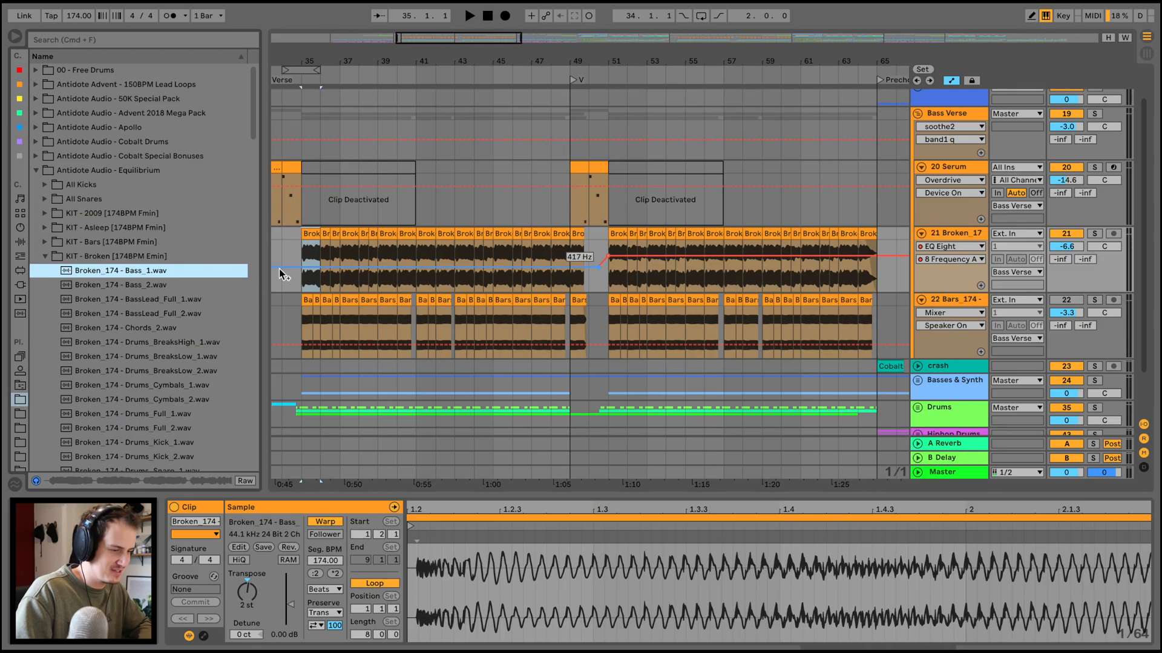
left_click(493, 191)
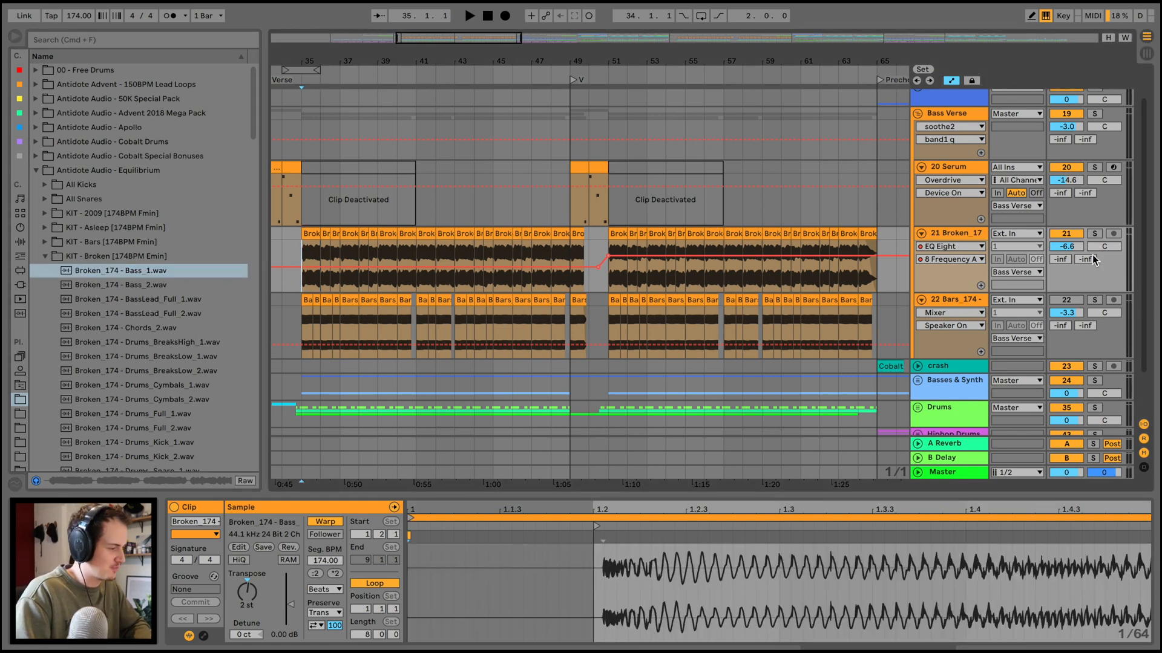
Solo the 22 Bars_174 track and show its clip's source sample, Bars_174 - Bass_Sub_1.wav, in the browser.
left_click(1094, 300)
left_click(307, 299)
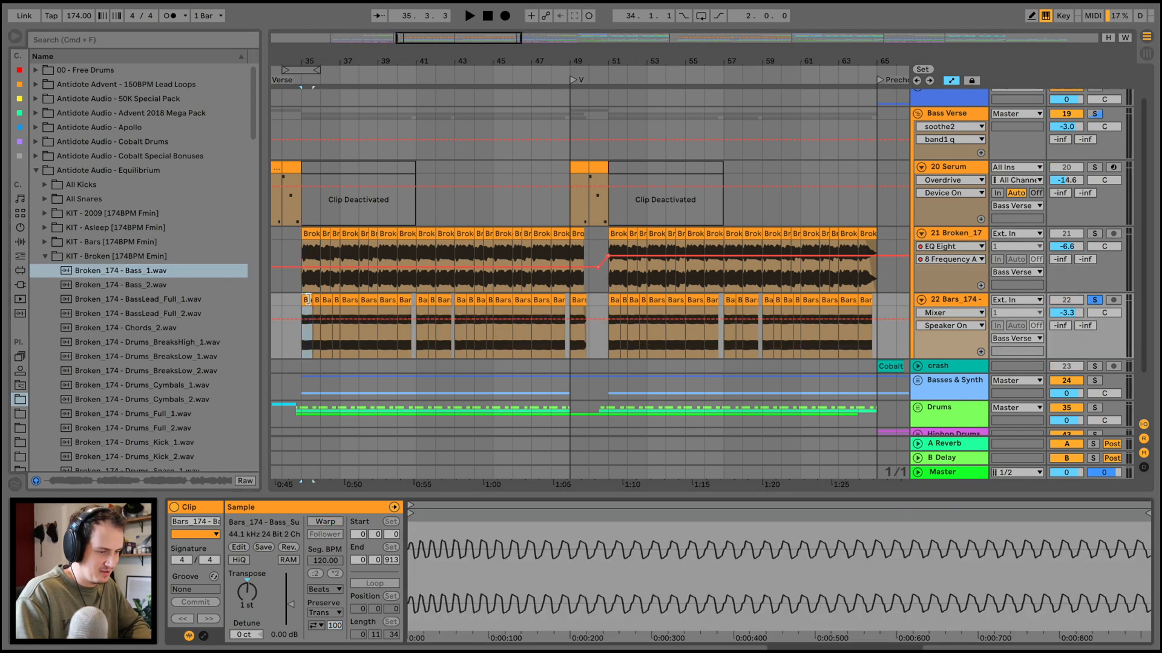
left_click(281, 525)
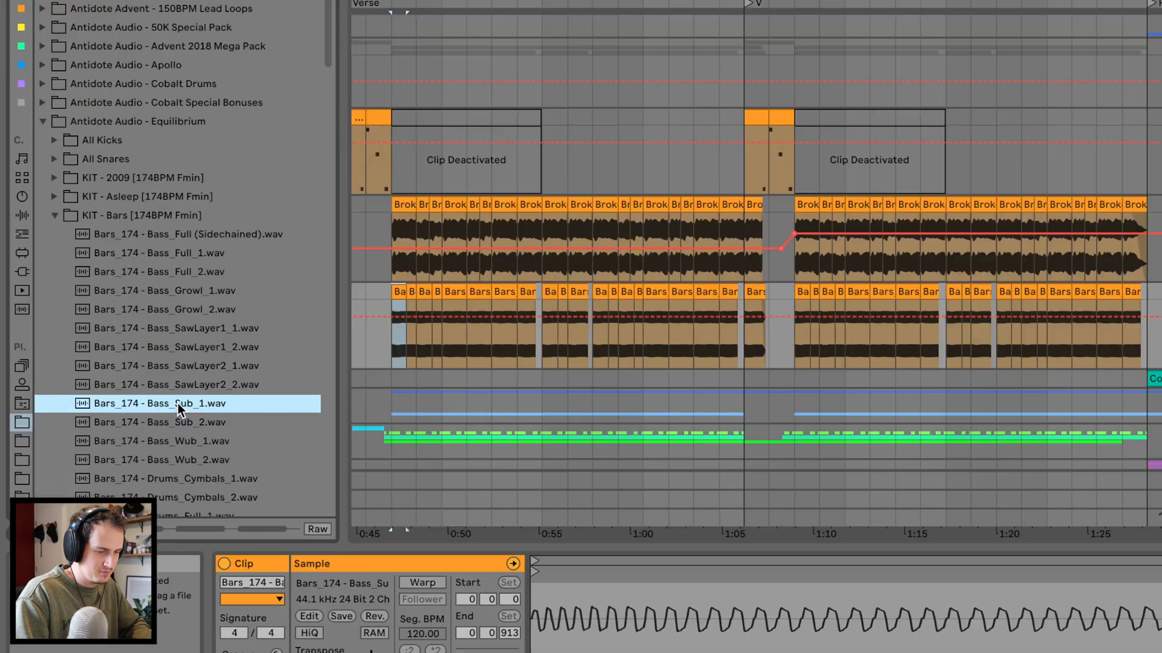
Show the 22 Bars_174 track's effects and play the sub bass with Overdrive switched off and back on.
double_click(952, 301)
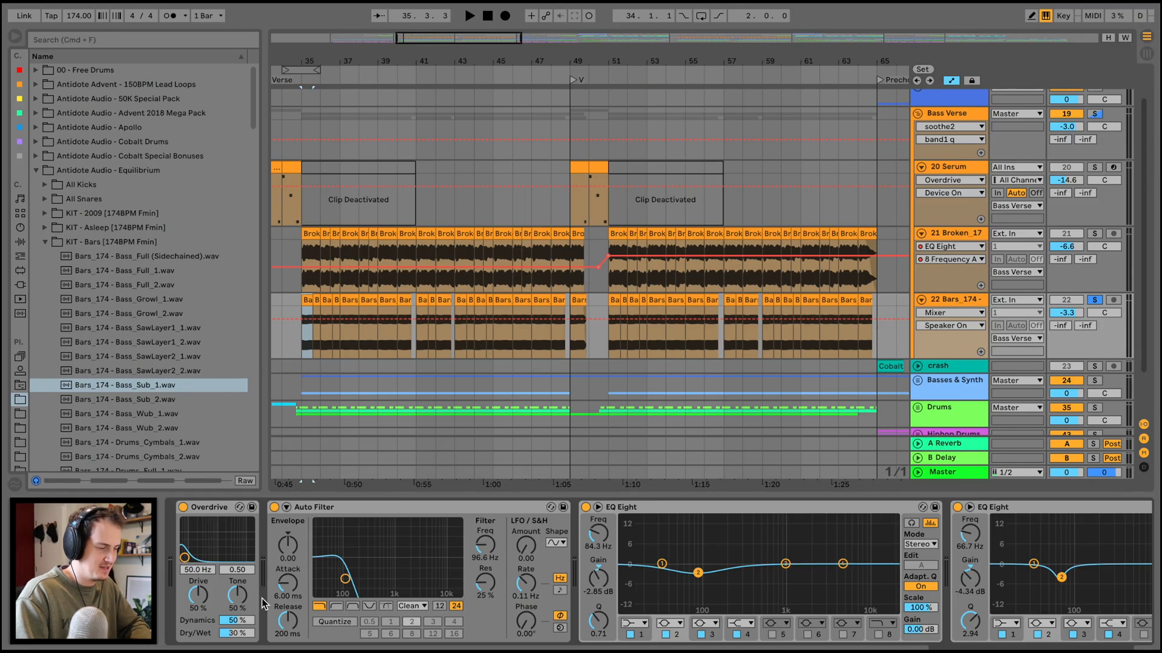
scroll(263, 603, "right", 5)
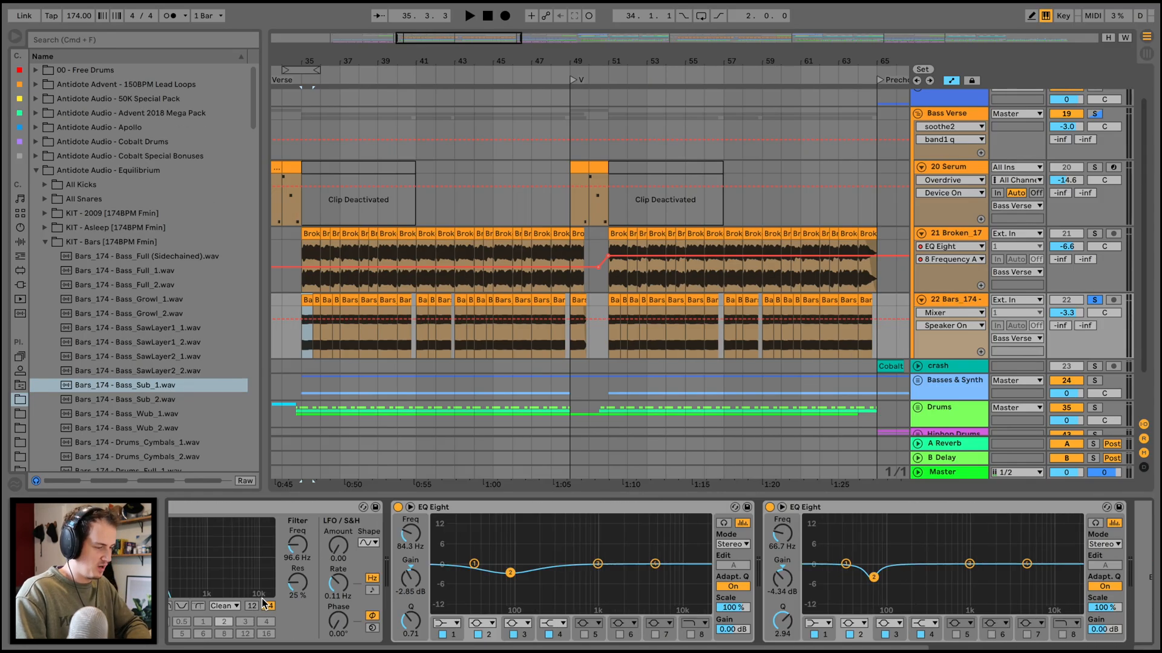
scroll(240, 579, "left", 5)
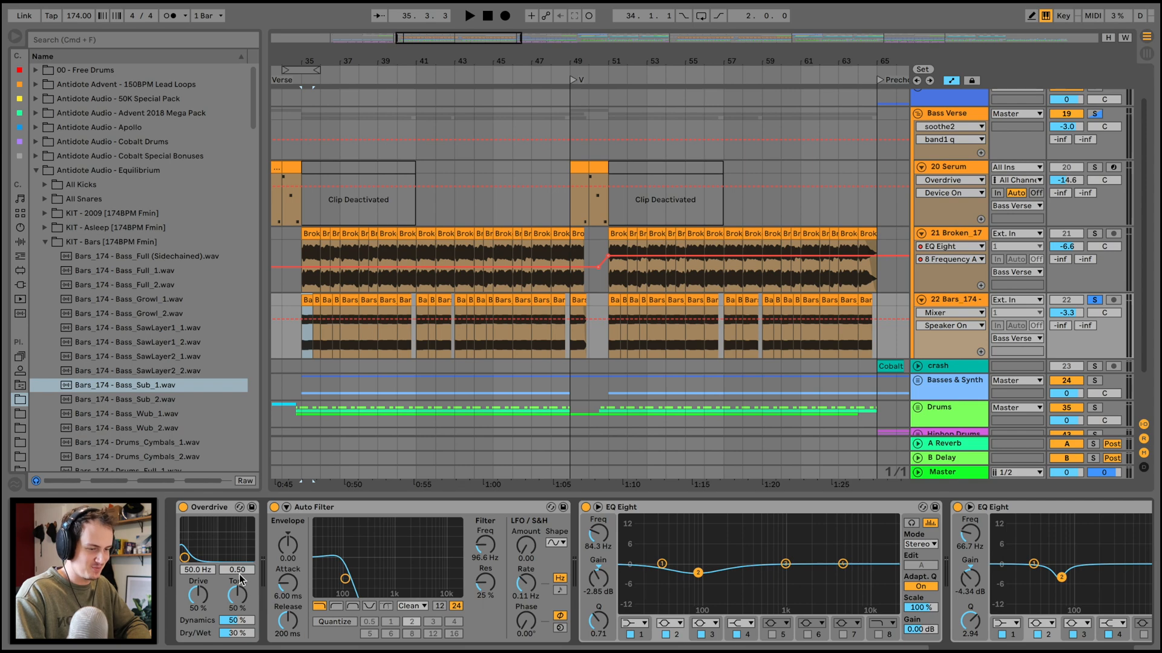
left_click(183, 508)
key("space")
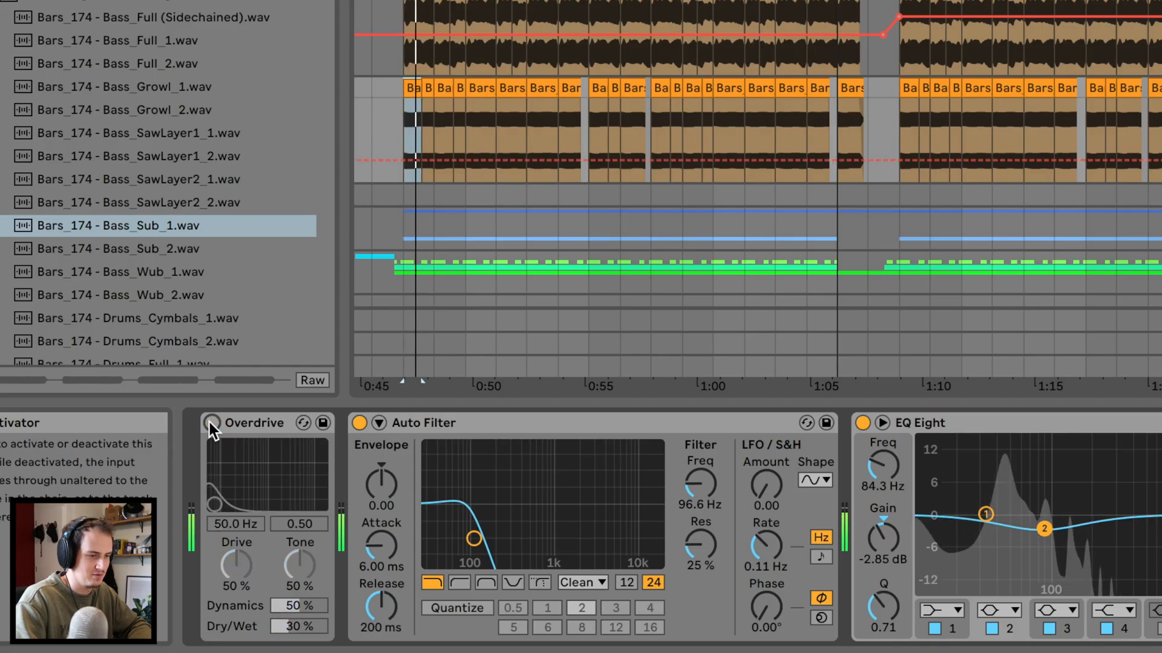
left_click(211, 422)
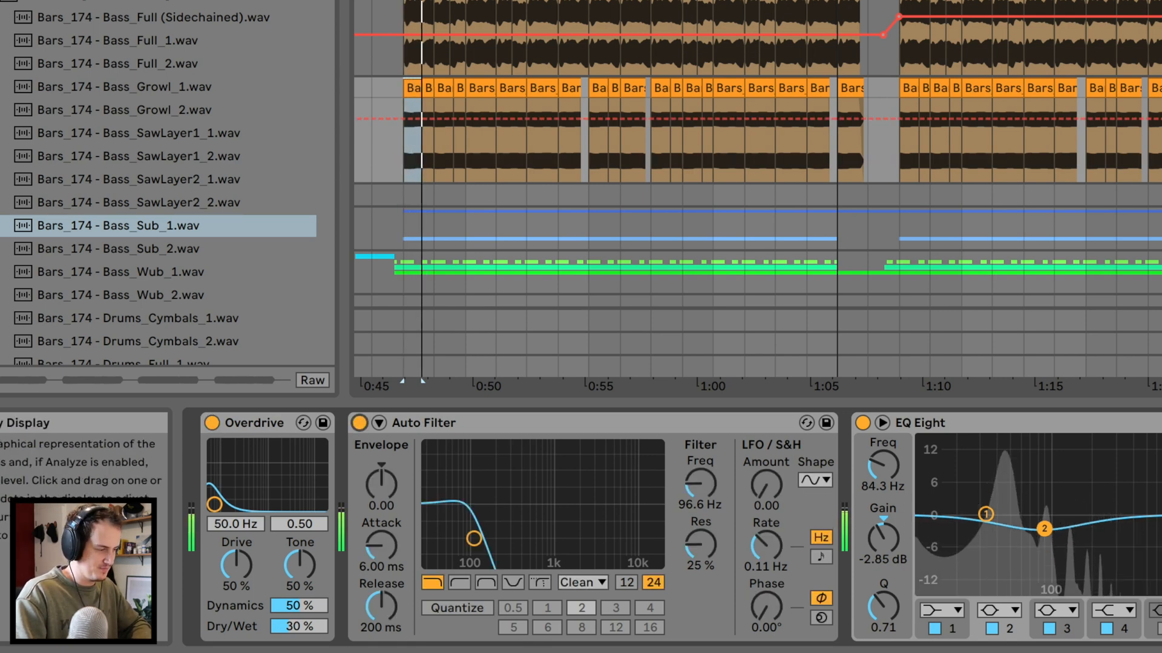
Play the sub bass while reviewing its two EQ Eights, and toggle solo on the 21 Broken_17 track.
scroll(695, 481, "right", 5)
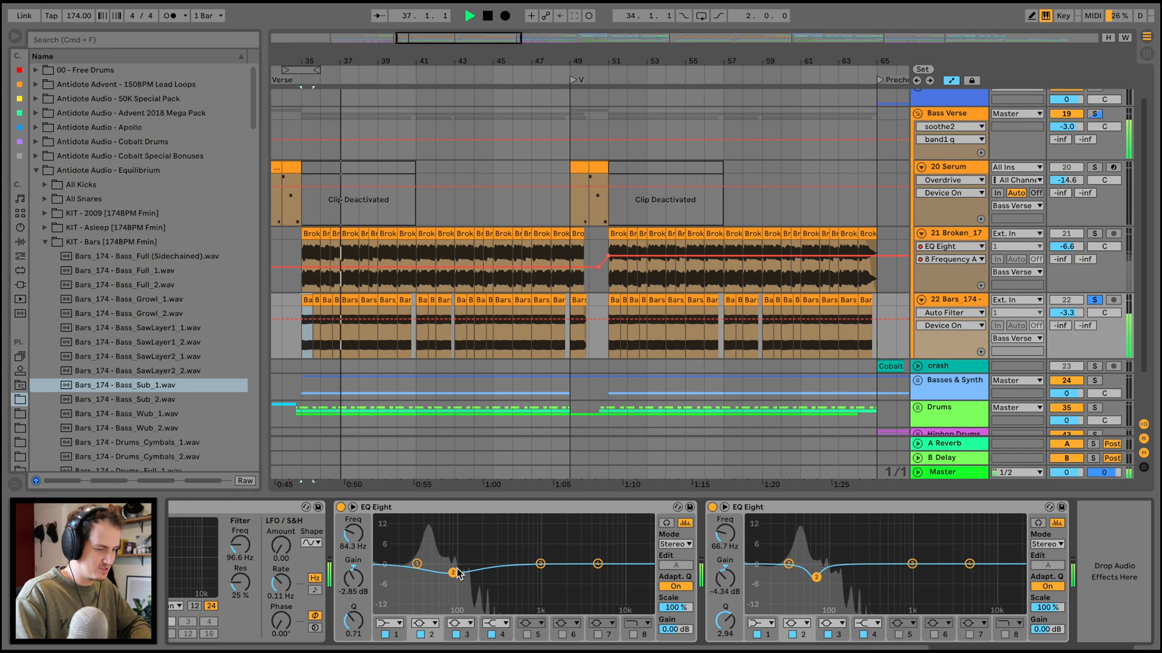
key("space")
key("space")
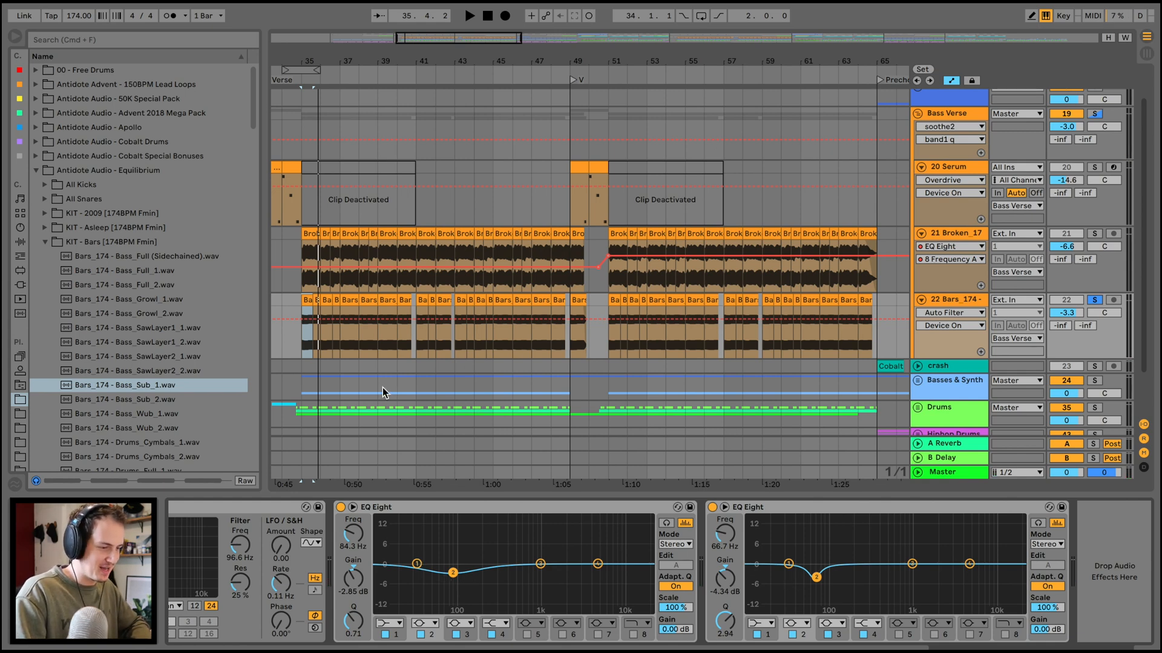
key("space")
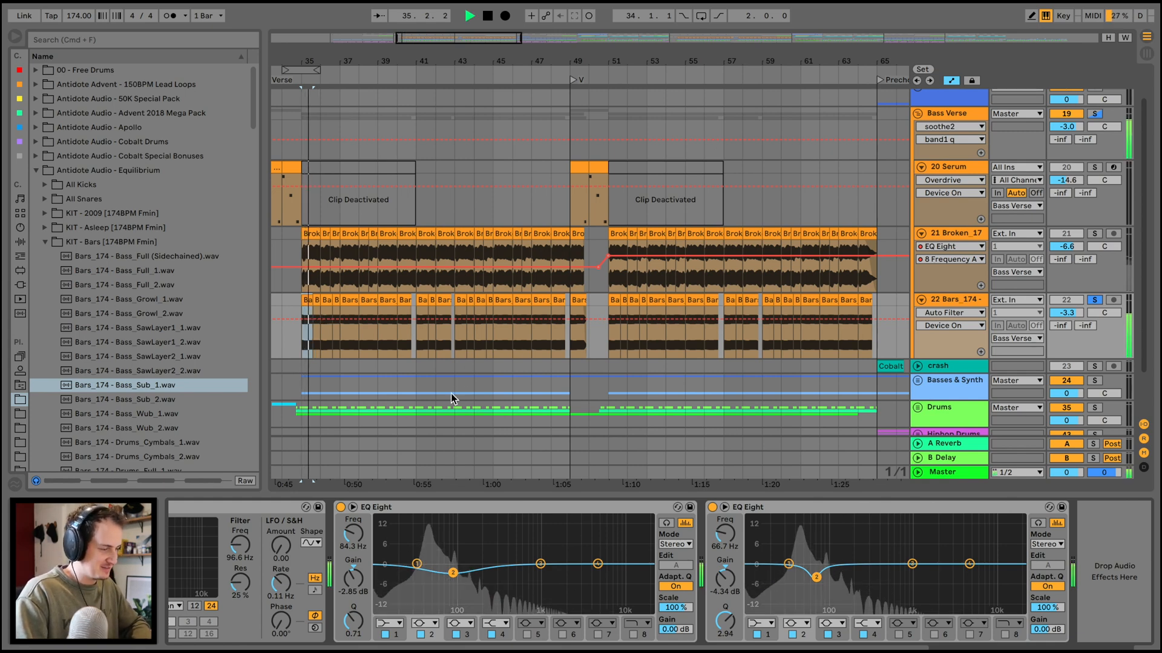
left_click(1095, 233)
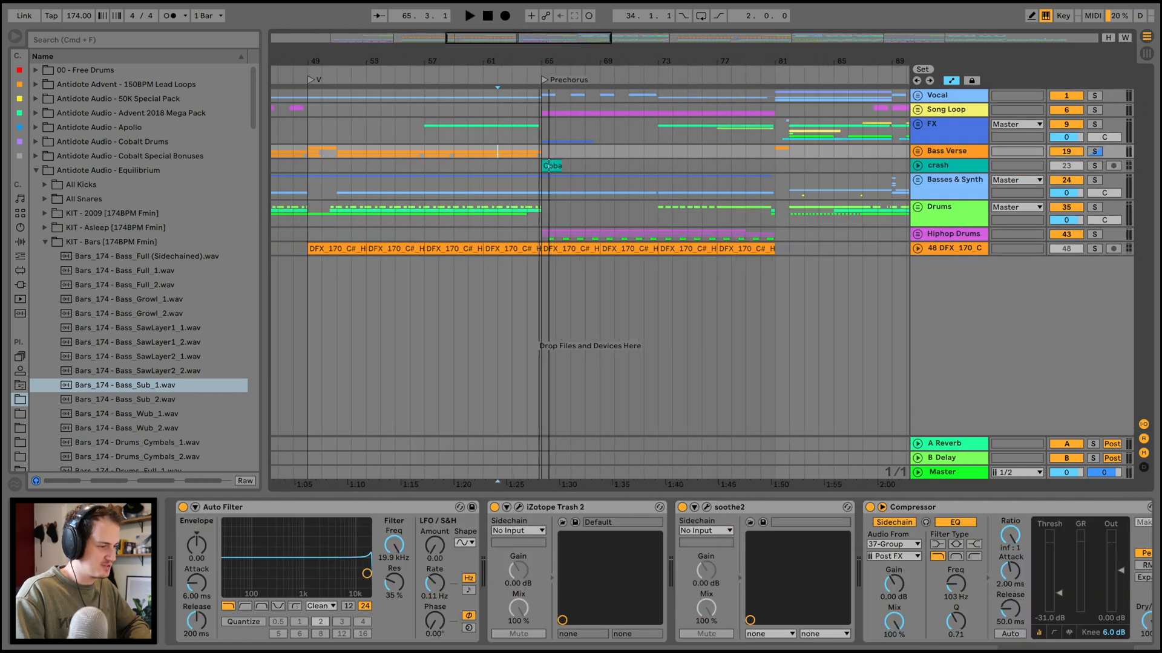
Play the soloed Synth Lead track in the Basses & Synth group from bar 35.
left_click_drag(538, 66, 538, 37)
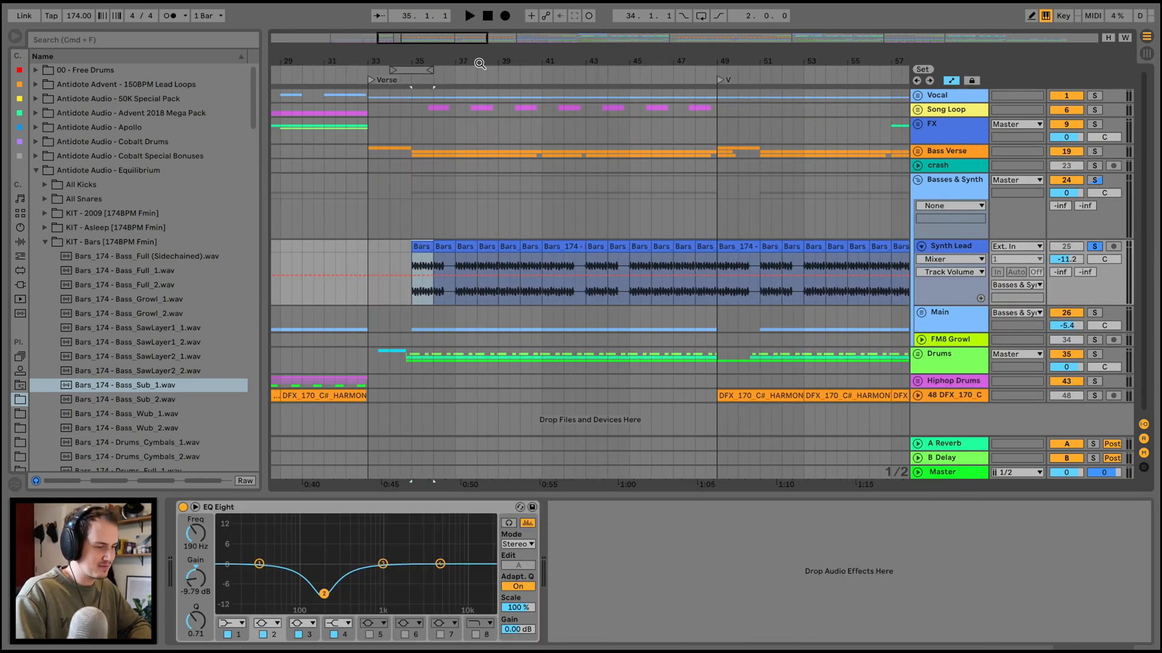
key("space")
left_click_drag(480, 64, 479, 58)
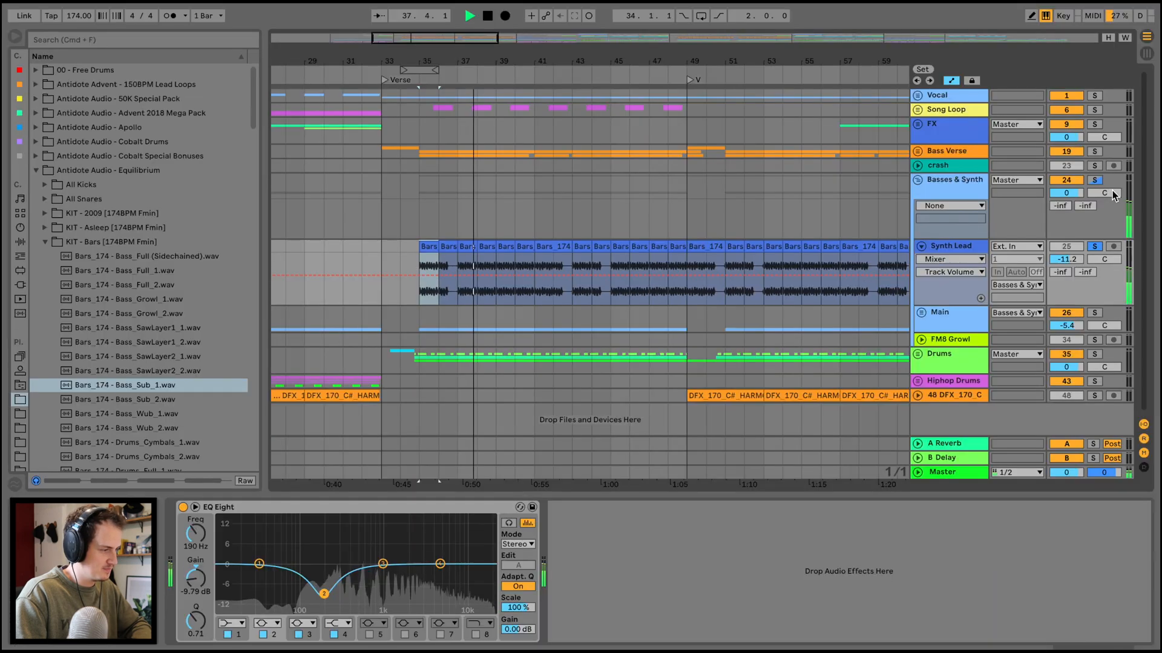
Play the full mix from bar 35 with the Basses & Synth group unsoloed, switching the group off and back on to compare.
key("space")
left_click(1095, 181)
left_click(1094, 181)
key("space")
left_click(1067, 182)
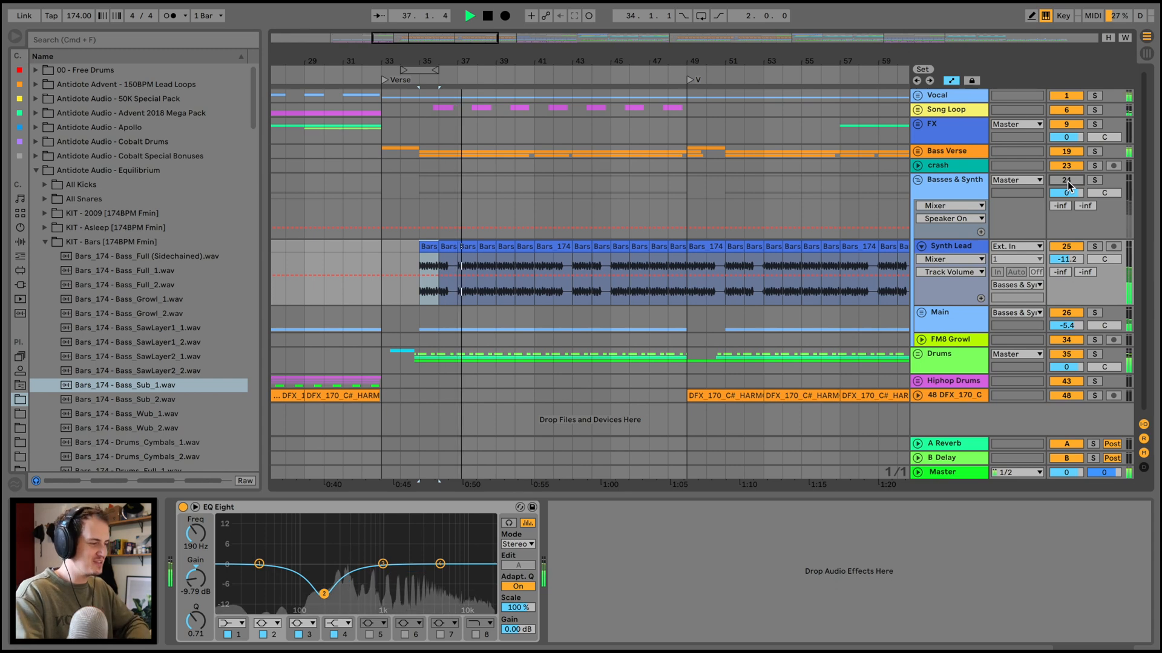
left_click(1068, 181)
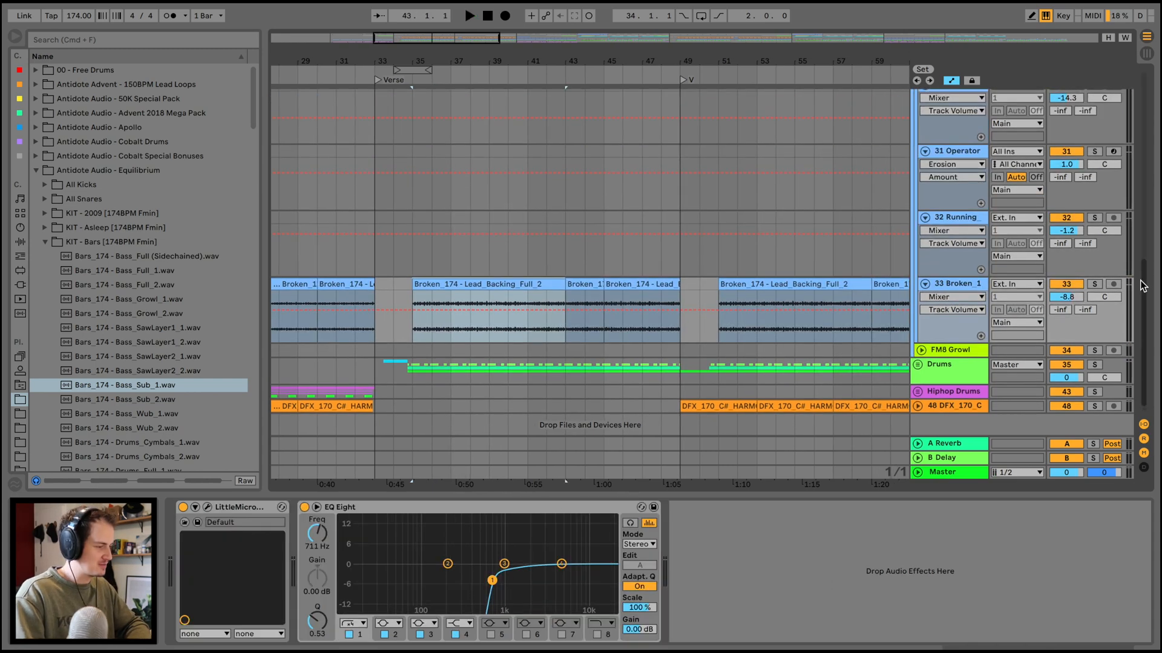
Play the soloed Main bass group from bar 35 and add the Synth Lead track to the solo.
key("space")
scroll(1034, 255, "up", 5)
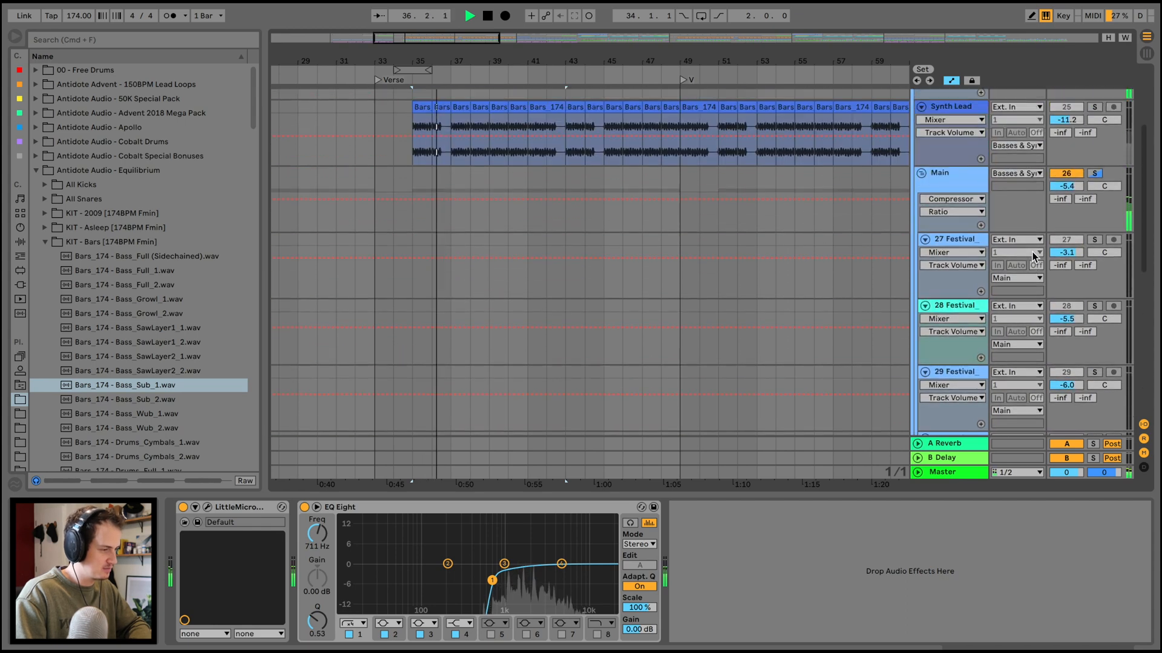
scroll(1034, 257, "up", 2)
left_click(1094, 164)
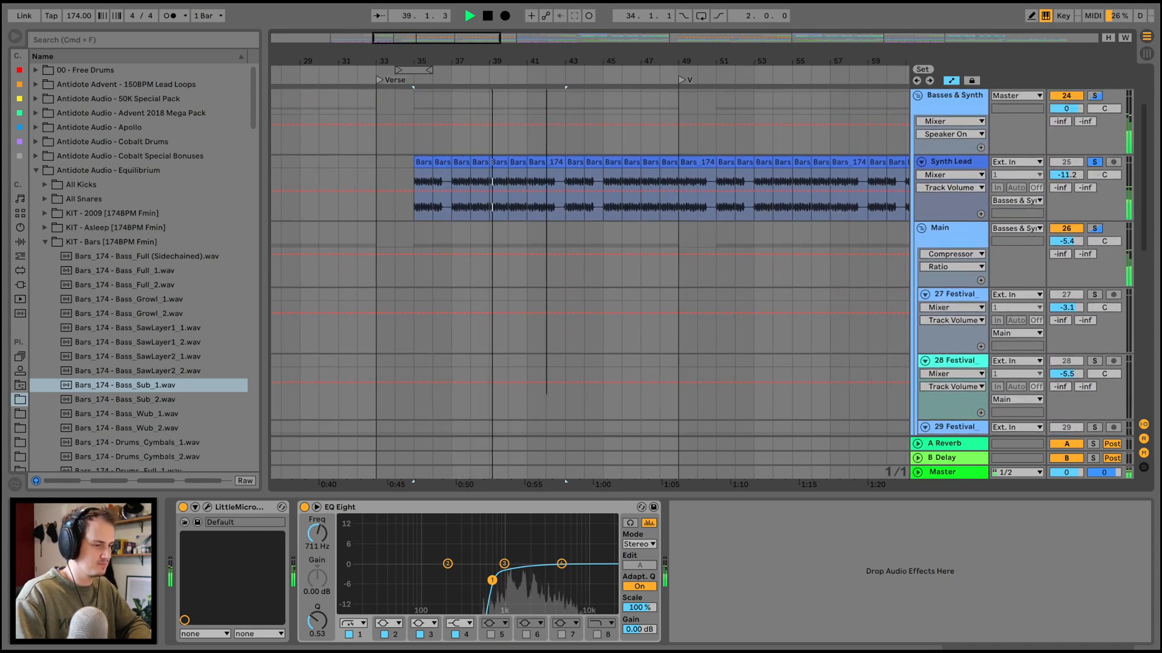
scroll(546, 181, "down", 3)
scroll(726, 187, "up", 2)
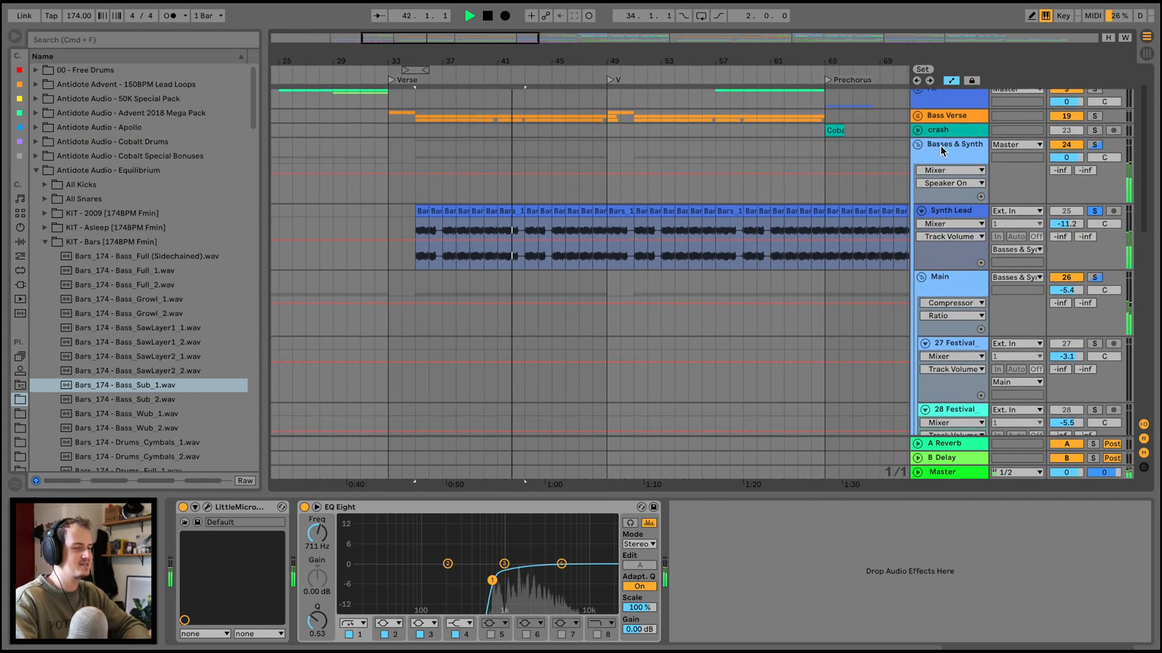
Play the soloed 32 Running track from bar 82 and show its effects.
key("space")
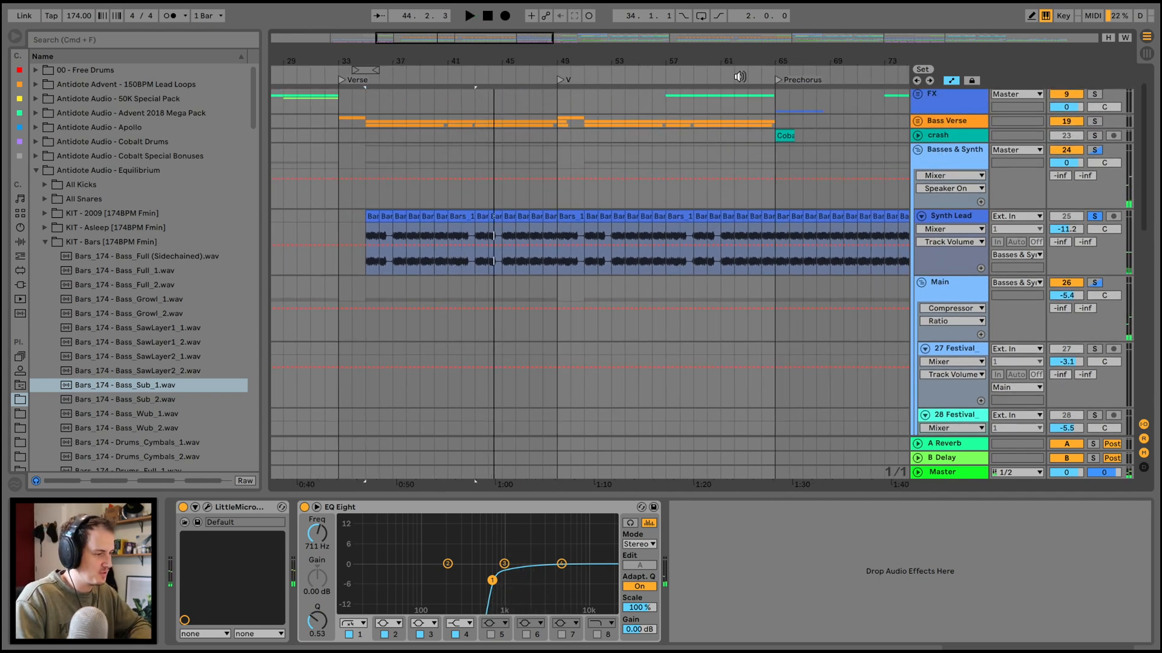
left_click(746, 76)
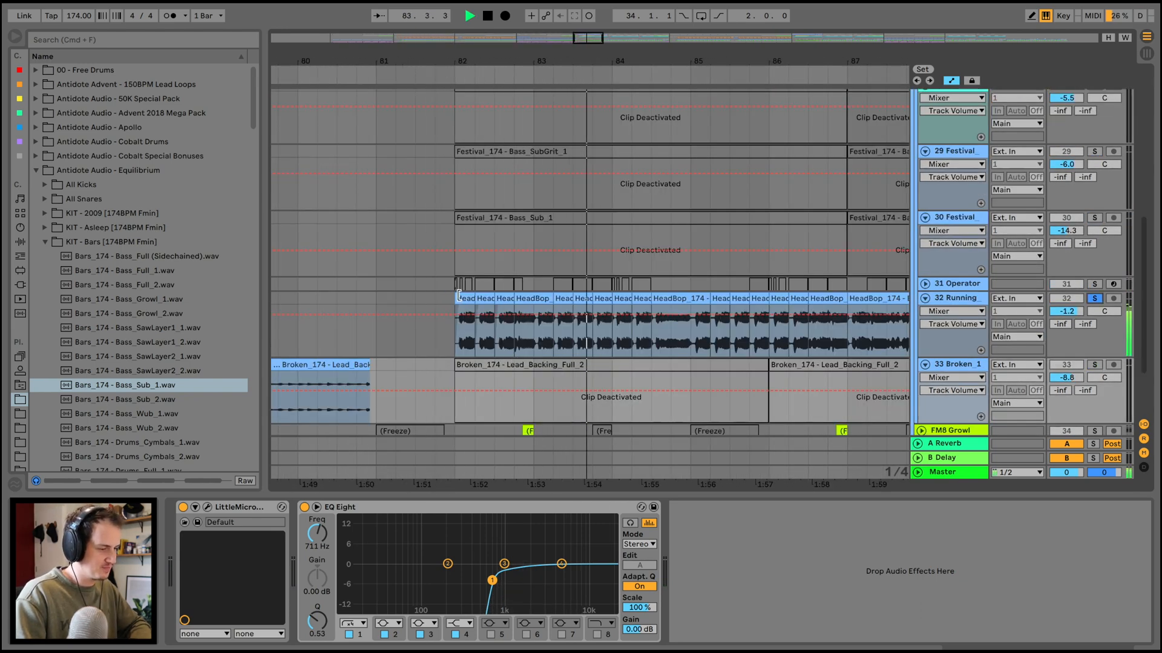
scroll(458, 294, "down", 3)
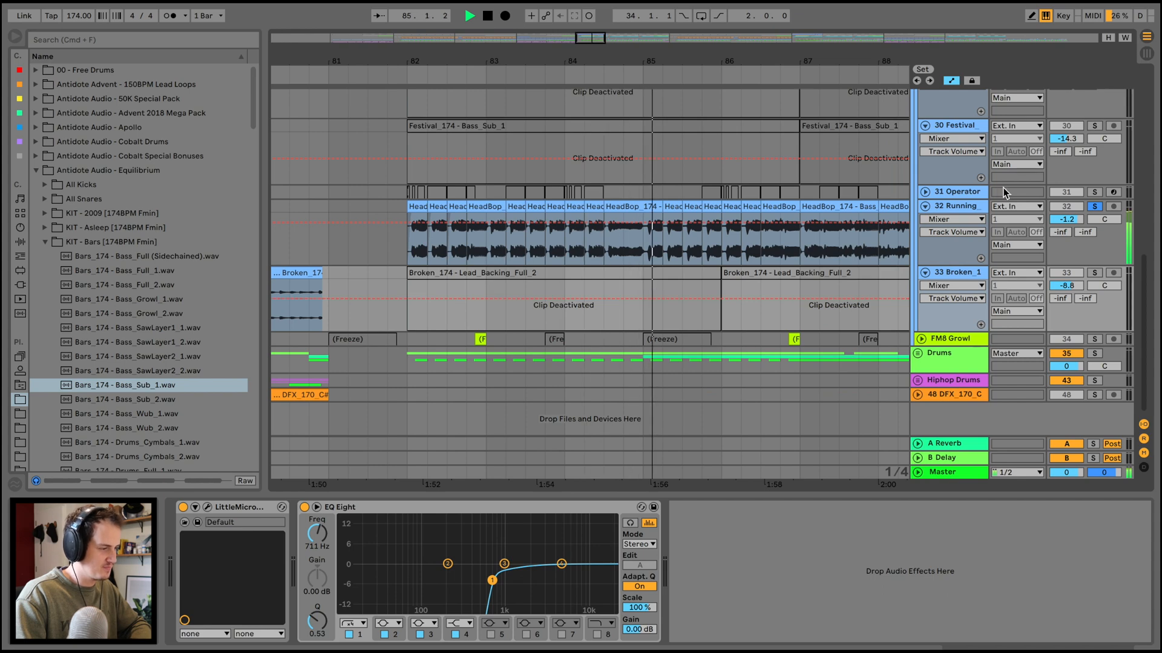
left_click(941, 210)
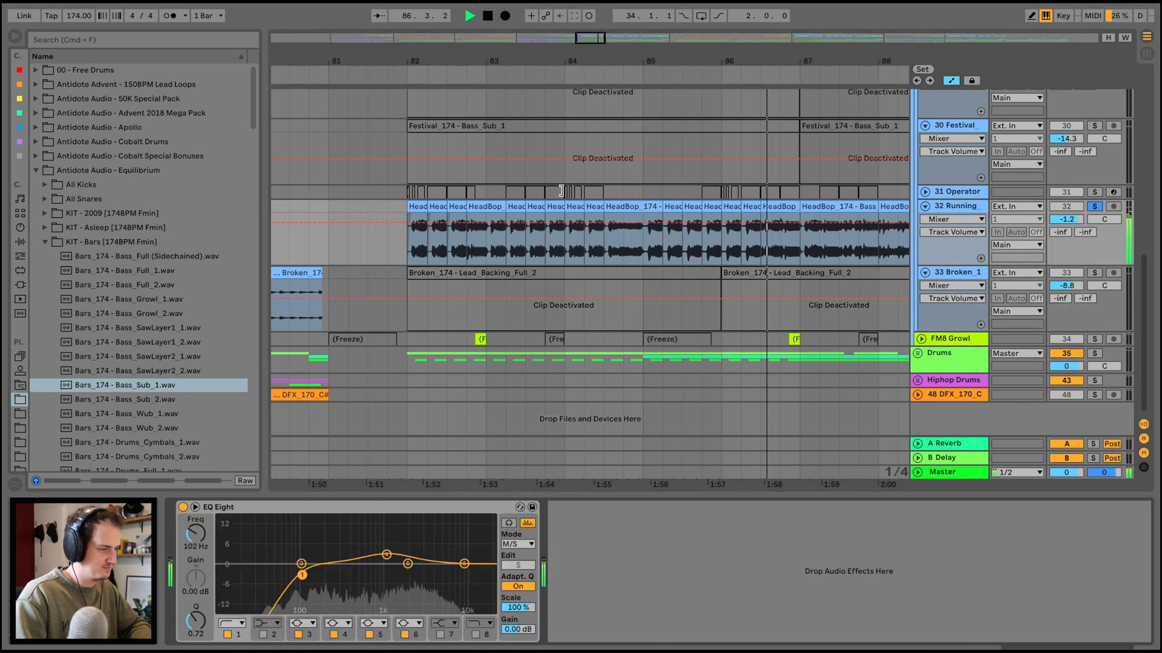
scroll(562, 190, "up", 2)
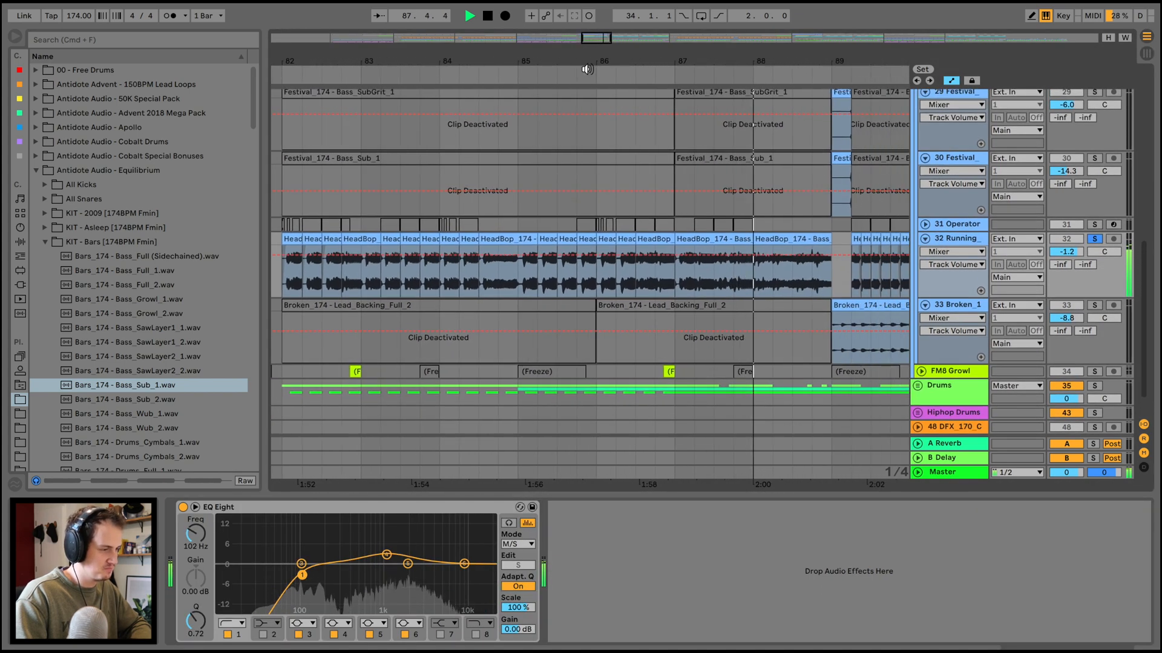
Open the HeadBop clip at bar 82 on the 32 Running track and show its source sample in the browser.
scroll(609, 242, "down", 5)
key("space")
double_click(441, 237)
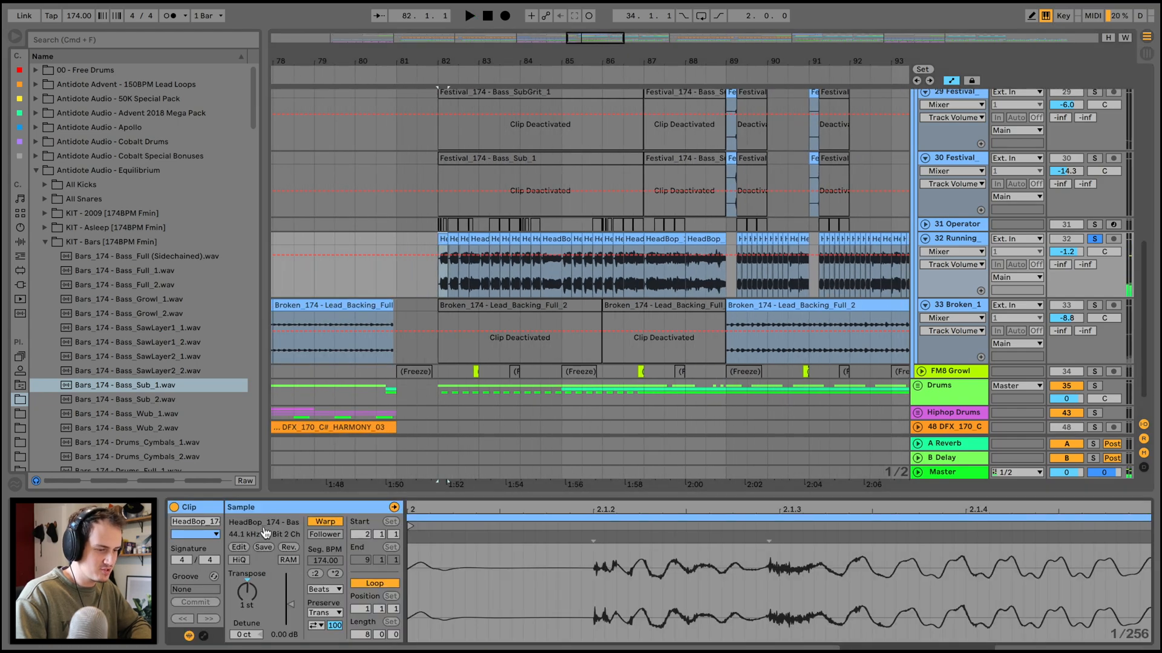
left_click(268, 525)
scroll(250, 248, "down", 5)
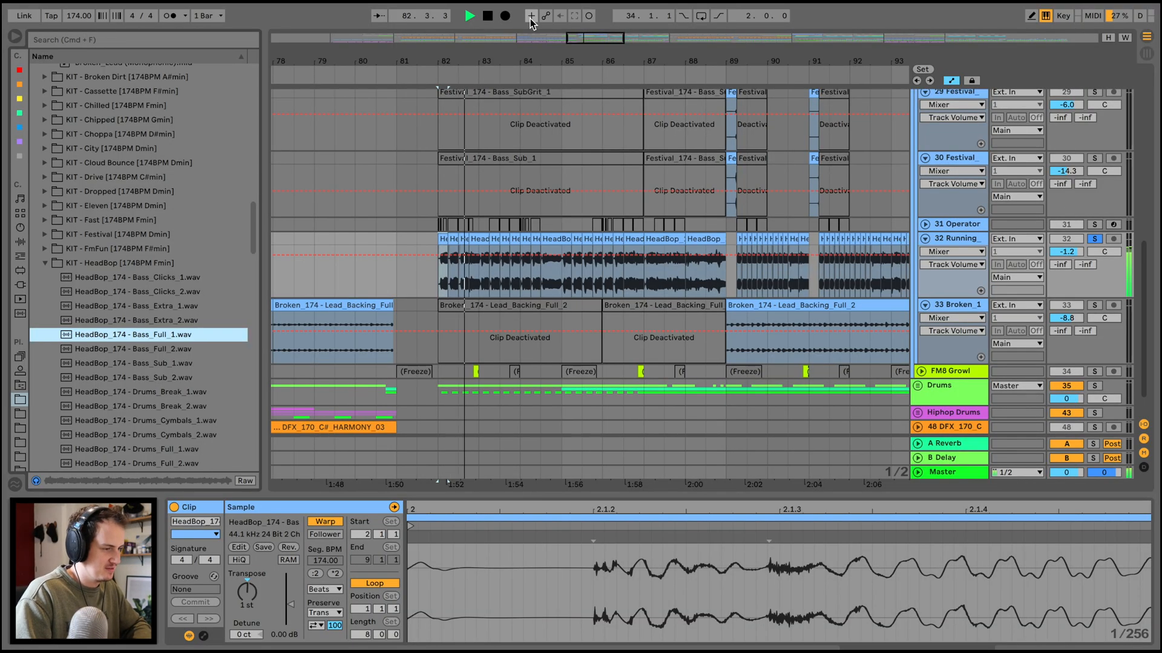
Show the 32 Running track's EQ Eight and switch its M/S editing to the mid curve and back to the side curve.
left_click(992, 227)
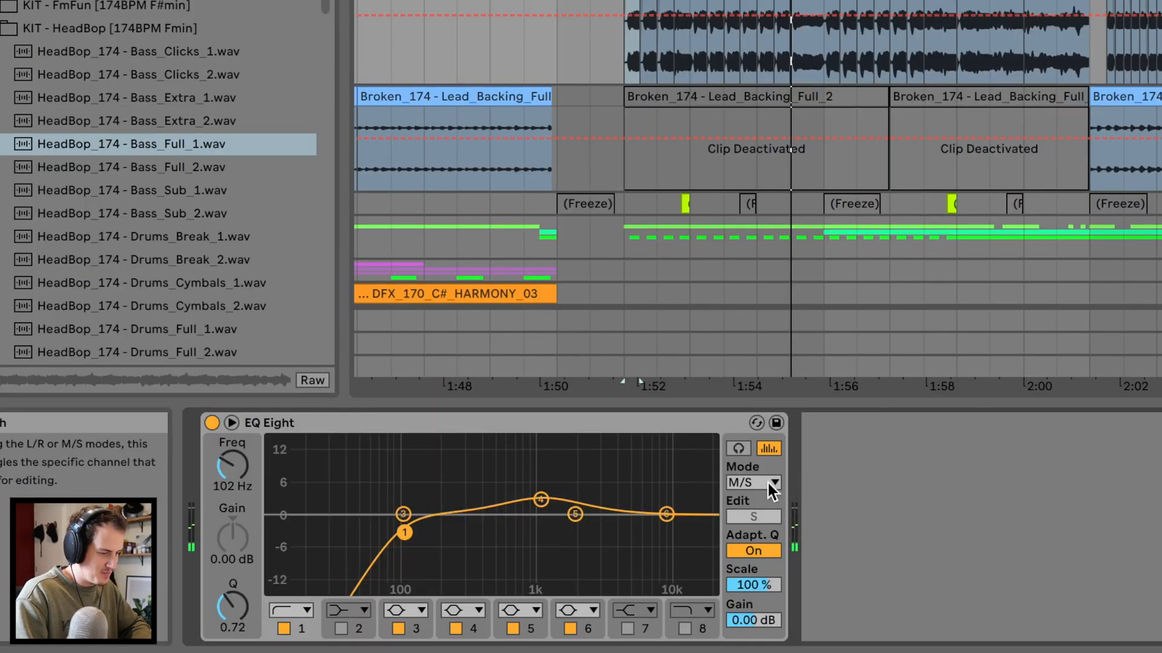
left_click(529, 543)
left_click(749, 536)
left_click(753, 517)
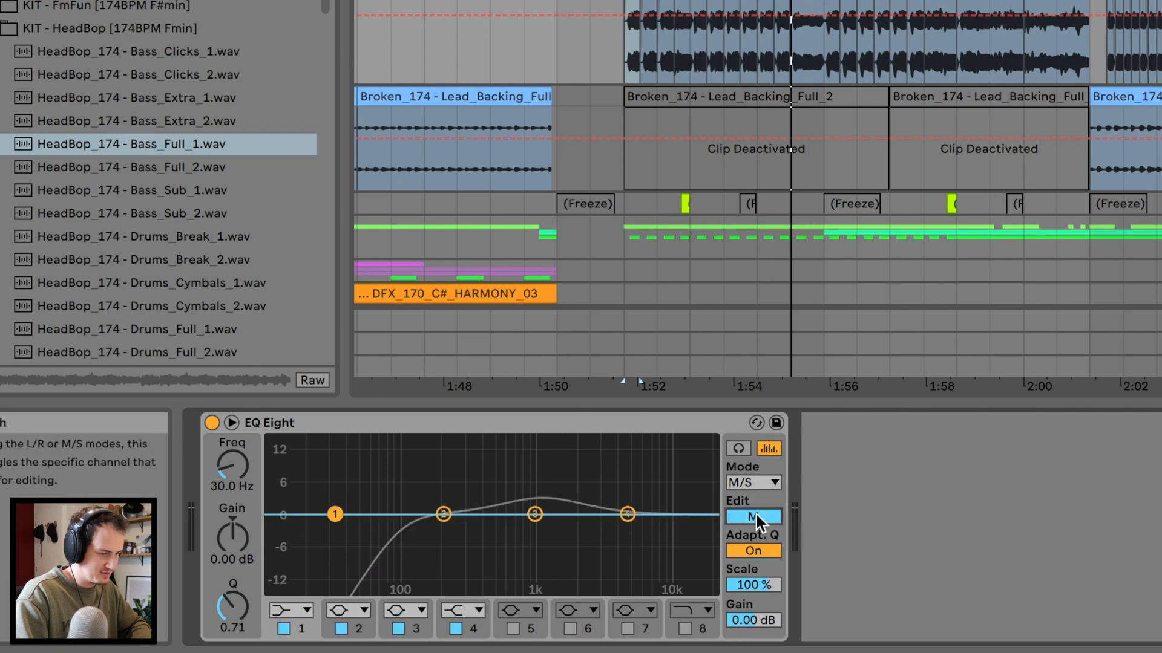
left_click(754, 516)
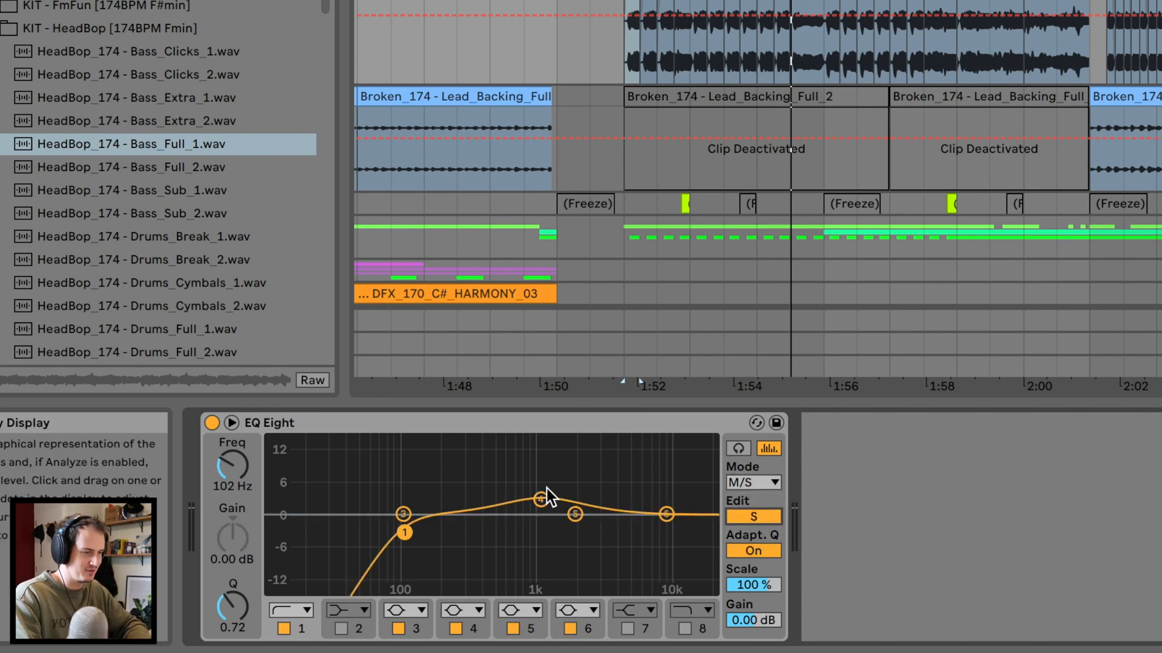
Show the Main group's effects with EQ Eight folded, and play with iZotope Trash 2 switched off and back on.
scroll(607, 213, "up", 5)
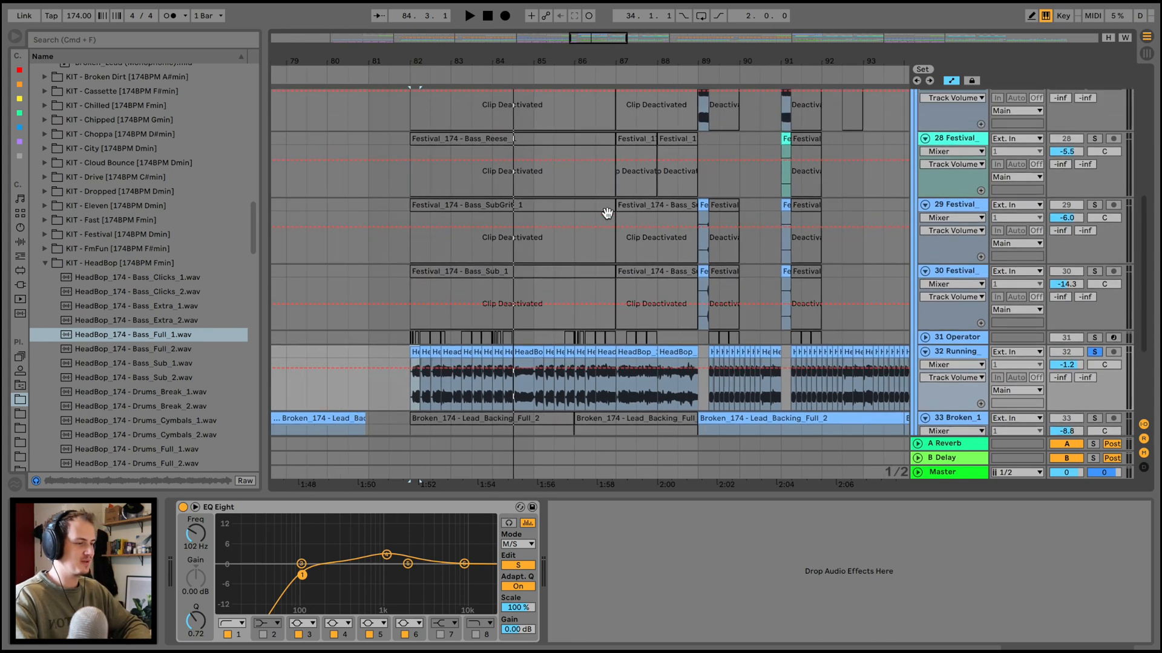
scroll(606, 213, "up", 5)
left_click(945, 240)
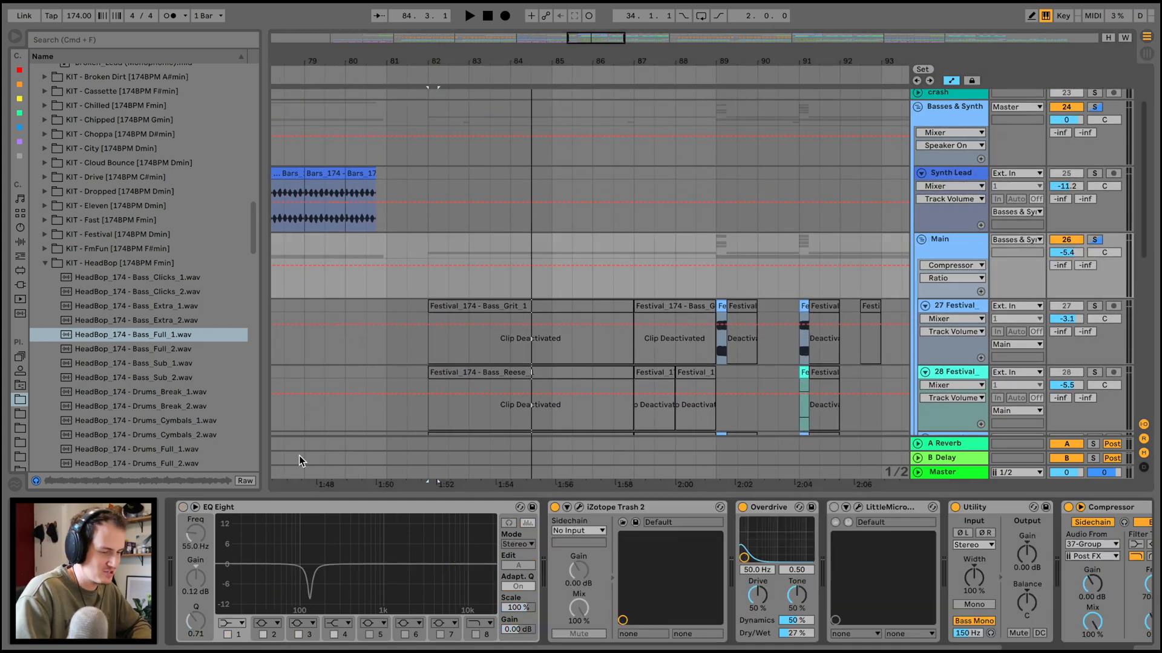
double_click(228, 505)
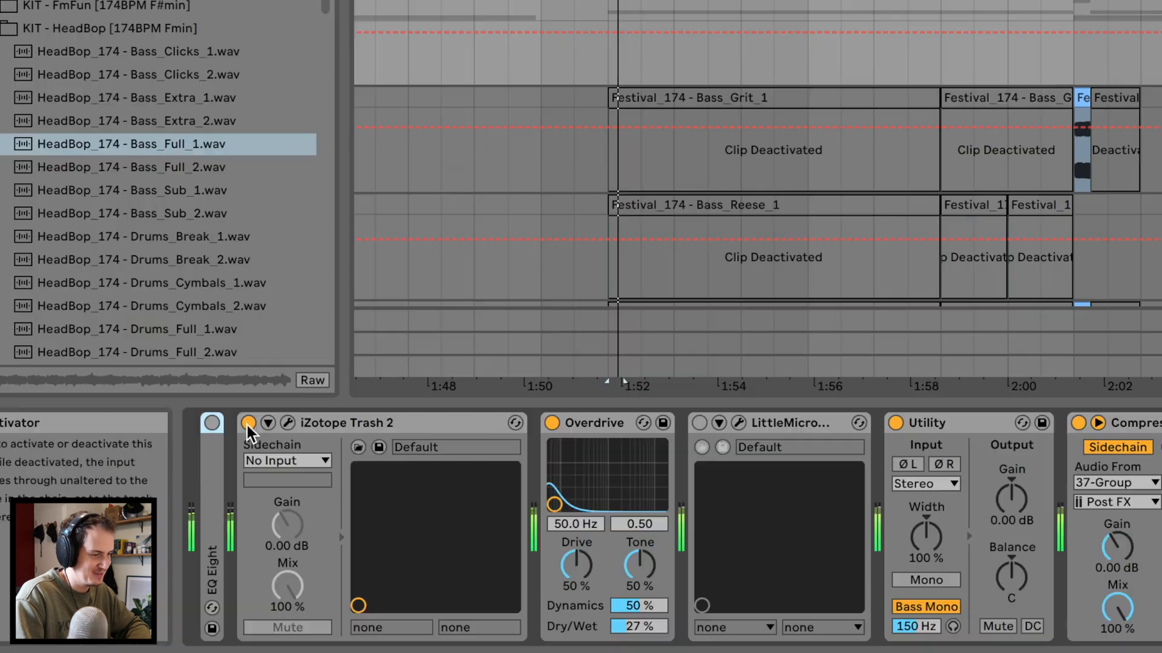
left_click(205, 507)
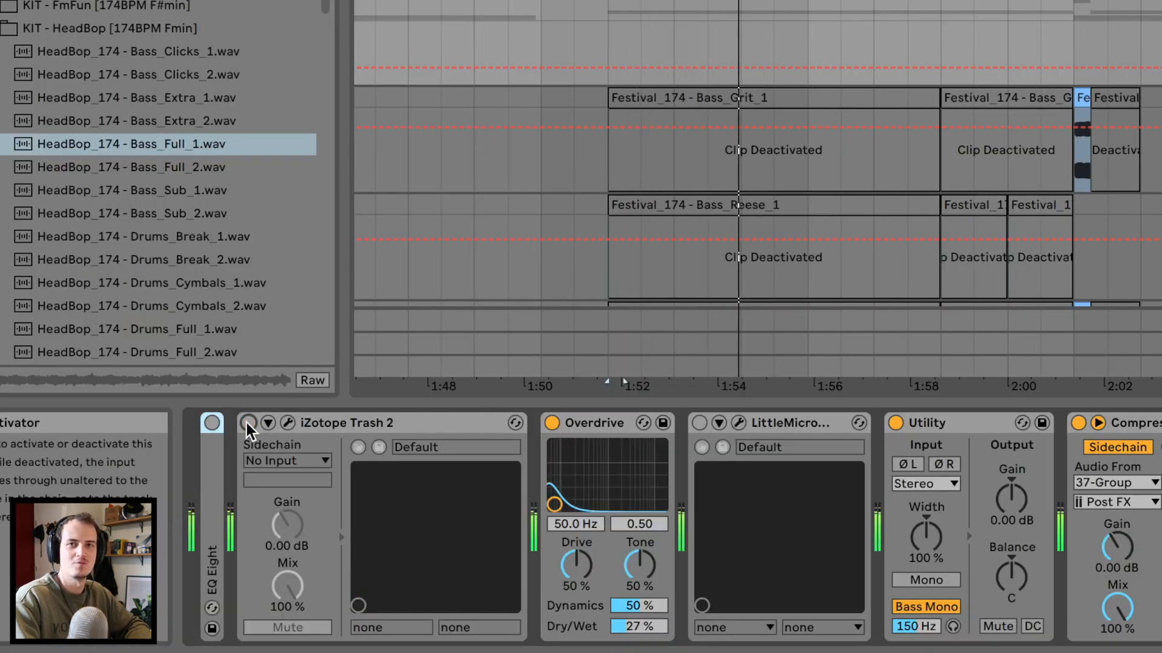
left_click(245, 423)
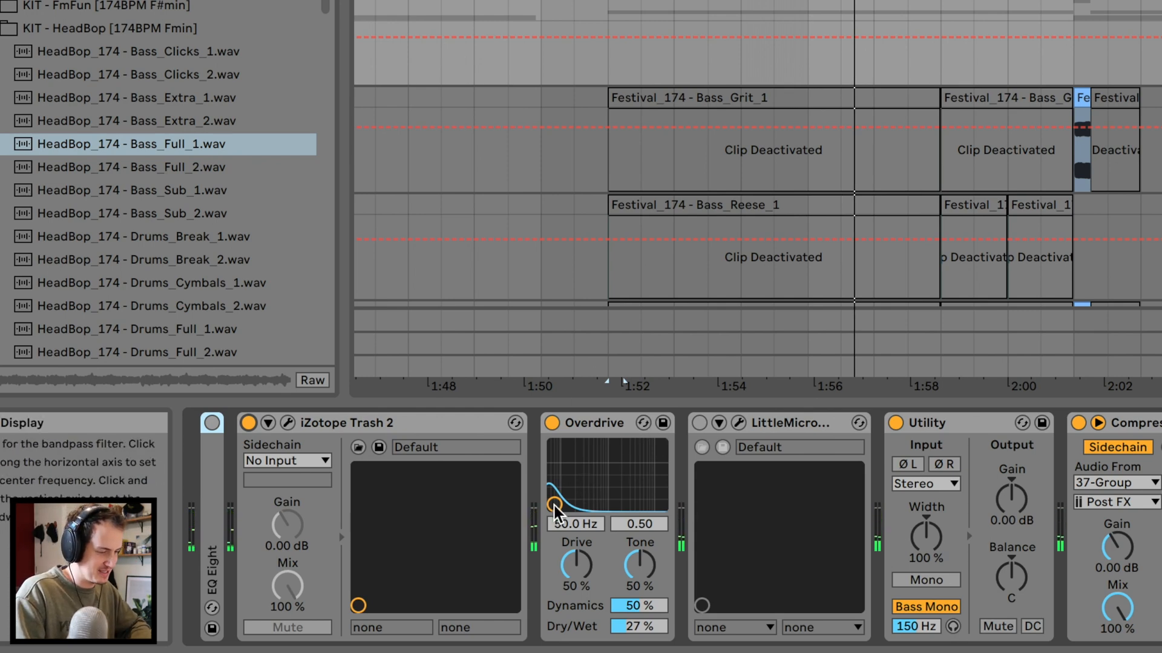
Audition Overdrive at 0% Dry/Wet and undo it, and play the Main group with Utility switched off and back on.
left_click(631, 626)
key("space")
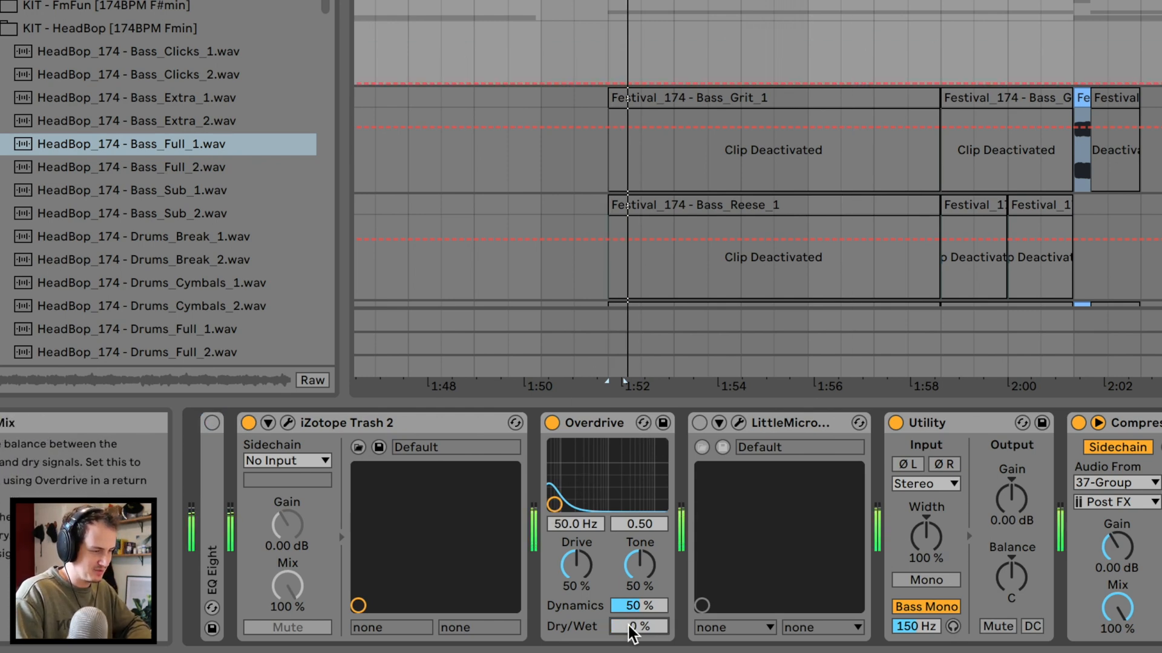
key("super+z")
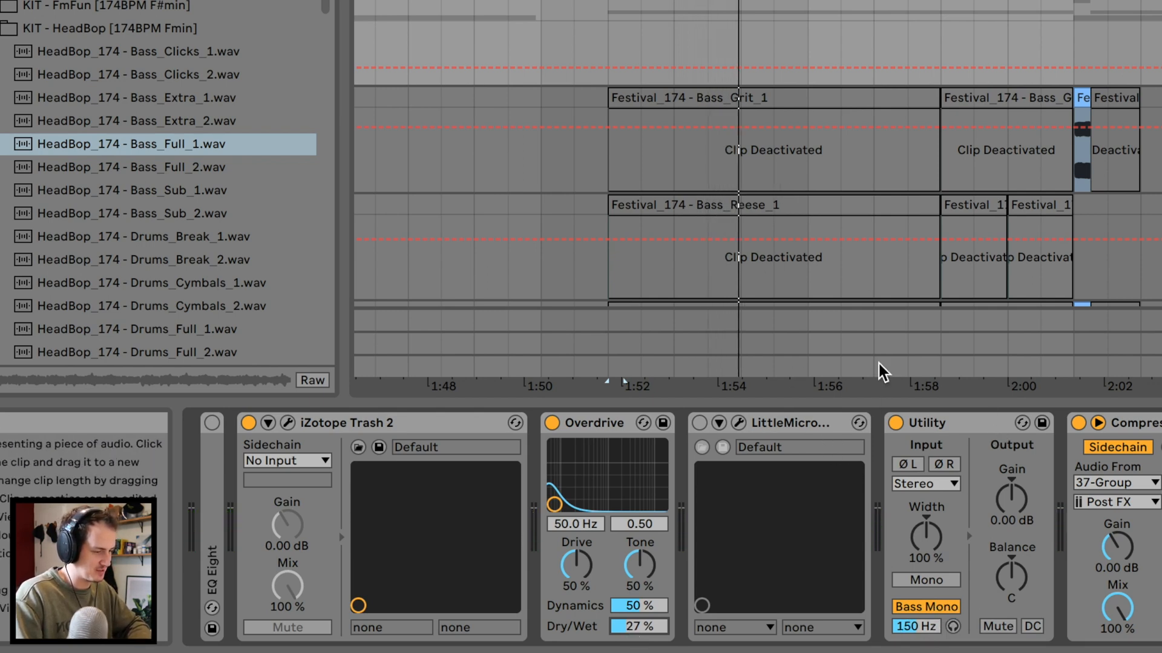
left_click(896, 423)
left_click(894, 423)
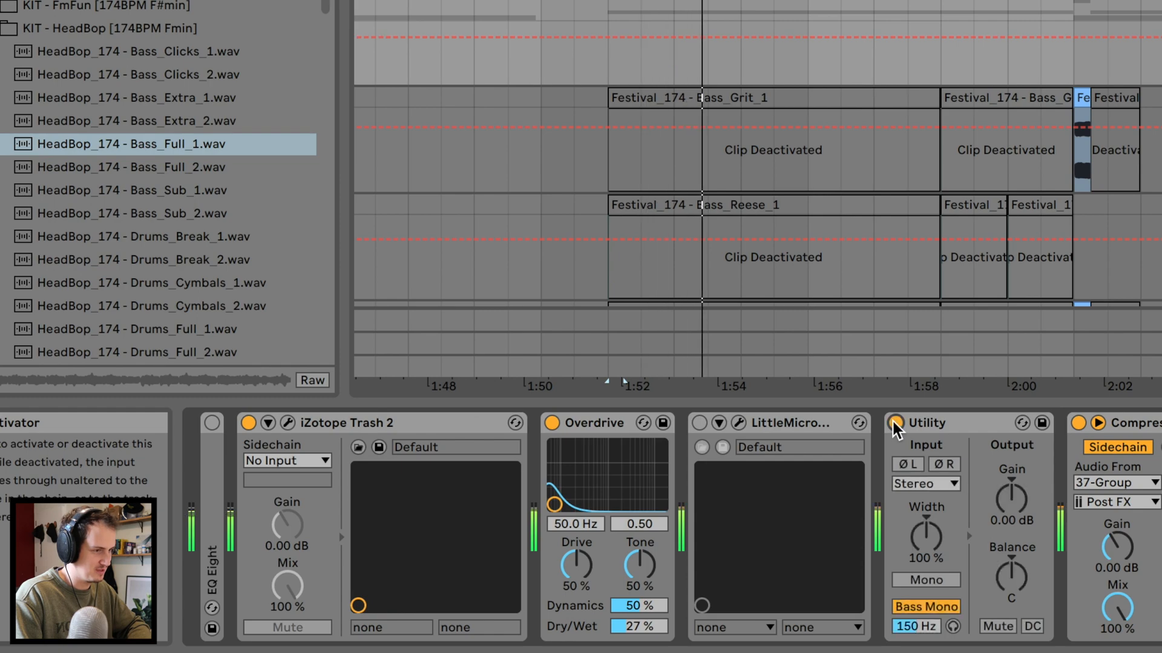
Play the unsoloed mix from bar 82 while reviewing the Main group's bass tracks and the 32 Running track's EQ Eight.
scroll(877, 138, "down", 5)
scroll(877, 138, "down", 2)
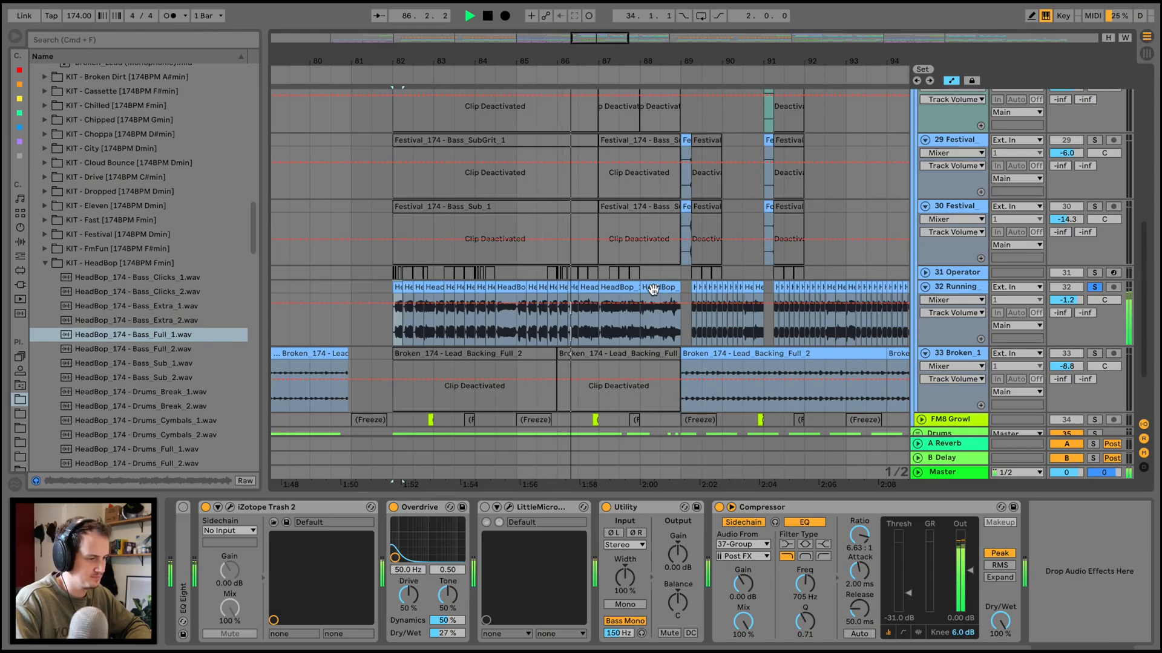
scroll(652, 289, "up", 2)
scroll(654, 294, "up", 4)
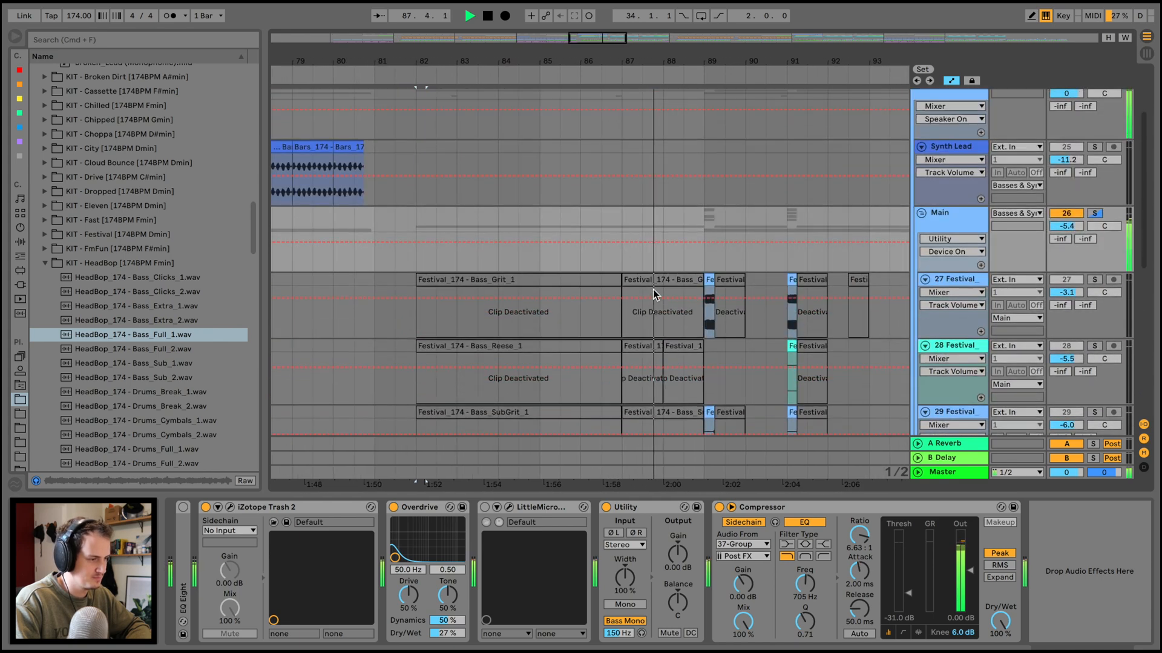
scroll(653, 293, "down", 5)
left_click(952, 257)
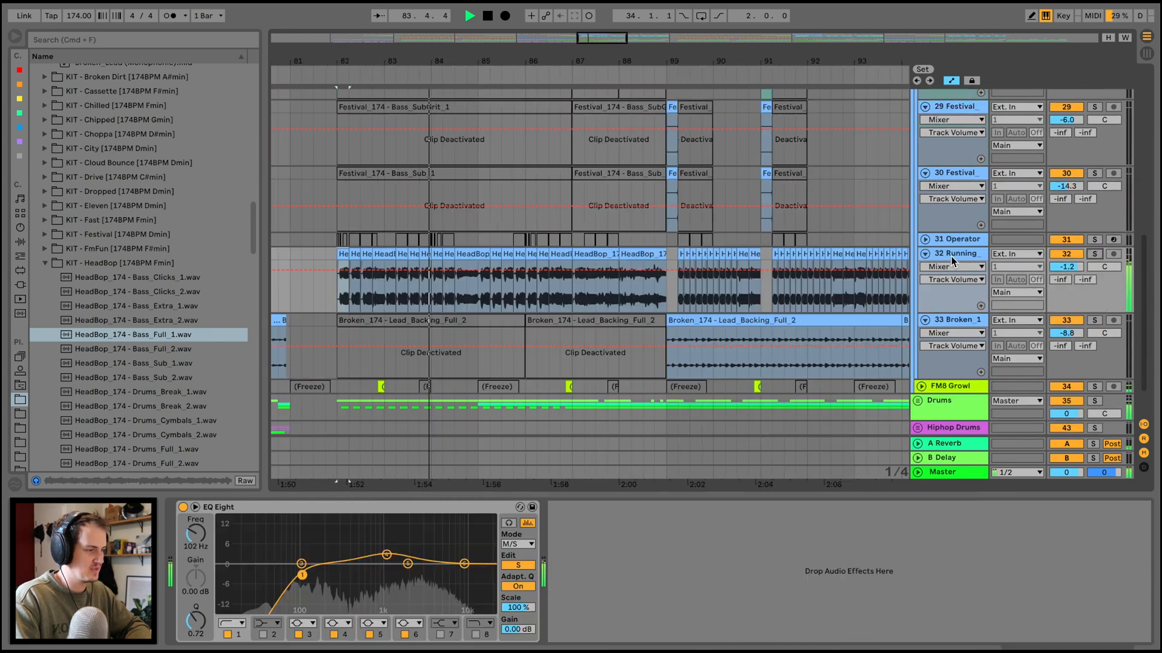
Show the Main group's effects and play the mix with the sidechain Compressor switched off and back on.
scroll(950, 255, "up", 4)
left_click(950, 118)
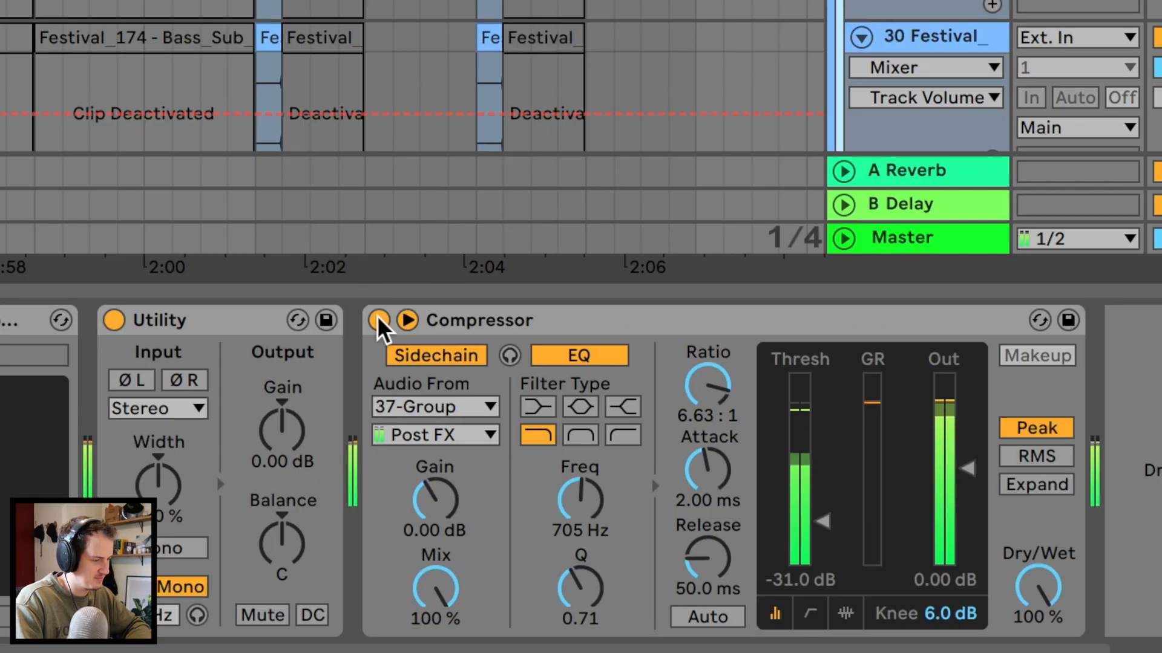
left_click(719, 507)
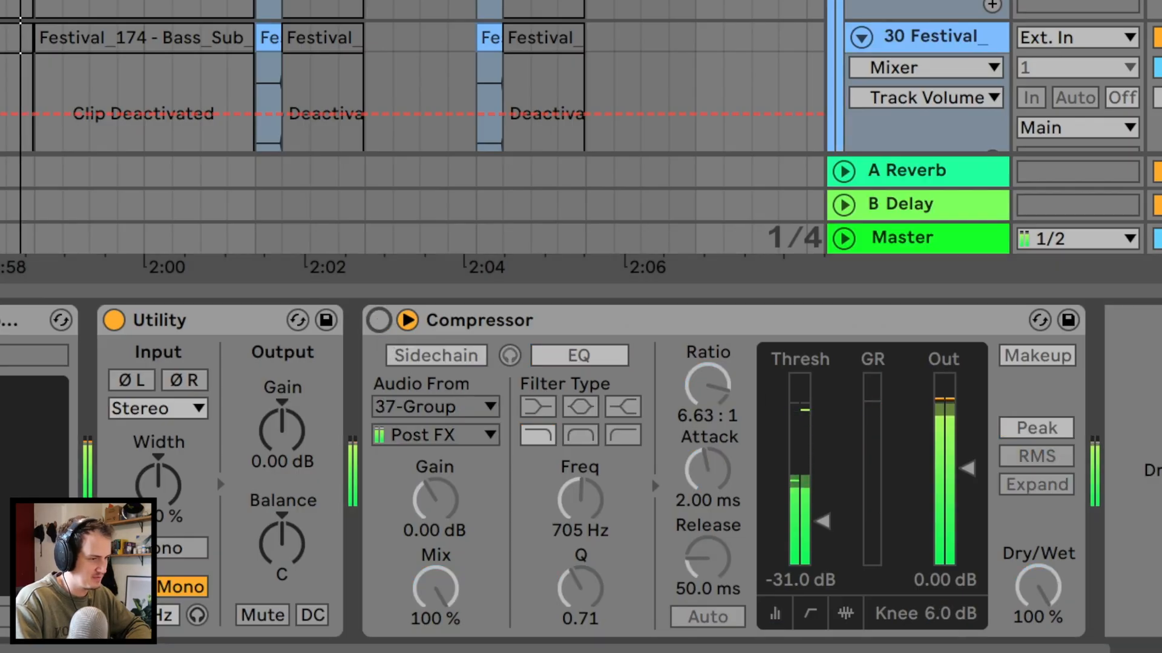
key("space")
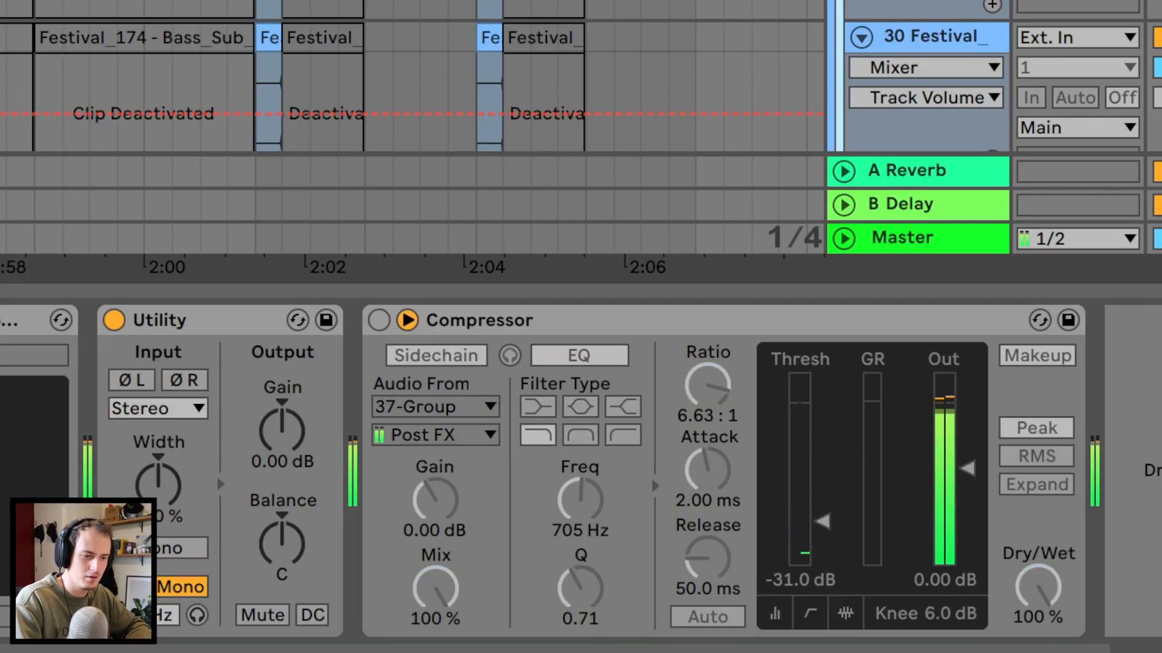
left_click(378, 322)
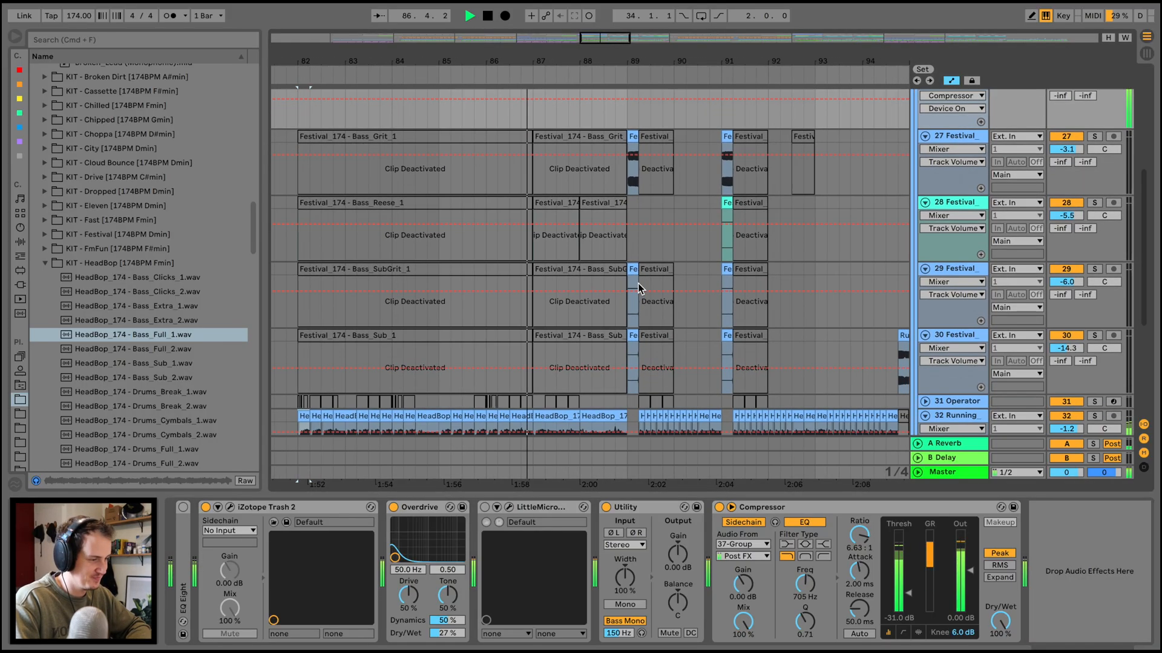
Unfold the soloed FM8 Growl track and open its short frozen clip just before bar 83.
scroll(637, 283, "down", 5)
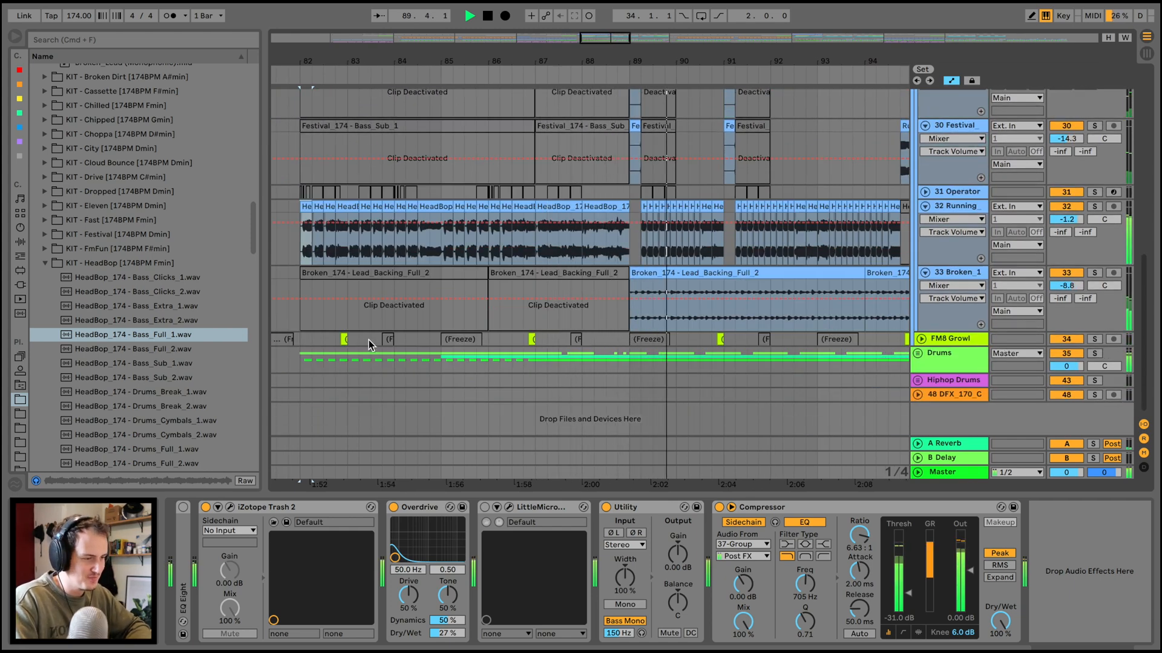
left_click(344, 340)
key("space")
left_click(922, 339)
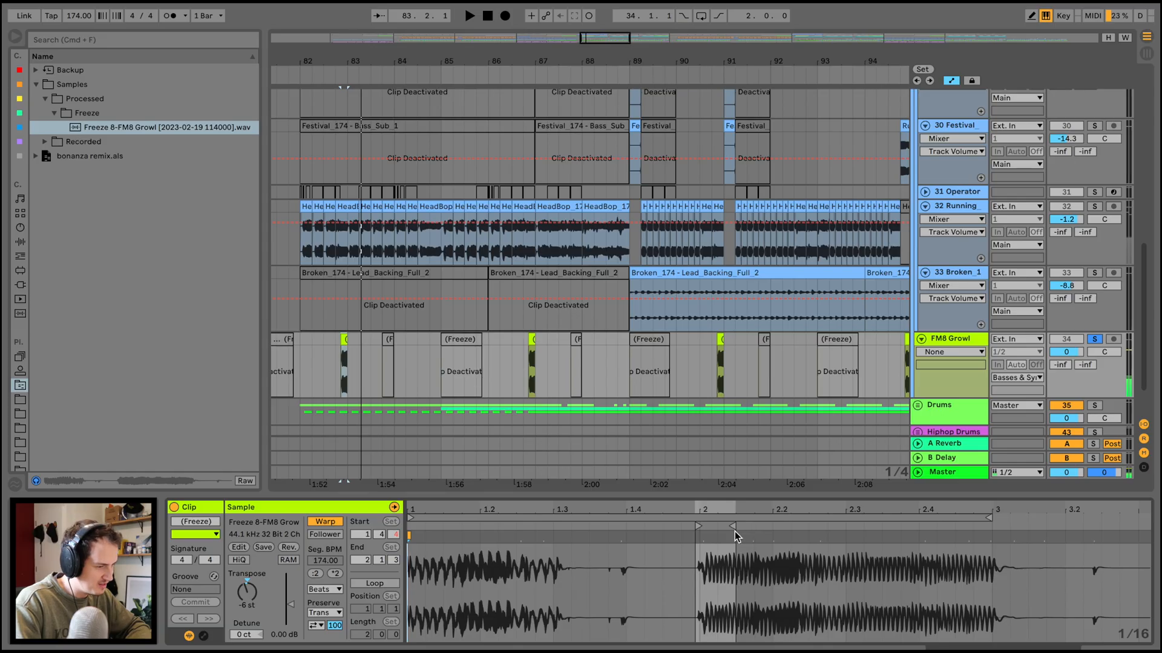
Extend the frozen FM8 Growl clip's end to 2.4.3 and play it soloed.
left_click_drag(734, 530, 952, 529)
key("space")
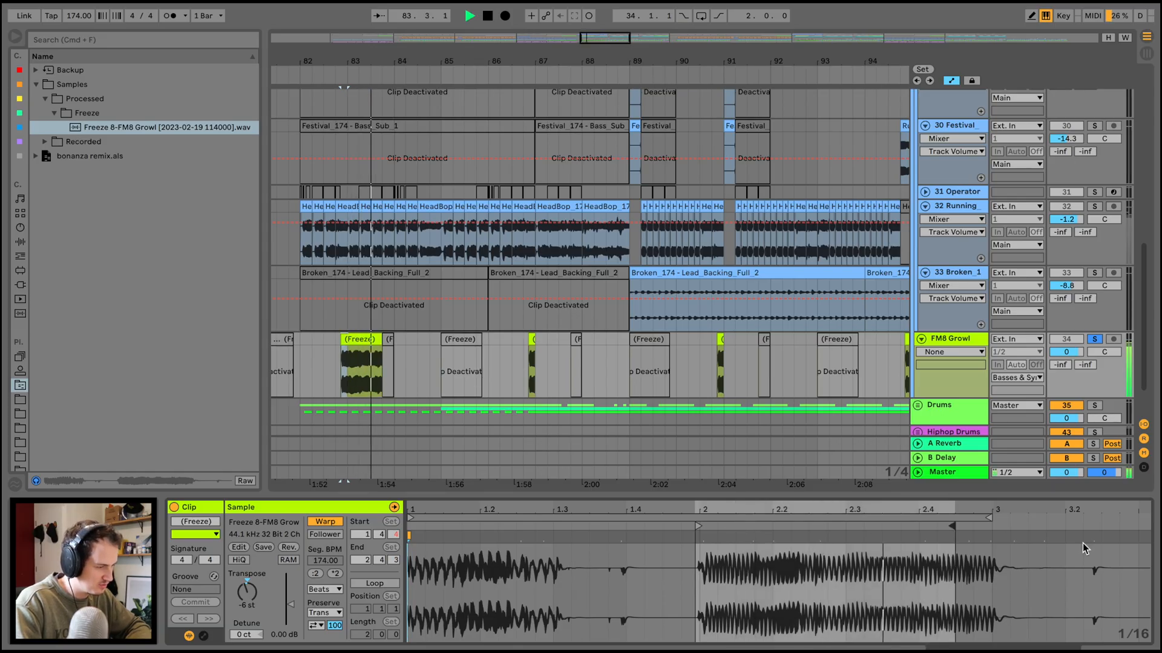
key("space")
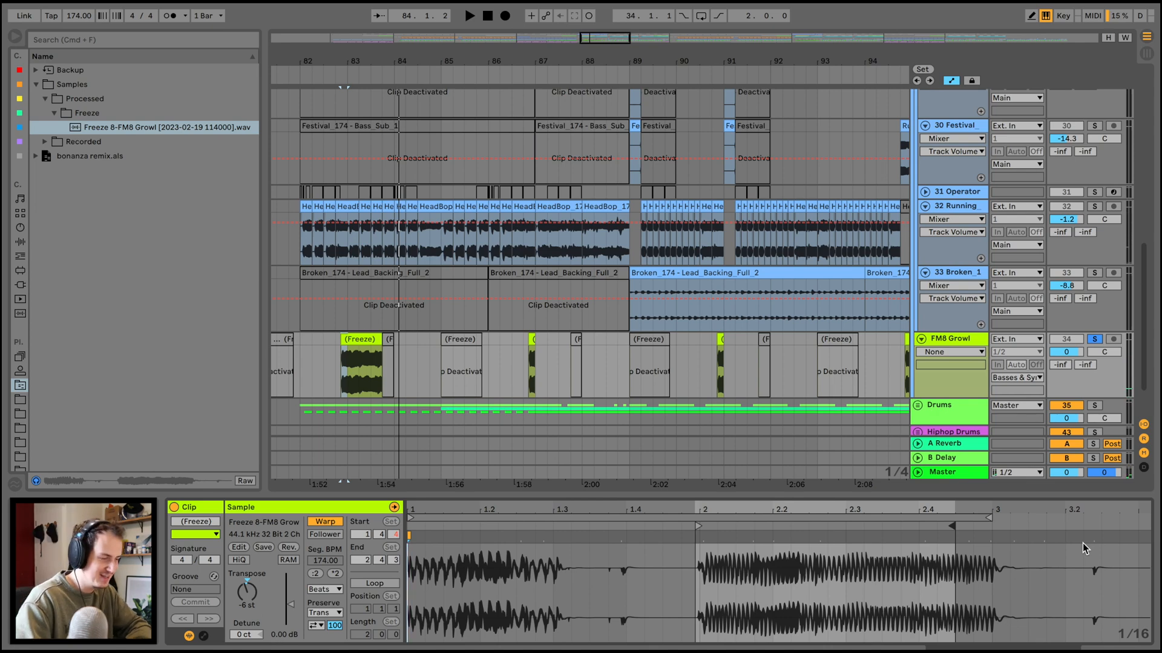
Undo the FM8 Growl clip extension, then restore it and play the clip again to compare both lengths.
key("super+z")
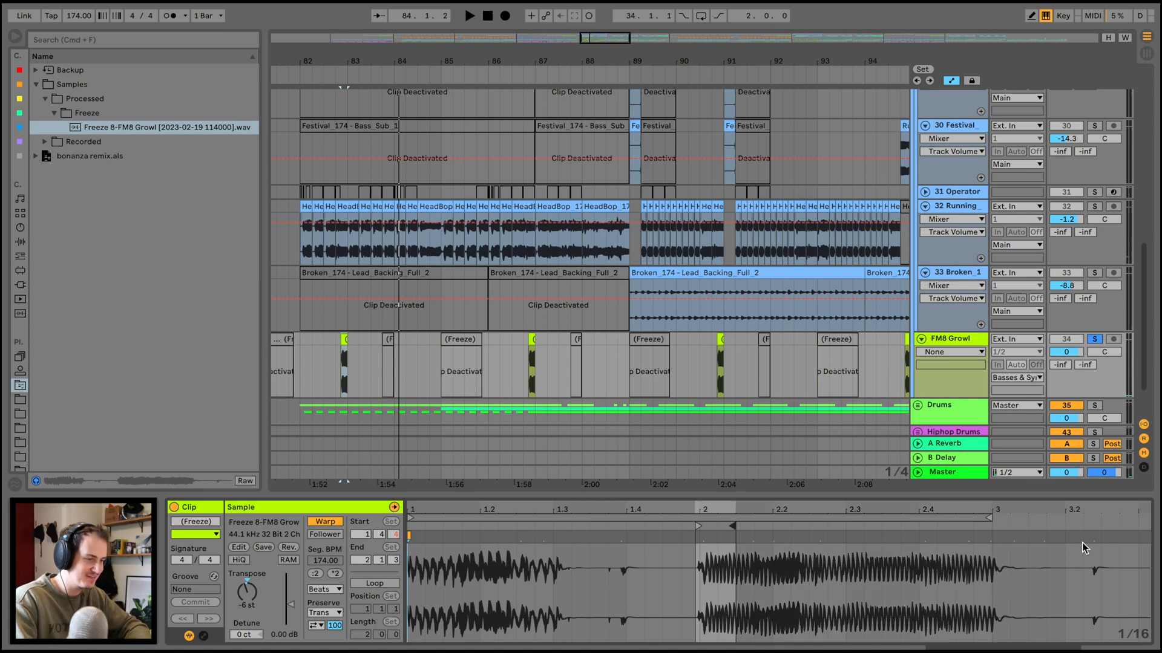
left_click(343, 339)
key("super+shift+z")
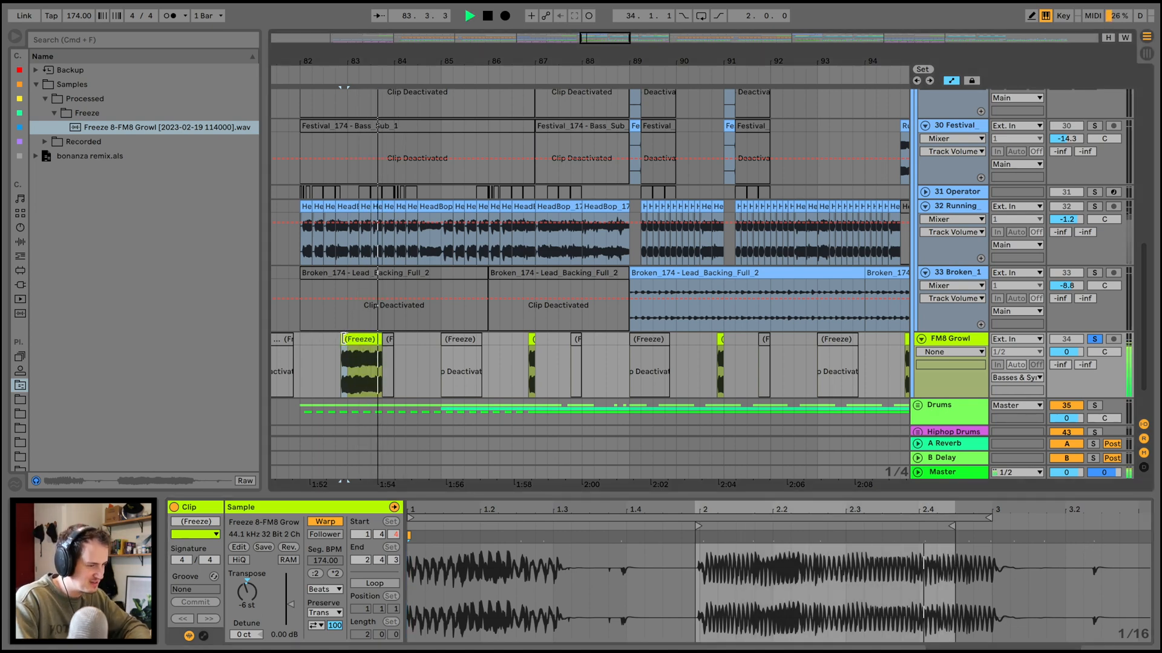
Undo the FM8 Growl clip extension and audition the clip with Transpose at 0 st, then back at -6 st.
key("super+z")
double_click(249, 601)
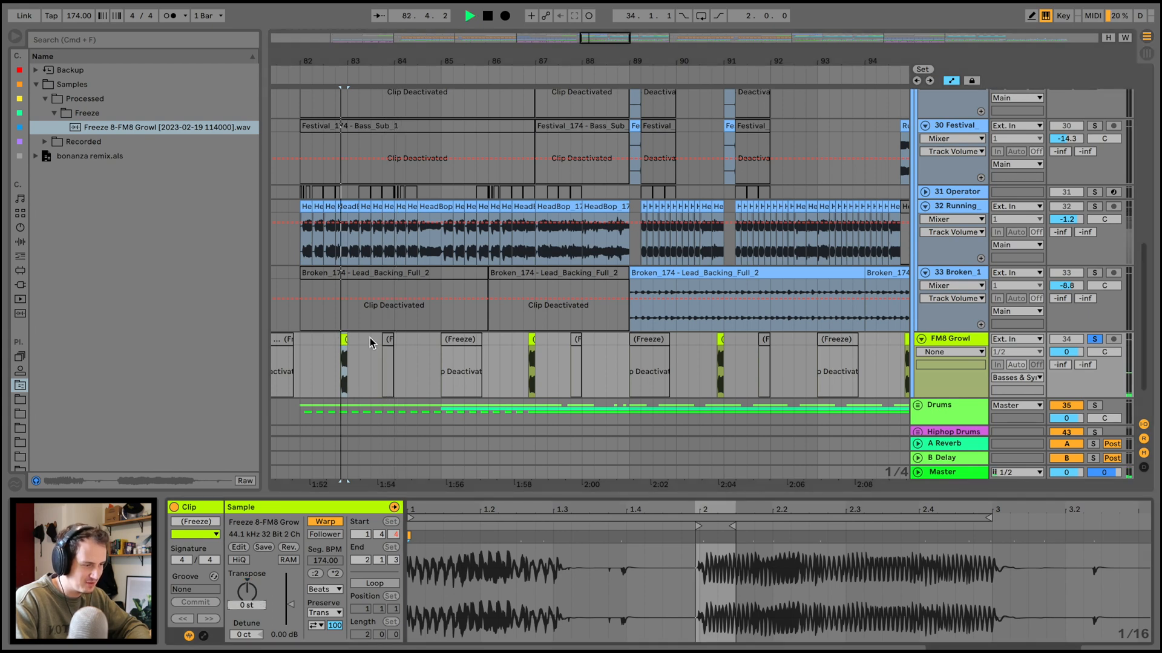
key("super+z")
key("super+z")
key("super+shift+z")
key("space")
key("space")
key("space")
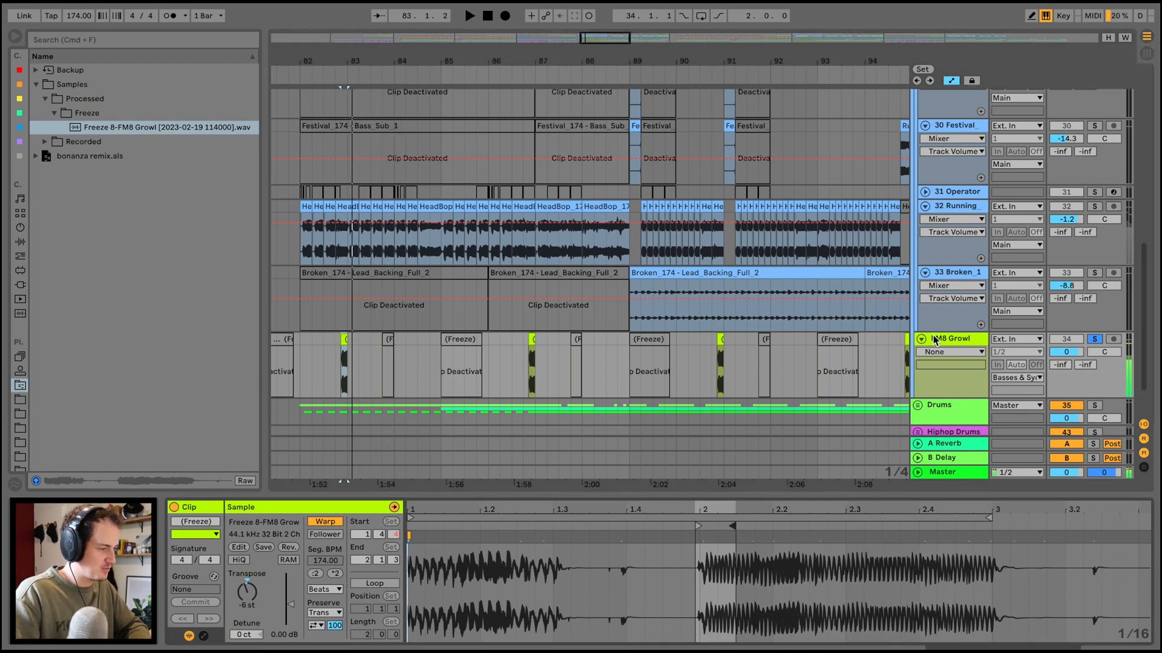
Check the device chains of the FM8 Growl track and Main group, and look over the Main group's Festival bass tracks.
left_click(937, 339)
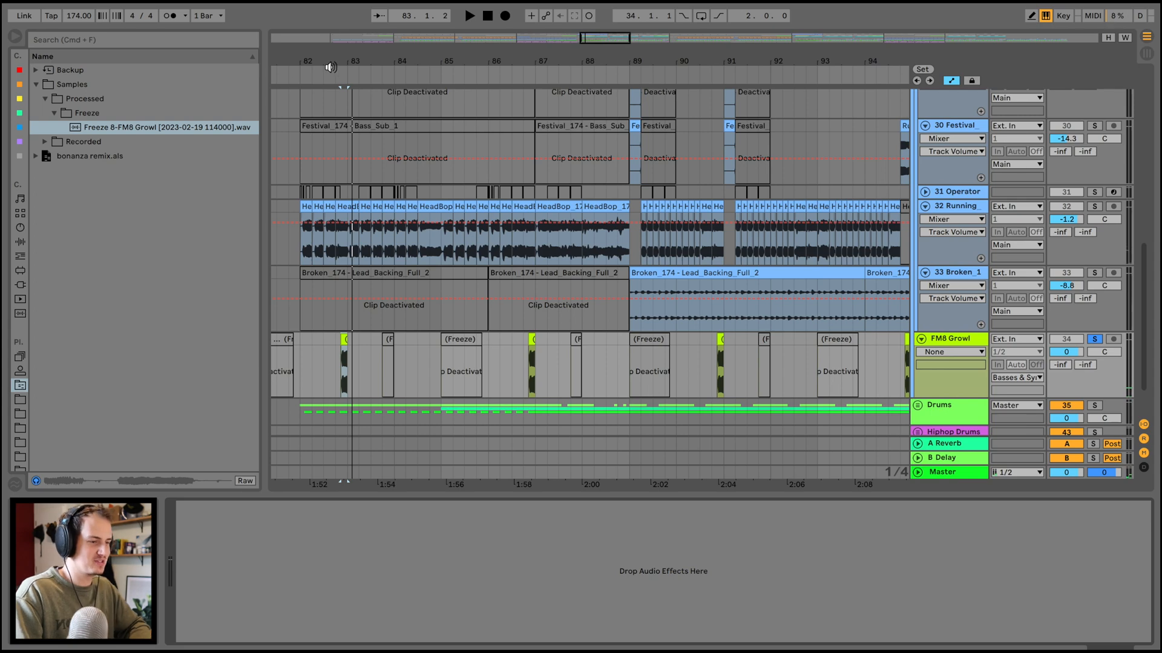
scroll(694, 379, "up", 5)
left_click(939, 157)
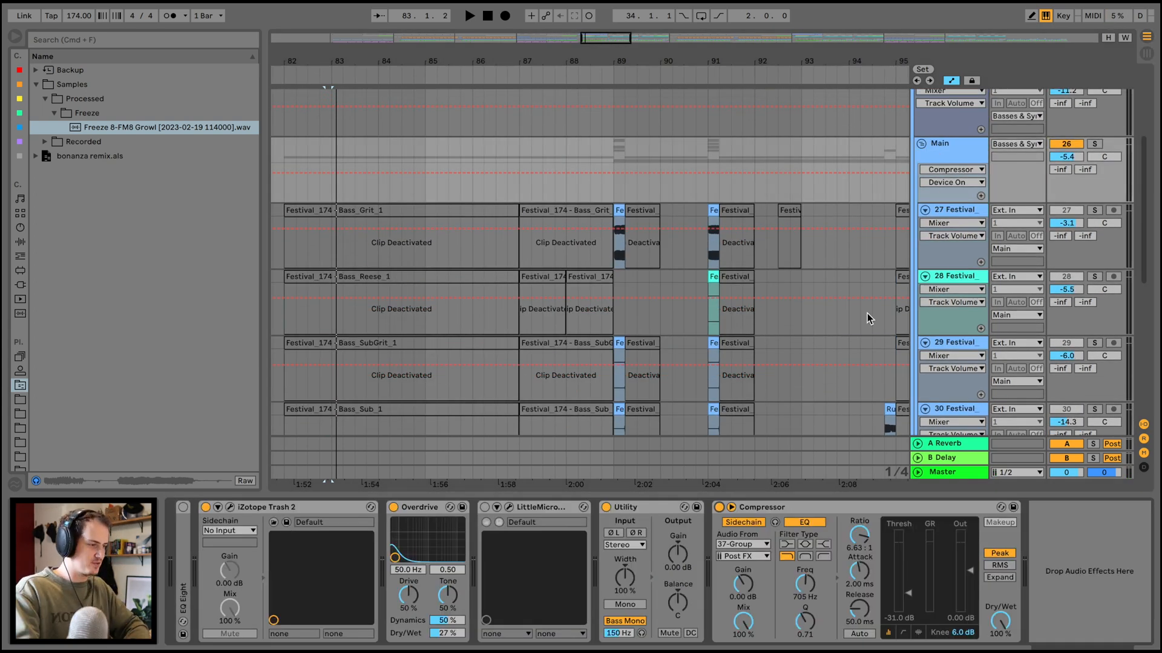
scroll(897, 321, "up", 3)
left_click(950, 195)
scroll(684, 356, "down", 9)
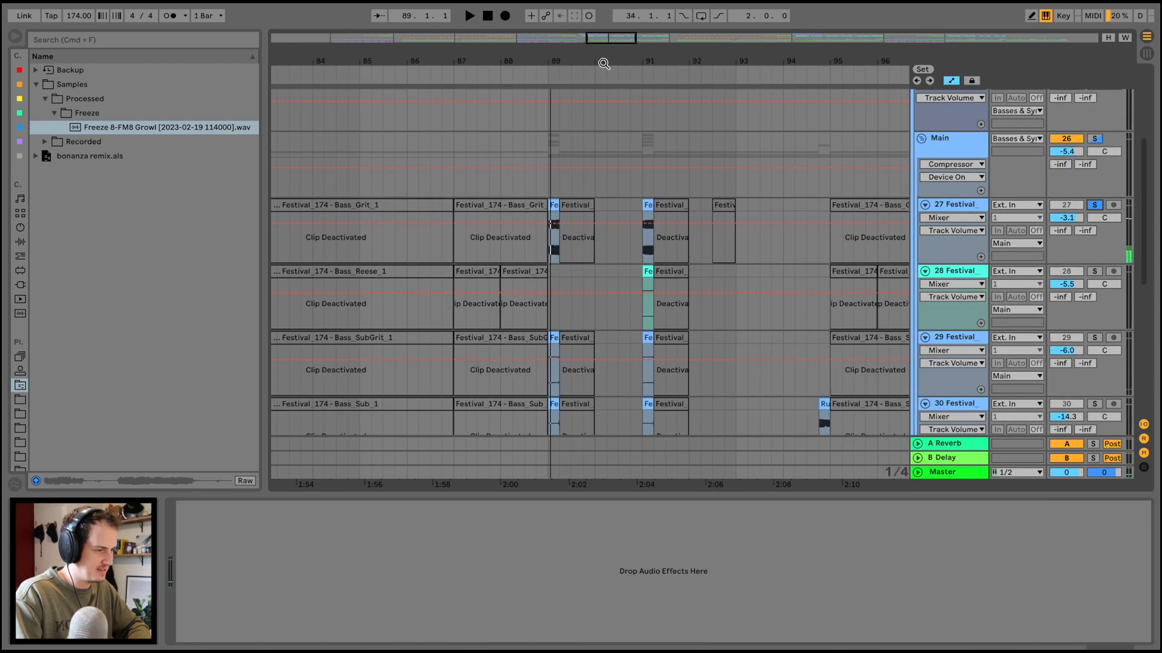
Solo the Festival Bass_Grit track, open its short clip at bar 89 and play it.
left_click_drag(604, 64, 592, 55)
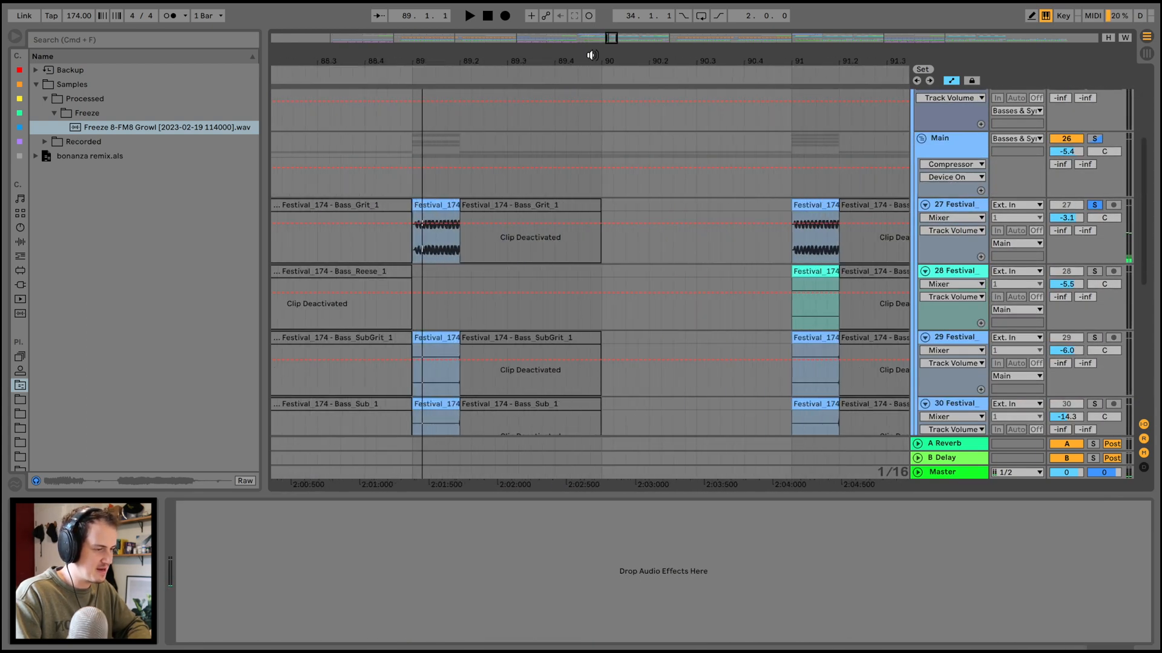
left_click(437, 204)
key("space")
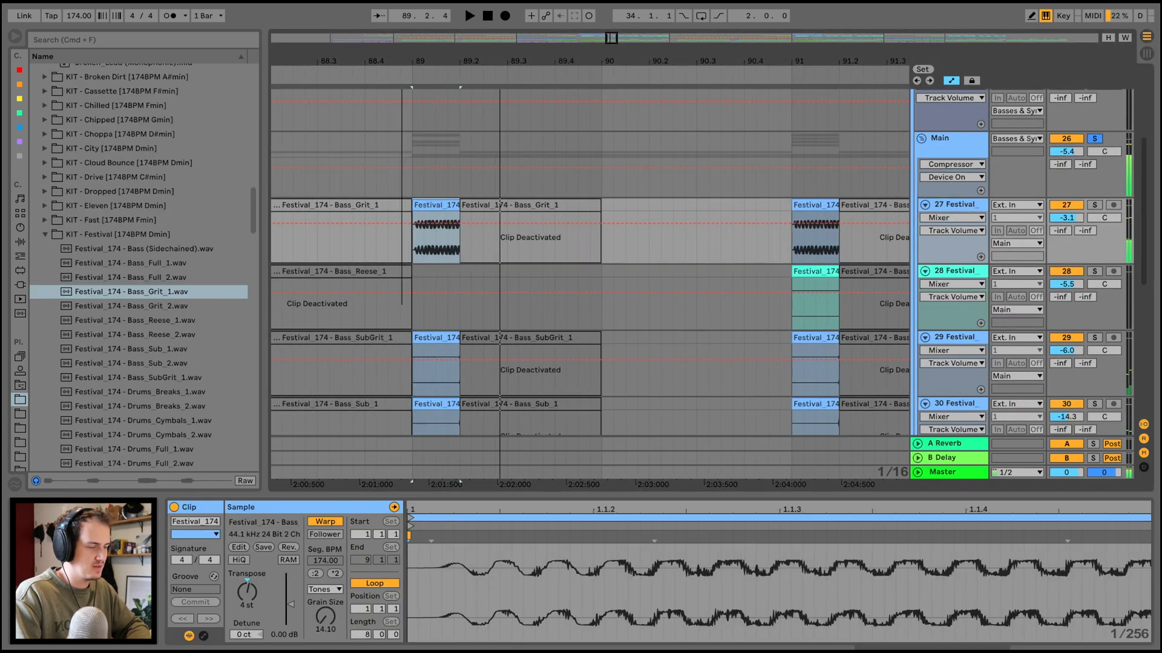
Play the Main group's bass layers from bar 88 and follow their clips through the rest of the drop.
left_click_drag(403, 66, 402, 56)
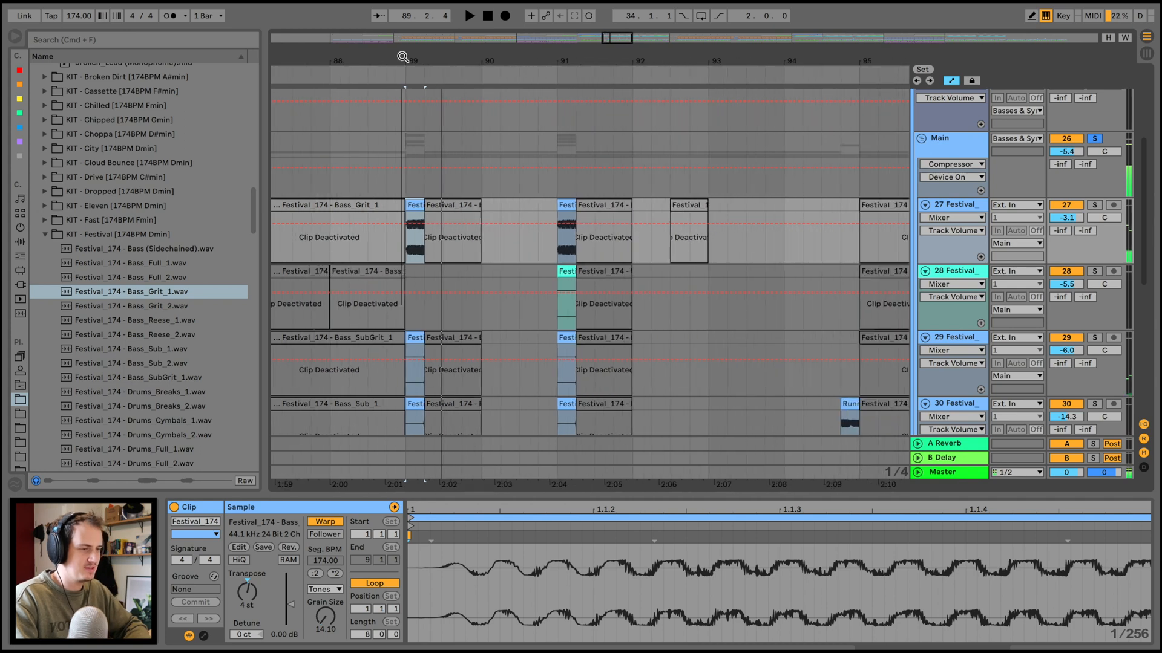
left_click(338, 75)
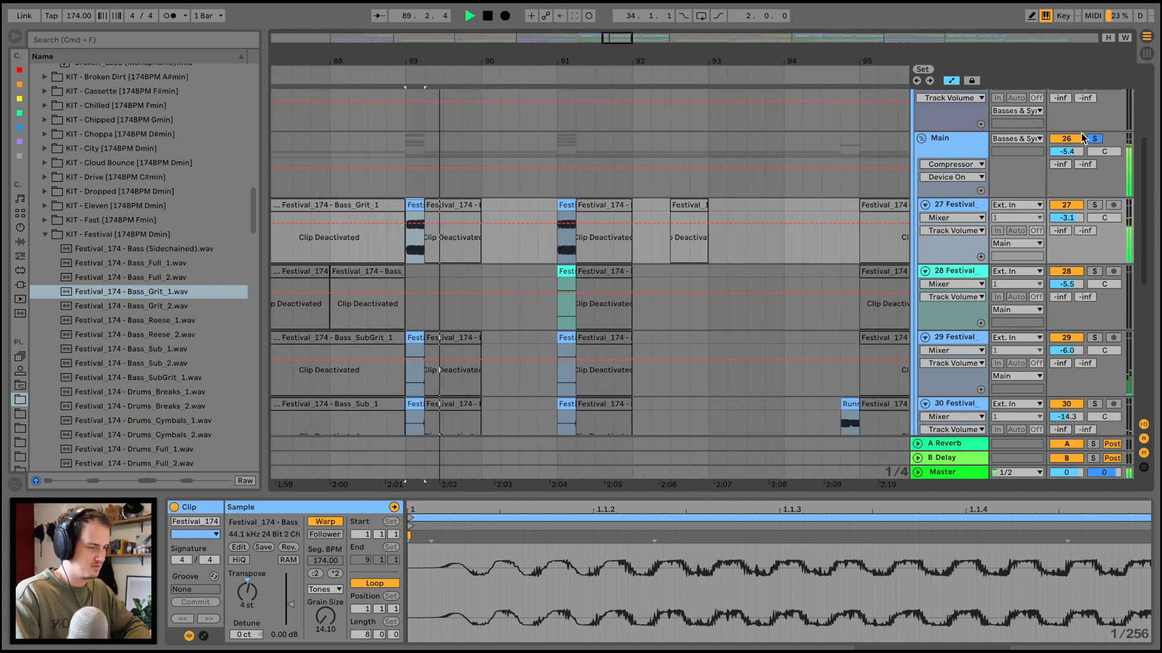
scroll(725, 208, "down", 10)
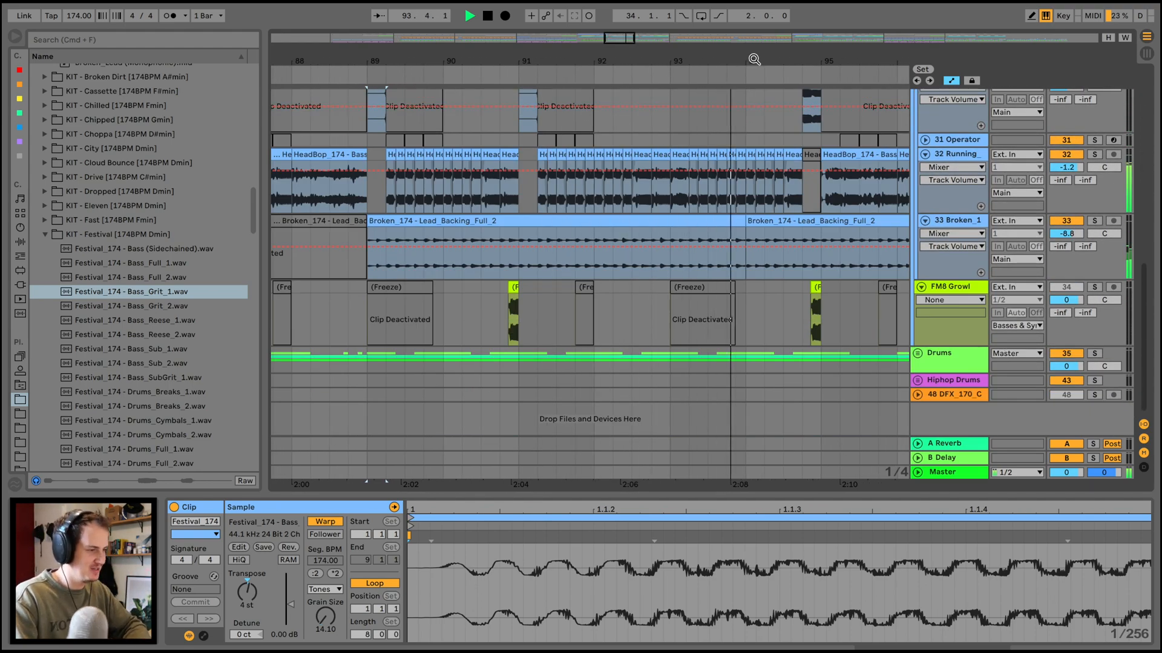
left_click_drag(755, 58, 755, 41)
scroll(770, 226, "right", 3)
scroll(769, 226, "right", 3)
scroll(770, 226, "up", 2)
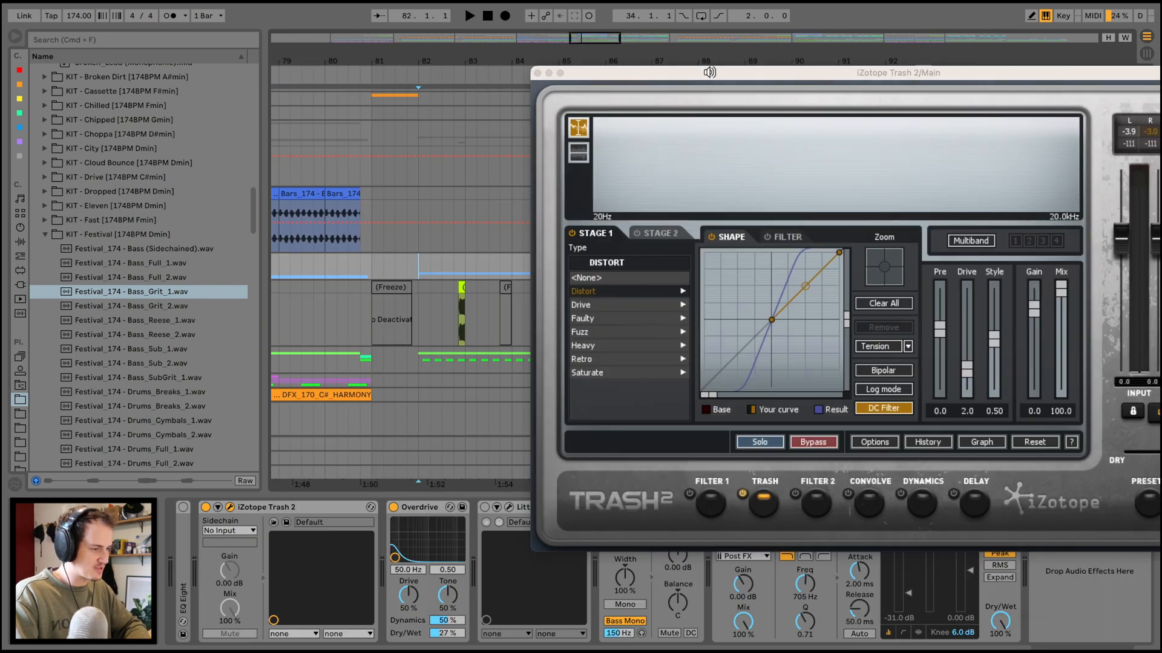
left_click_drag(706, 72, 659, 73)
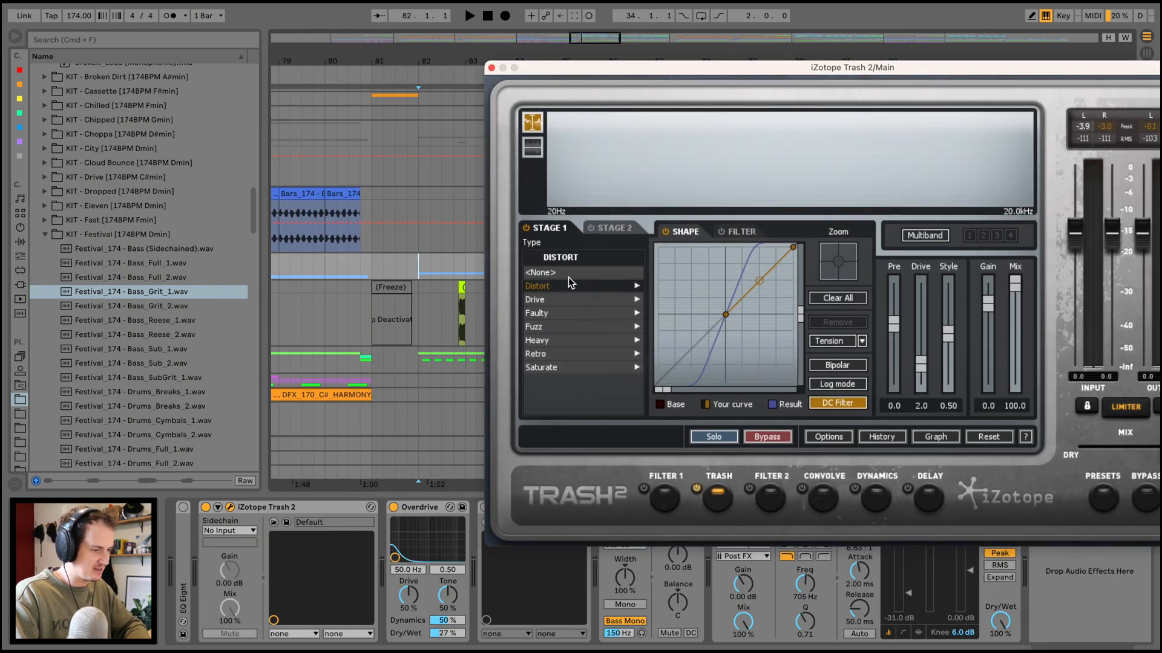
Show the Distort category's distortion types in Stage 1 of iZotope Trash 2 on the Main group.
left_click(545, 287)
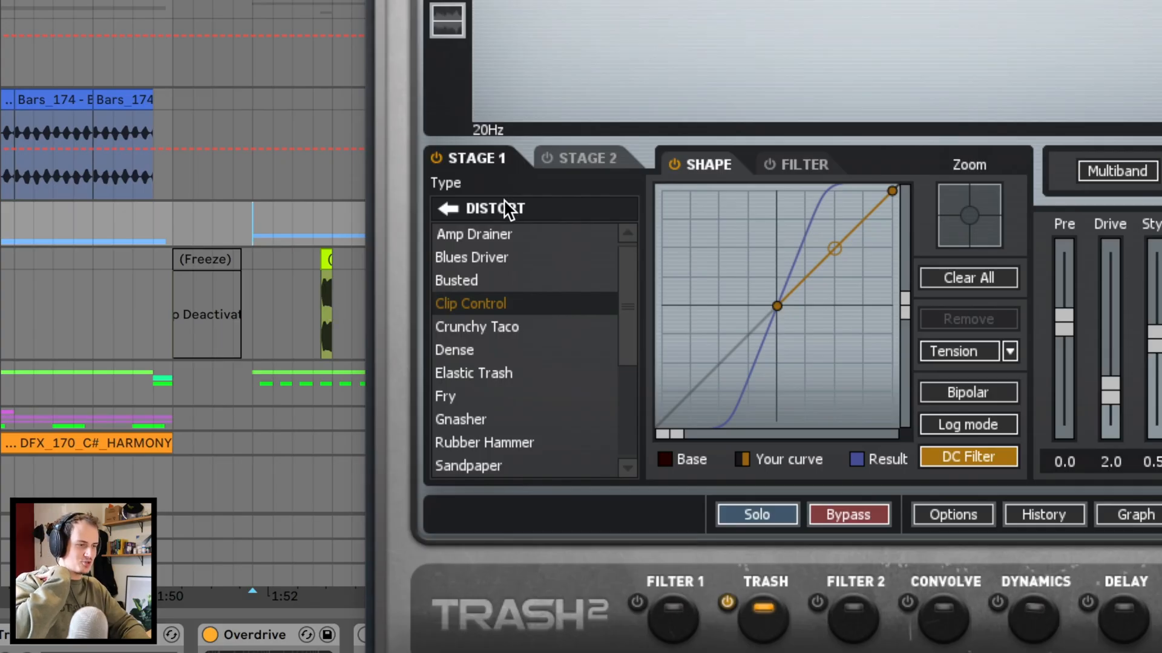
left_click(441, 211)
left_click(493, 258)
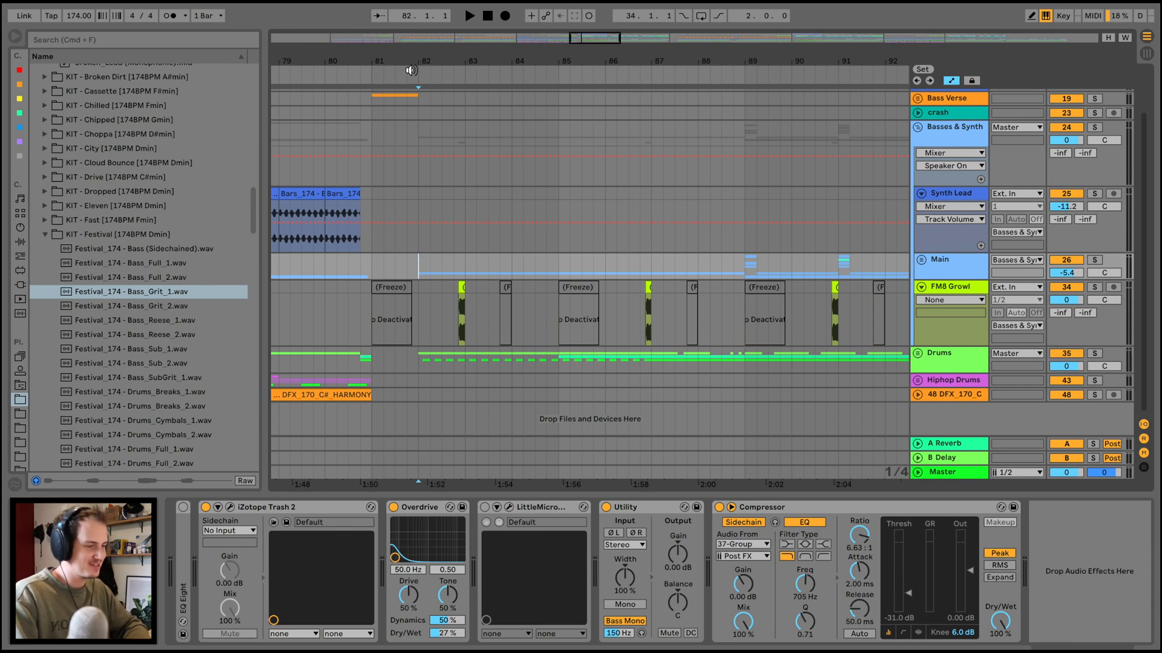
Play the full mix from bar 82 to bar 94 while following the basses, growls and drums in the arrangement.
left_click(411, 71)
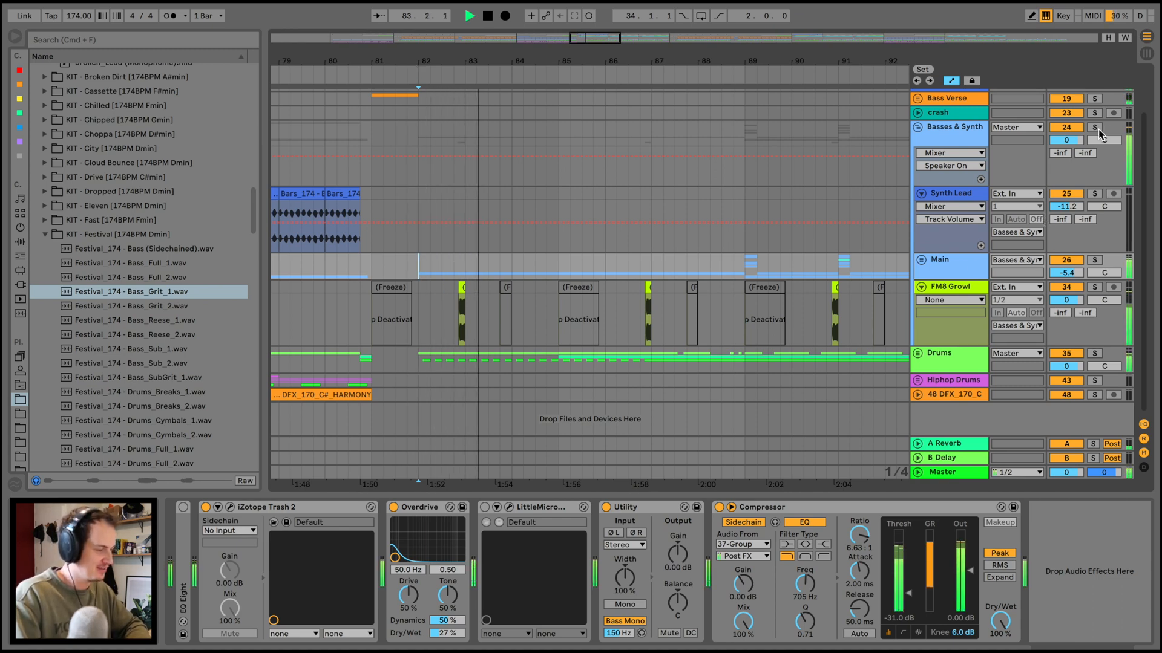
mouse_move(602, 219)
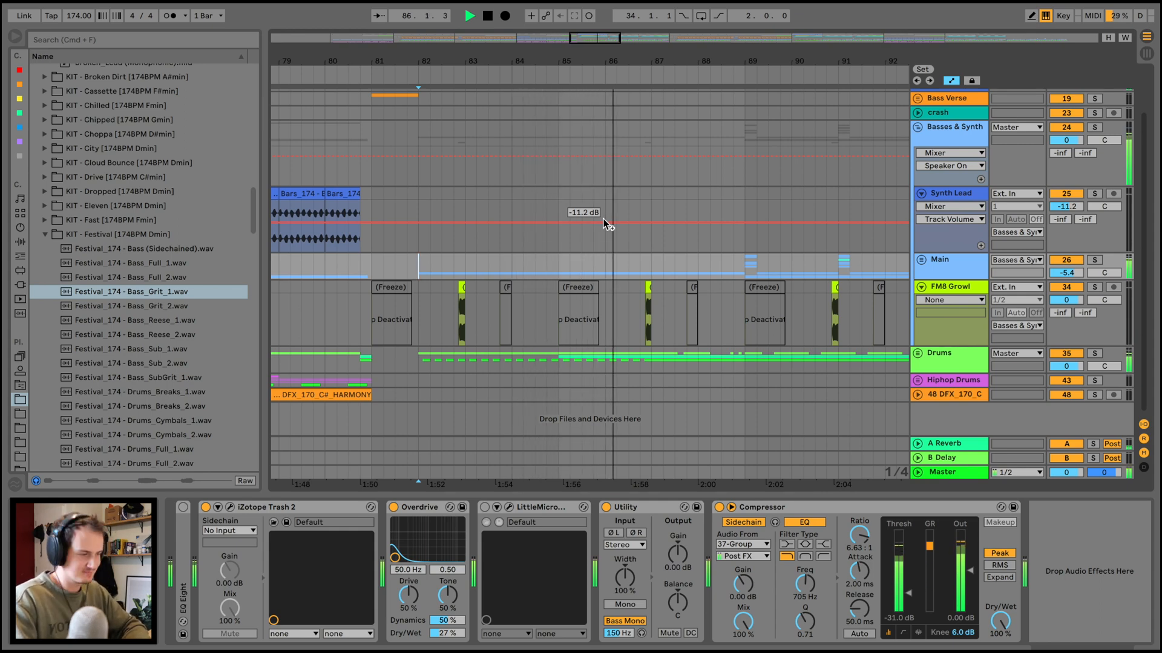
scroll(440, 280, "up", 1)
scroll(441, 280, "right", 5)
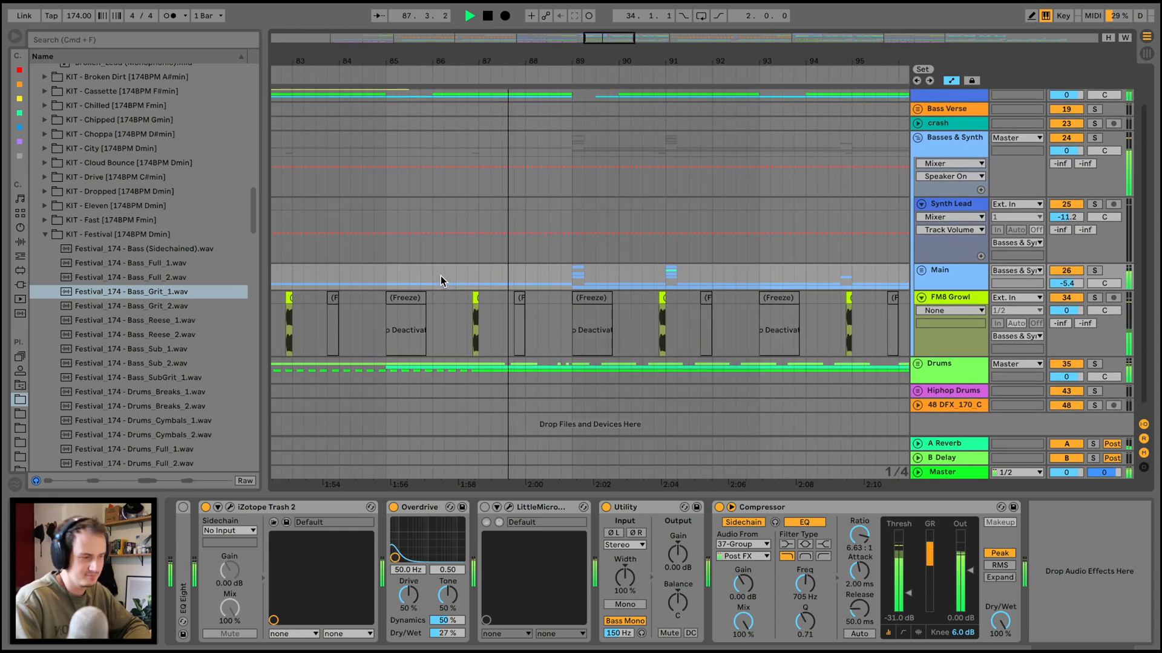
scroll(440, 280, "up", 1)
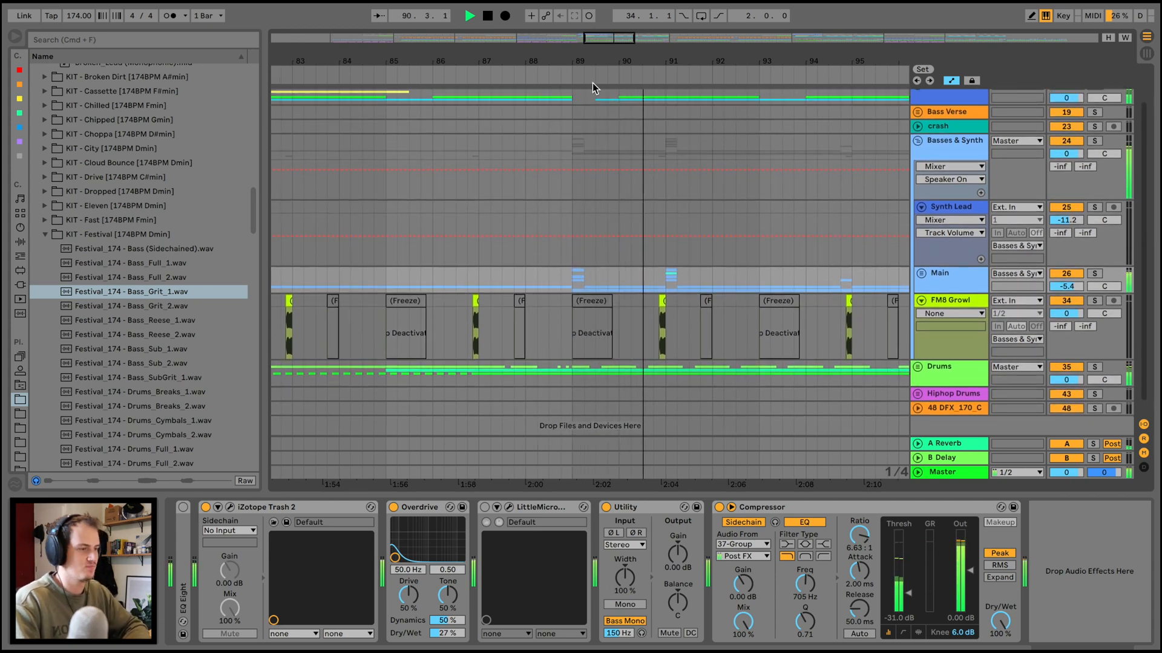
left_click_drag(620, 60, 621, 35)
scroll(679, 291, "right", 1)
scroll(680, 291, "down", 1)
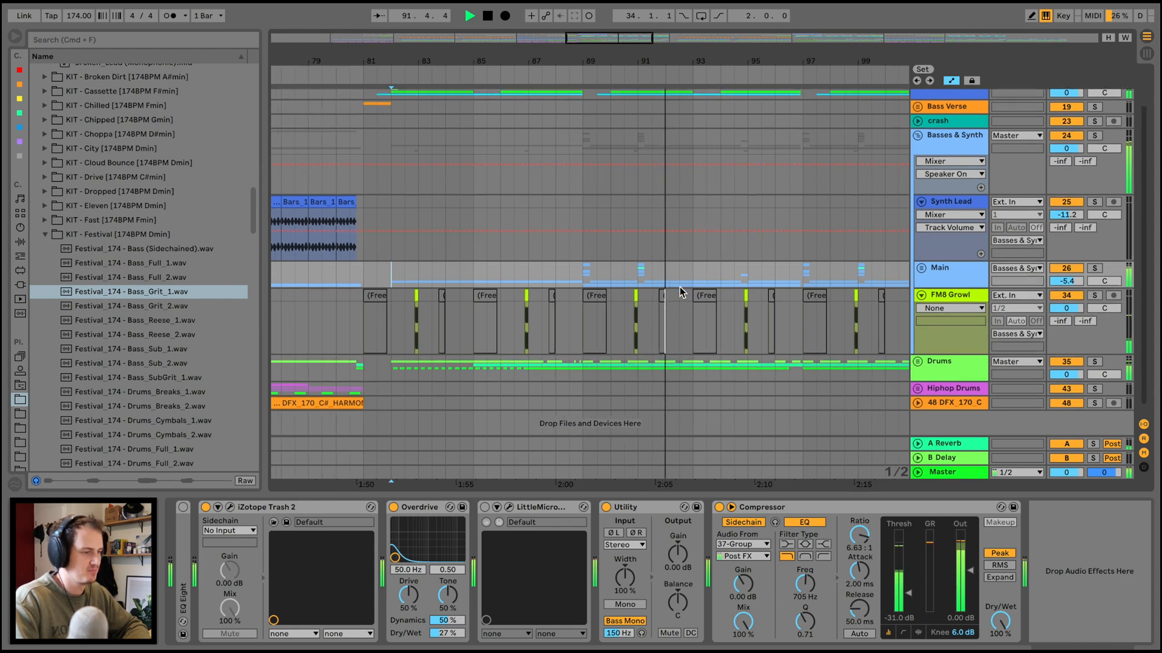
scroll(679, 291, "right", 1)
scroll(679, 291, "down", 1)
scroll(680, 291, "right", 1)
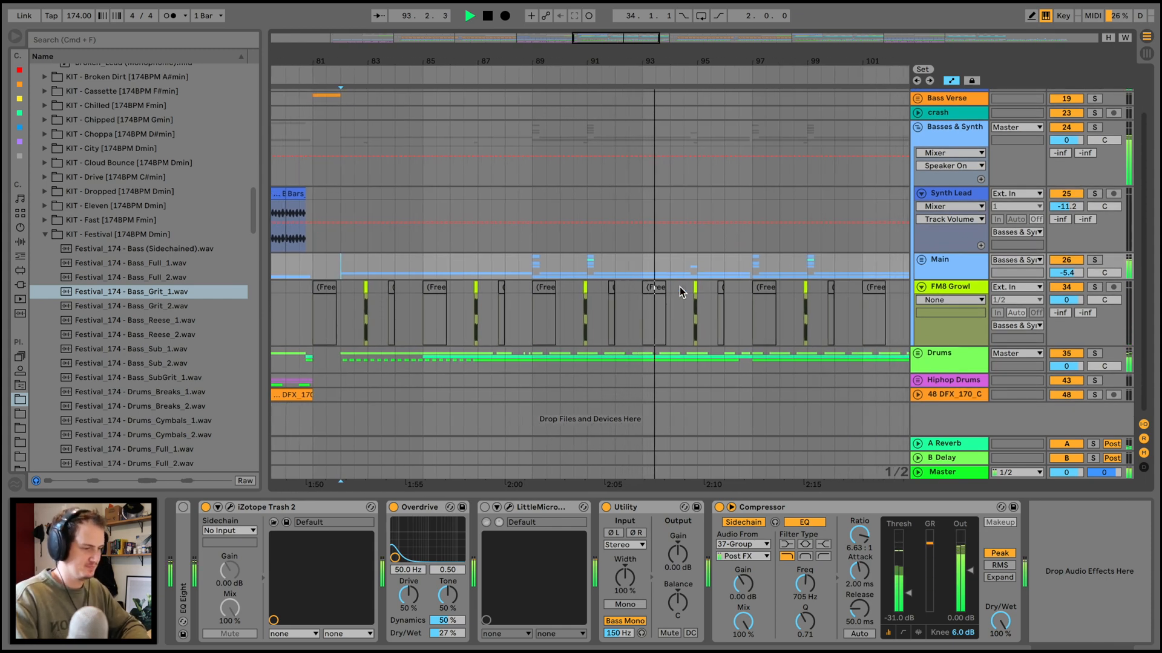
key("space")
Unfold the Drums group and play it soloed from bar 86 to examine the kick, snare and cymbal clips.
left_click_drag(469, 55, 468, 56)
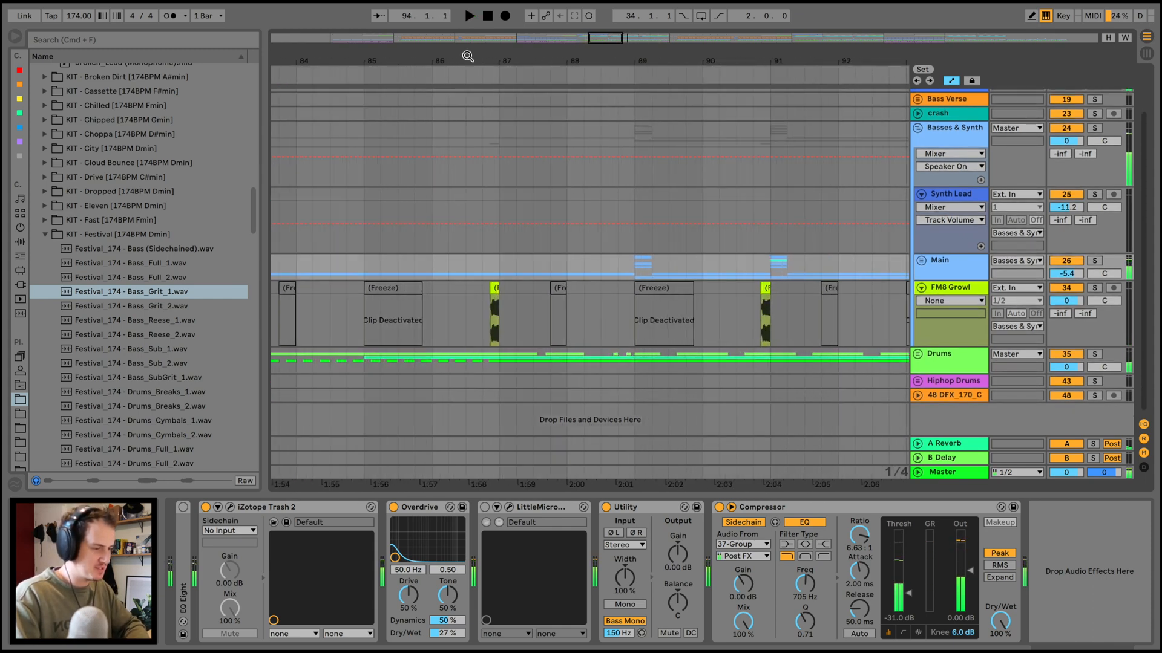
left_click(429, 350)
left_click(918, 357)
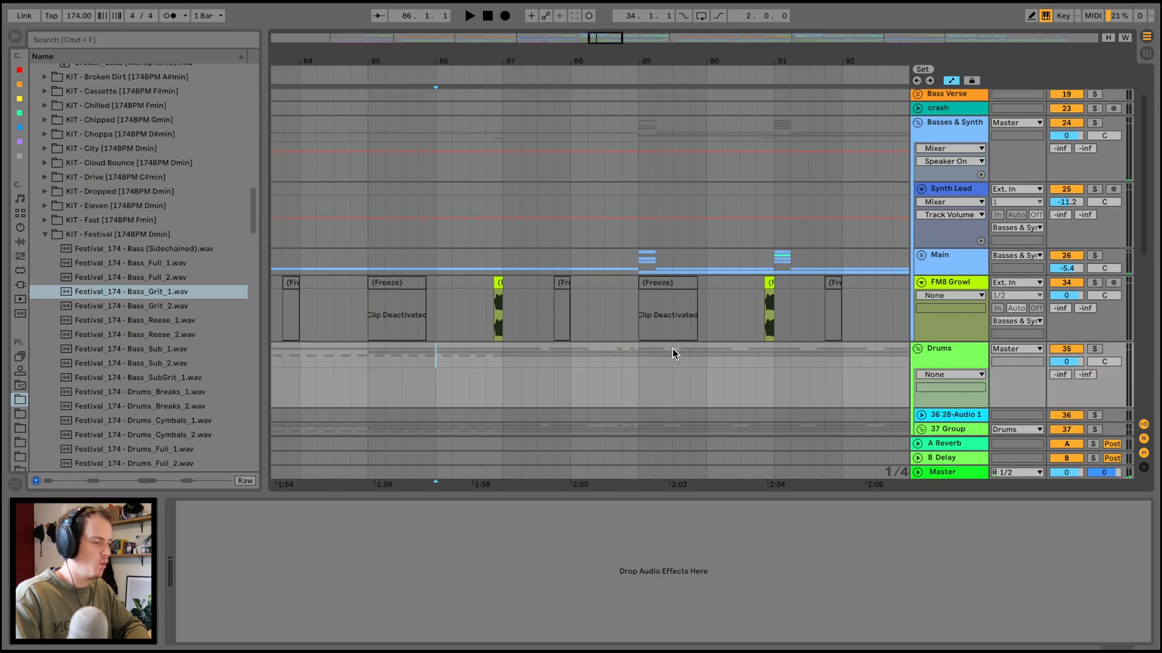
scroll(673, 349, "down", 5)
scroll(673, 348, "right", 1)
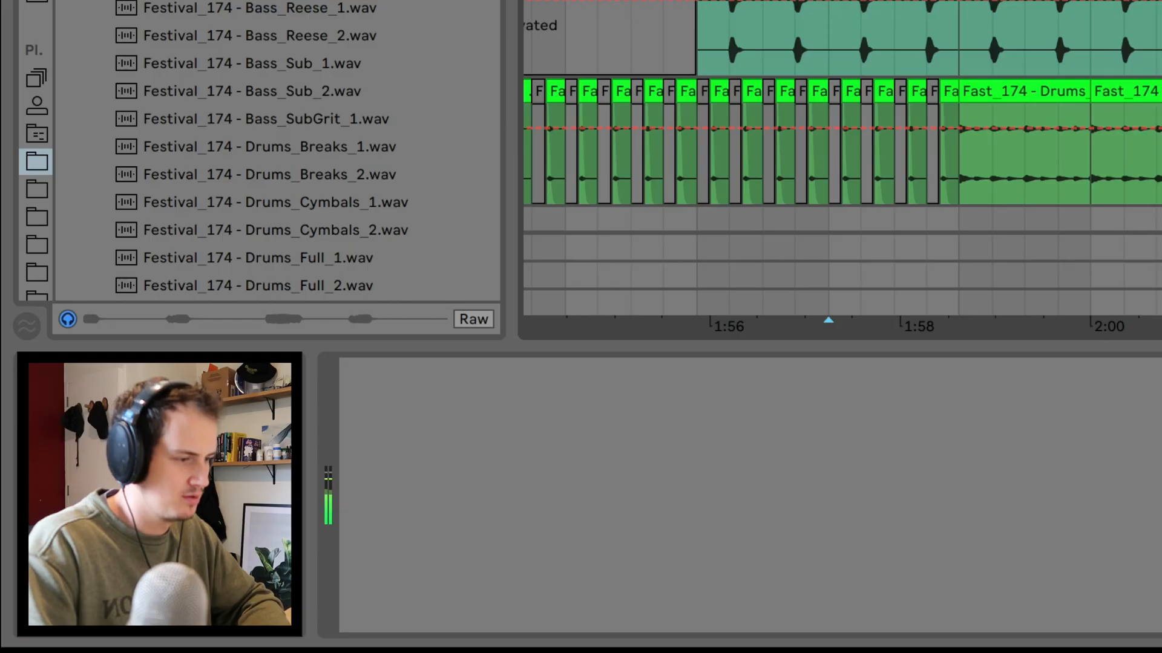
scroll(561, 267, "right", 2)
scroll(560, 302, "down", 1)
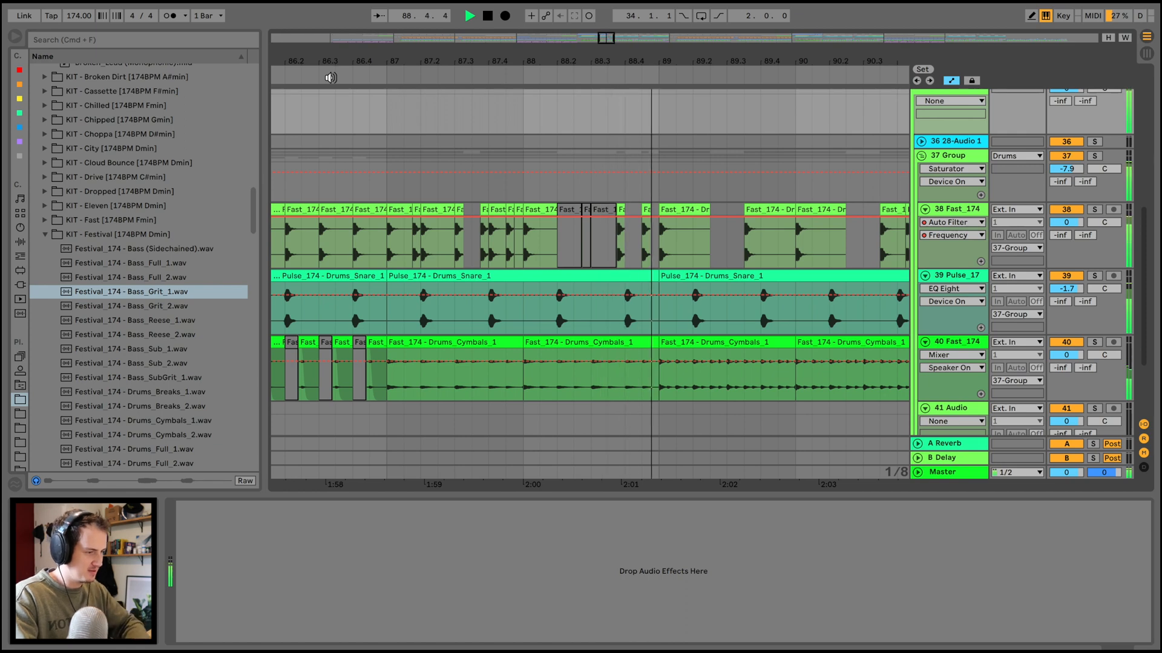
Replay the drum pattern from the deactivated kick clips in bar 88, view the drums across the whole section, and stop playback.
left_click_drag(701, 287, 578, 290)
left_click_drag(902, 273, 893, 273)
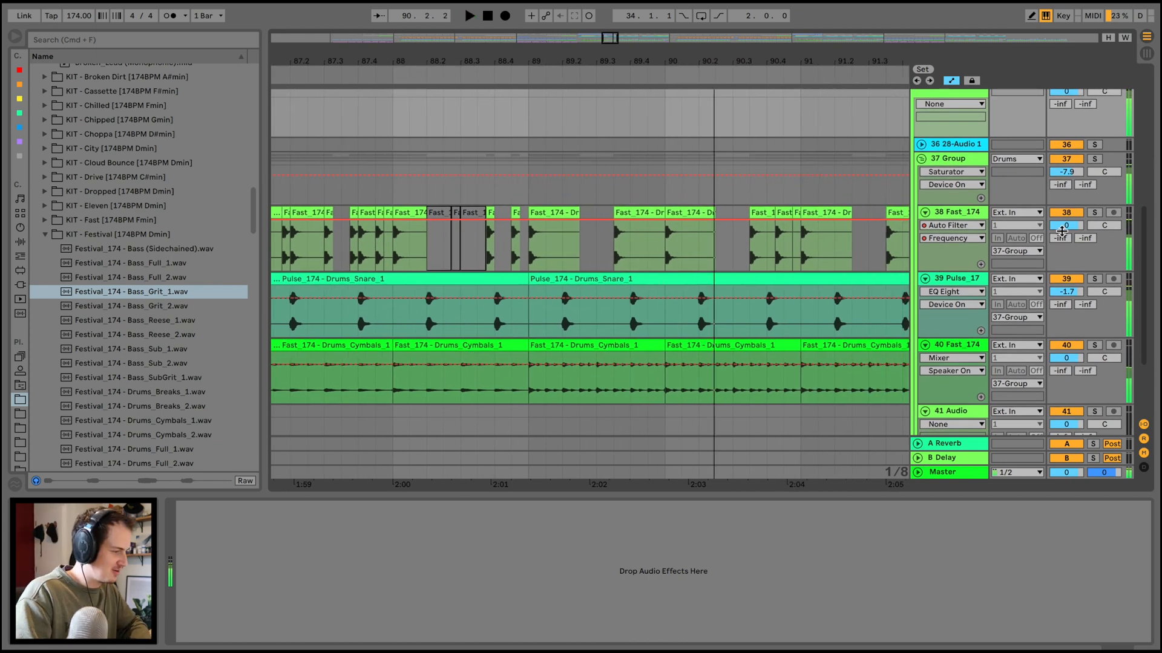
left_click(444, 73)
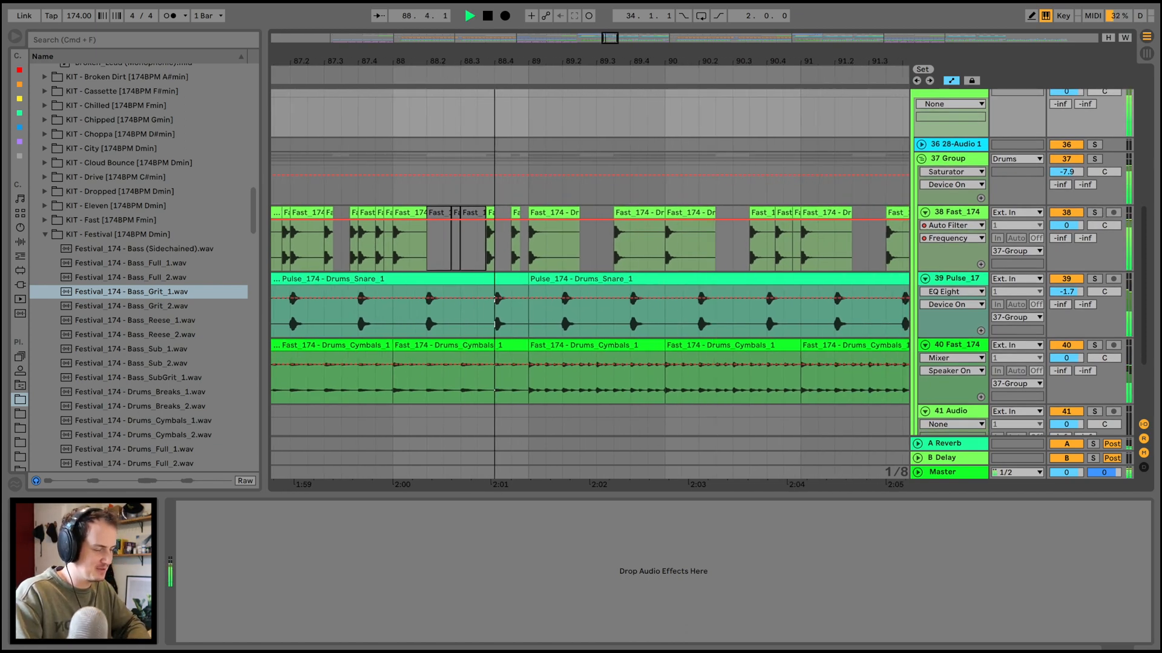
left_click_drag(473, 59, 474, 25)
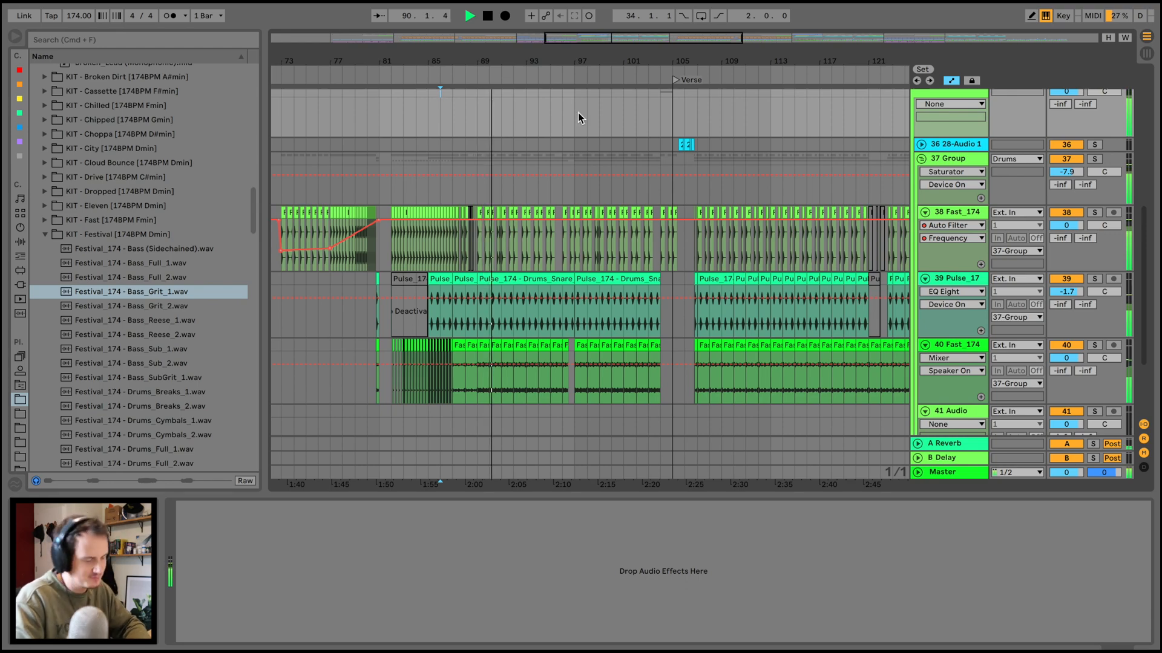
scroll(556, 311, "up", 10)
scroll(556, 311, "left", 4)
key("space")
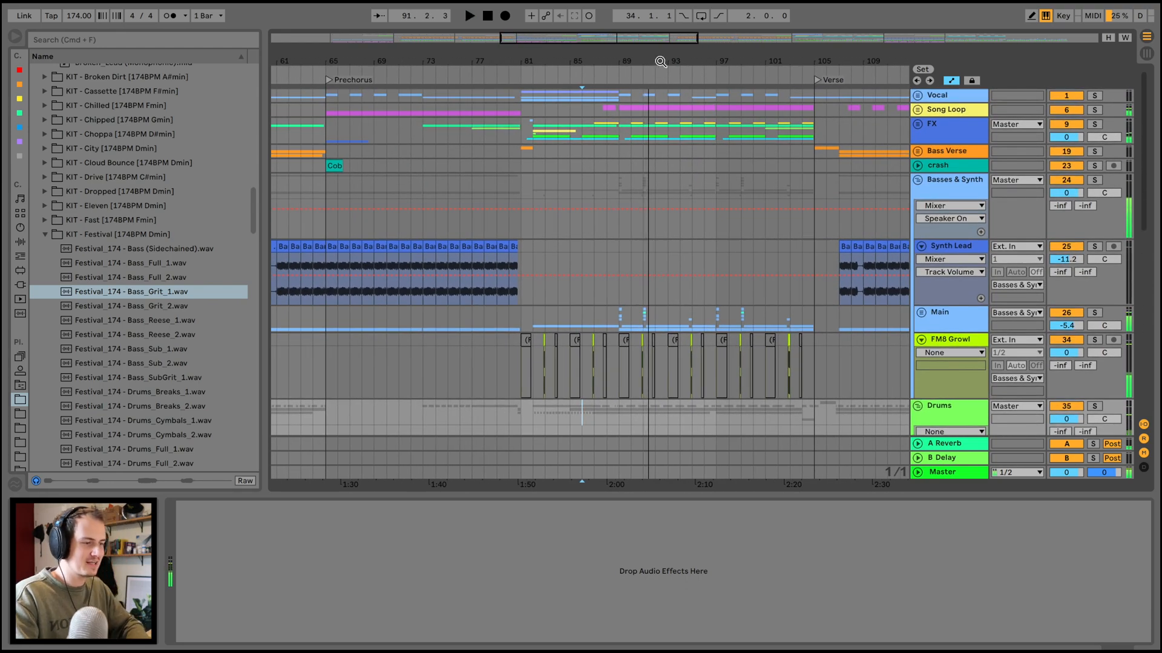
Play the full mix from about bar 103 through the transition into the Verse.
left_click_drag(660, 62, 583, 64)
scroll(581, 104, "right", 4)
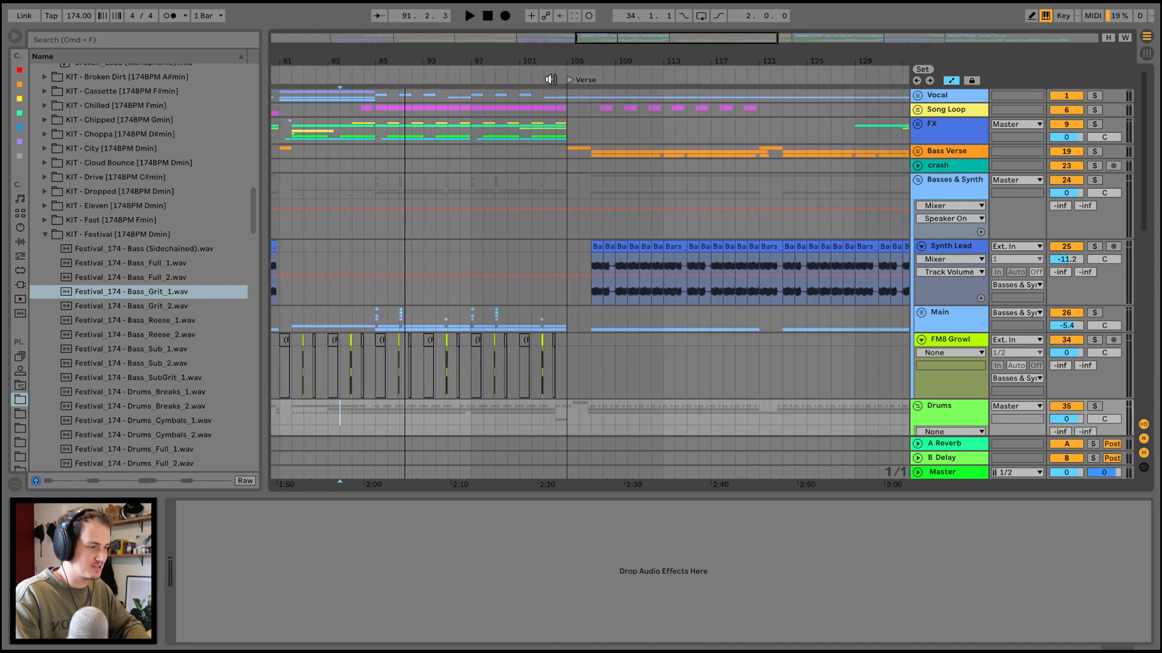
left_click(551, 77)
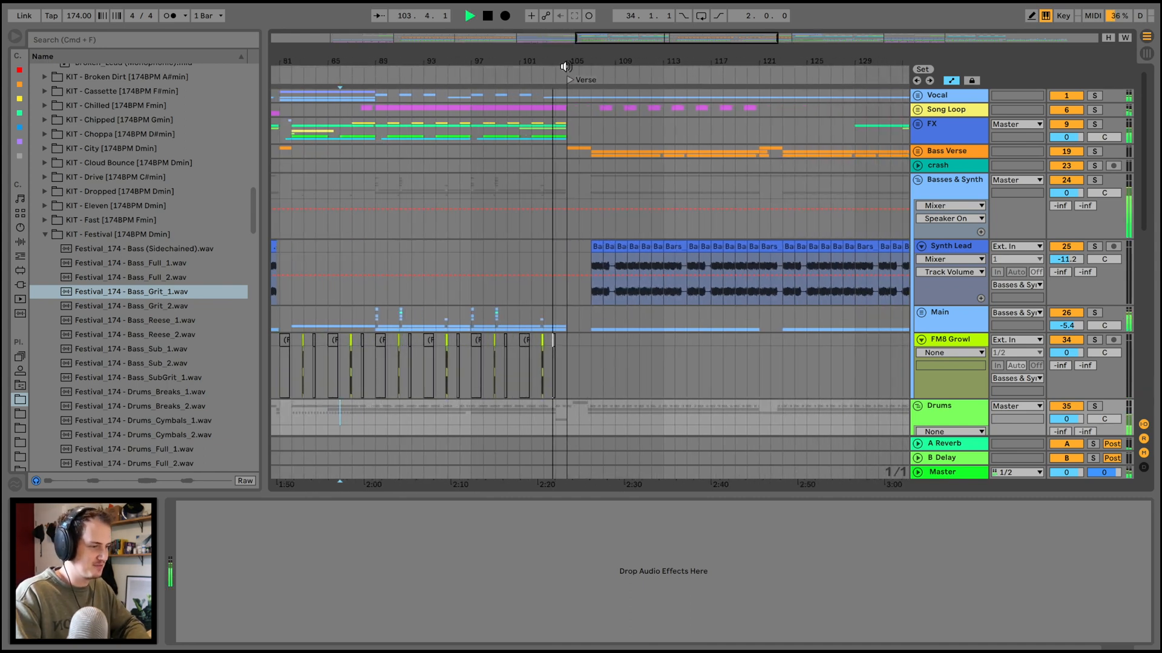
left_click_drag(588, 60, 588, 52)
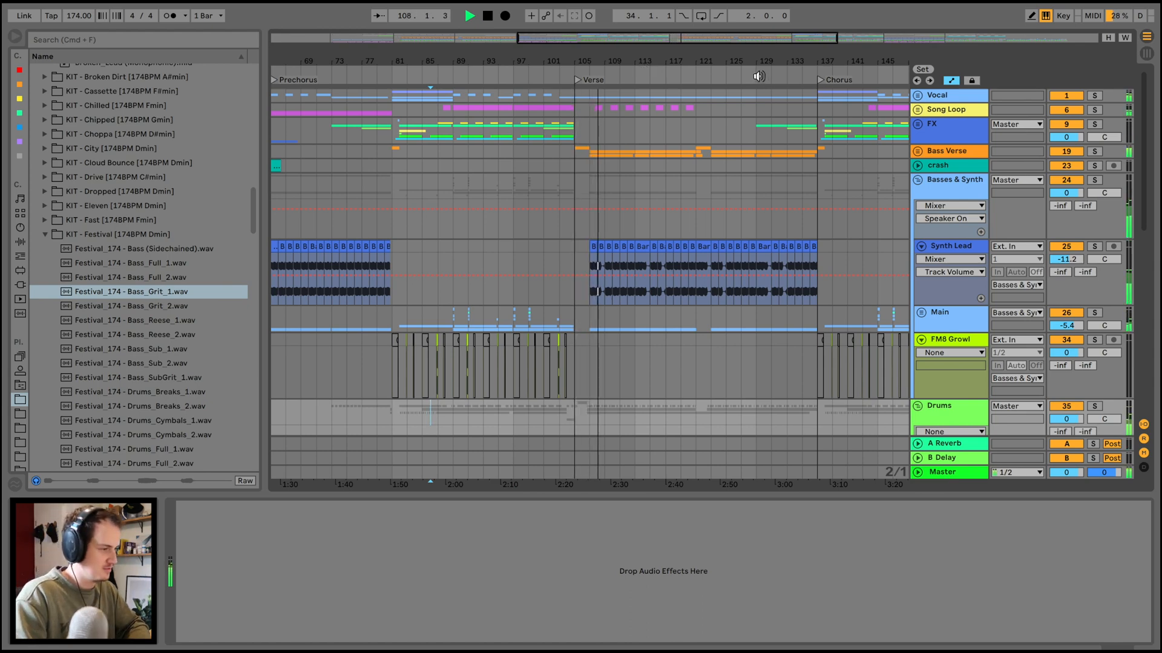
Play the end of the Verse into the Chorus at bar 137, and the transition into the Bridge at bar 161.
left_click_drag(807, 60, 810, 65)
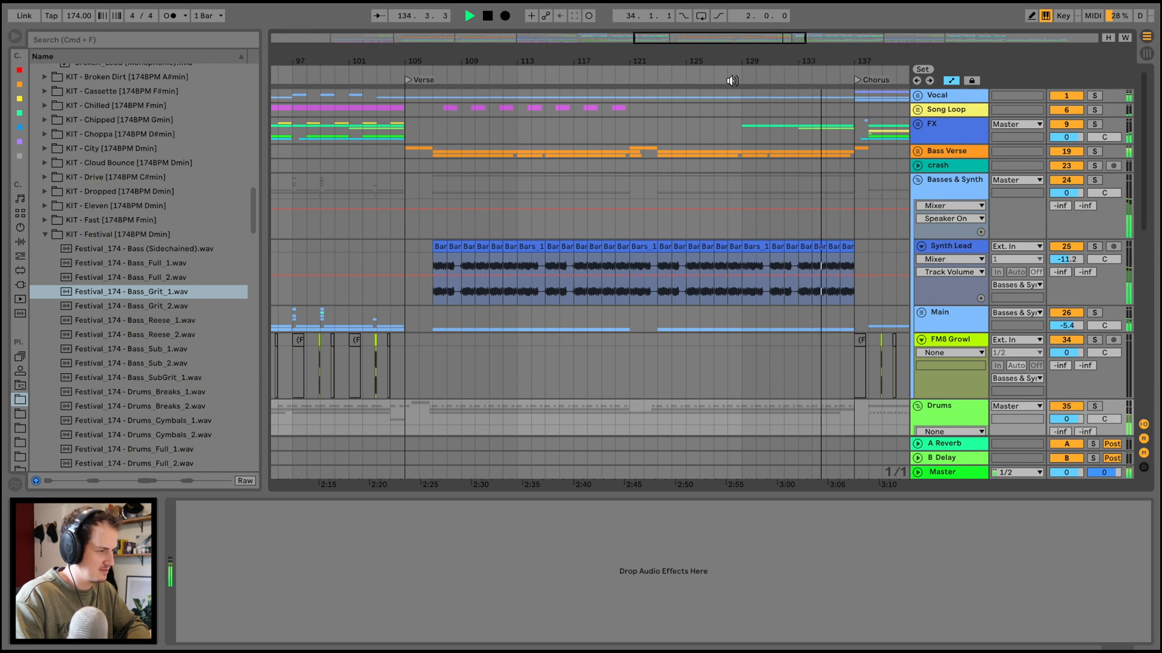
scroll(640, 97, "right", 5)
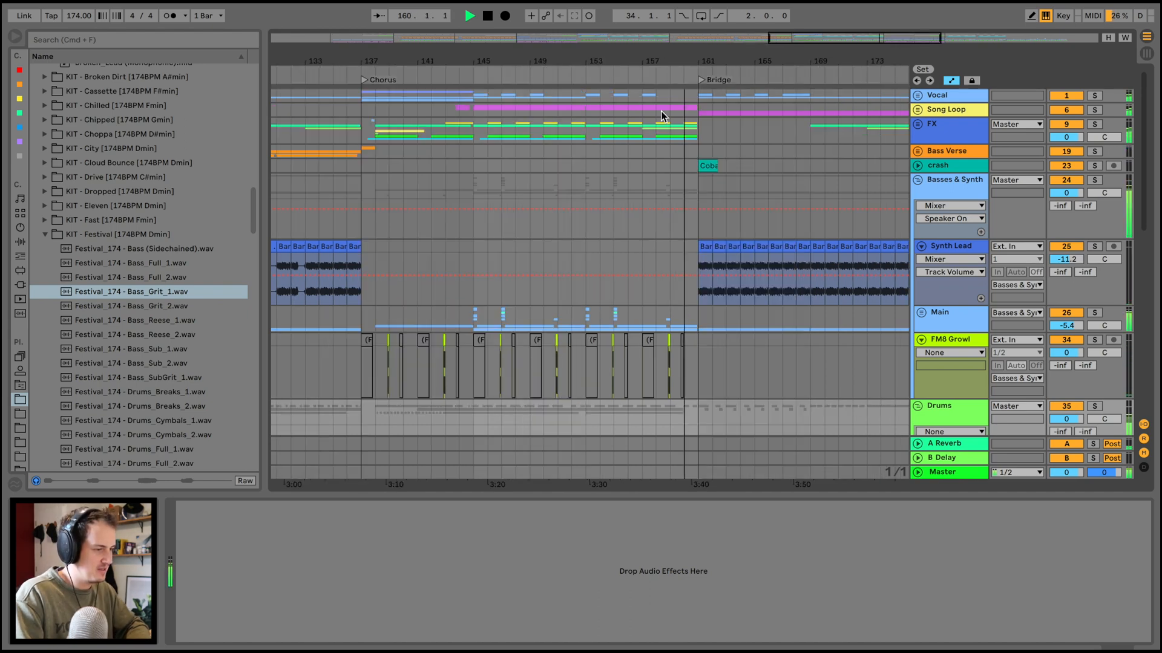
scroll(635, 237, "right", 5)
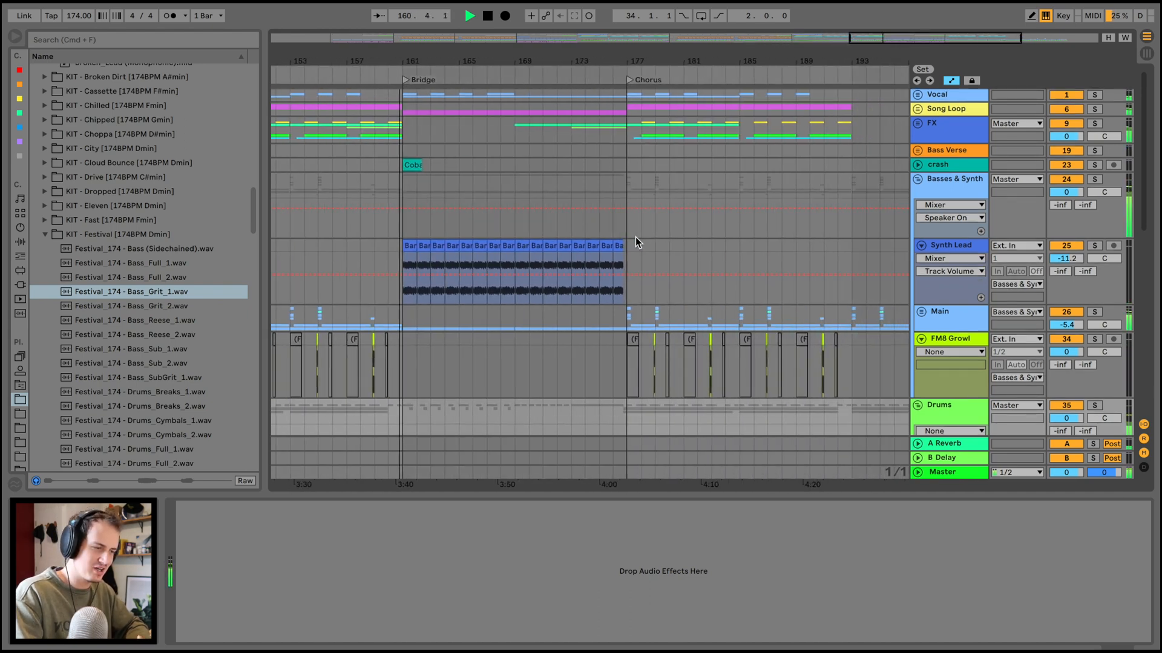
left_click_drag(414, 56, 413, 92)
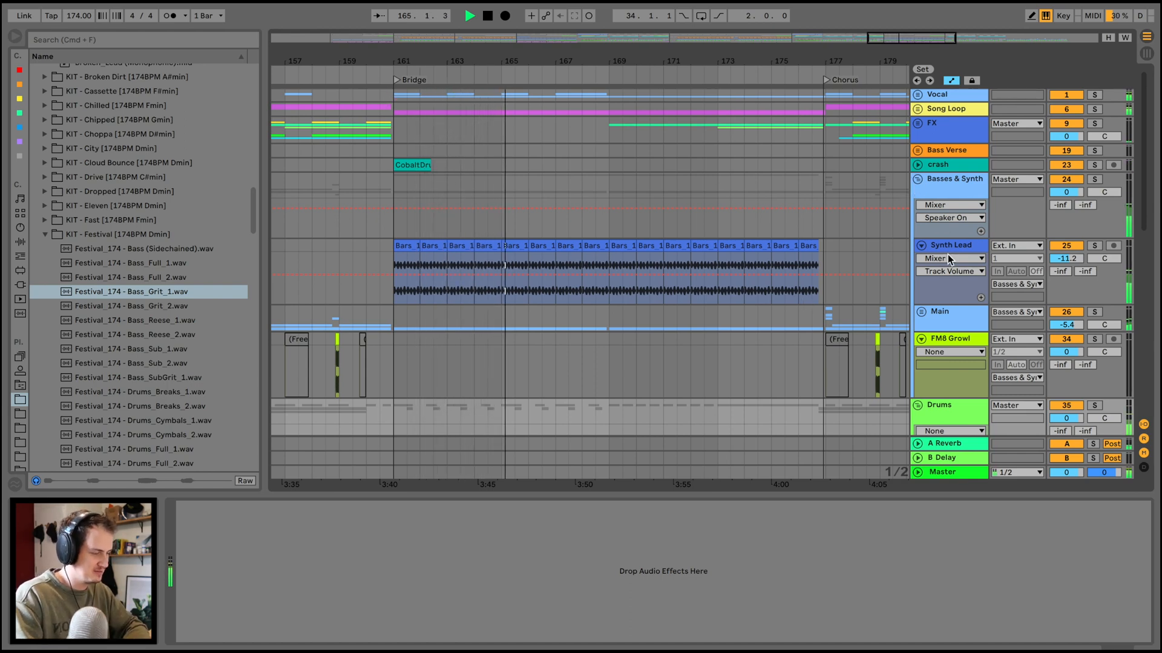
Fold the Basses & Synth group and play the Hiphop Drums group soloed during the Bridge.
left_click(917, 179)
scroll(600, 330, "down", 5)
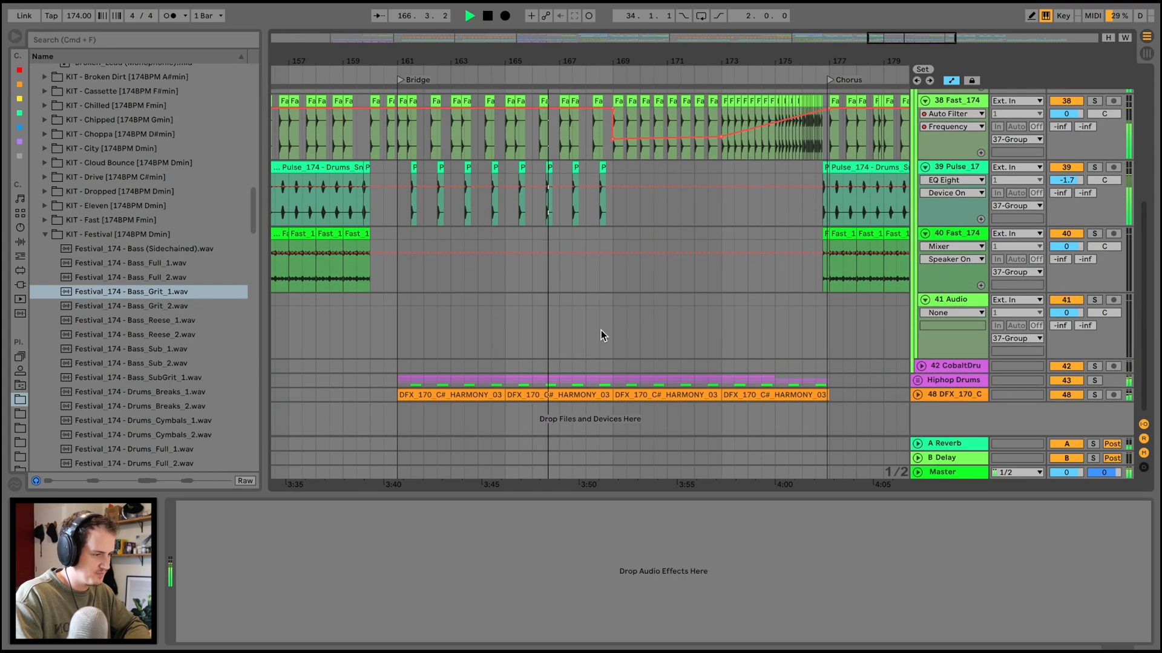
left_click(1095, 382)
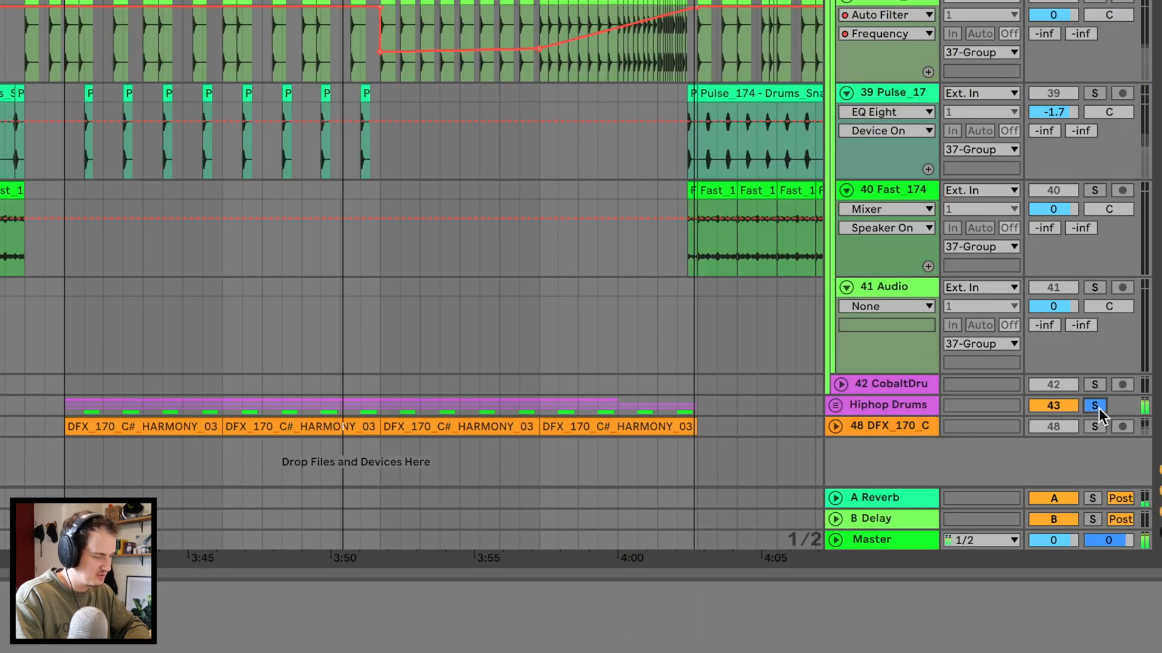
left_click(1095, 406)
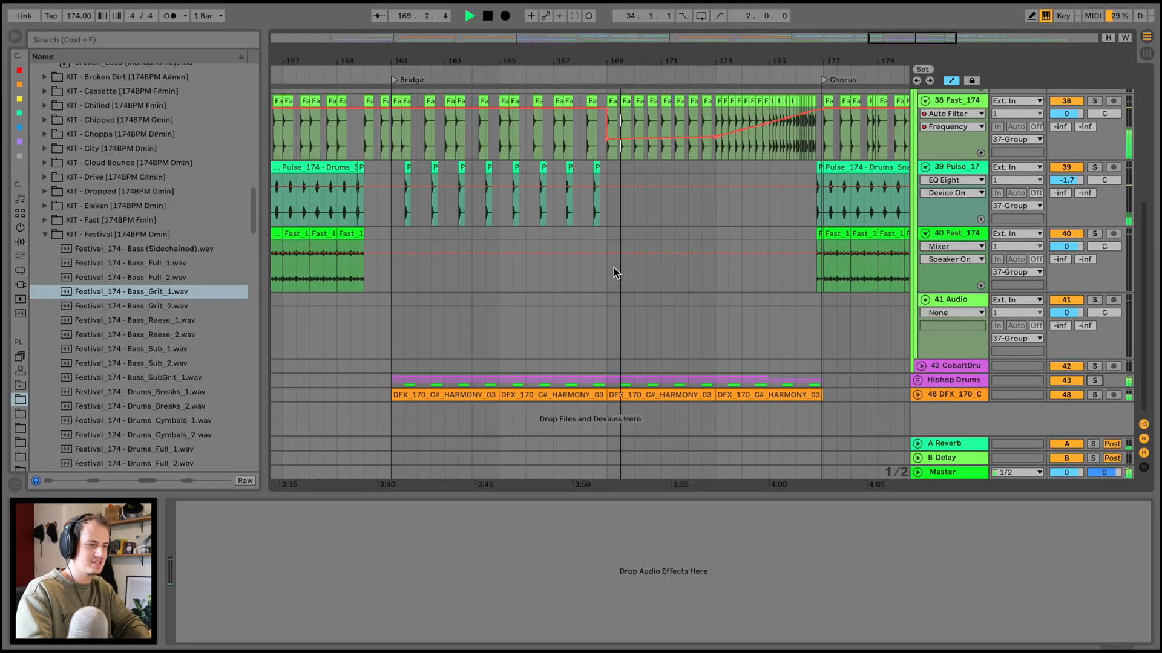
Replay the Bridge from bar 161 with 37 Group, Hiphop Drums and the 48 DFX track soloed, folding 37 Group.
scroll(614, 272, "up", 3)
left_click(385, 202)
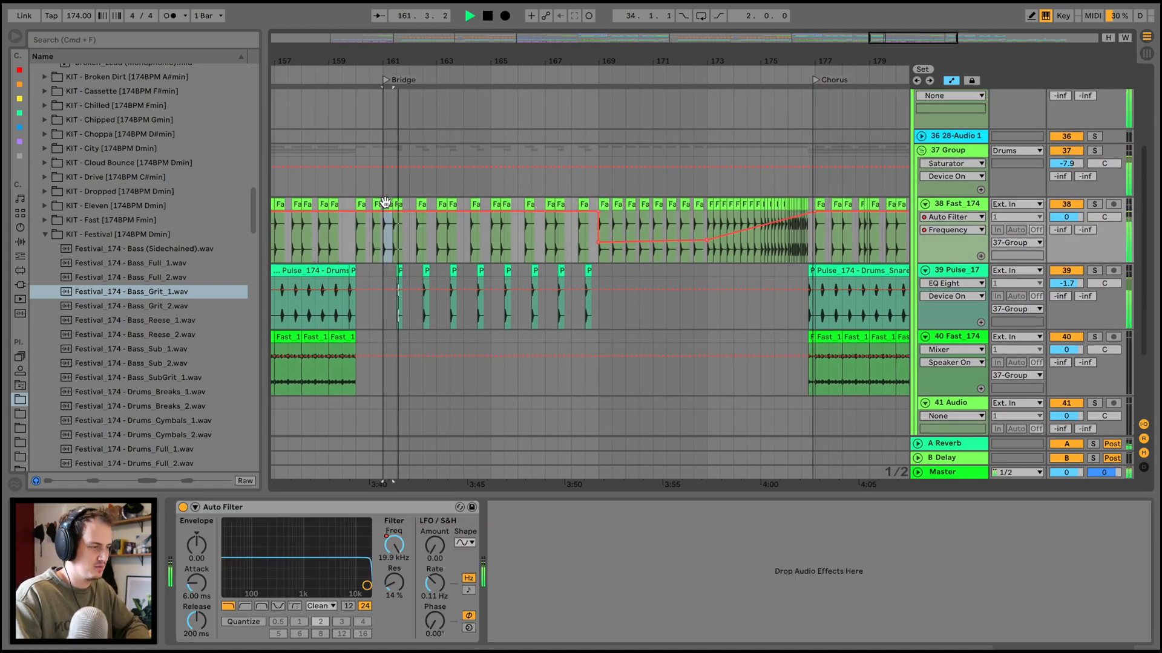
left_click(1095, 152)
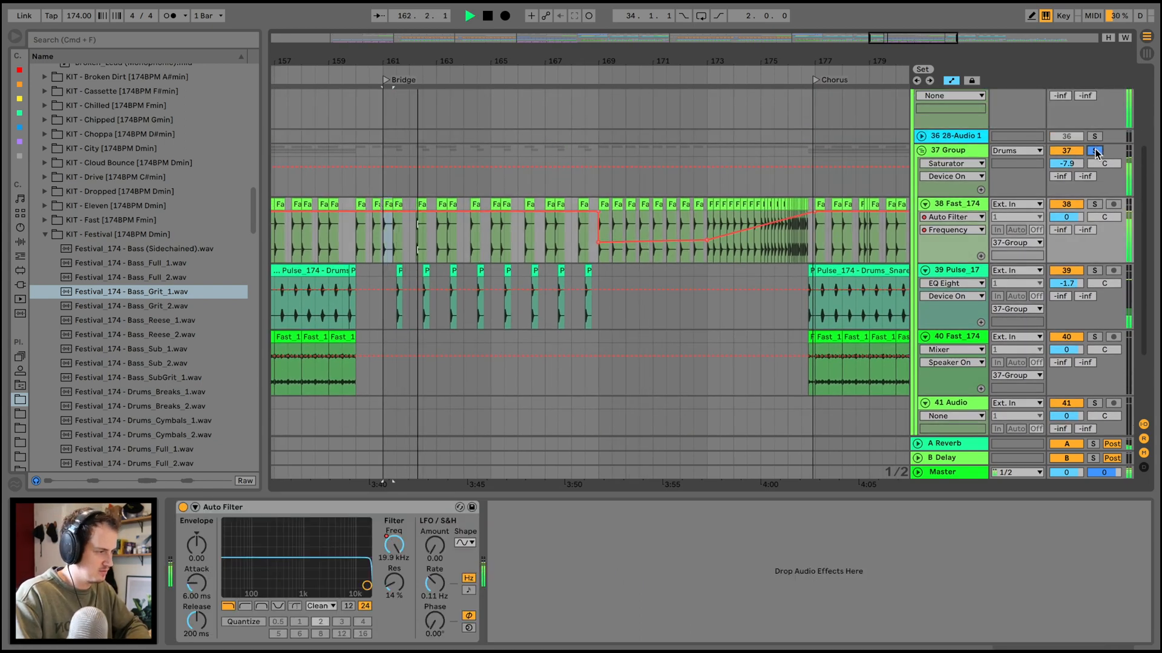
left_click(921, 151)
left_click(1095, 332)
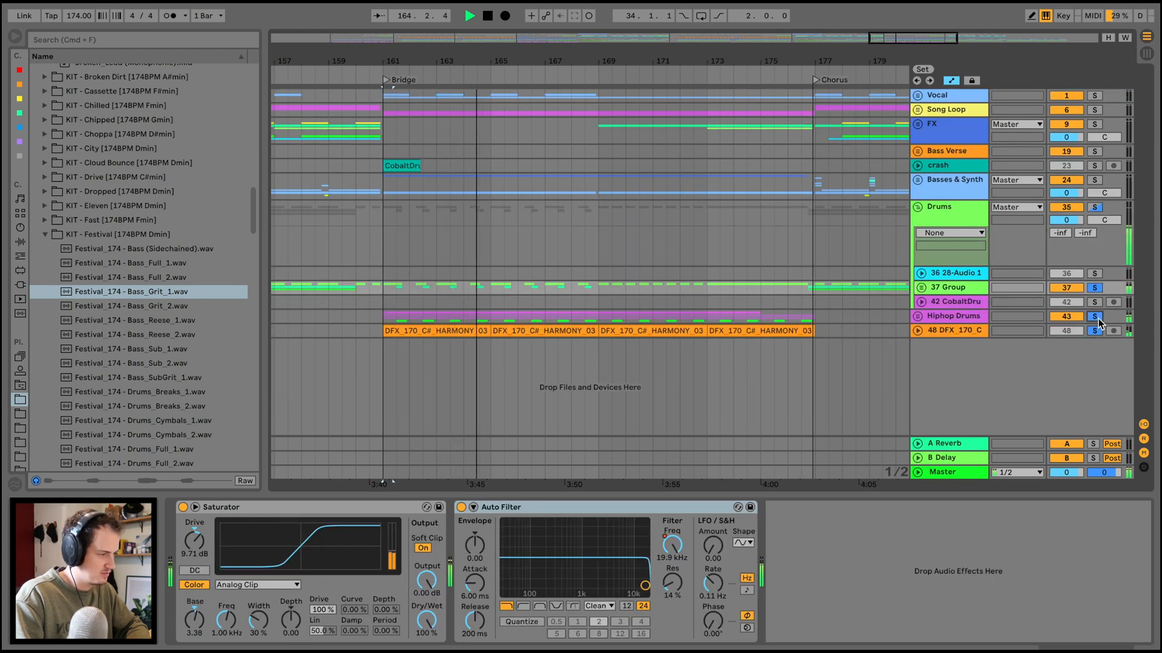
left_click(1095, 331)
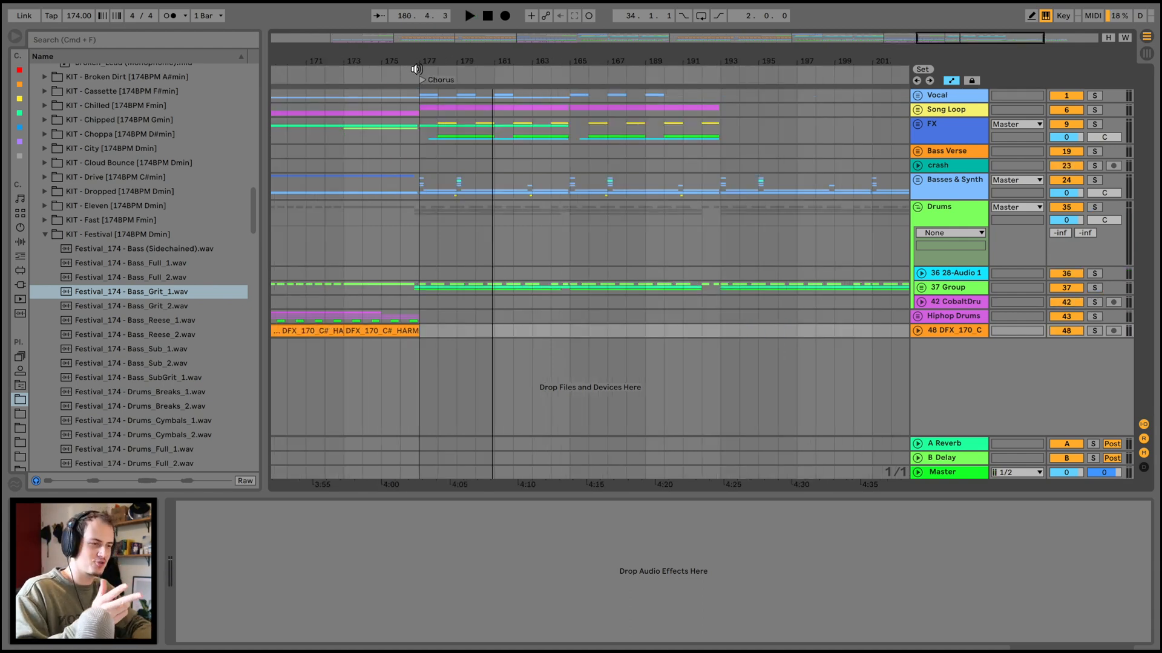
Play the last Chorus from bar 177, and restart the full mix just before the Intro at bar 17.
left_click(417, 69)
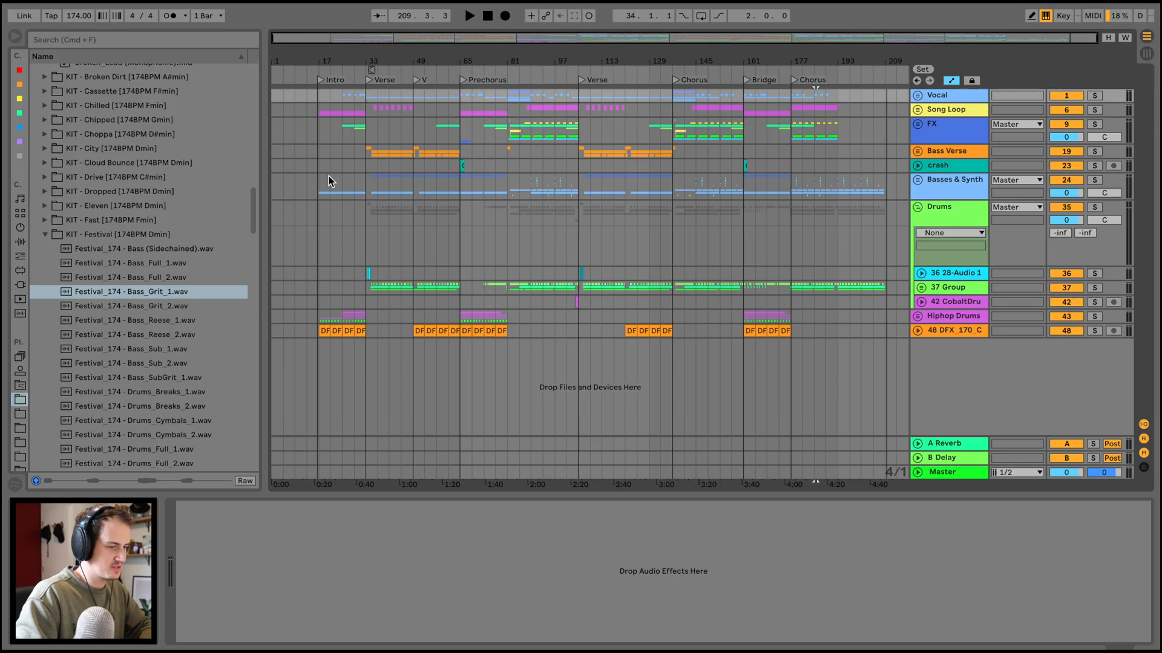
left_click(319, 168)
left_click_drag(322, 64, 321, 93)
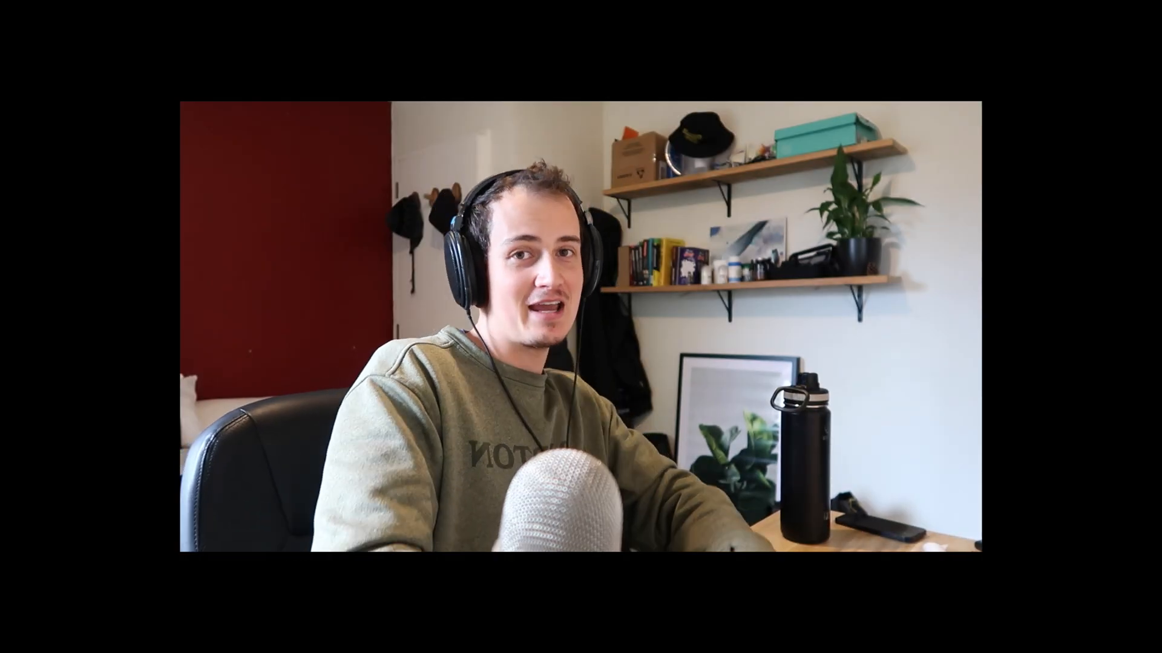
key("space")
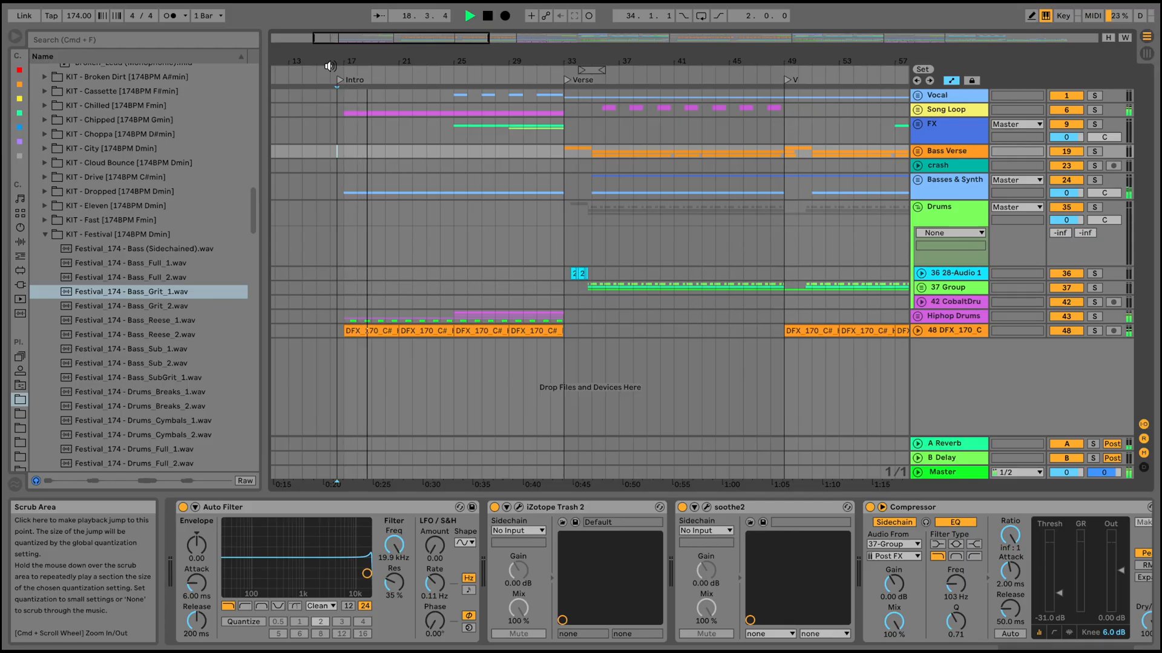
left_click_drag(358, 62, 359, 73)
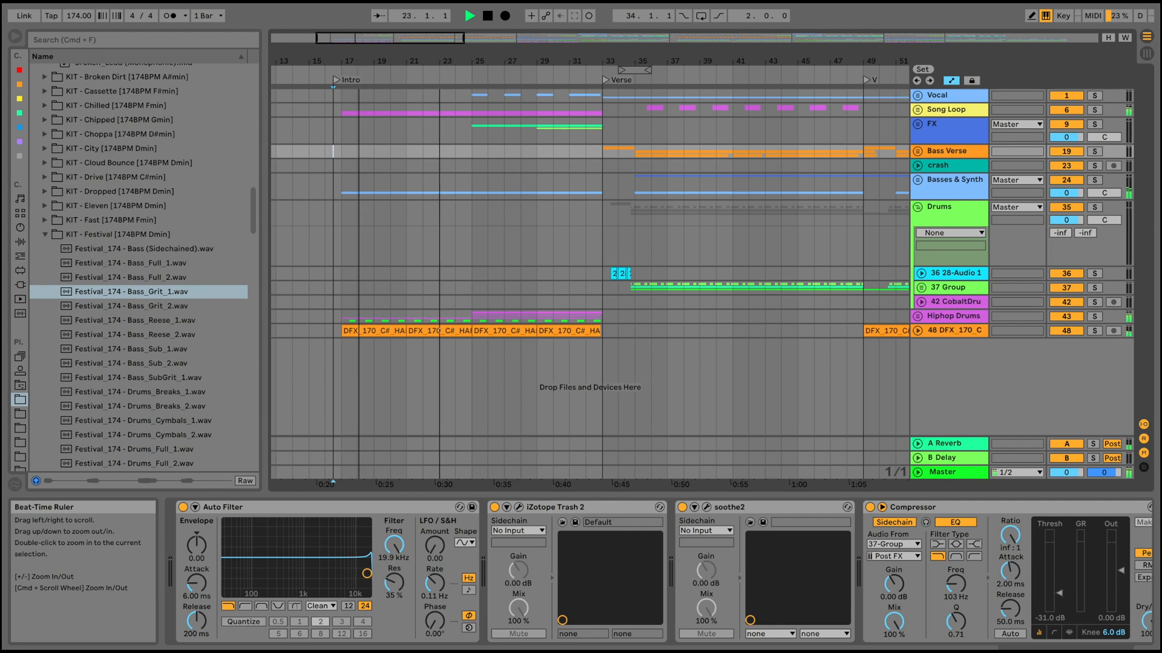
left_click_drag(360, 61, 359, 69)
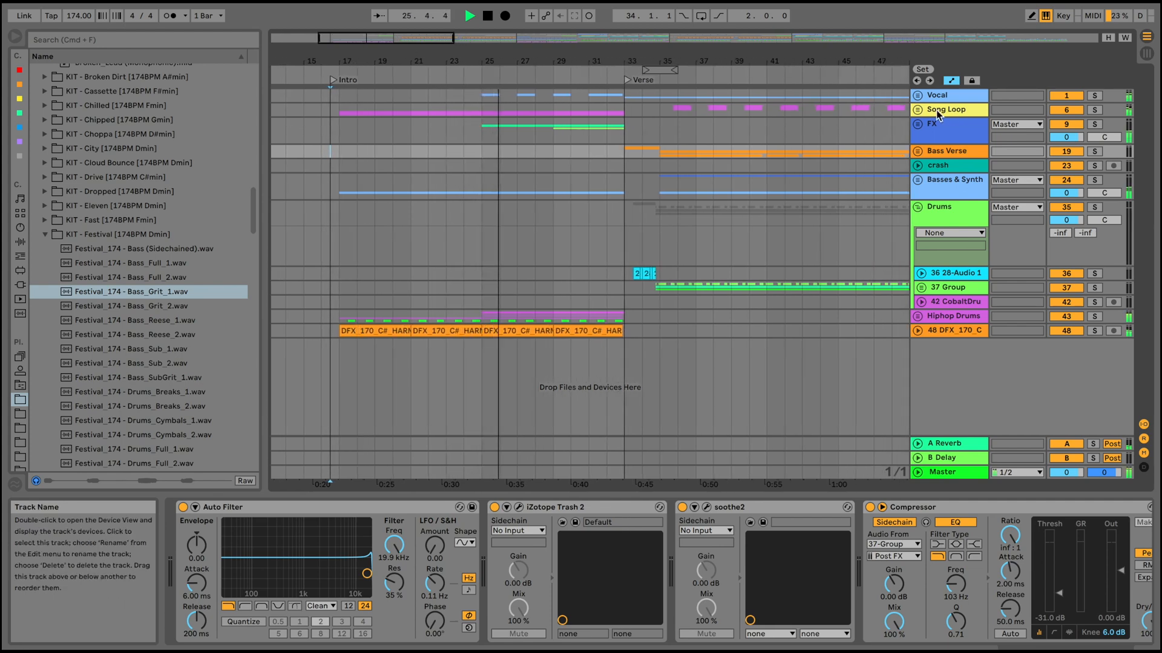
Unfold the Hiphop Drums group to examine its clips in the Intro during playback, and fold it again.
left_click(916, 111)
left_click(916, 111)
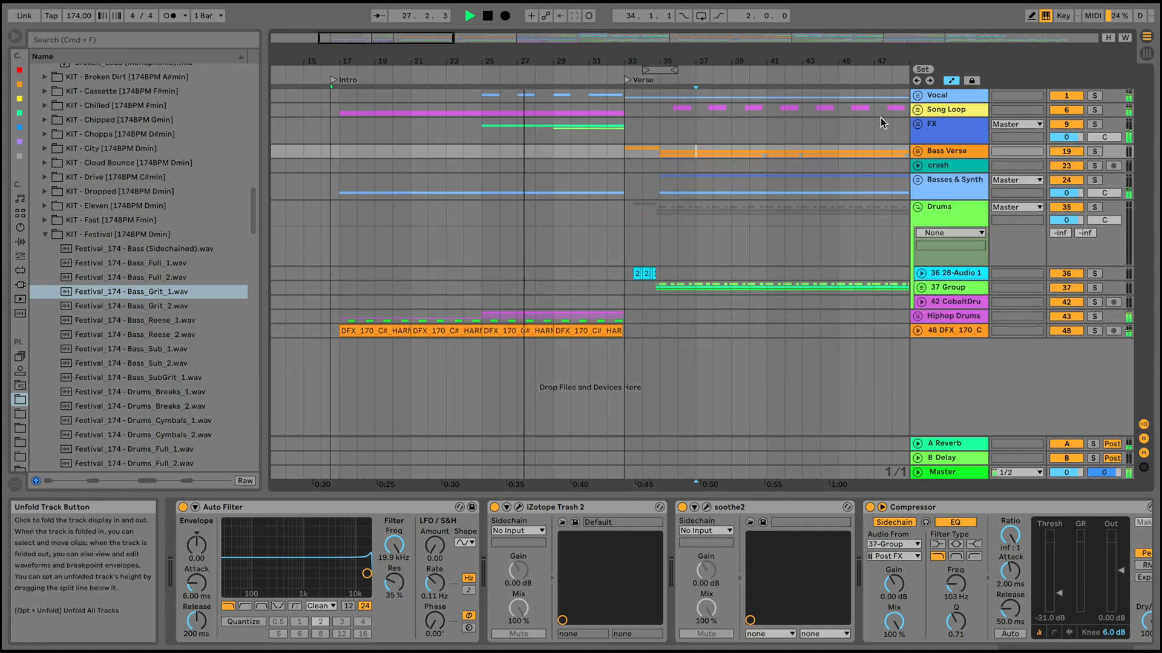
left_click(919, 318)
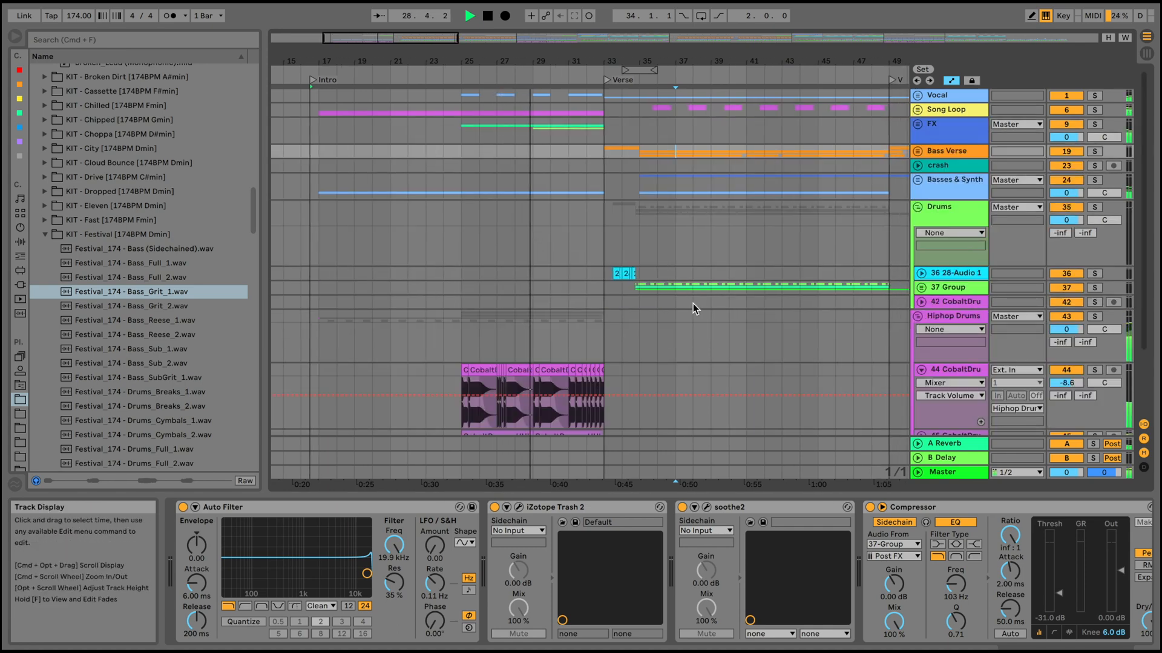
scroll(693, 308, "down", 3)
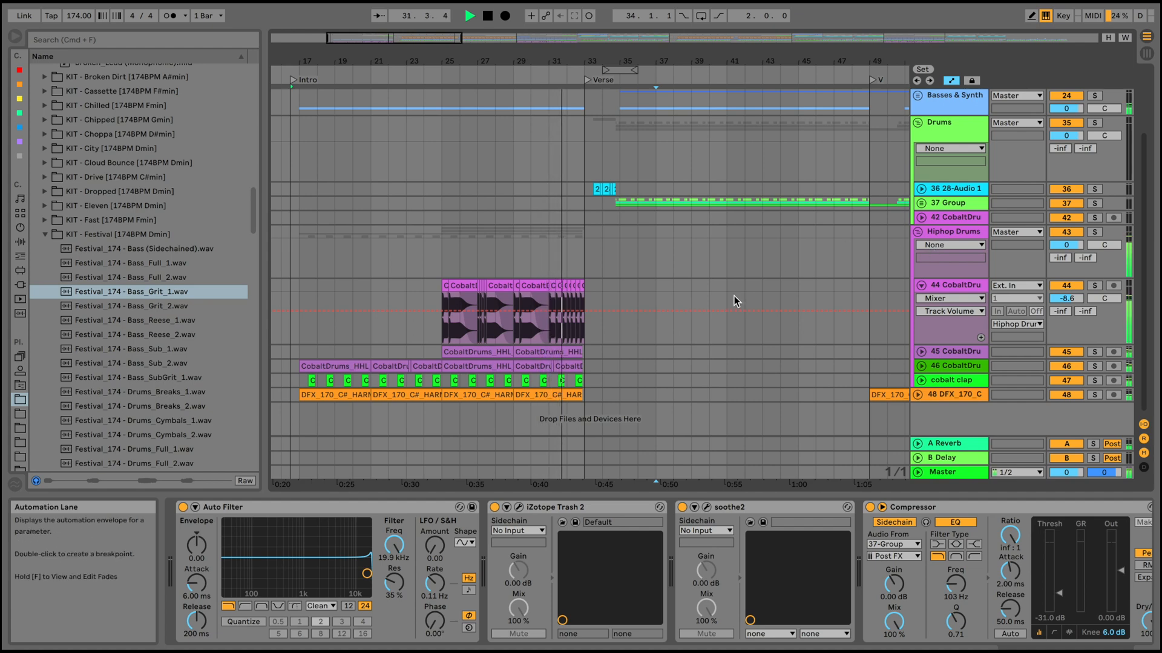
mouse_move(685, 62)
left_mouse_down()
mouse_move(685, 108)
mouse_move(685, 78)
left_mouse_up()
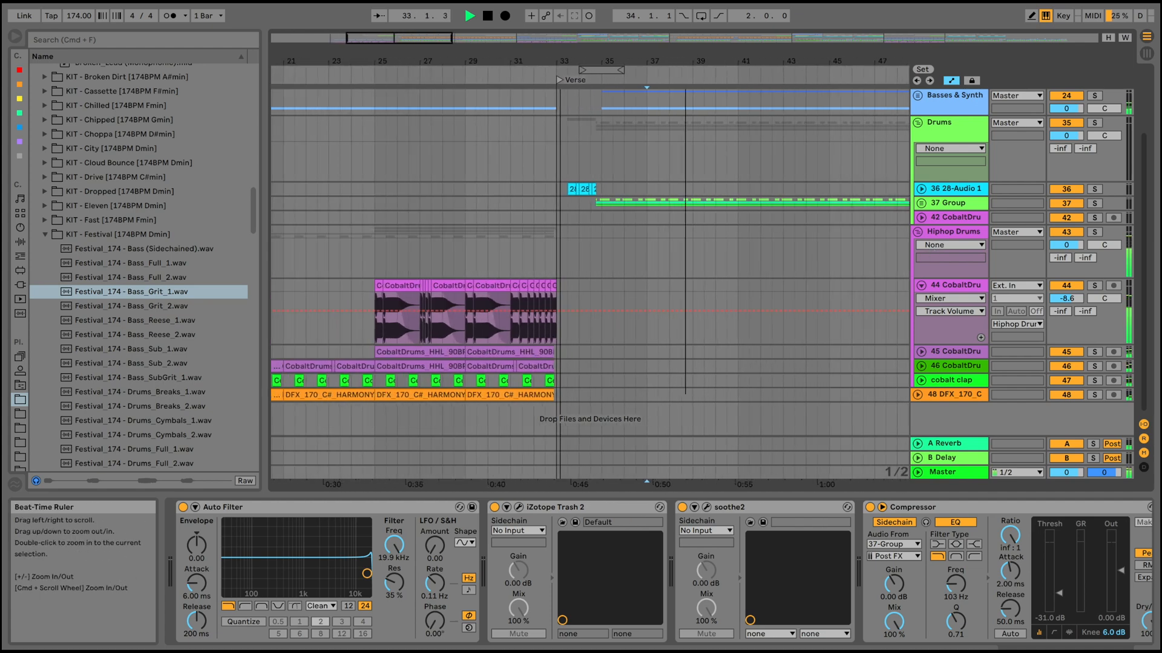
scroll(707, 205, "up", 3)
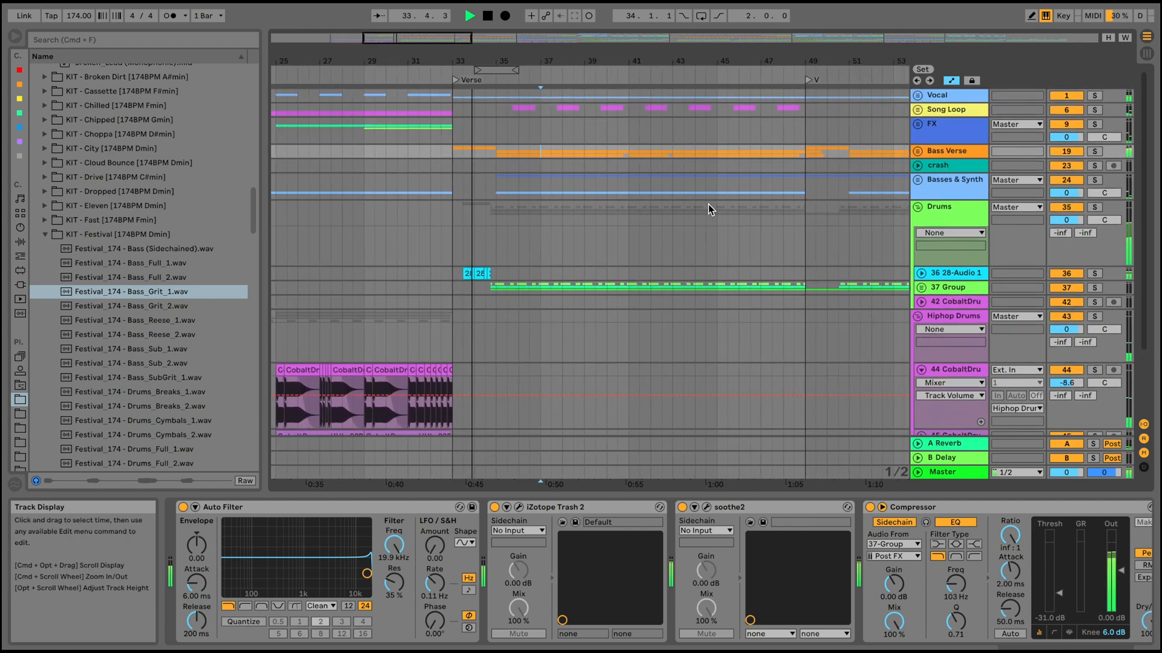
left_click(919, 310)
Unfold the Bass Verse group to examine its Serum, Broken and Bars tracks in the Verse, and fold it again.
left_click(920, 152)
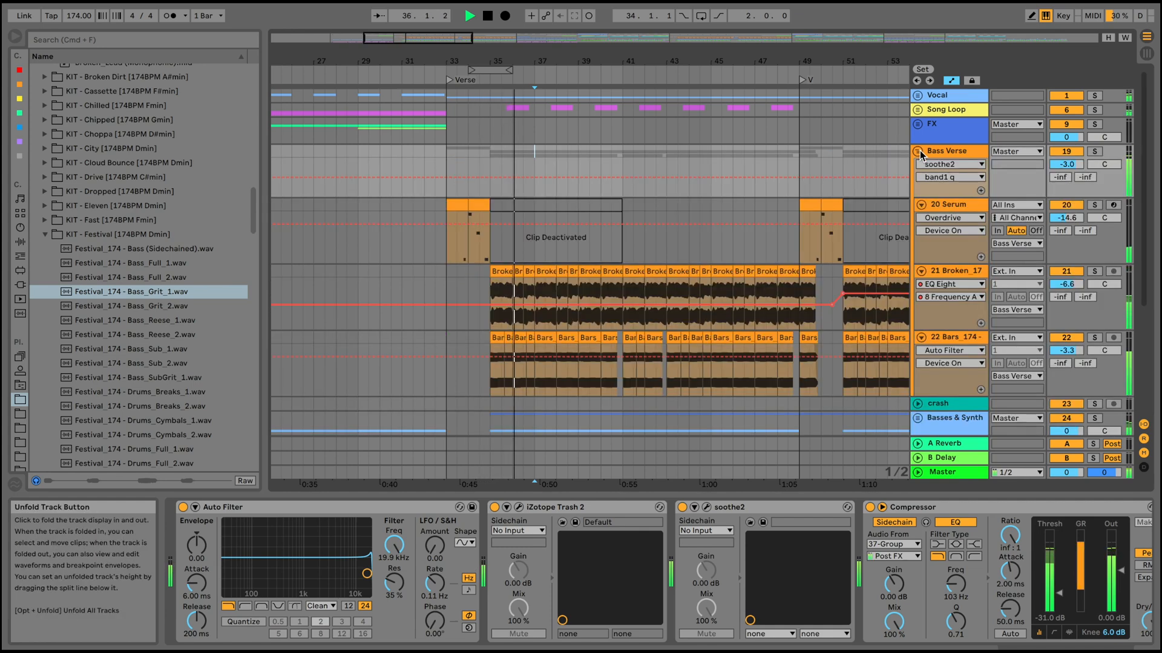
scroll(808, 181, "down", 5)
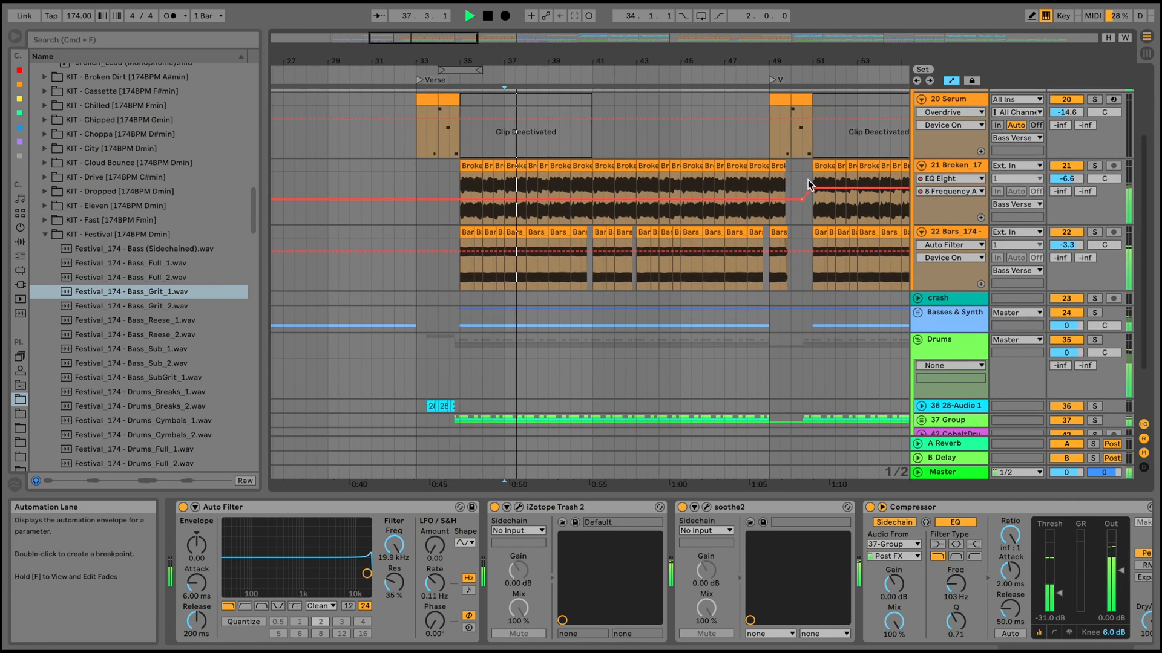
scroll(808, 179, "up", 3)
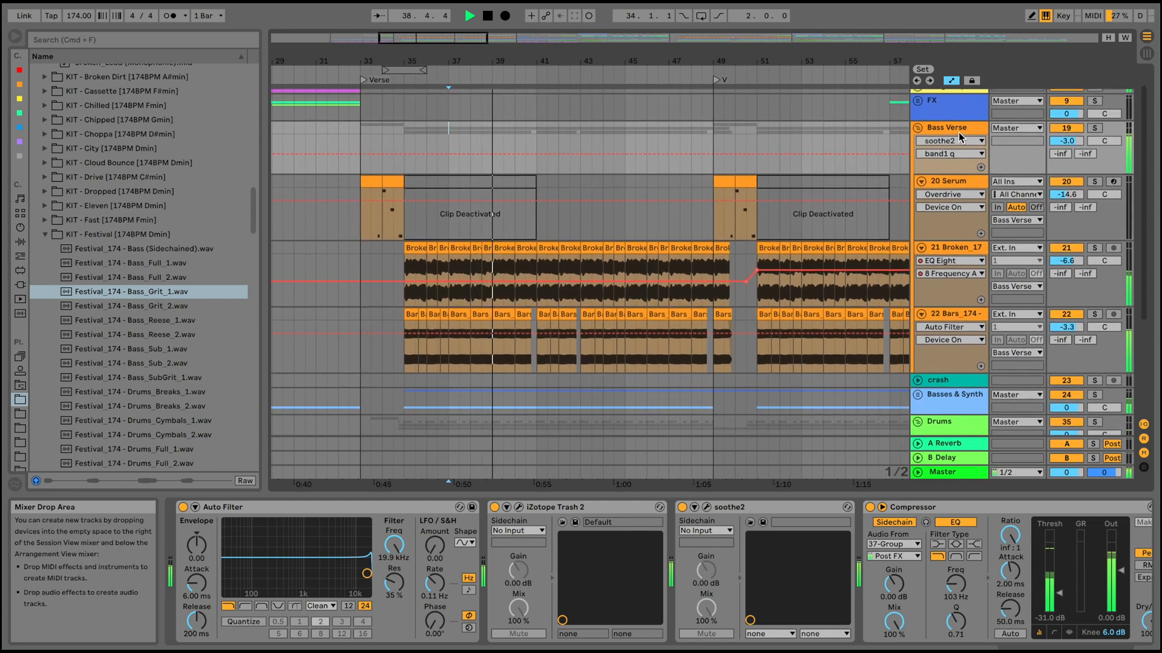
left_click(962, 129)
left_click(919, 128)
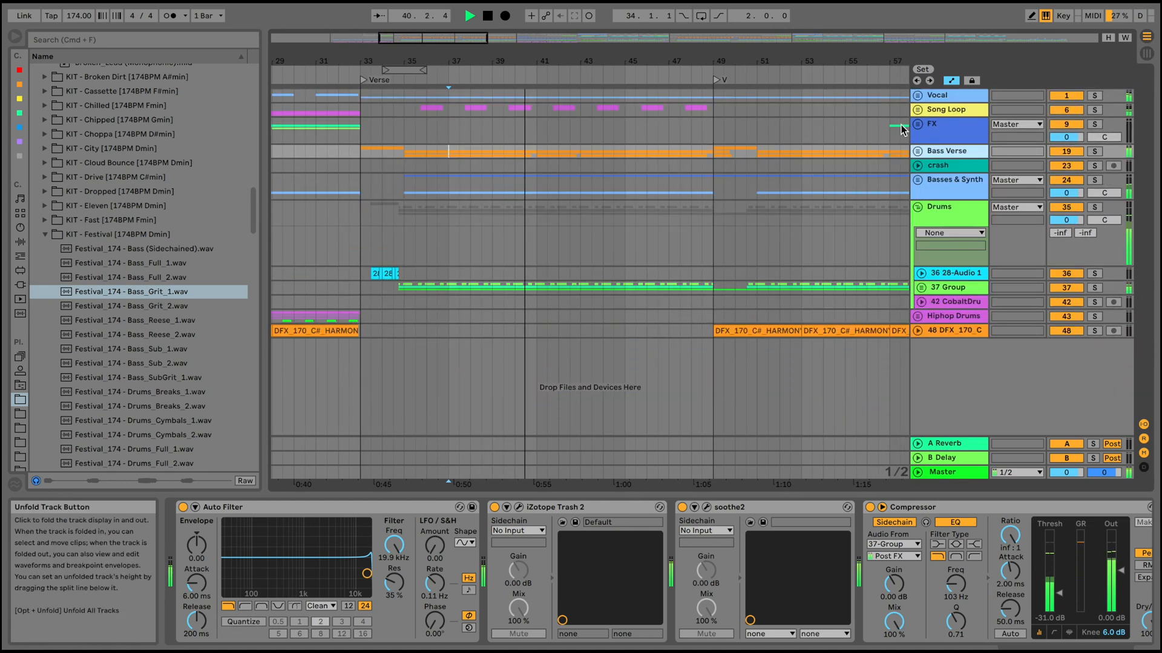
Unfold 37 Group to examine its drum clips in the first Verse, and show its Saturator and Auto Filter.
left_click_drag(669, 60, 669, 42)
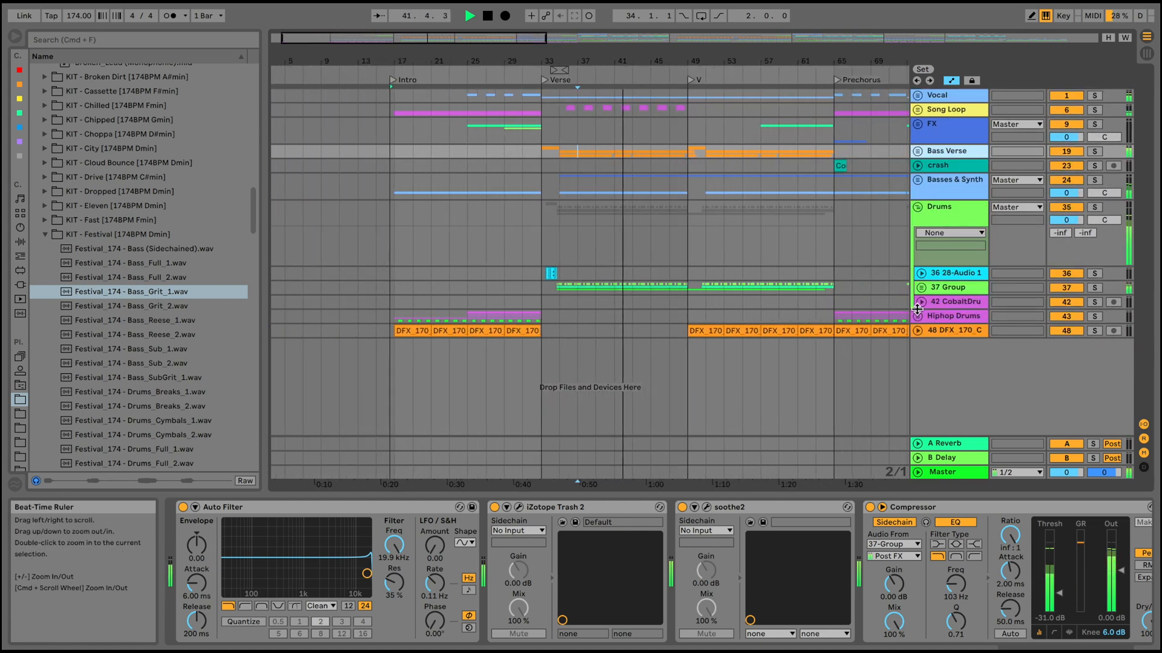
left_click(921, 288)
scroll(797, 279, "down", 5)
scroll(798, 278, "right", 3)
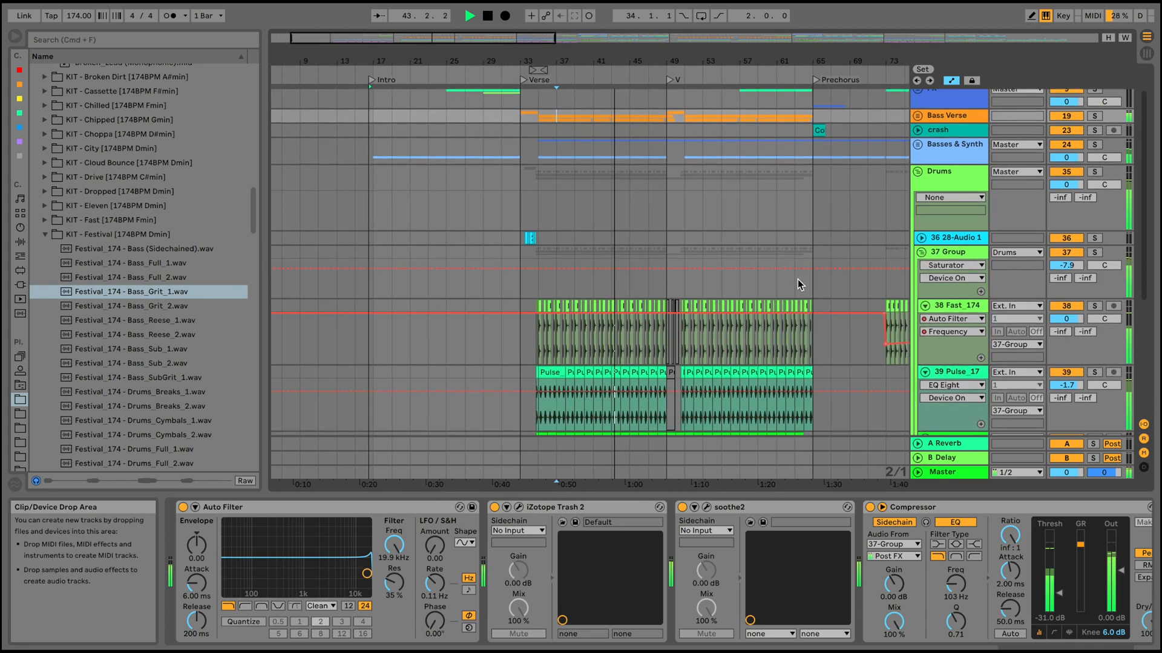
left_click(951, 161)
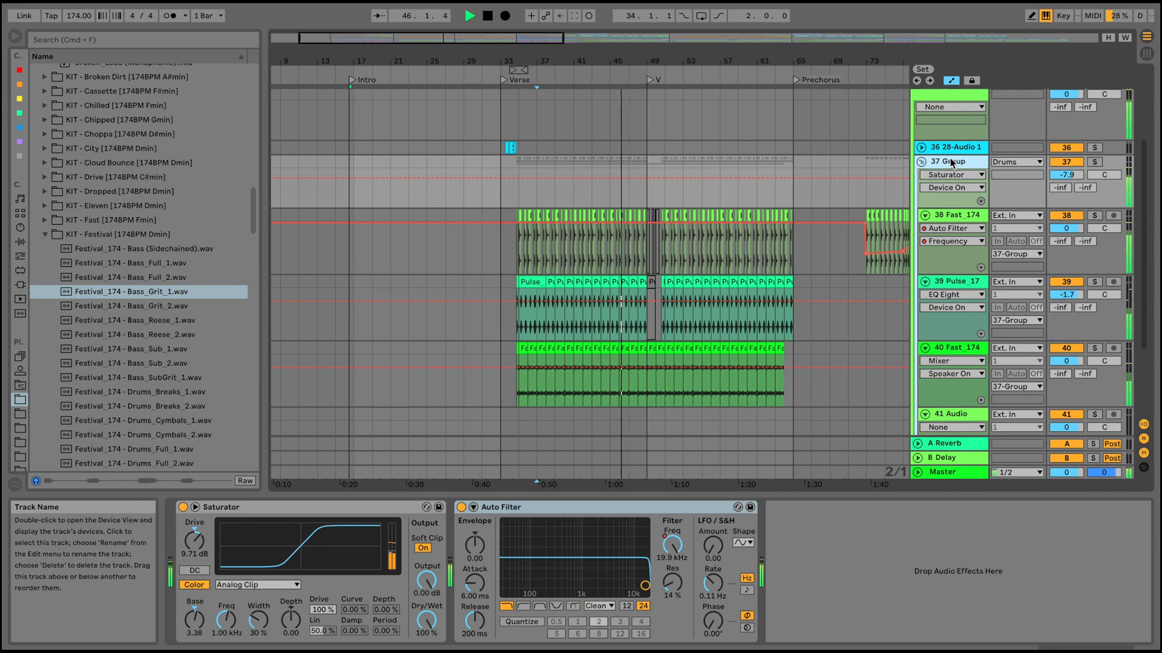
Follow the playback into the V section at bar 49, comparing the drum clips with the Bass Verse group.
scroll(781, 230, "up", 3)
scroll(782, 230, "right", 2)
scroll(781, 230, "up", 3)
scroll(782, 230, "right", 2)
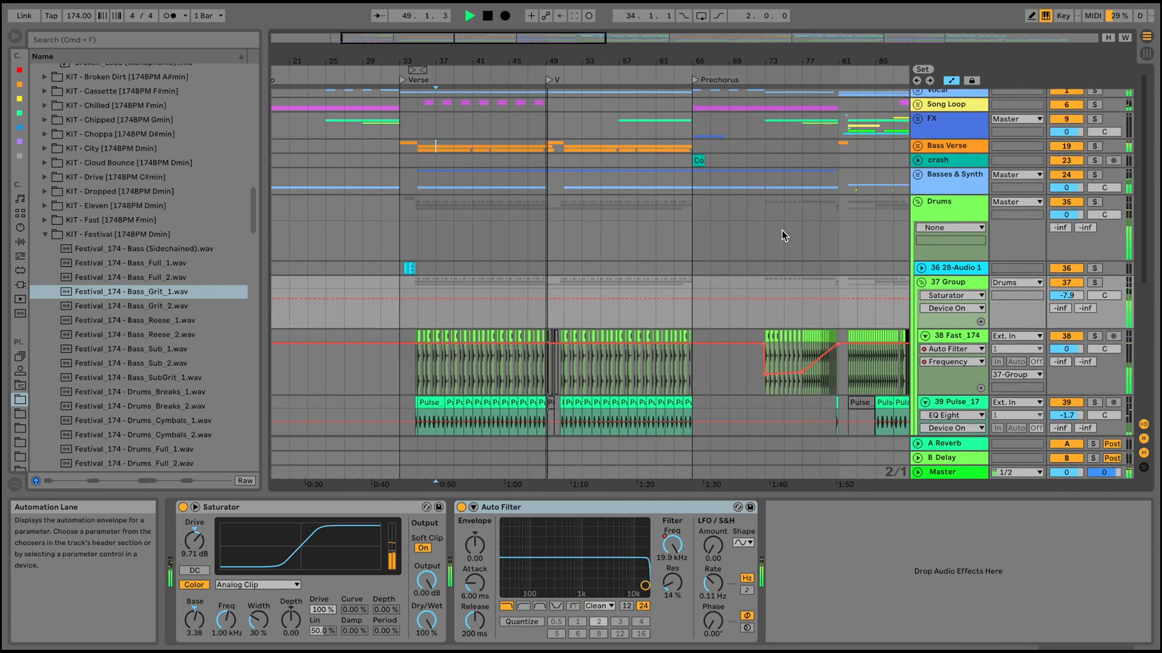
scroll(782, 230, "down", 3)
scroll(782, 230, "right", 1)
scroll(781, 230, "up", 2)
scroll(782, 230, "left", 1)
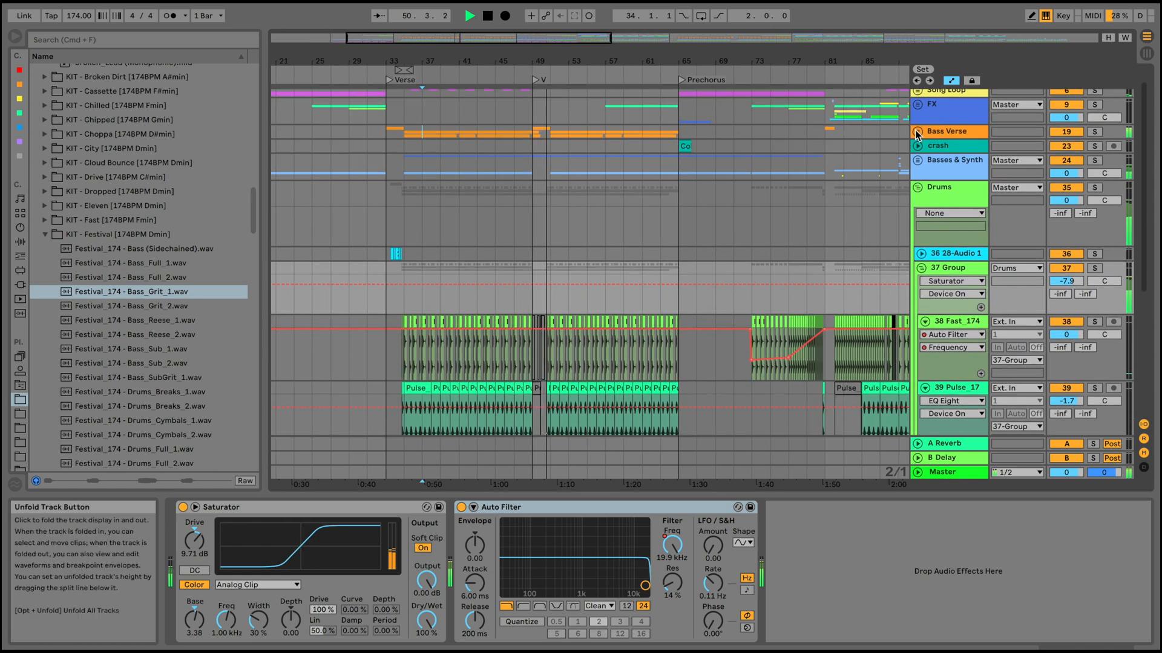
left_click(917, 131)
left_click(917, 132)
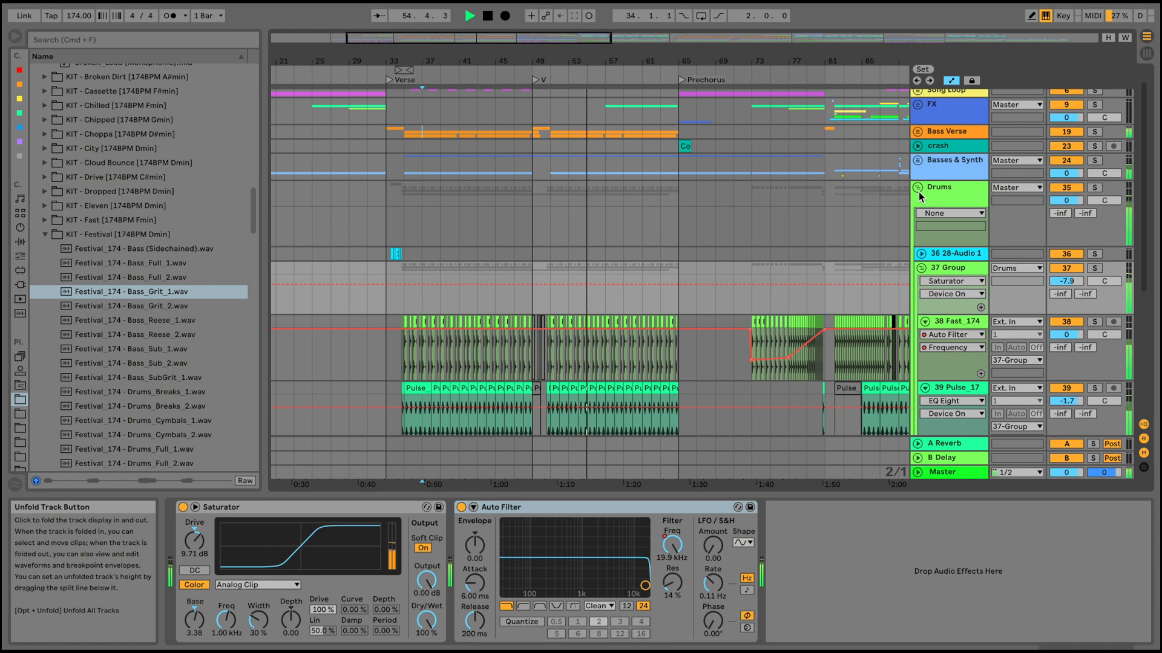
Examine the drum tracks and the DFX loop leading up to the Prechorus, and fold 37 Group.
scroll(618, 314, "down", 8)
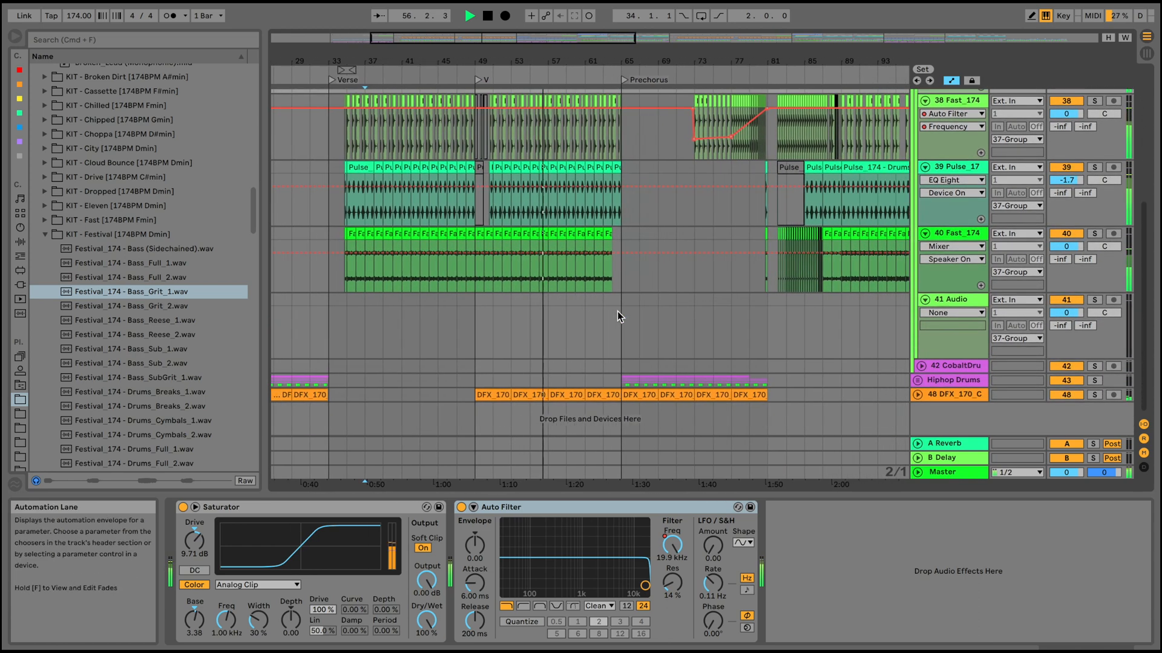
scroll(618, 313, "up", 5)
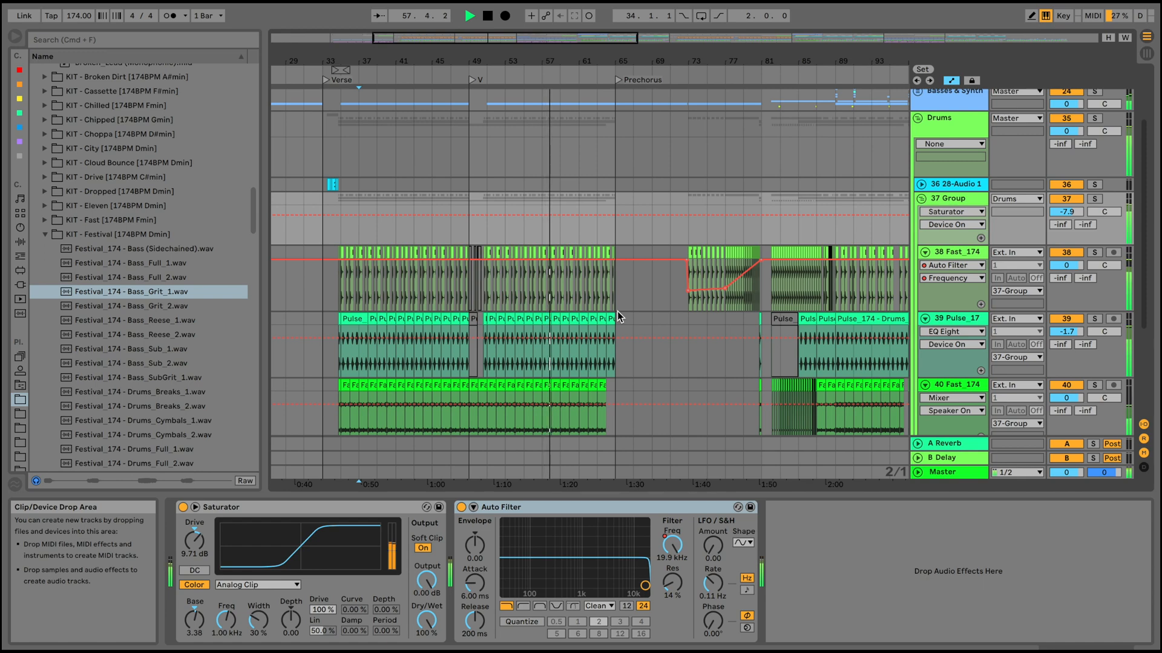
scroll(617, 311, "up", 2)
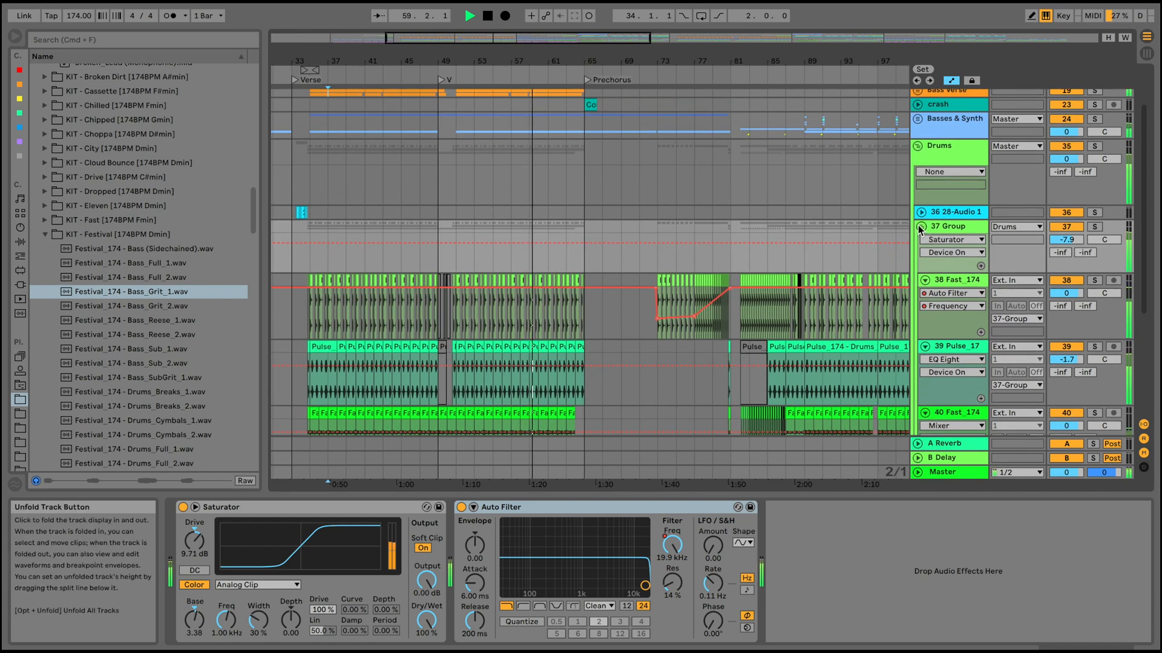
left_click(920, 228)
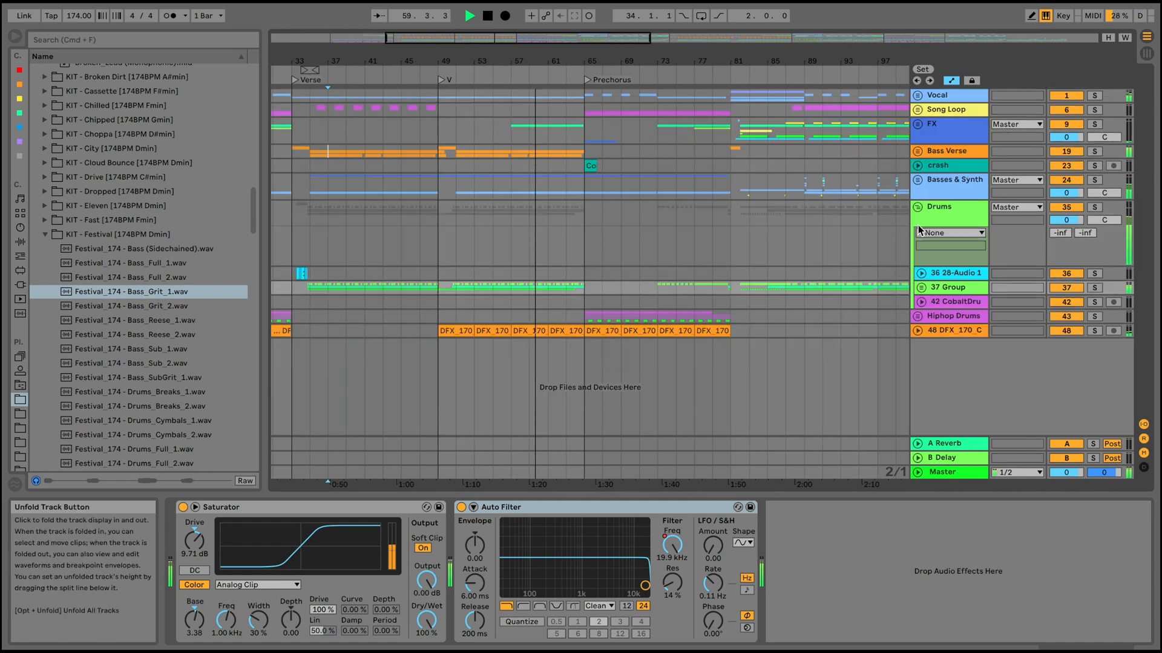
Unfold the FX group, fold its riser track 12, and follow the playback into the Prechorus at bar 65.
left_click(917, 125)
left_click(922, 271)
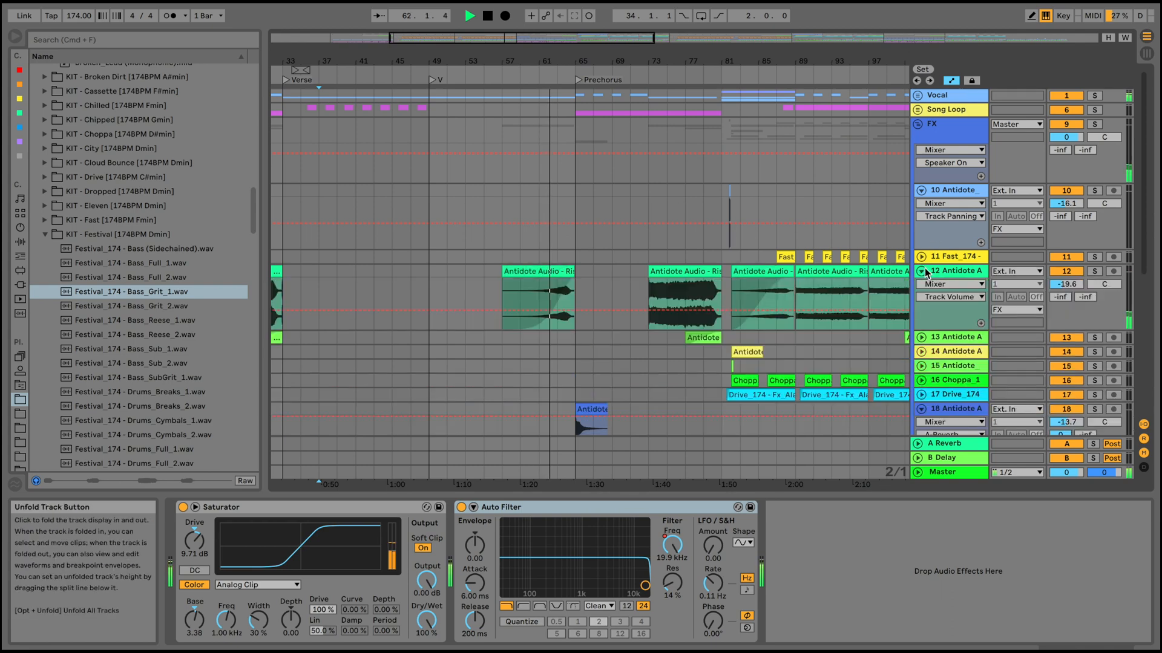
left_click(923, 271)
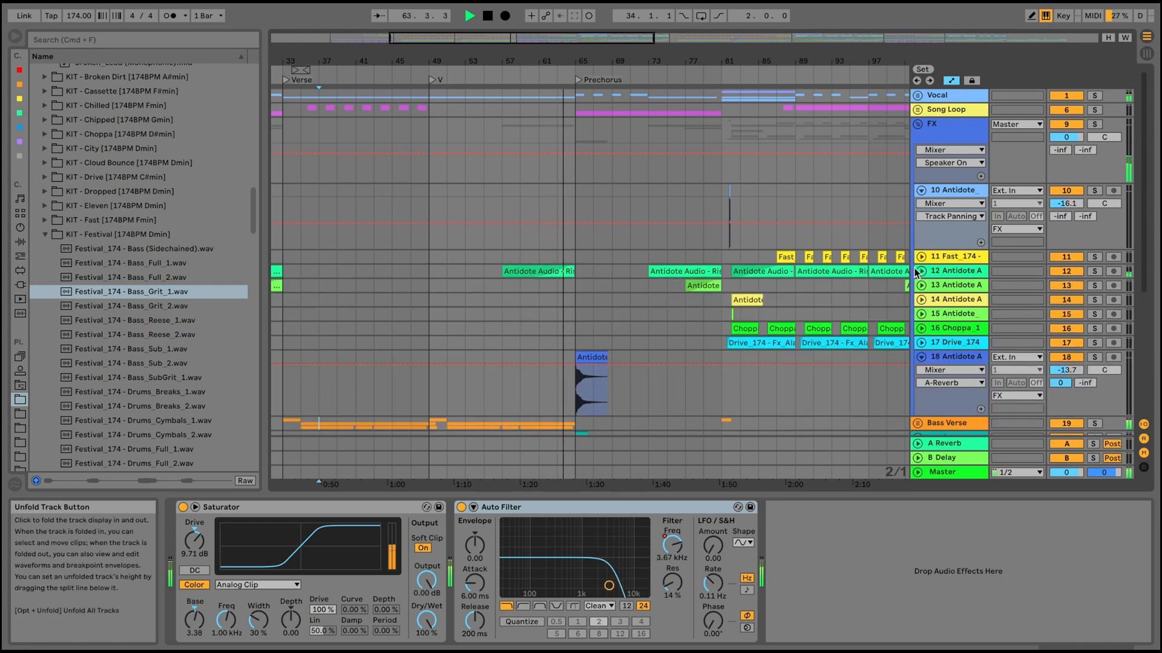
scroll(645, 208, "up", 4)
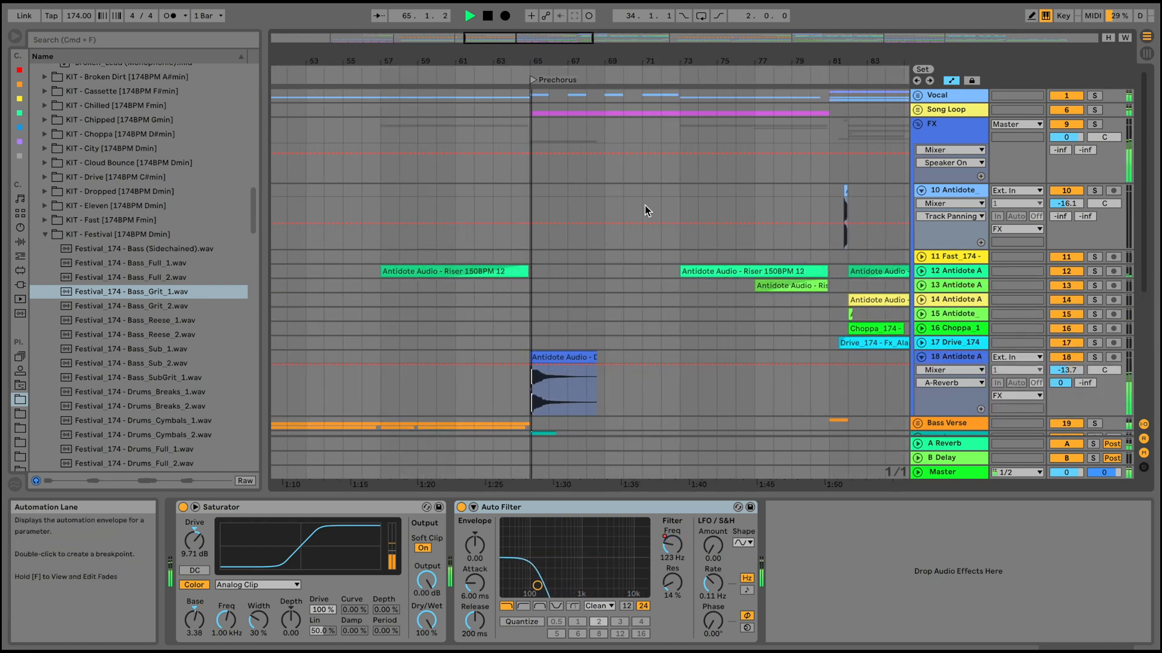
scroll(645, 210, "down", 5)
scroll(645, 208, "up", 1)
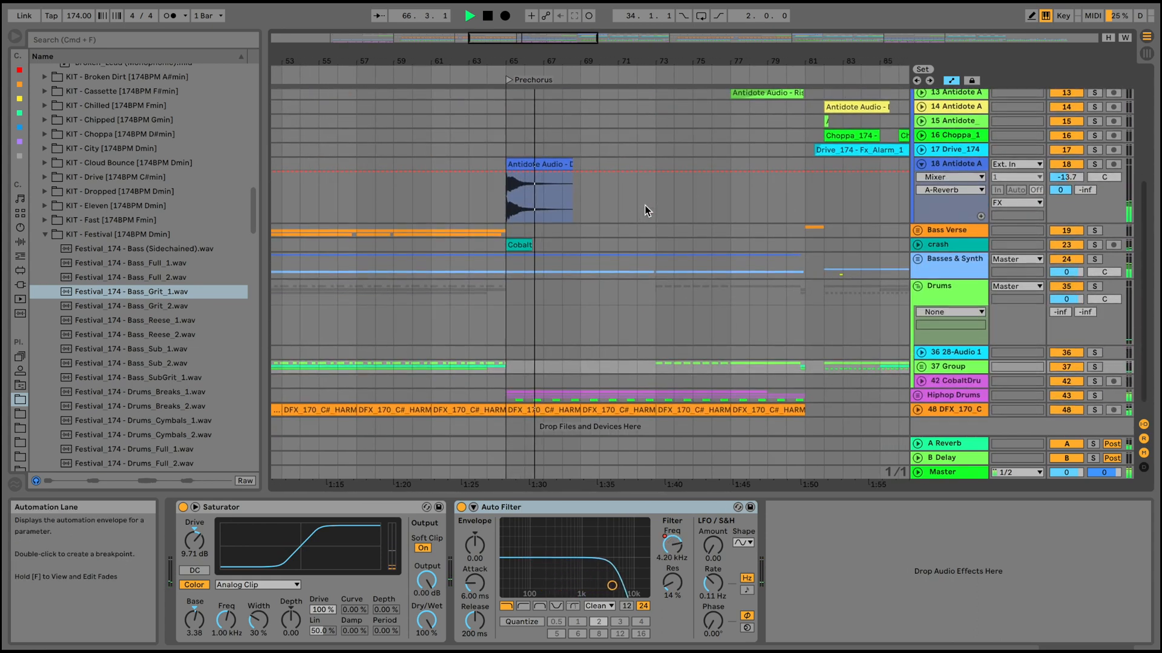
Unfold the Basses & Synth group, show the Synth Lead track's EQ Eight in the Prechorus, and fold the group again.
left_click(918, 261)
scroll(737, 280, "down", 3)
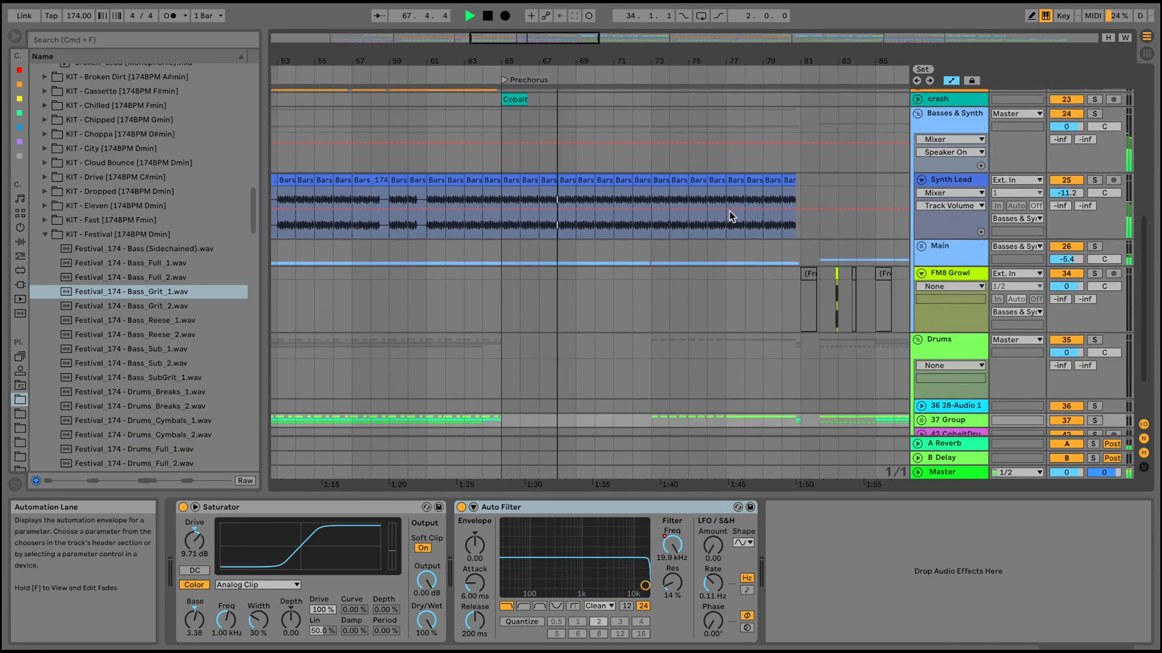
left_click(544, 180)
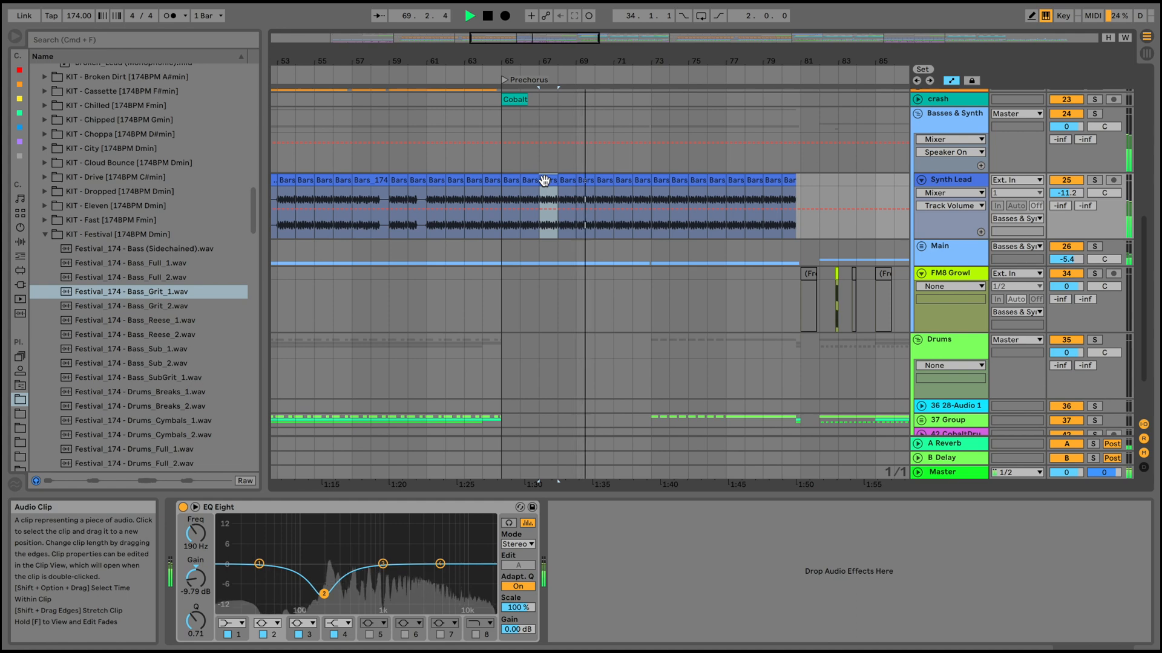
scroll(798, 211, "up", 1)
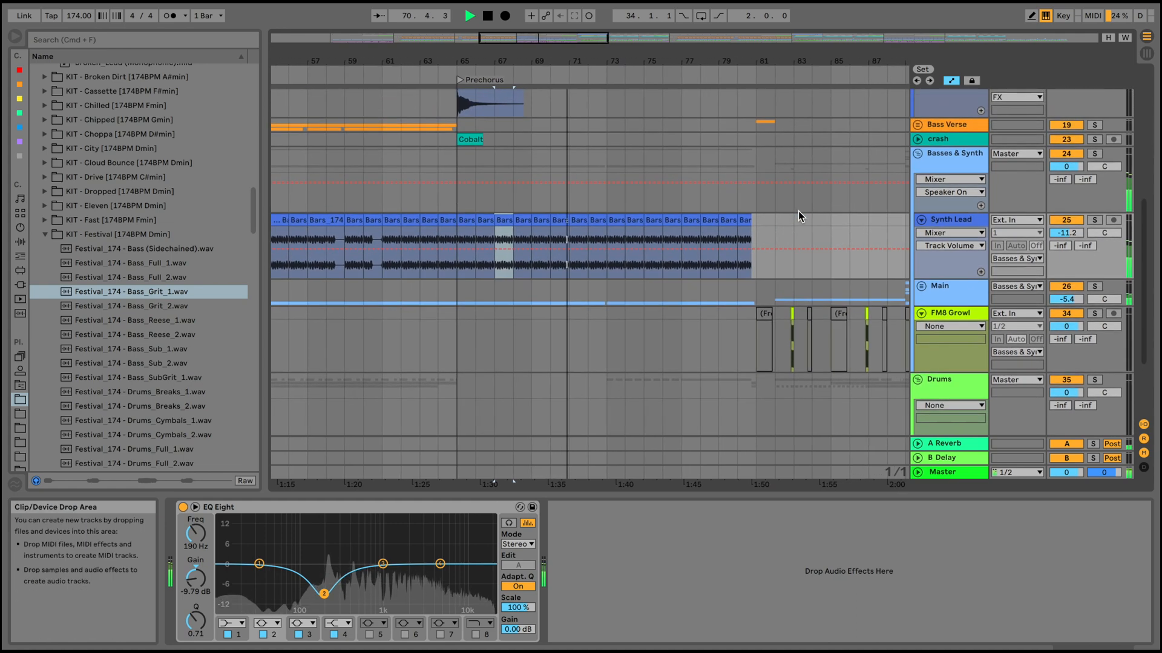
left_click(918, 154)
scroll(729, 205, "up", 4)
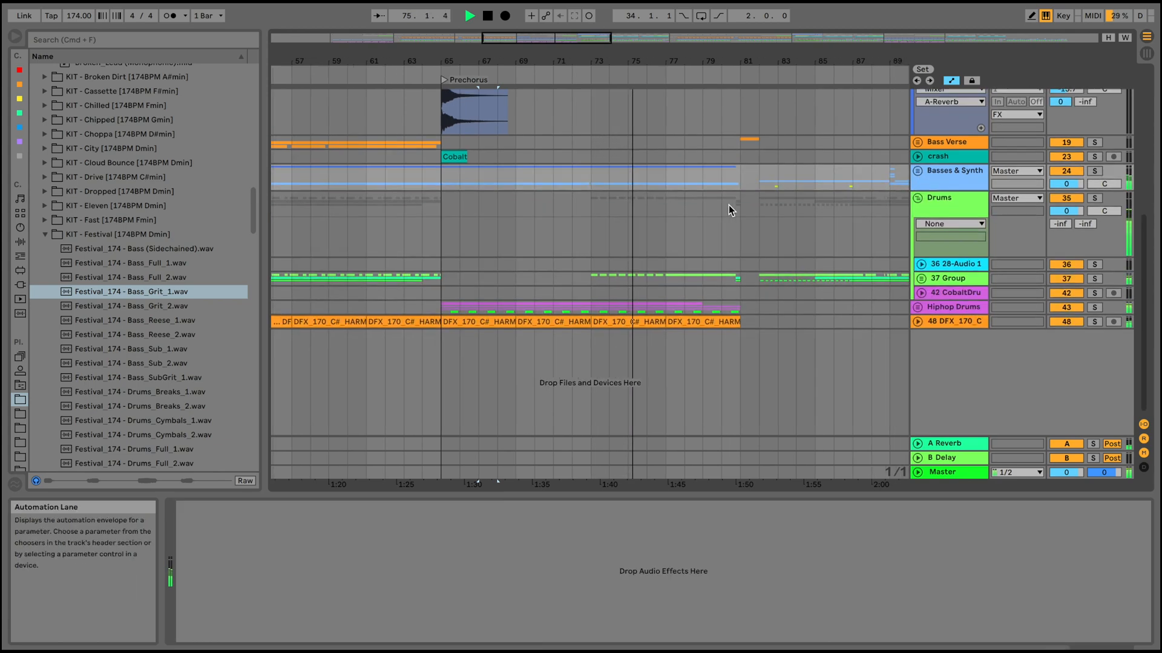
Unfold 37 Group and show the Auto Filter of track 38, following its clips and frequency automation past bar 81.
scroll(729, 205, "down", 1)
left_click(921, 351)
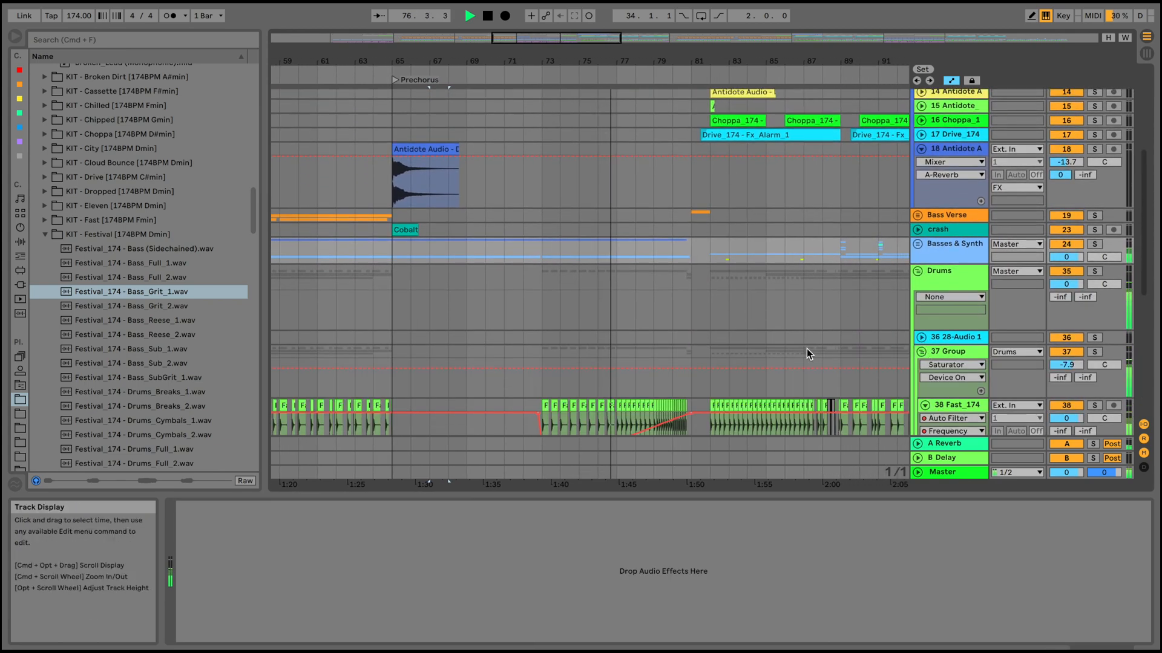
scroll(927, 306, "down", 3)
left_click(949, 274)
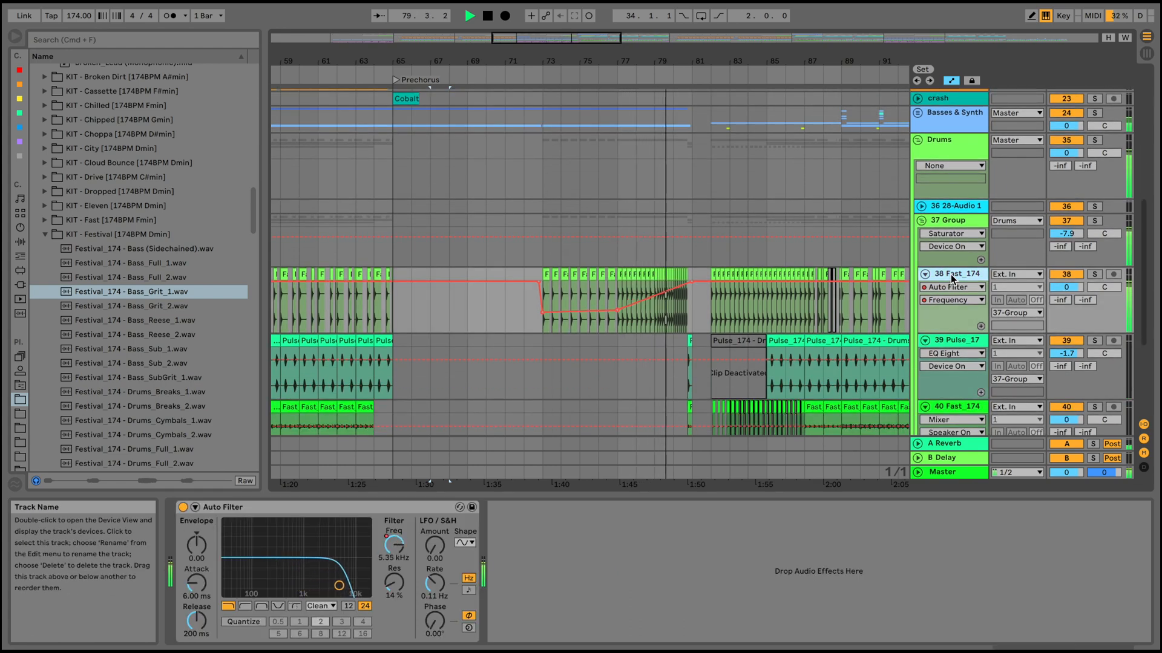
scroll(786, 264, "right", 3)
scroll(778, 267, "down", 3)
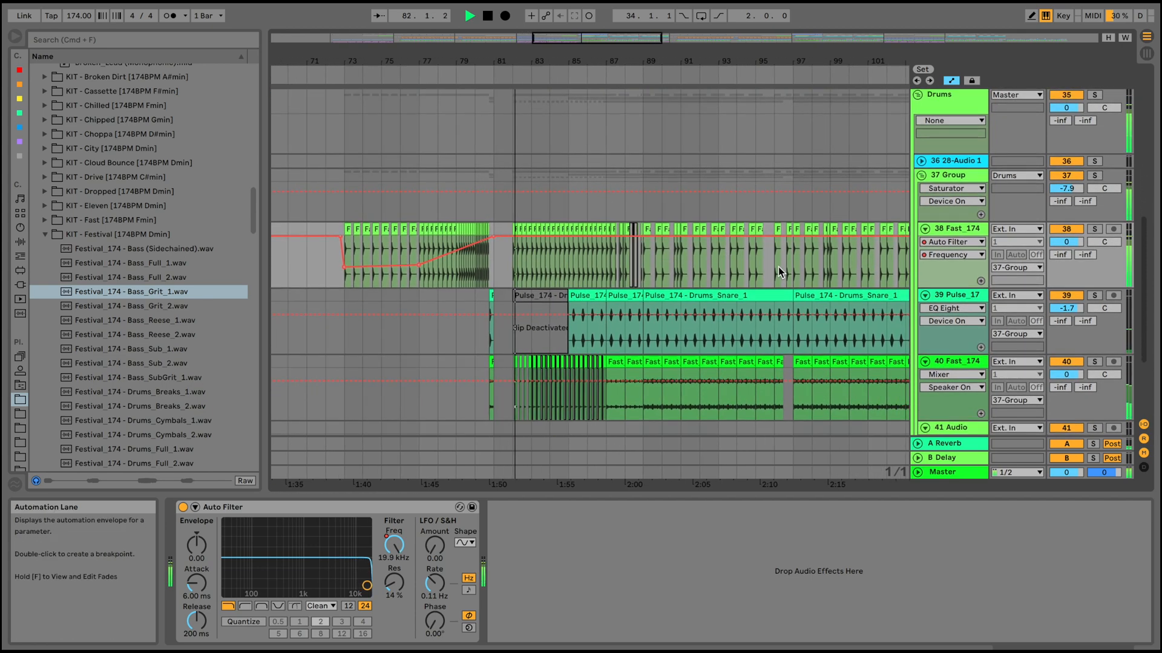
Show the Saturator and Auto Filter on 37 Group, and fold the group.
left_click(961, 175)
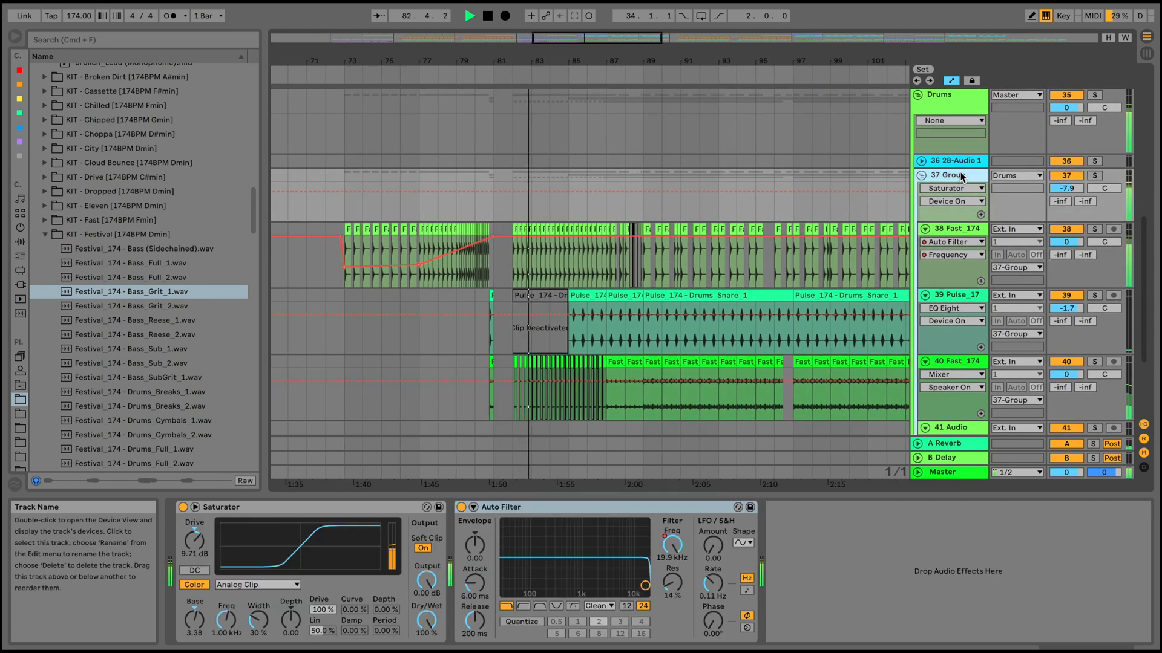
left_click(924, 228)
left_click(921, 175)
scroll(922, 188, "up", 4)
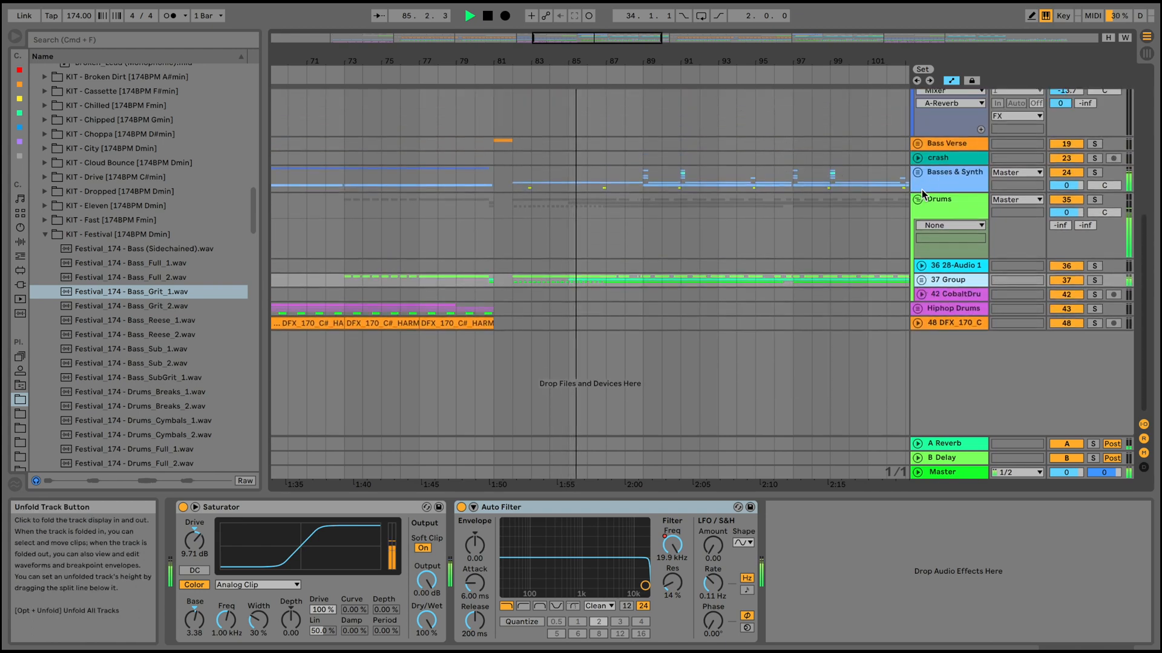
Fold the Drums group, and unfold Basses & Synth with its Main subgroup to show the bass tracks and effect chain.
left_click(918, 199)
left_click(919, 175)
scroll(907, 255, "down", 2)
left_click(921, 260)
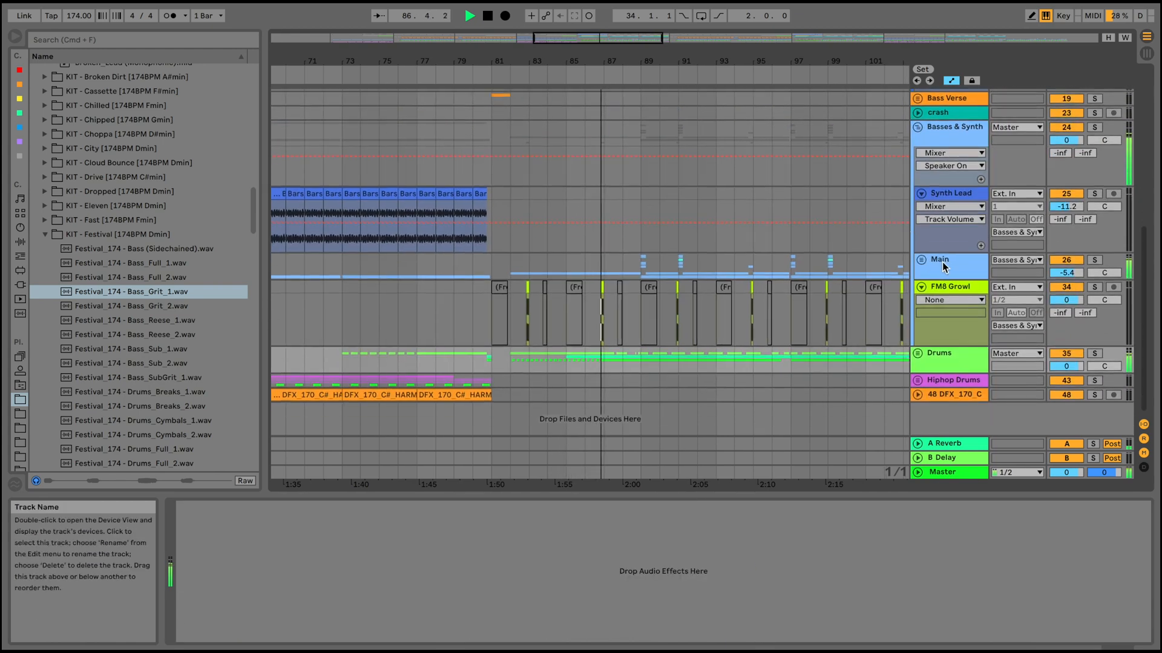
left_click(922, 260)
scroll(864, 281, "down", 5)
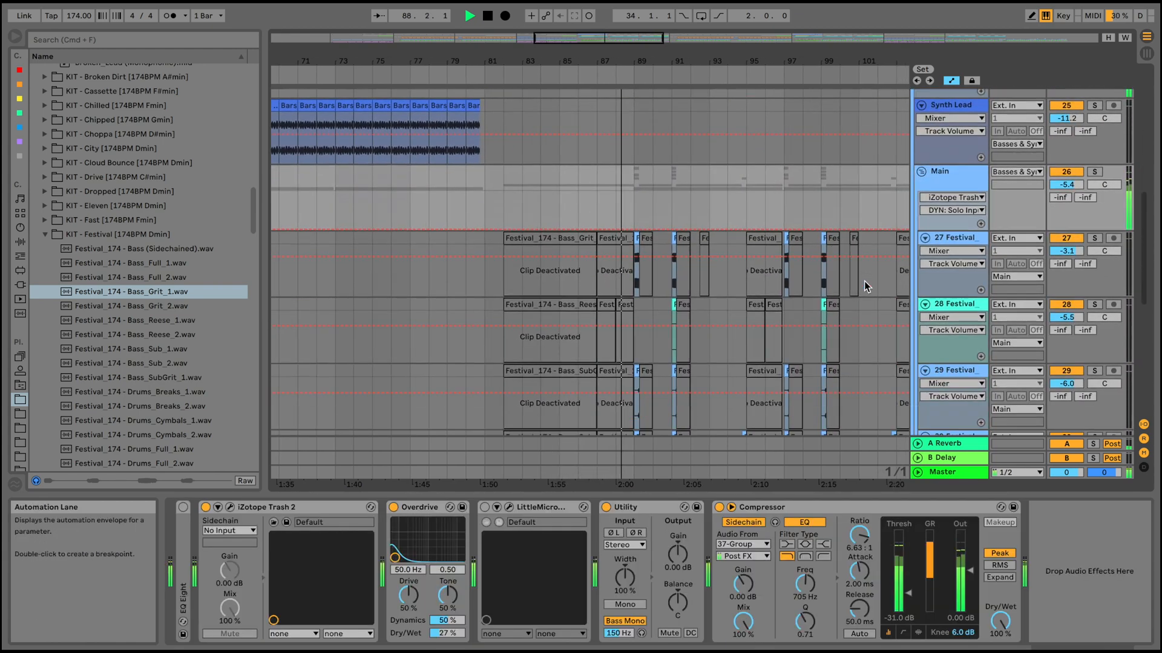
Examine the Main group's bass clips closely from bar 89 onward, and show the EQ Eight on track 32.
left_click_drag(631, 54, 632, 54)
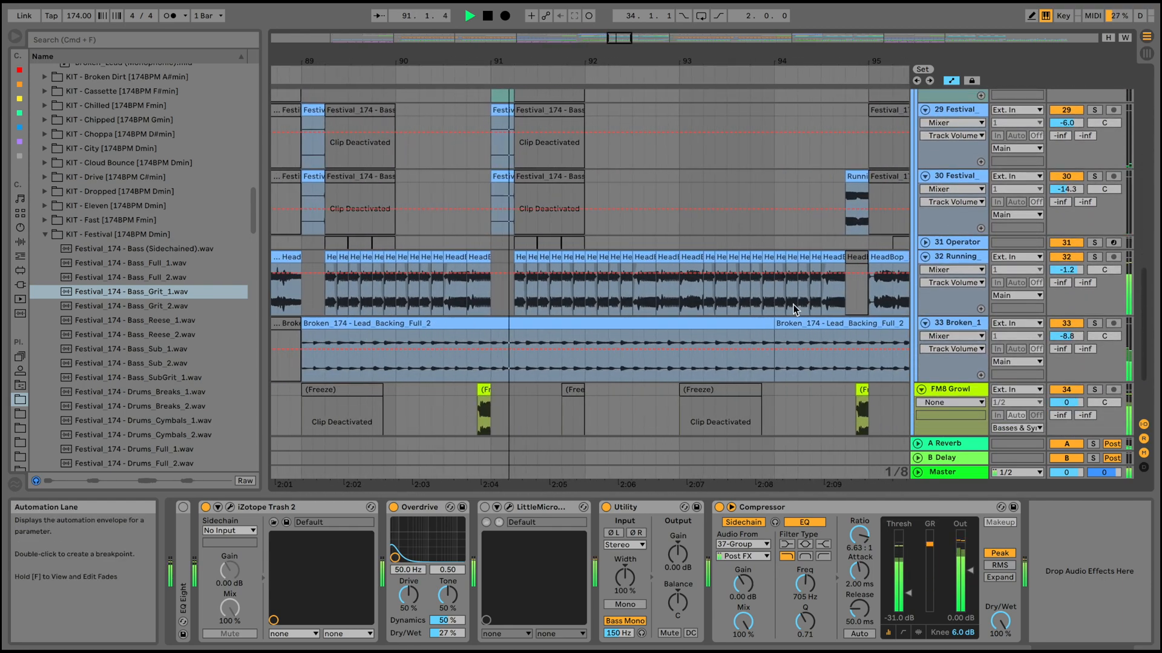
left_click(963, 259)
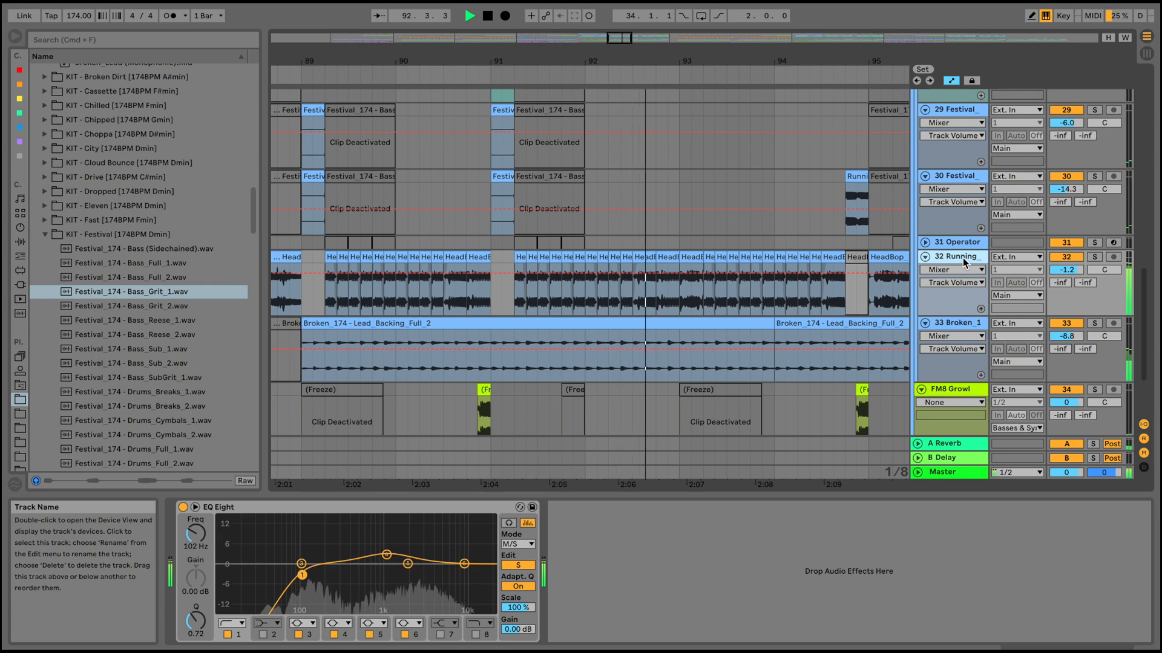
scroll(696, 288, "right", 10)
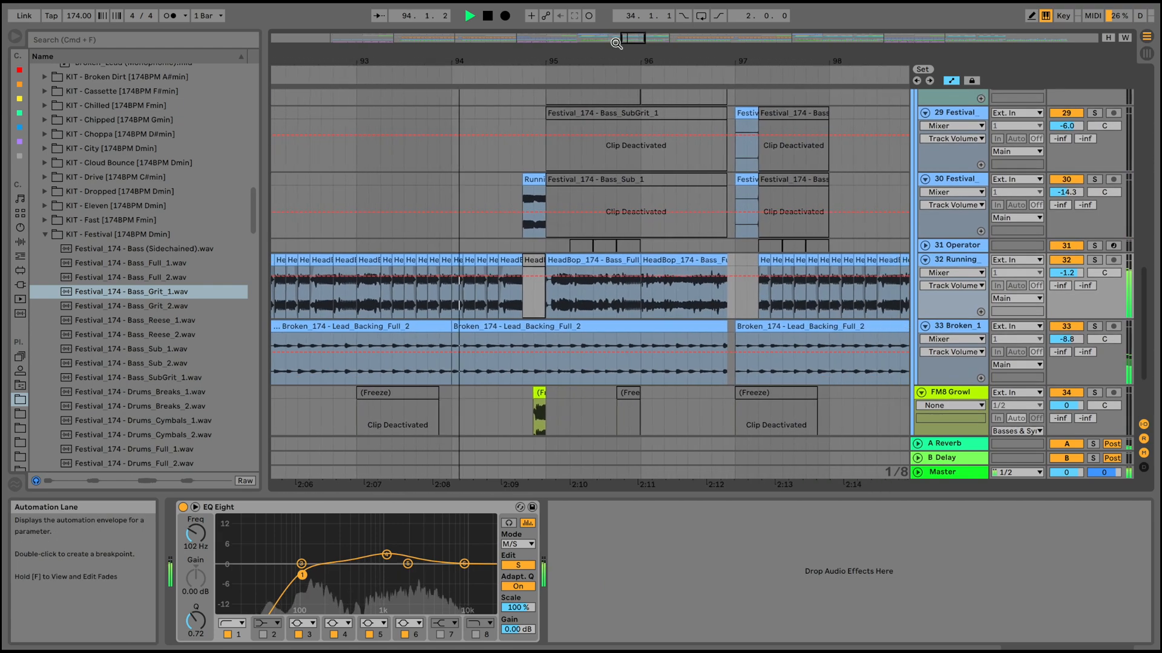
left_click_drag(616, 61, 616, 19)
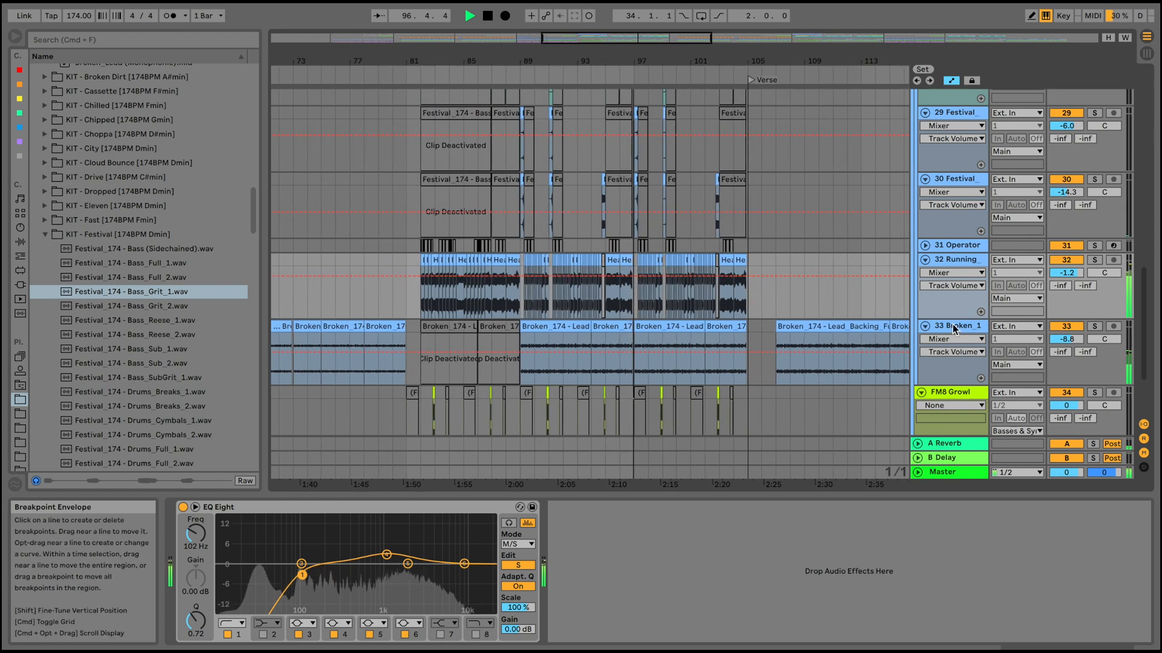
Fold tracks 33, FM8 Growl and 32, review the Festival bass tracks up to the second Verse, and fold the Main group.
left_click(925, 326)
left_click(921, 341)
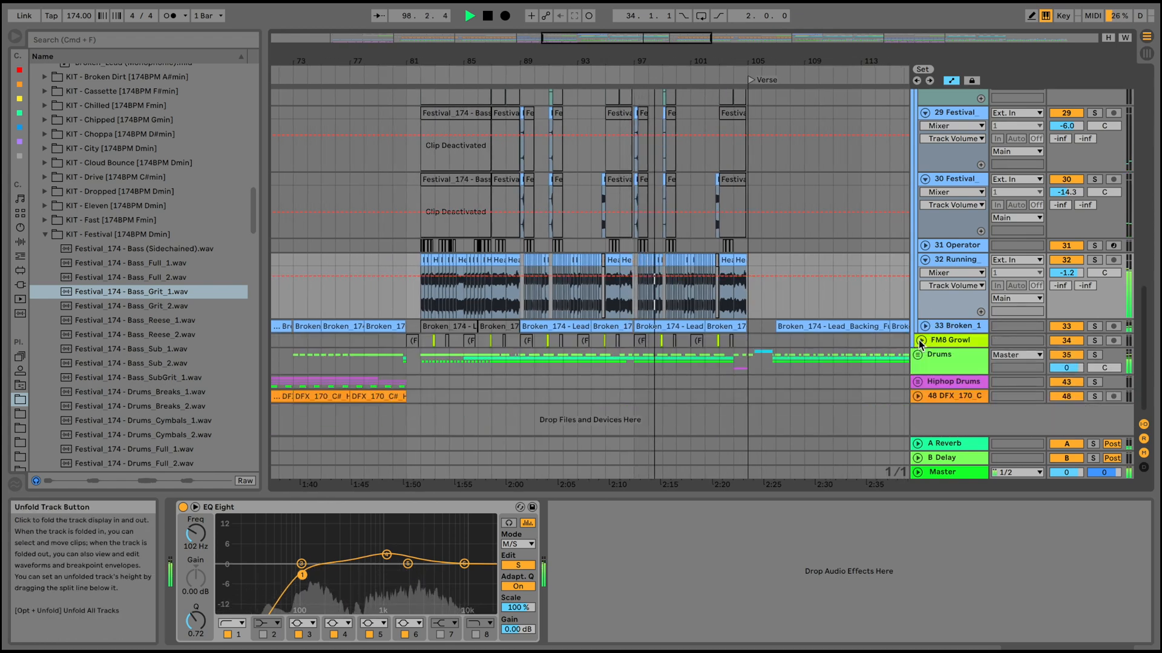
left_click(925, 261)
scroll(786, 246, "up", 3)
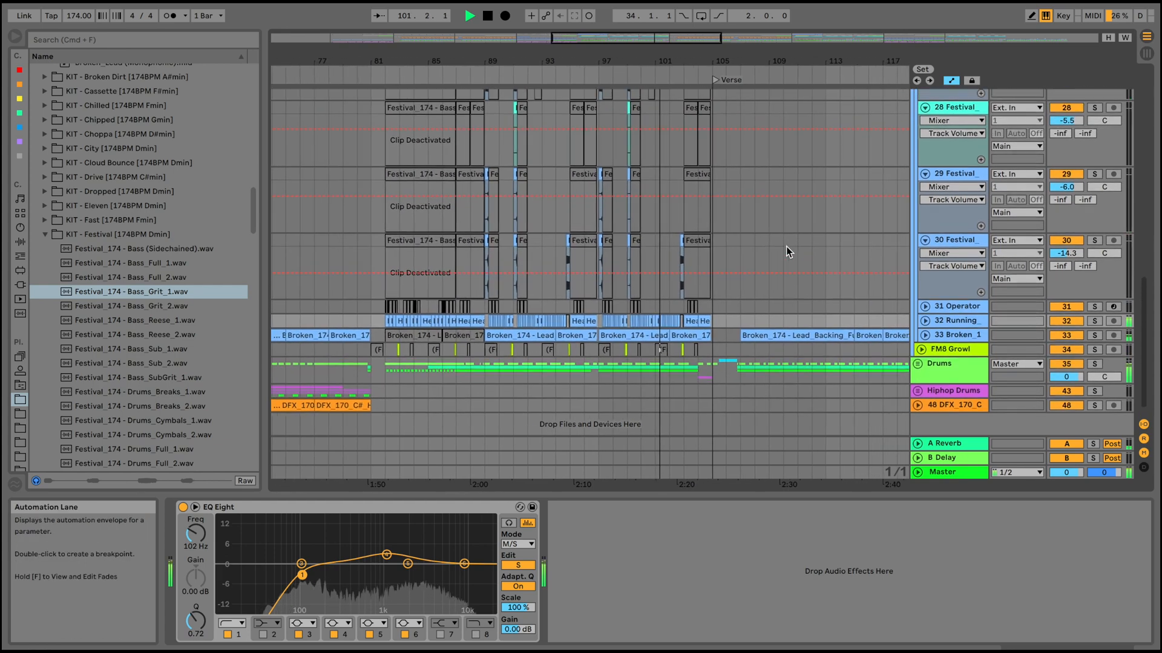
scroll(786, 245, "up", 3)
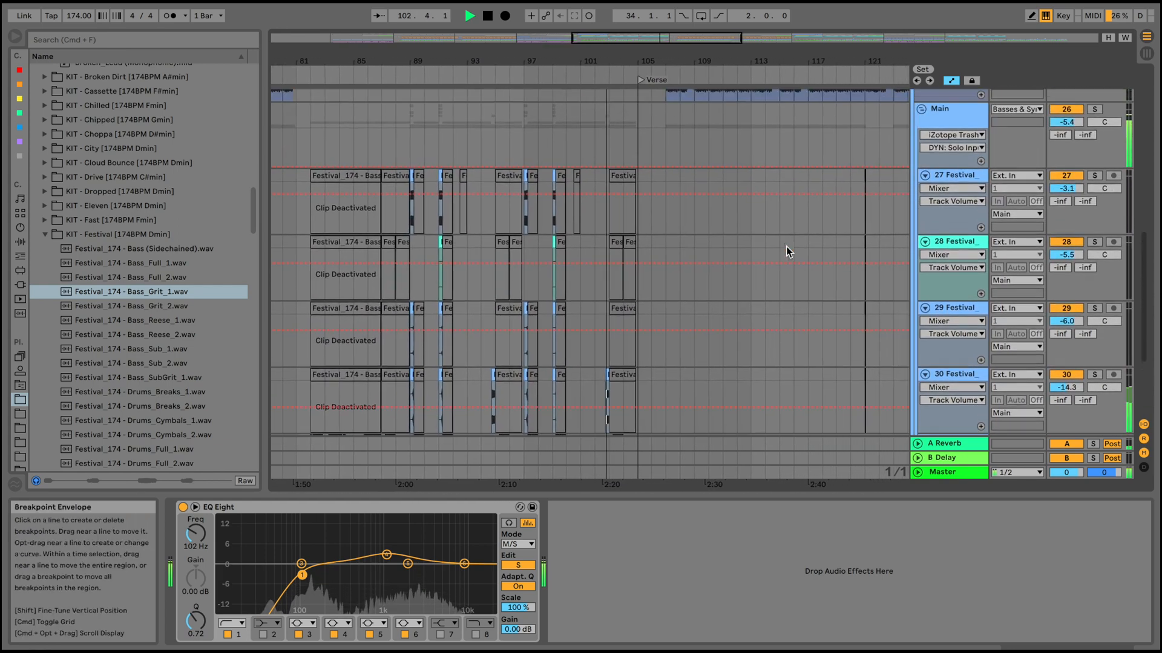
scroll(786, 245, "up", 2)
left_click(922, 157)
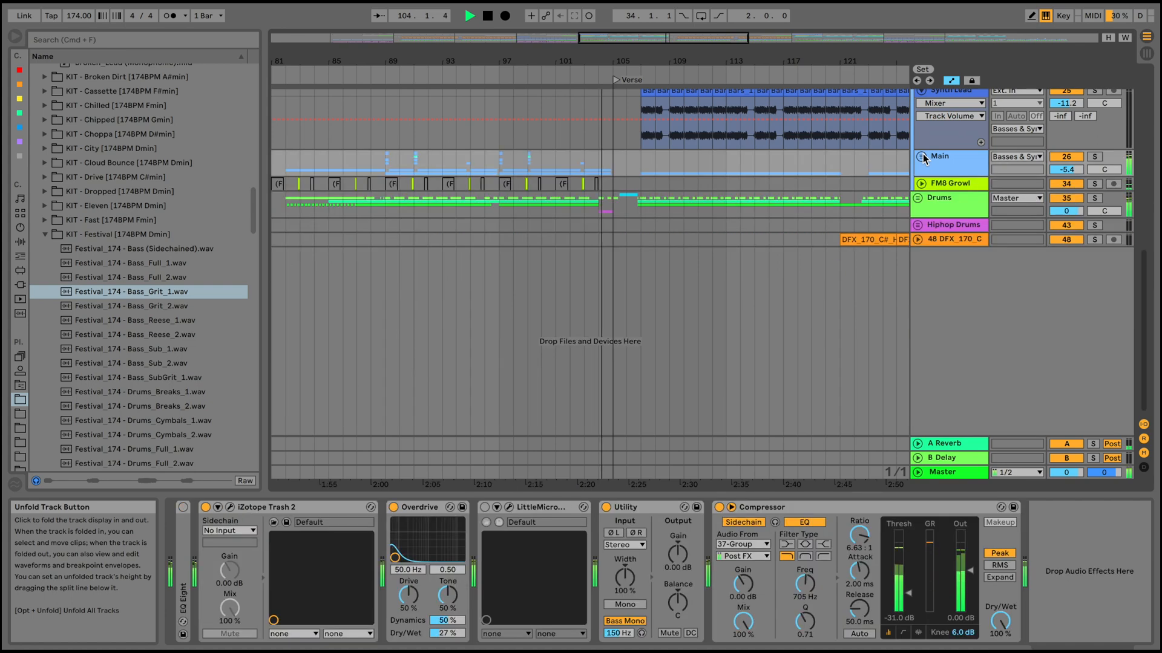
Unfold the Bass Verse group and examine its Serum, Broken and Bars clips in the Verse at bar 105.
scroll(688, 210, "up", 5)
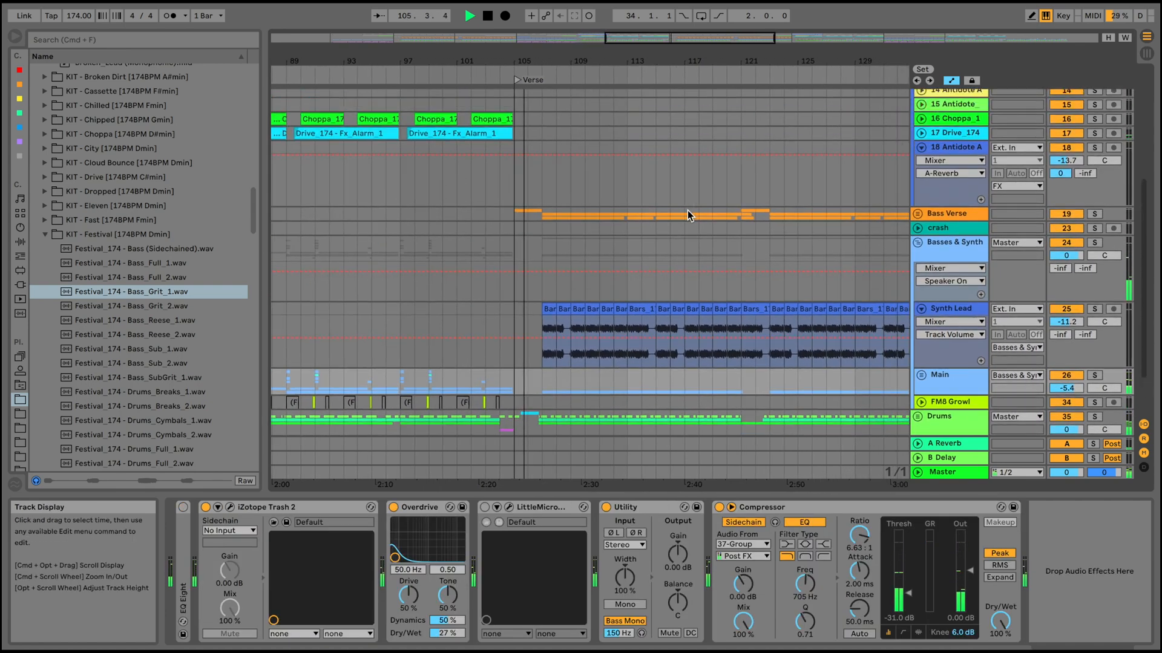
left_click(918, 213)
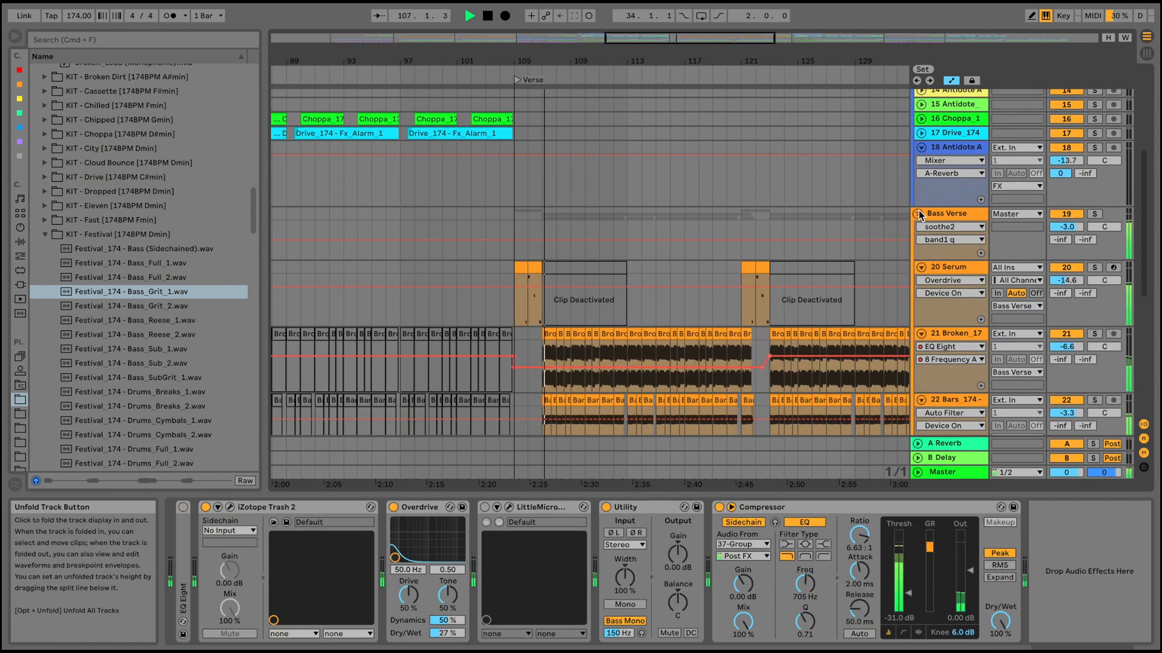
scroll(709, 241, "down", 5)
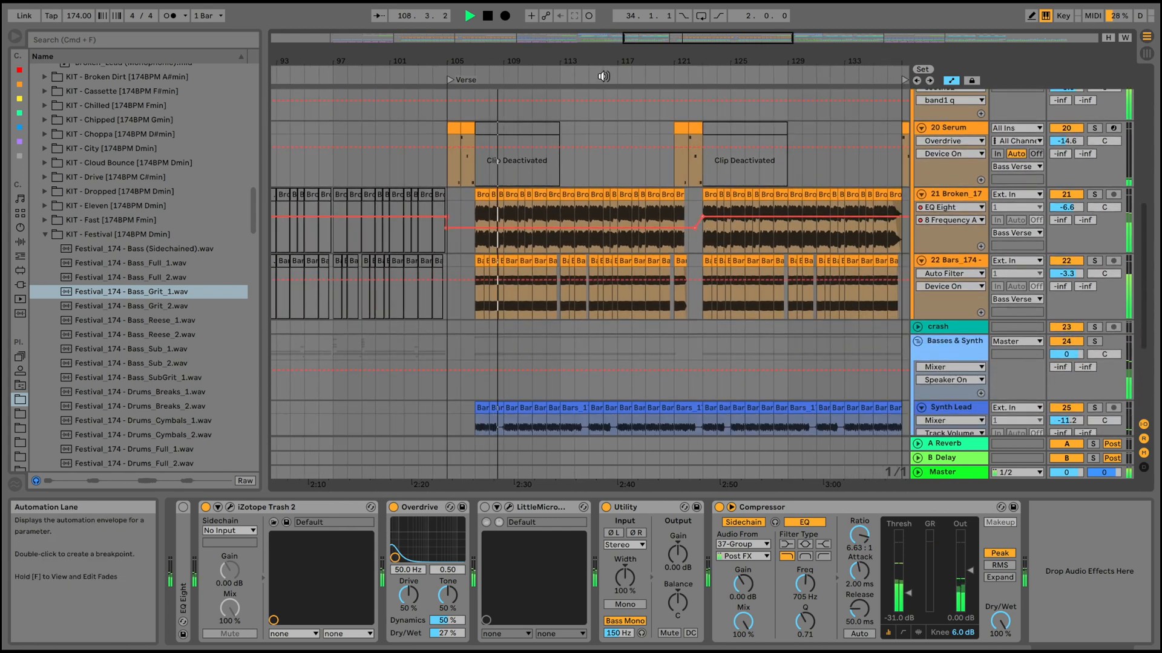
left_click_drag(603, 60, 601, 97)
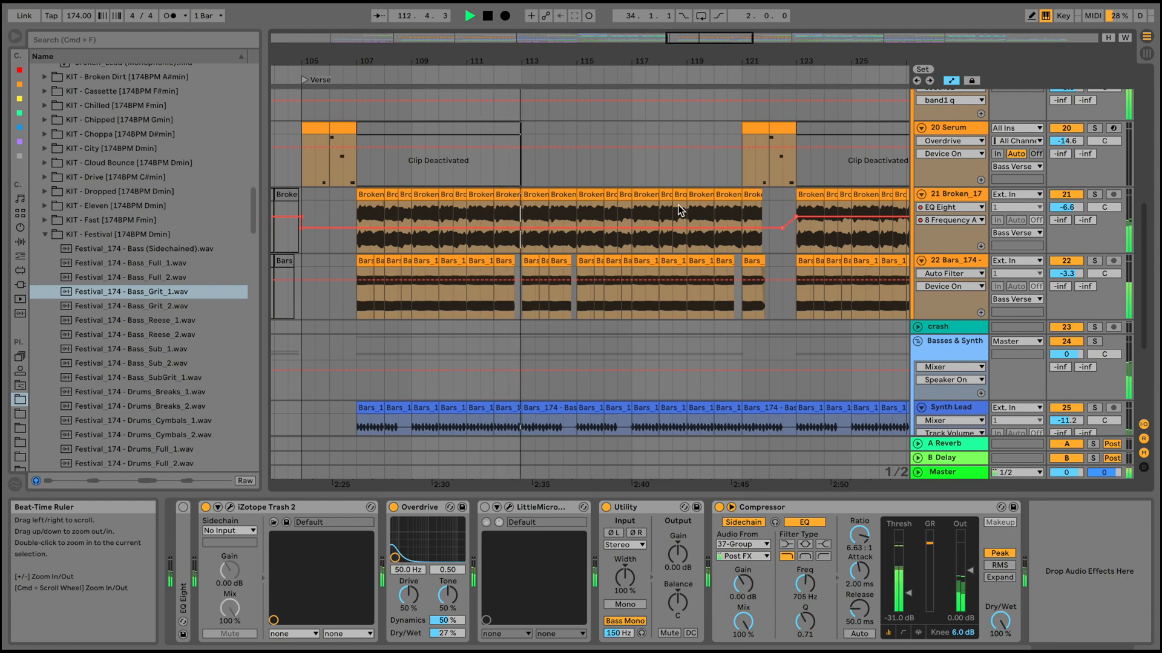
scroll(677, 209, "down", 5)
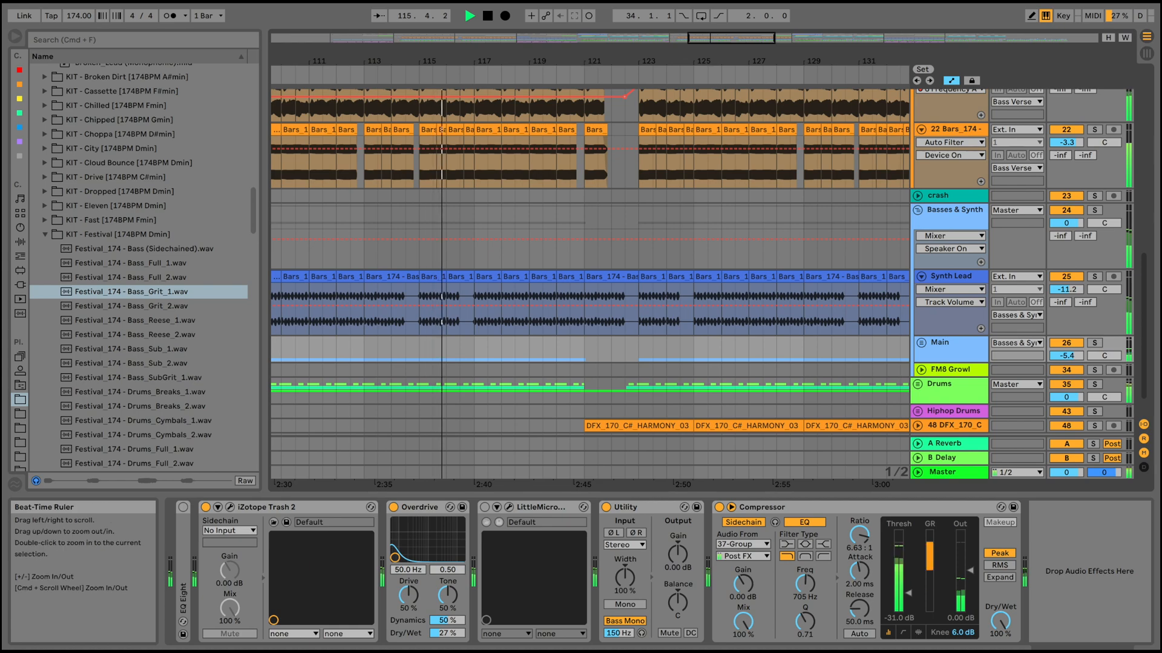
Fold the FX and Bass Verse groups, unfold the Vocal group, and open the Verse's Acapella clip to show its sample settings.
left_click_drag(581, 60, 581, 44)
scroll(667, 219, "up", 5)
scroll(666, 216, "up", 8)
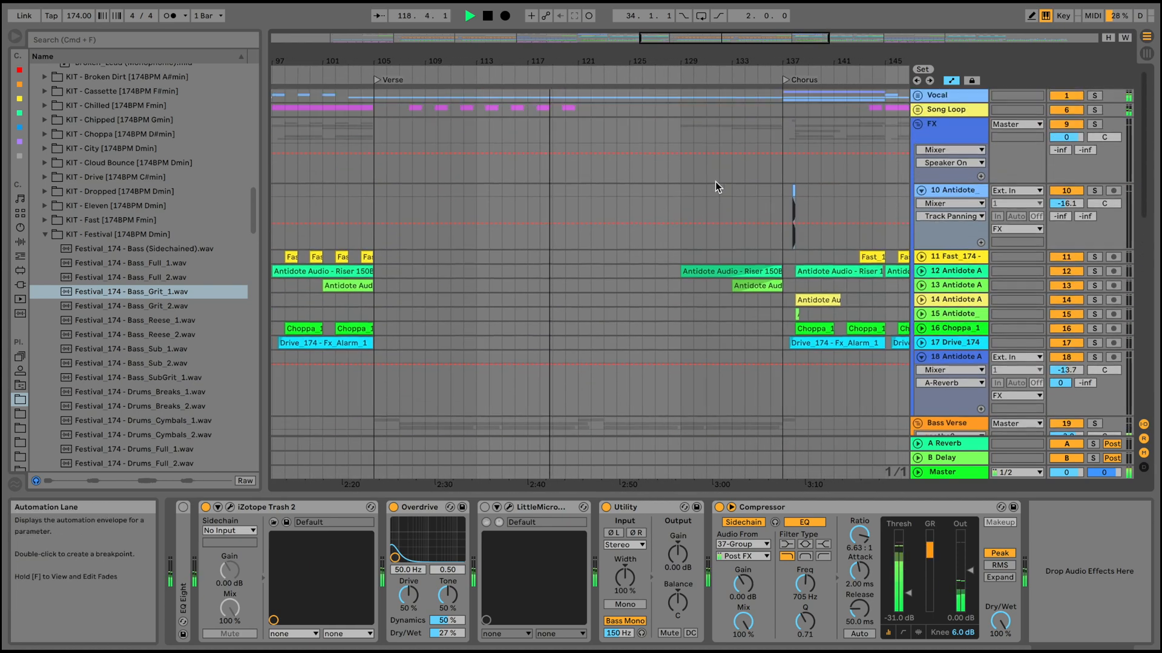
left_click(918, 124)
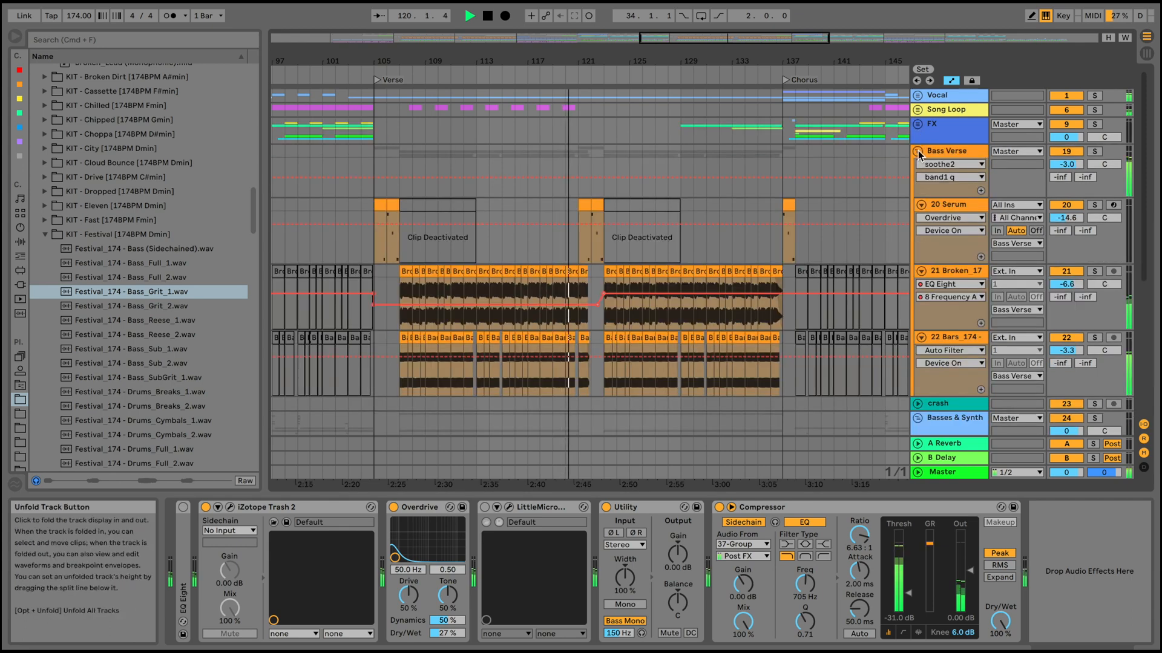
left_click(917, 97)
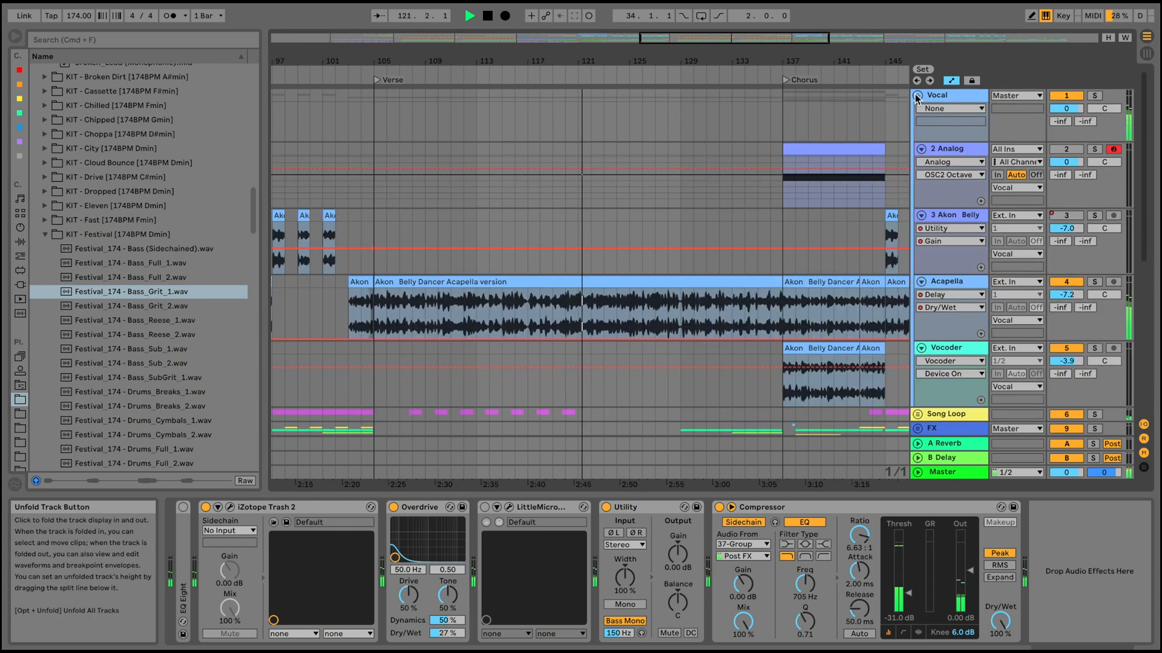
left_click(579, 281)
double_click(579, 281)
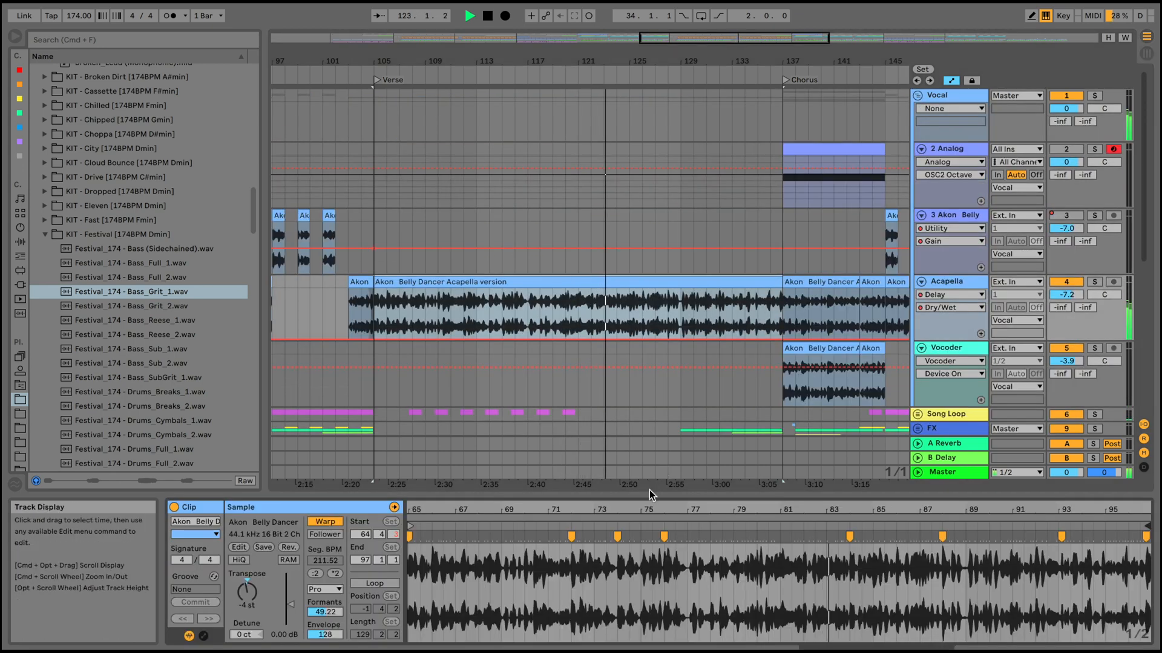
Fold Basses & Synth, unfold the FX group, and show the riser clips on tracks 13 and 12 before the Chorus.
scroll(792, 248, "down", 5)
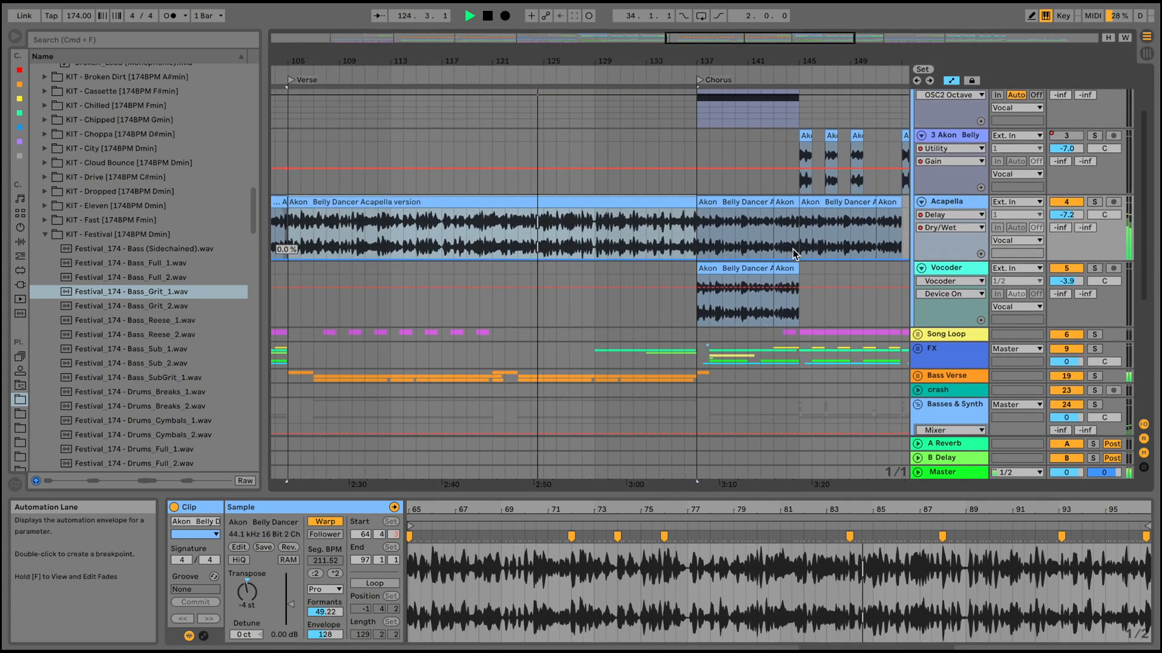
scroll(793, 249, "down", 2)
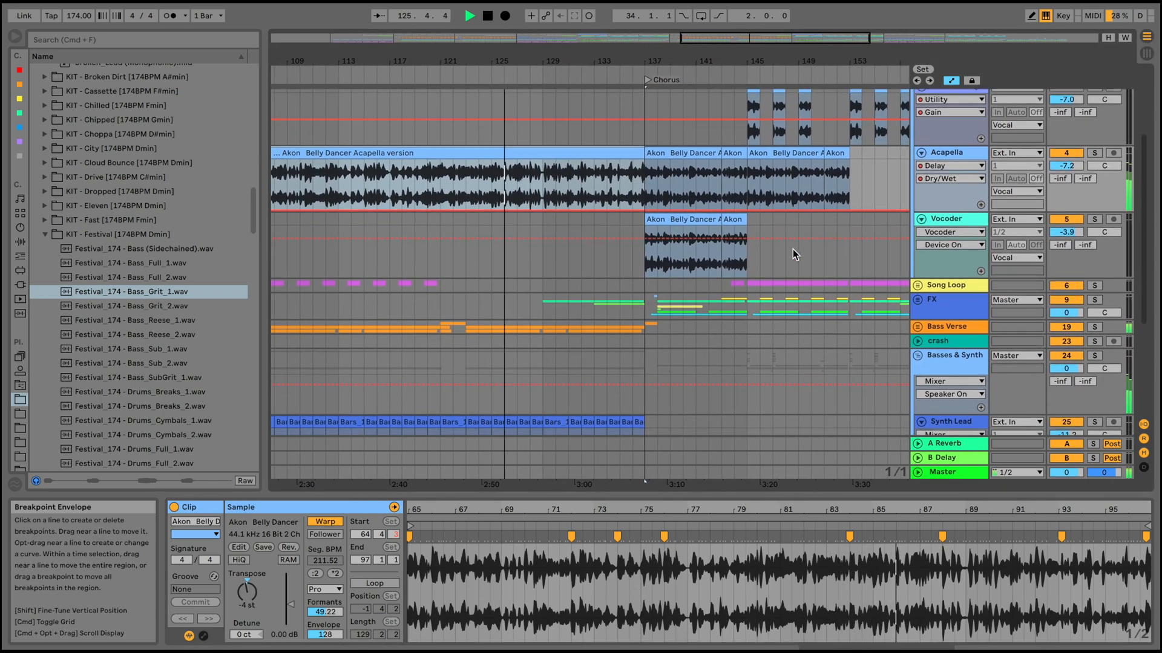
scroll(792, 249, "down", 3)
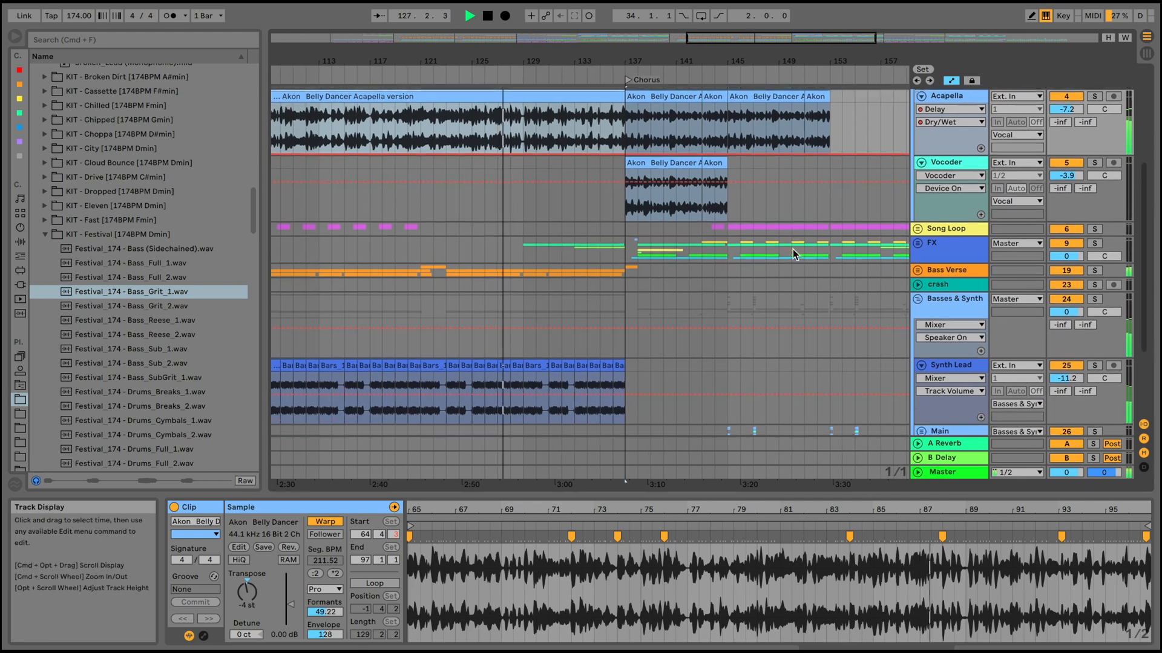
scroll(792, 254, "up", 1)
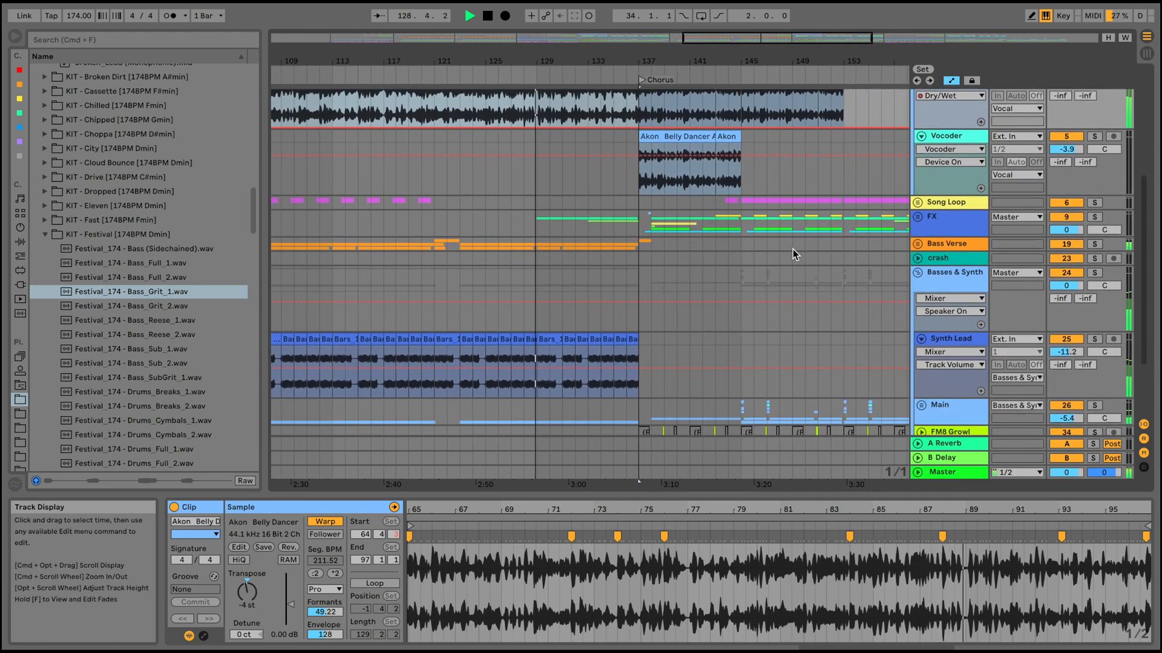
left_click(917, 280)
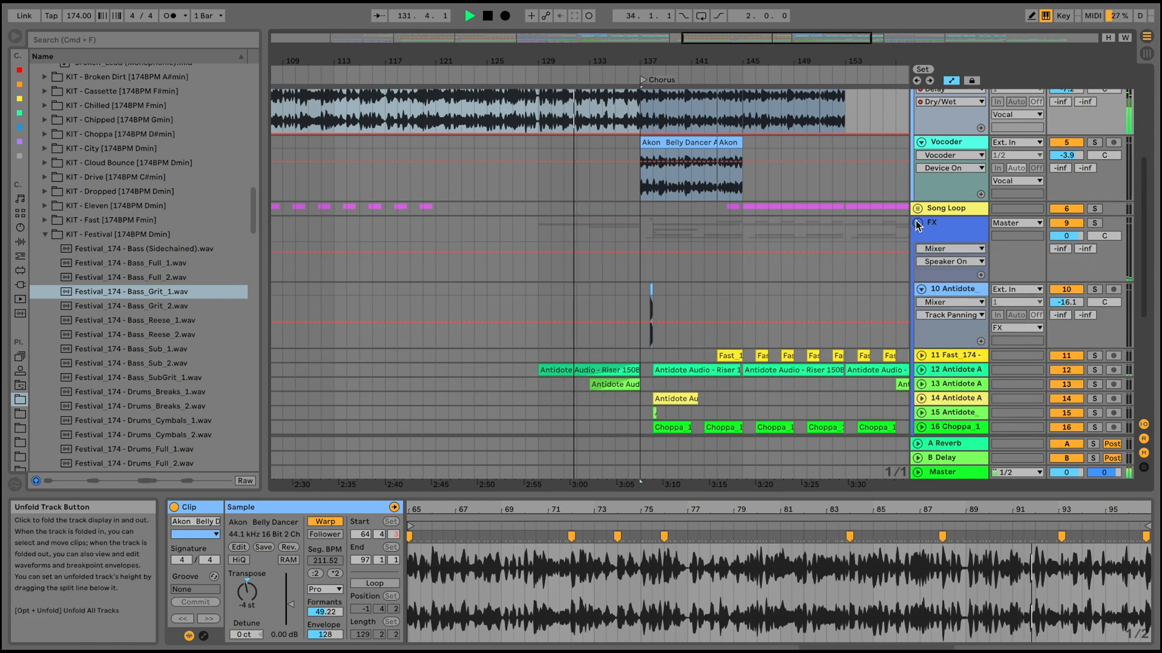
left_click(917, 223)
left_click(626, 384)
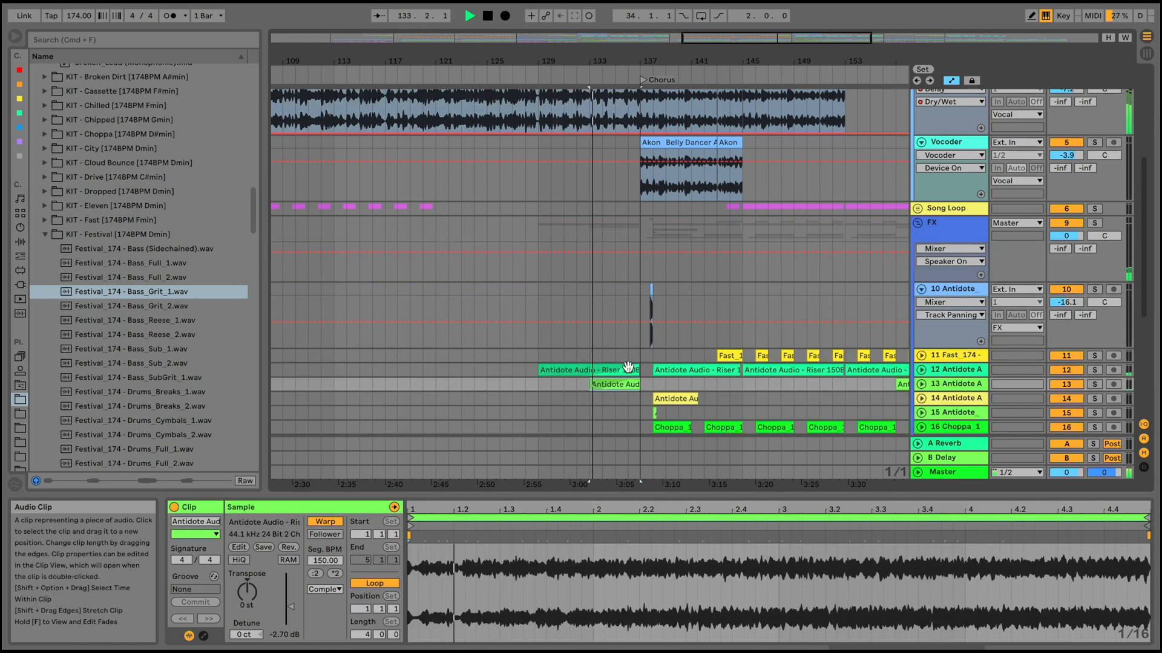
left_click(628, 367)
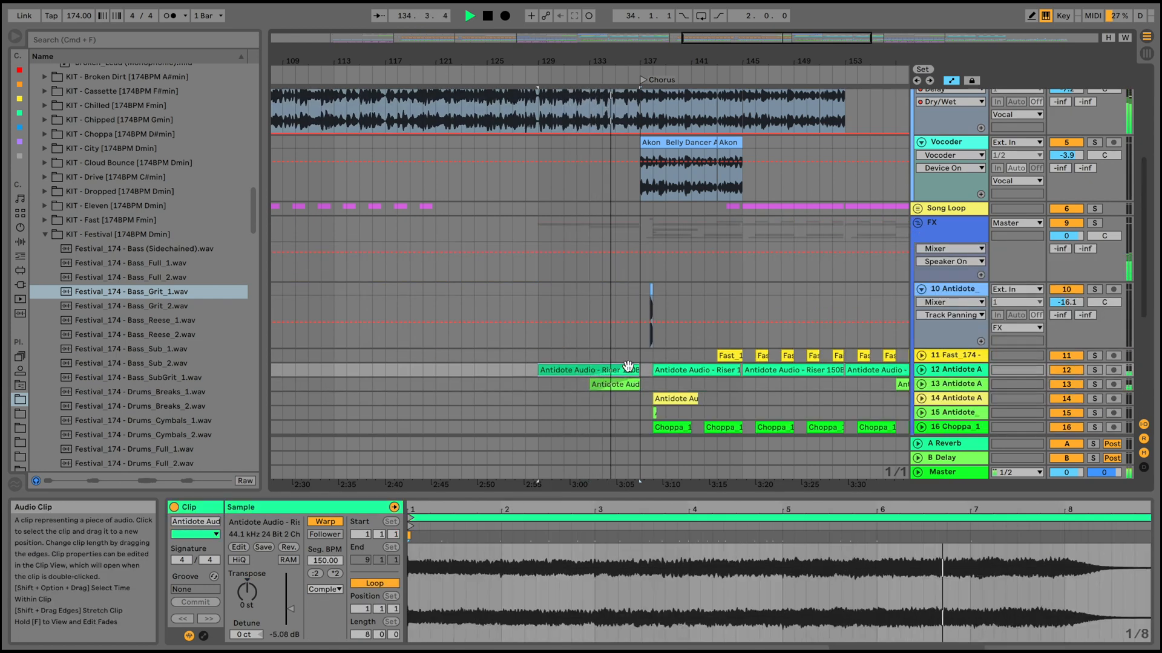
Fold the FX group and bring the Vocal group's tracks into view at the Chorus from bar 137.
left_click_drag(703, 61, 703, 8)
scroll(787, 237, "up", 2)
scroll(787, 238, "right", 2)
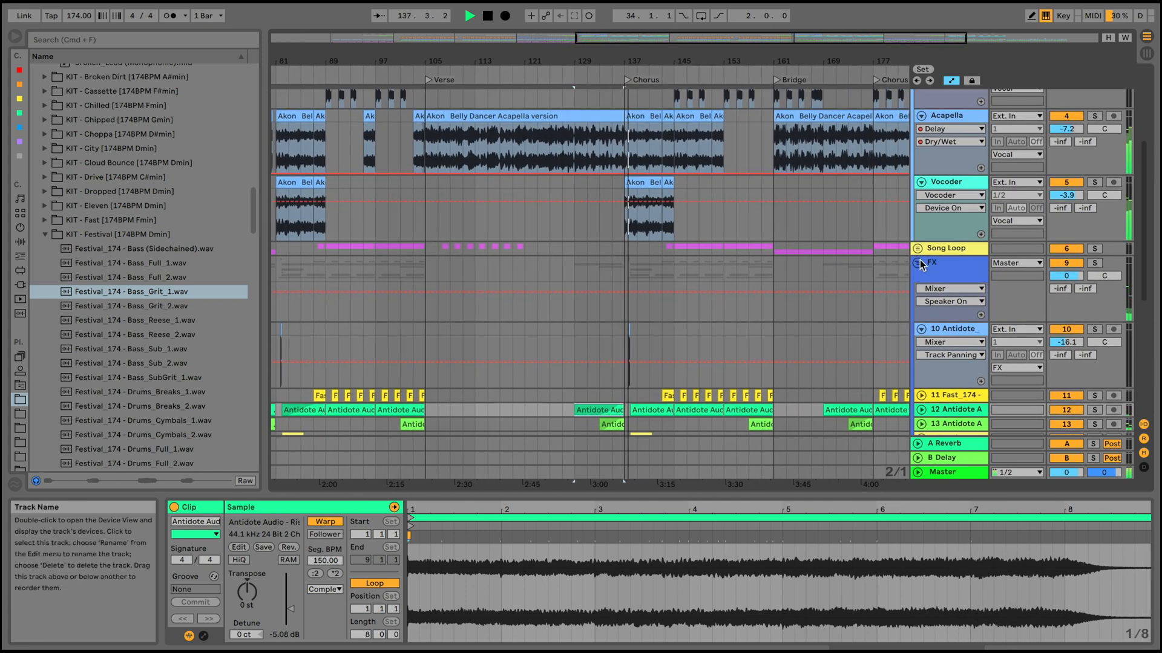
left_click(918, 265)
scroll(678, 223, "up", 1)
scroll(678, 223, "right", 2)
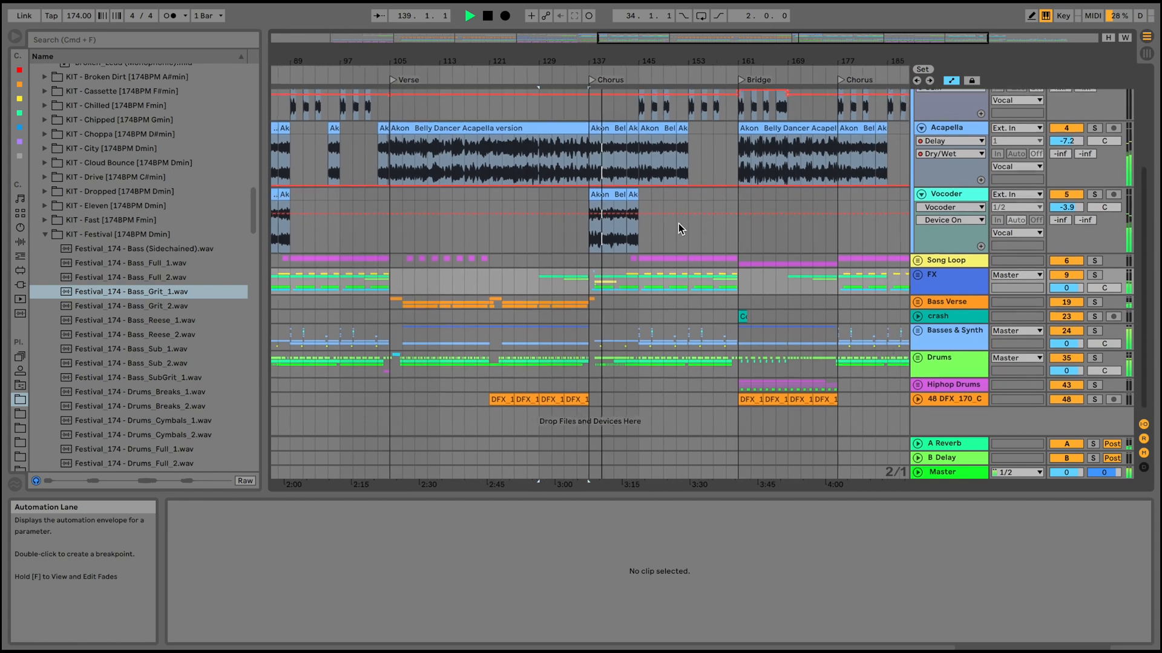
scroll(678, 223, "up", 3)
scroll(677, 223, "right", 1)
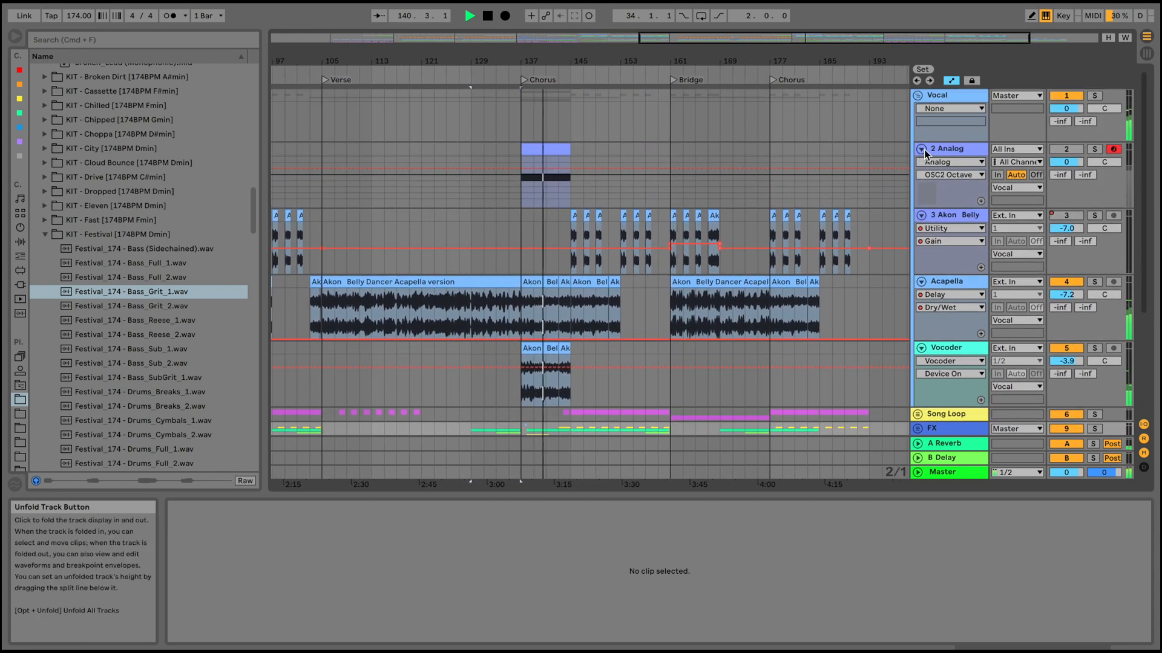
Fold the 2 Analog track, select the Vocoder track and examine its clips in the Chorus at bar 137.
left_click(921, 150)
left_click(942, 296)
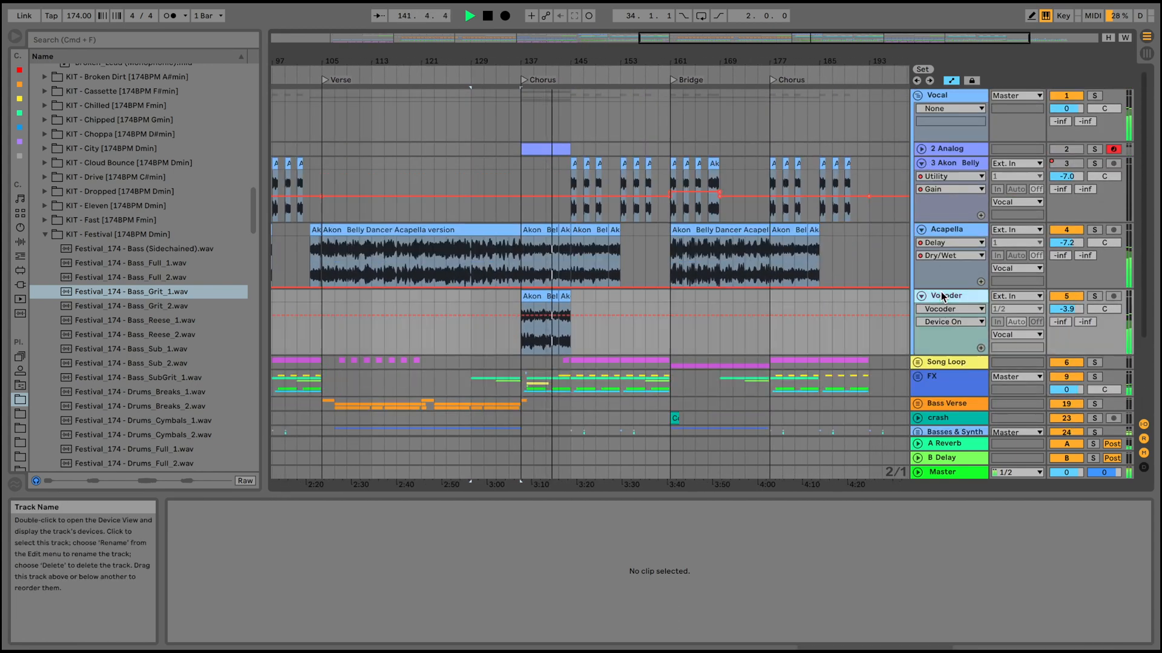
scroll(849, 282, "down", 2)
scroll(849, 282, "right", 1)
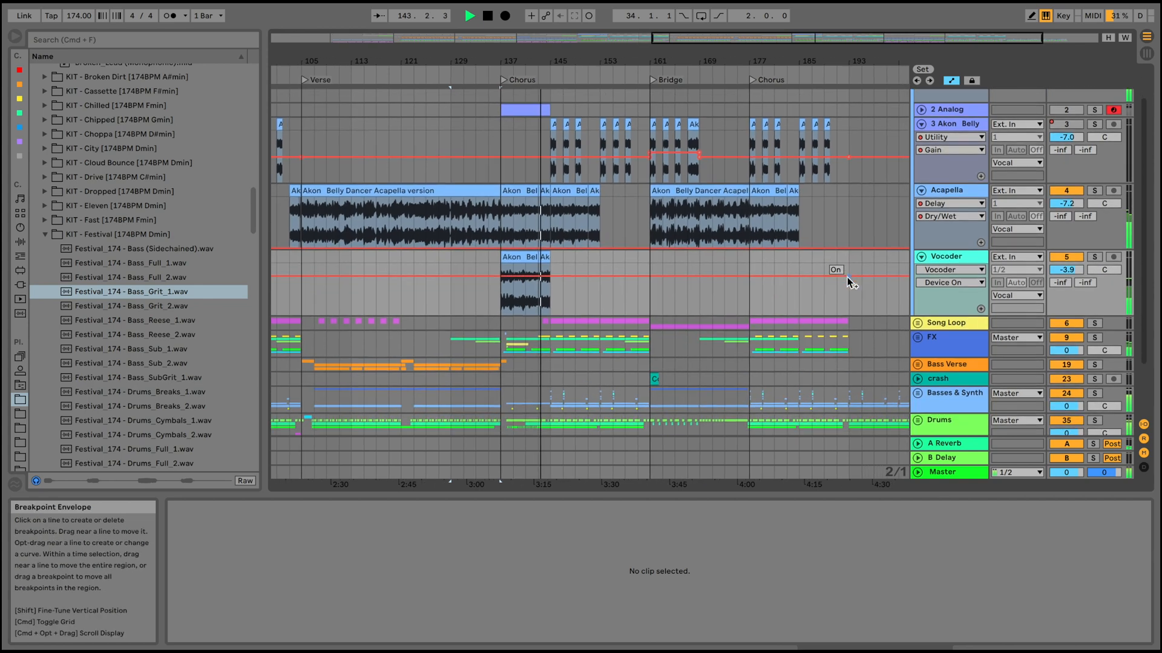
scroll(847, 278, "right", 1)
scroll(847, 277, "up", 1)
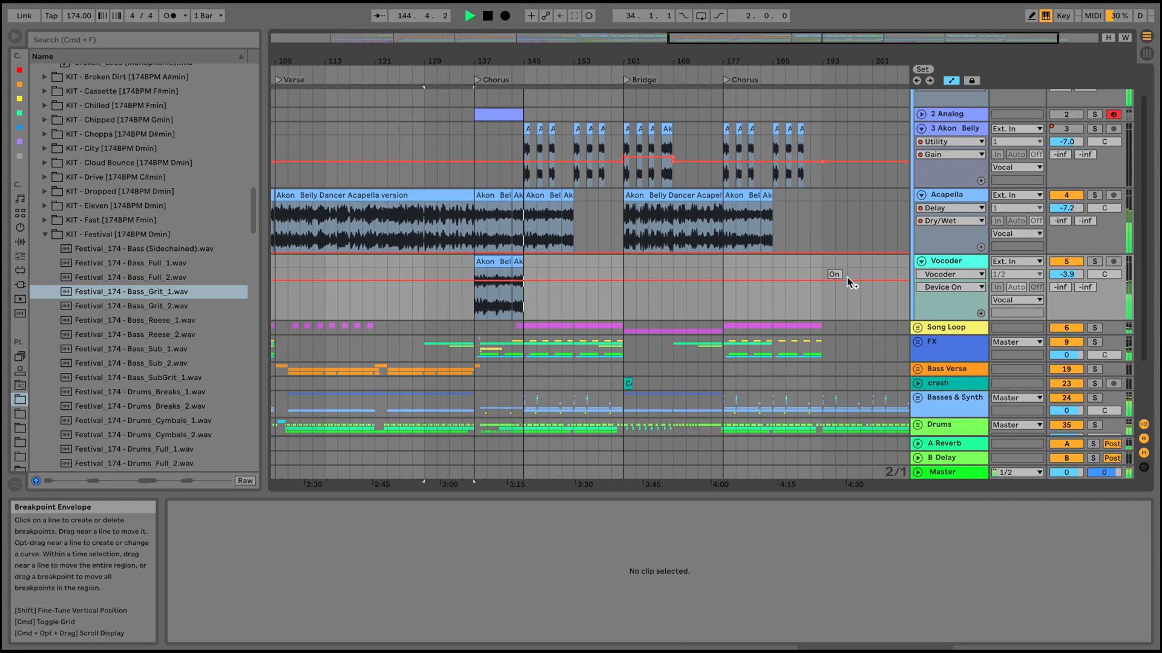
Select the 3 Akon Belly track and the Acapella track to show their vocal clips in the second half of the Chorus.
left_click_drag(572, 61, 571, 78)
left_click(964, 128)
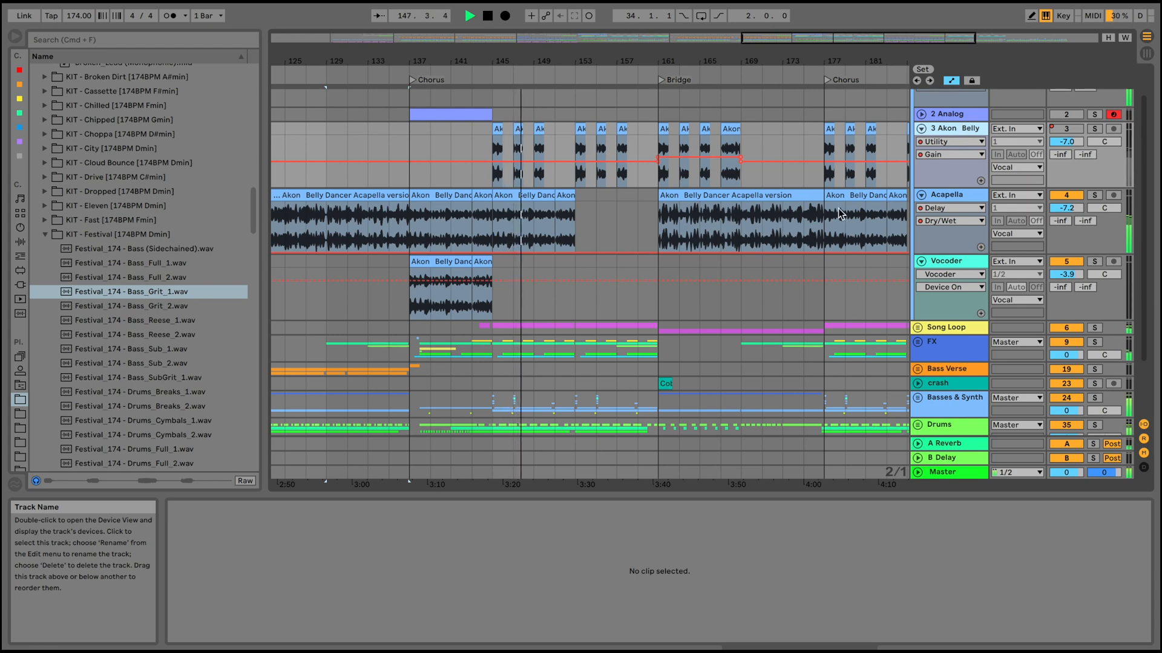
scroll(839, 213, "down", 1)
left_click(958, 176)
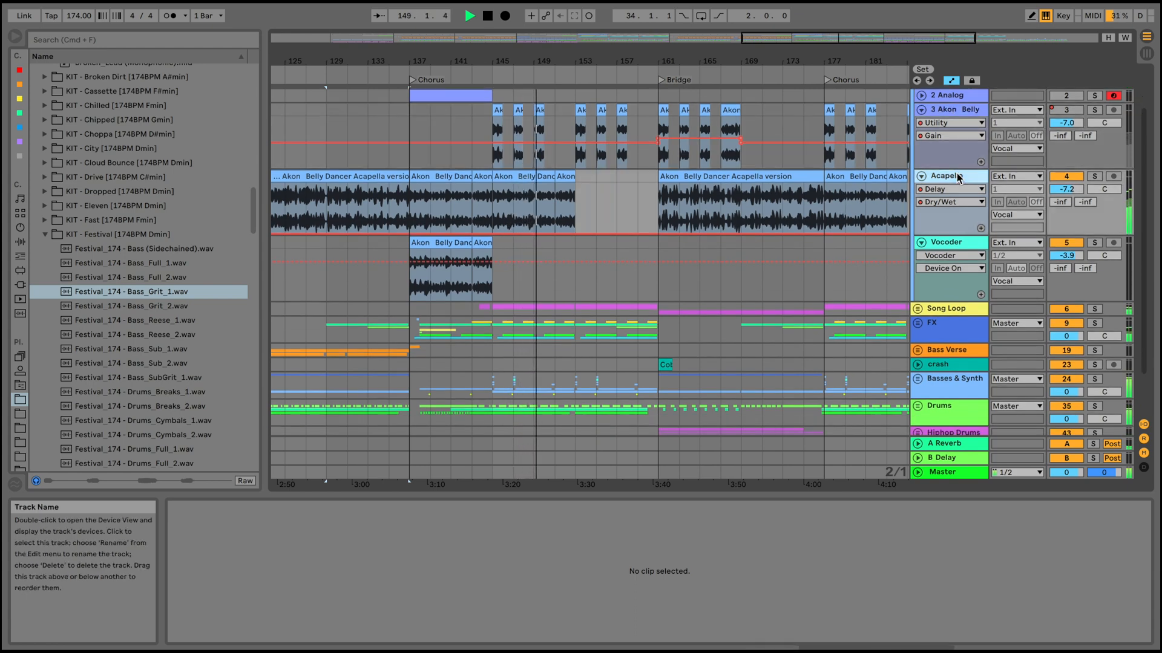
Unfold the Basses & Synth group and view its Synth Lead, Main and FM8 Growl tracks.
scroll(740, 278, "down", 5)
left_click(918, 274)
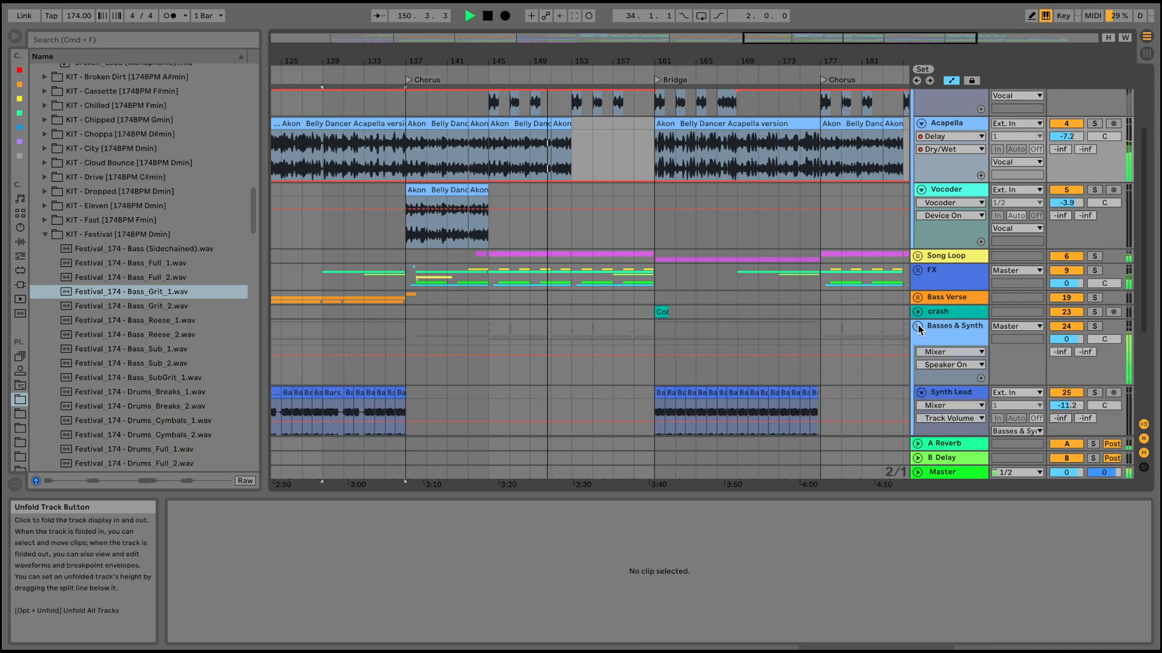
scroll(919, 330, "down", 4)
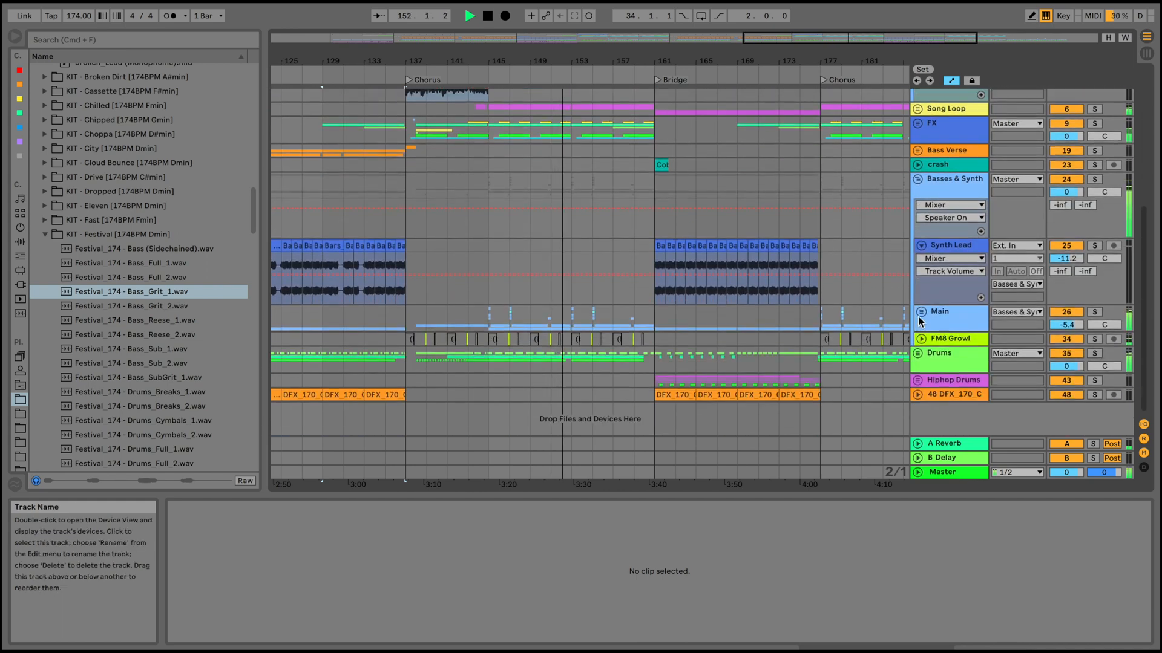
Open the 3 Akon Belly track's device chain and review its EQ Eight, Delay, Ballad Reverb and Utility.
scroll(921, 321, "up", 11)
left_click(950, 166)
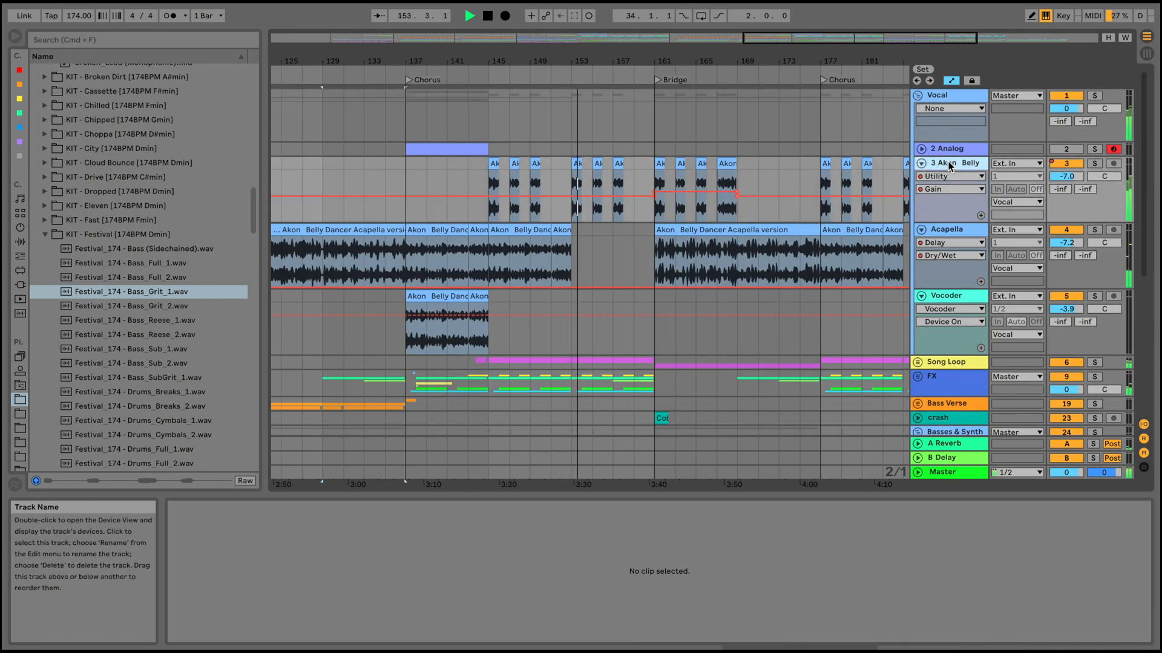
double_click(950, 167)
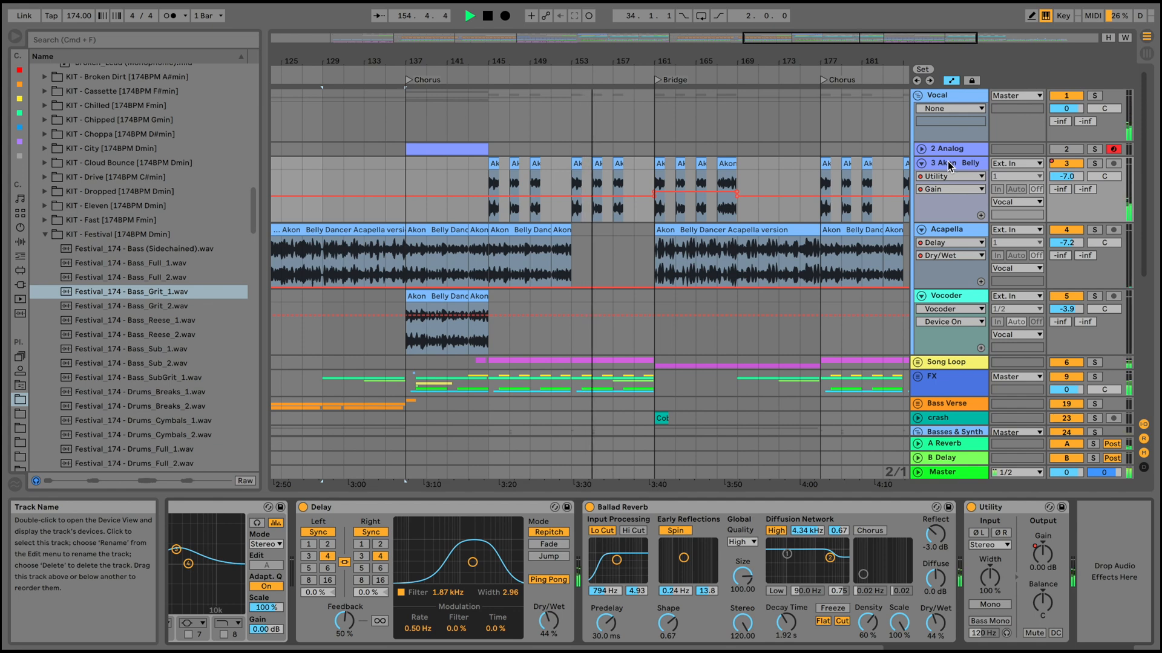
scroll(597, 542, "left", 4)
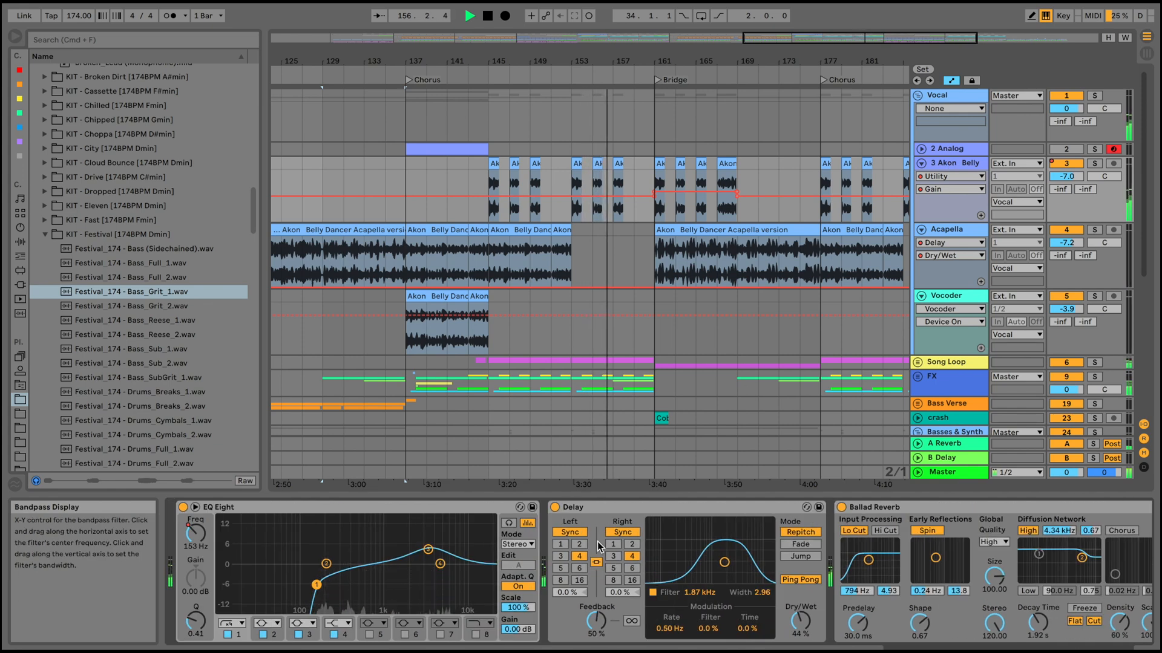
scroll(598, 542, "right", 4)
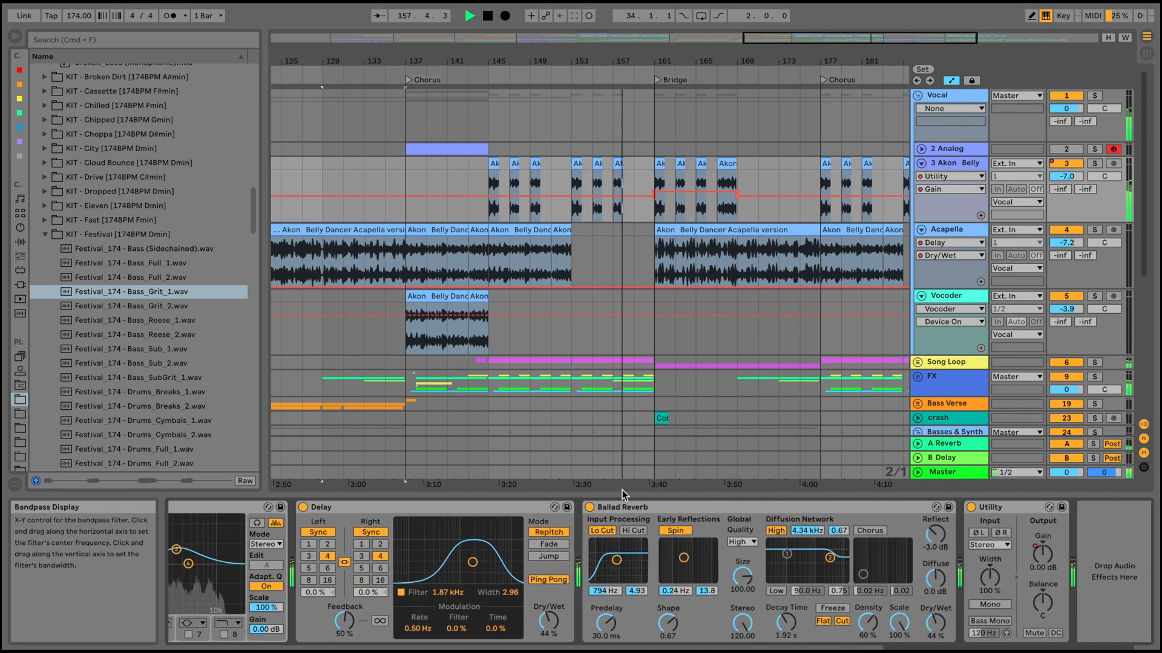
Examine the Bridge from bar 161, covering the vocal clips, the Cobalt crash and the Synth Lead clips.
scroll(680, 346, "down", 2)
scroll(680, 346, "right", 2)
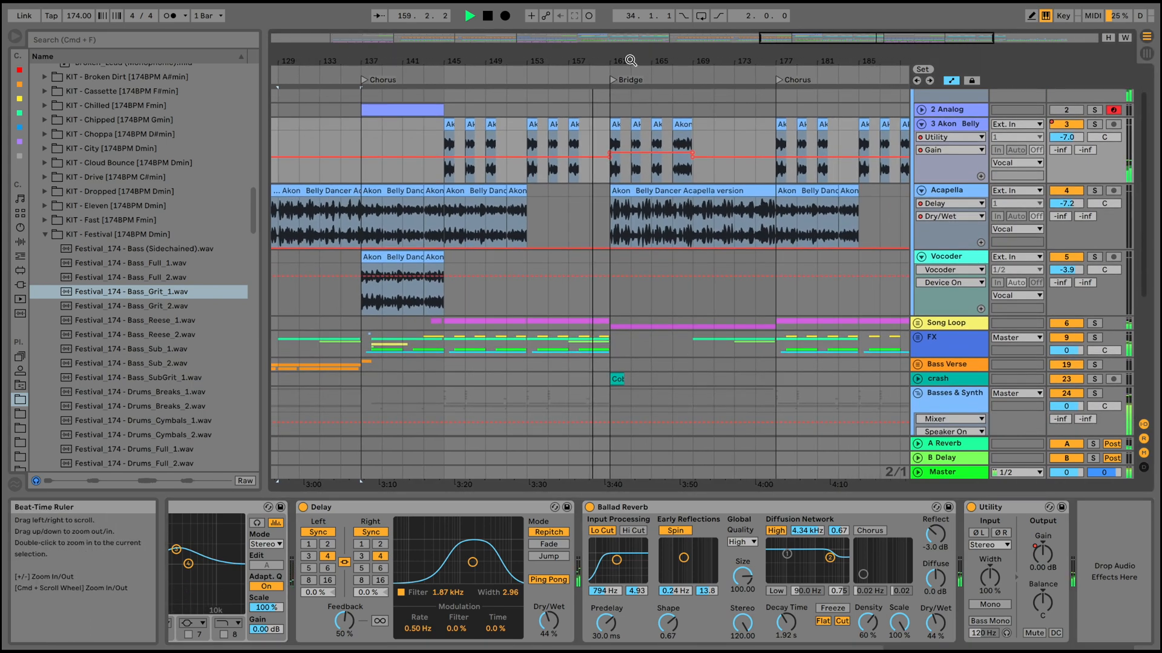
mouse_move(630, 61)
left_mouse_down()
mouse_move(630, 84)
mouse_move(629, 74)
left_mouse_up()
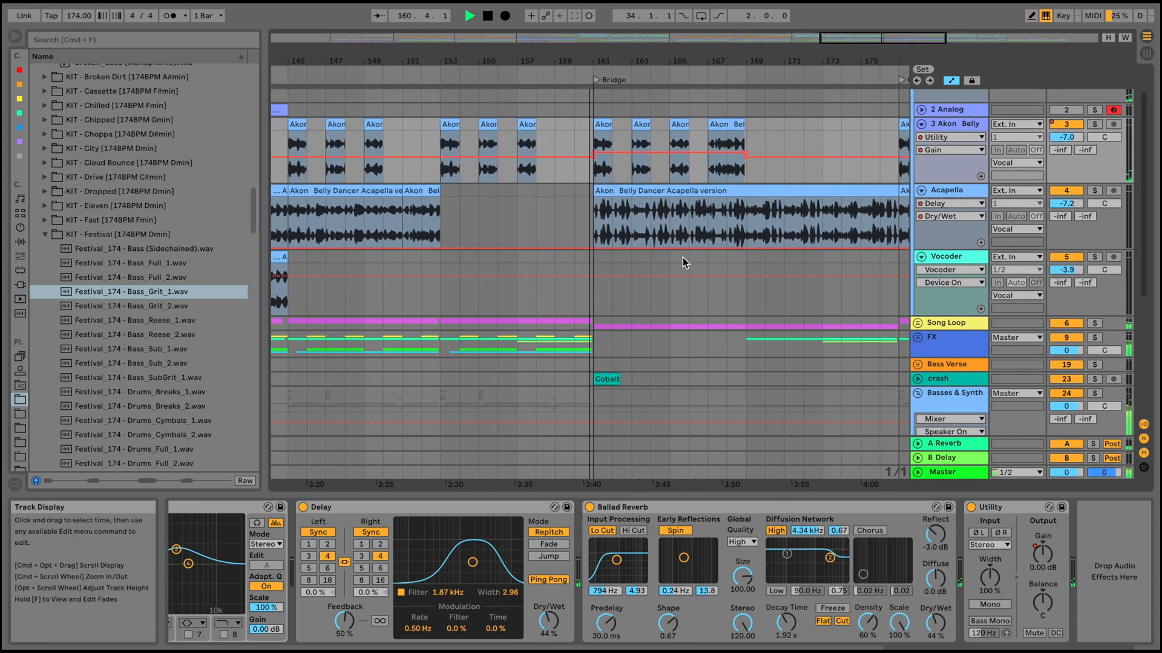
scroll(683, 257, "down", 5)
scroll(683, 257, "right", 3)
scroll(682, 257, "down", 1)
scroll(683, 256, "right", 1)
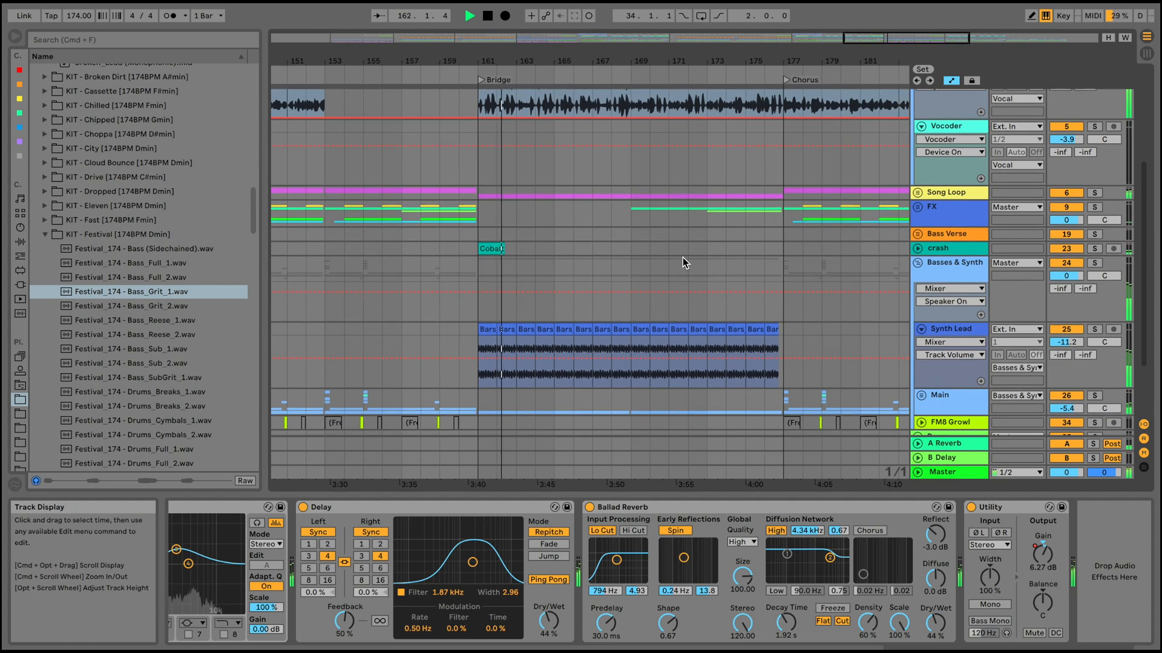
left_click_drag(654, 61, 656, 46)
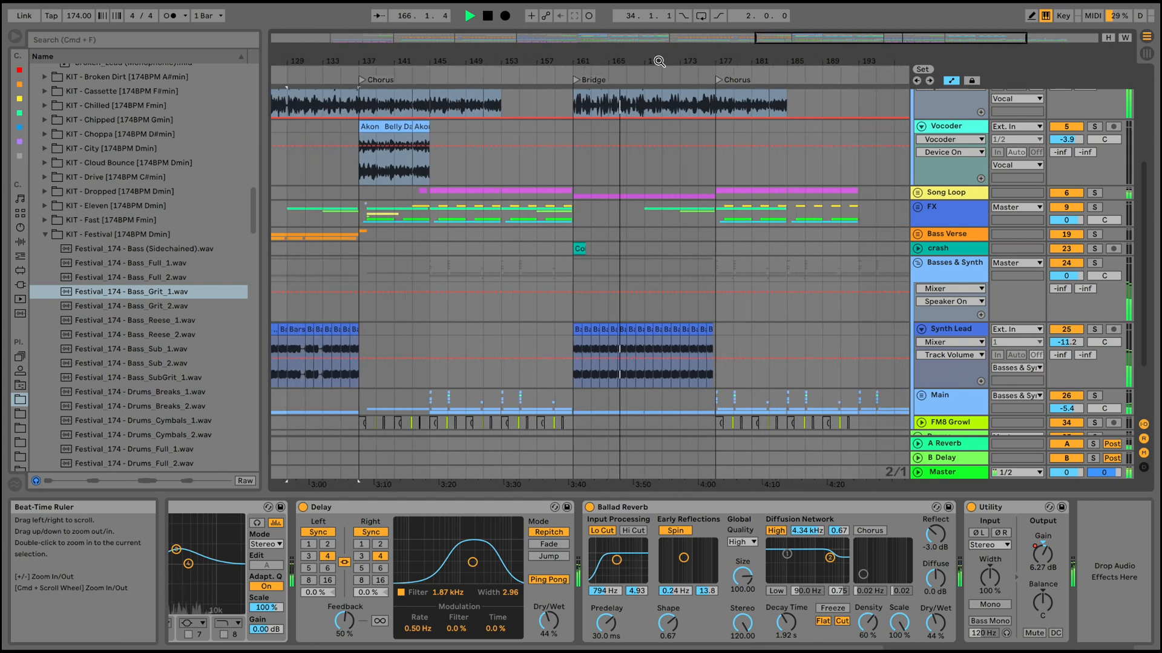
Fold Basses & Synth, unfold the Hiphop Drums group, and examine its Cobalt drum and clap clips in the Bridge.
left_click(918, 264)
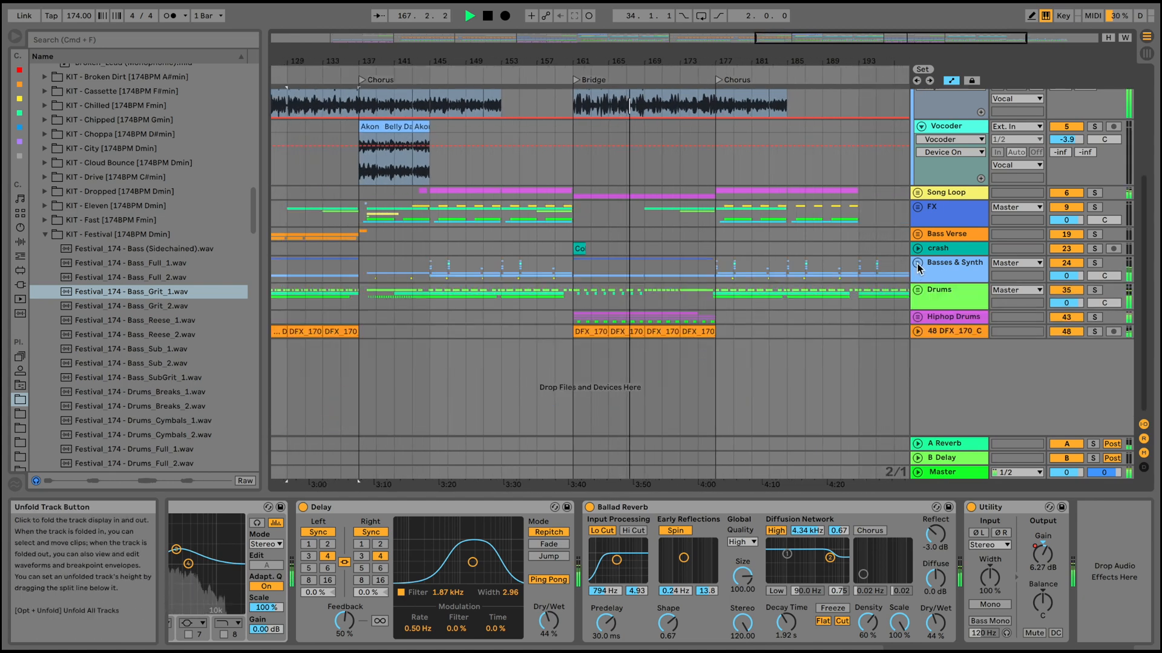
left_click(917, 316)
scroll(691, 334, "down", 3)
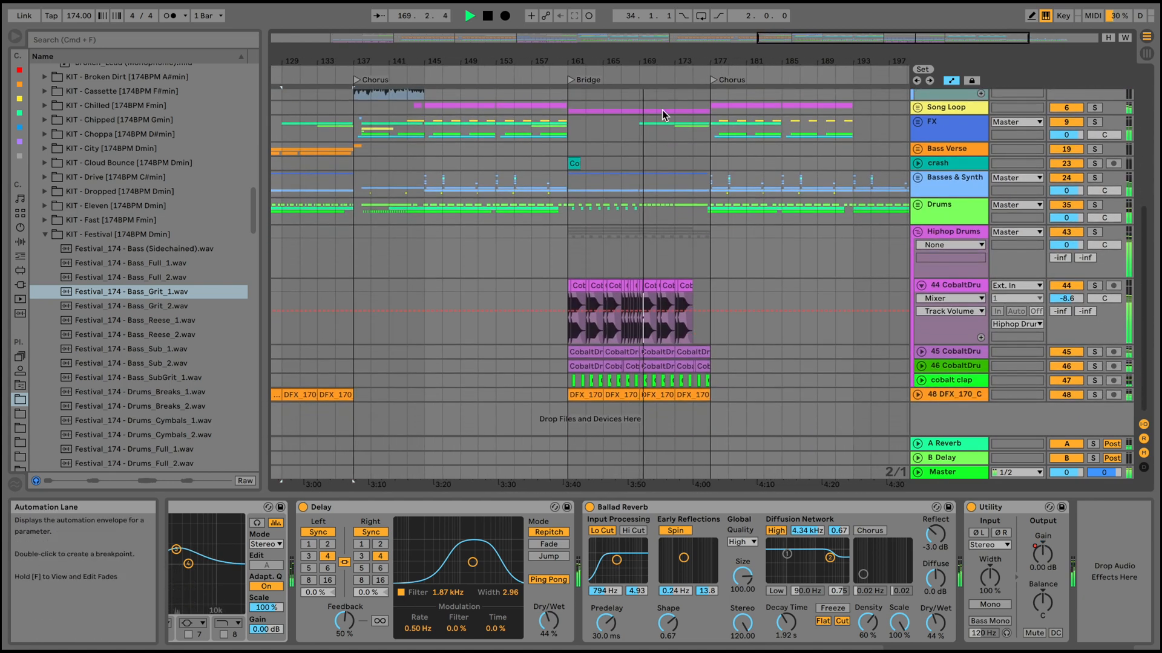
mouse_move(673, 60)
left_mouse_down()
mouse_move(672, 85)
mouse_move(674, 65)
left_mouse_up()
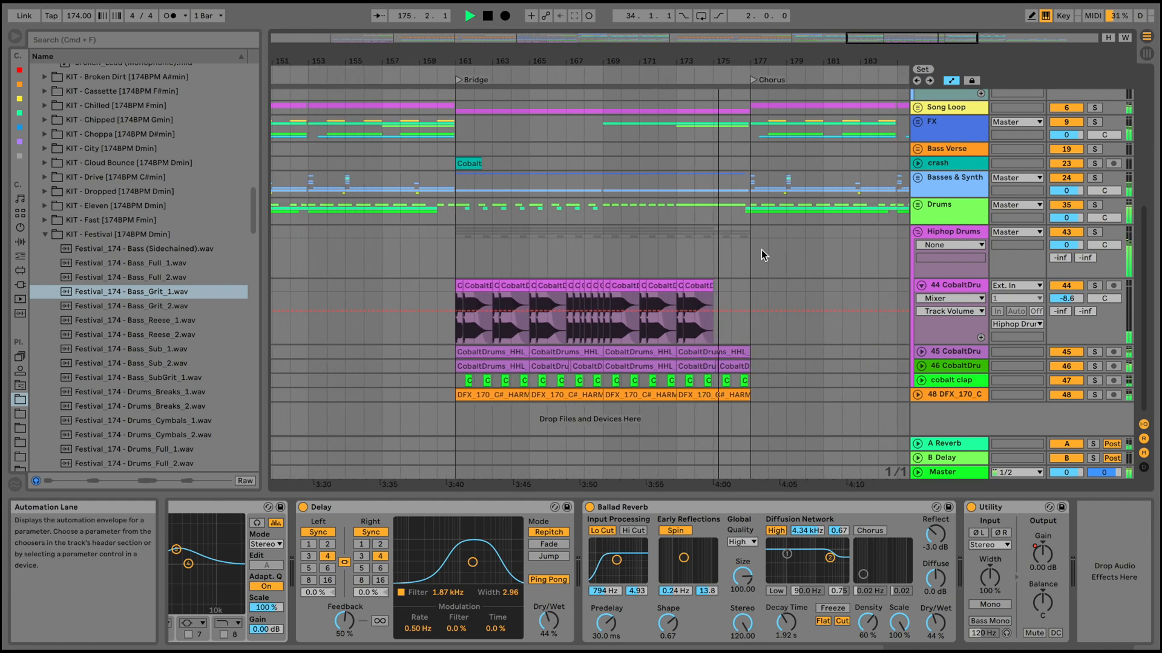
Fold the Acapella and 3 Akon Belly tracks and show the last Chorus from bar 177.
scroll(761, 249, "up", 6)
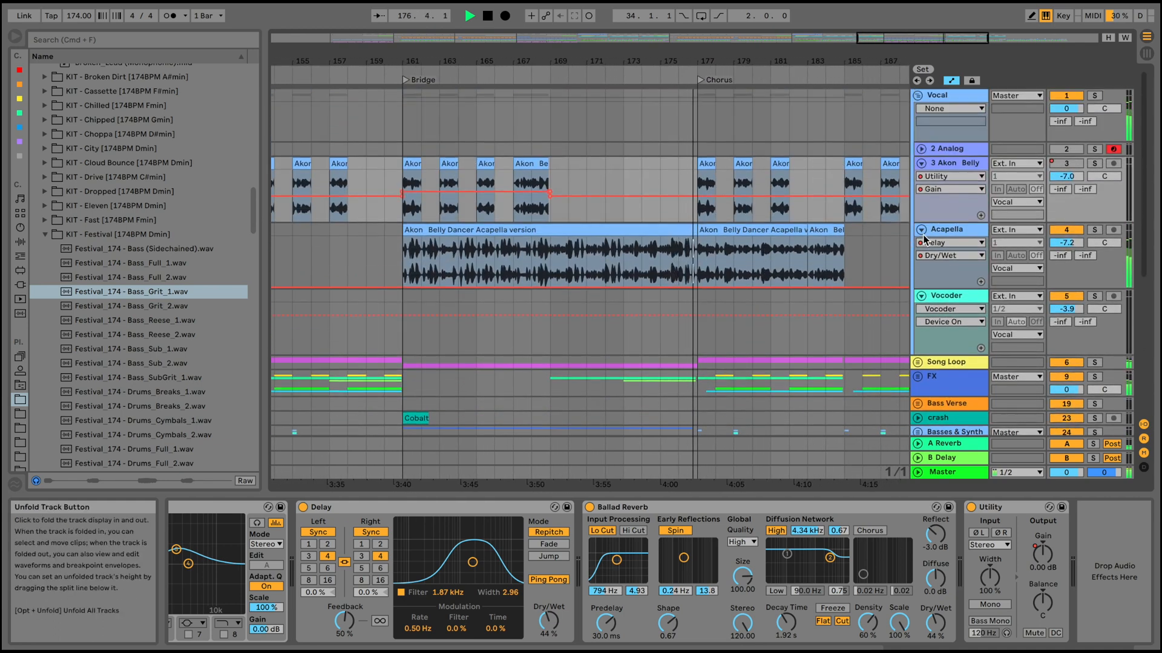
left_click(920, 230)
left_click(922, 164)
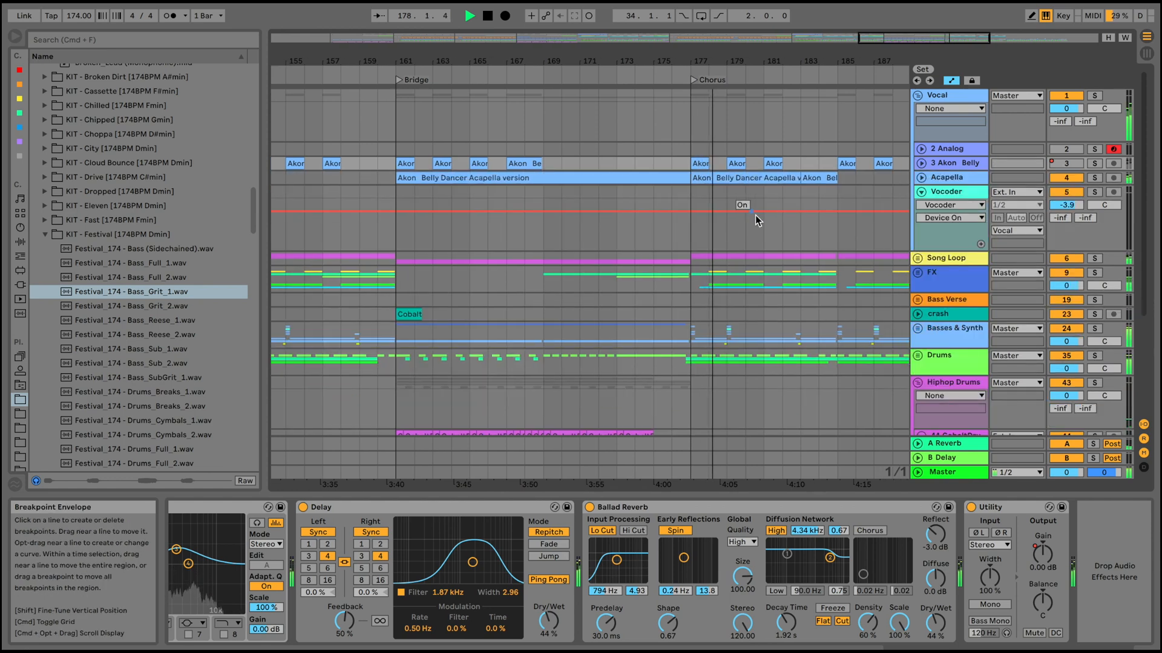
scroll(755, 216, "right", 5)
left_click_drag(629, 61, 632, 50)
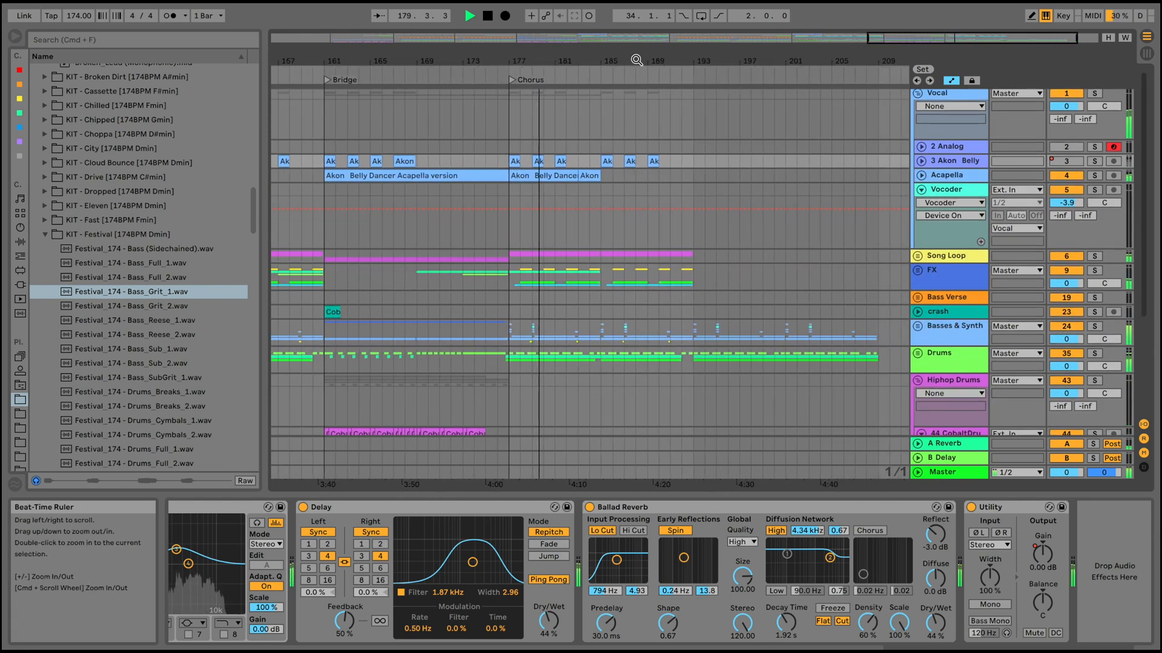
Unfold the Acapella track and open its clip in the last Chorus to show the sample settings.
left_click(921, 175)
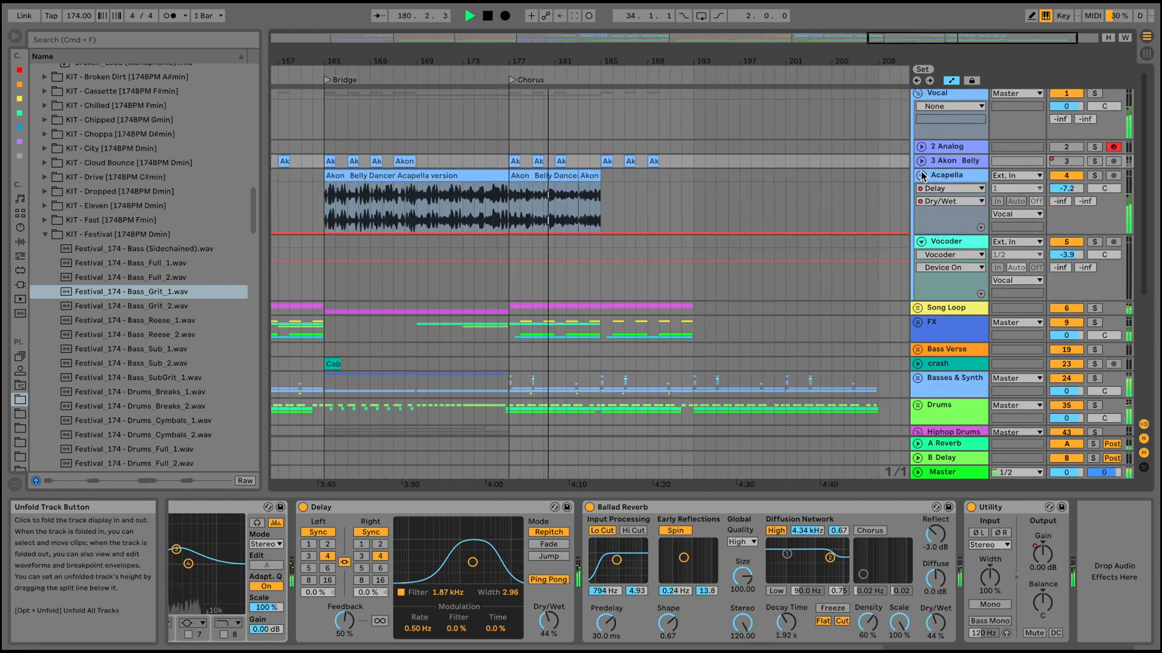
left_click(569, 175)
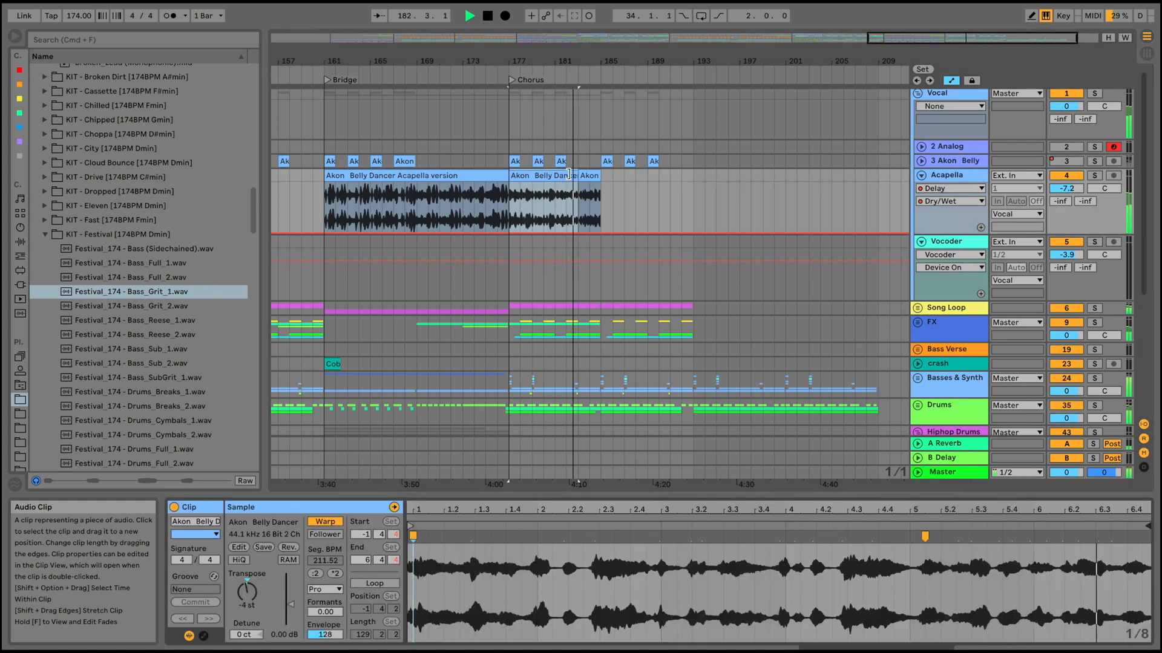
left_click_drag(605, 61, 626, 54)
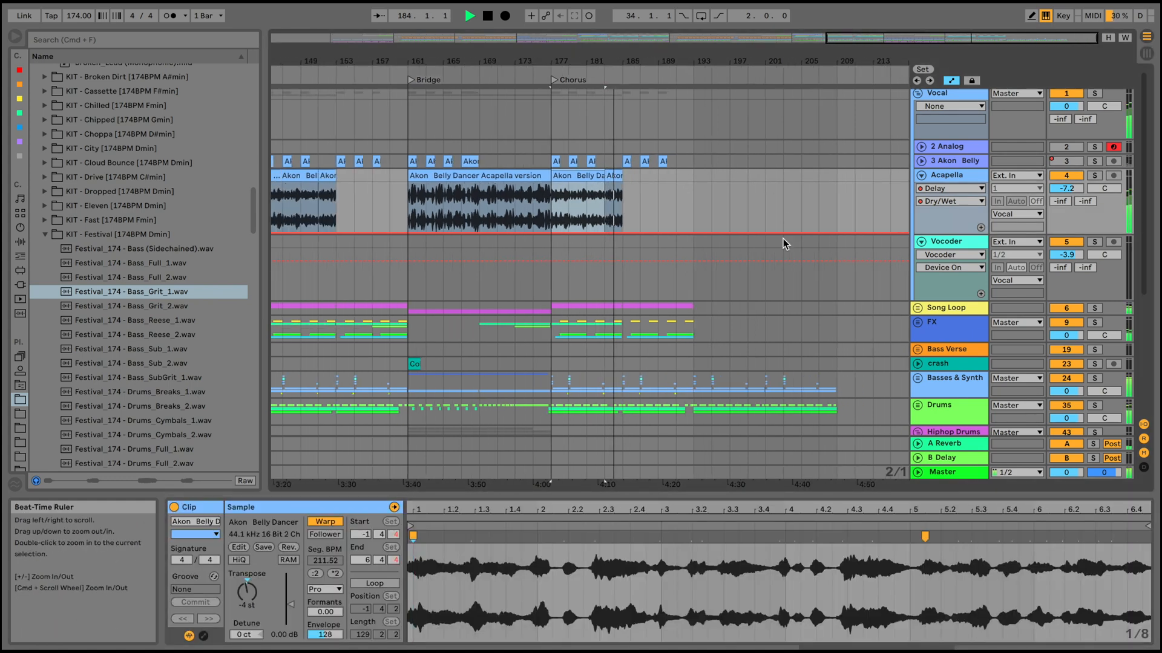
Unfold and refold the Song Loop group, and fold the Hiphop Drums group.
scroll(763, 272, "down", 3)
scroll(763, 272, "down", 1)
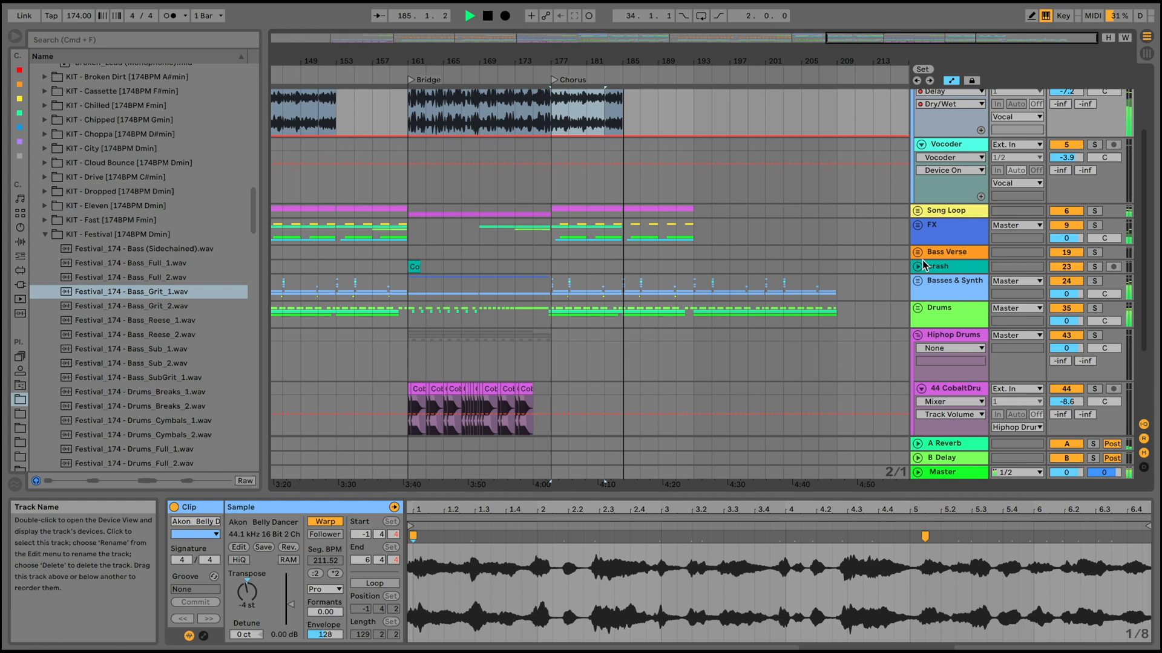
left_click(917, 211)
left_click(917, 211)
scroll(851, 252, "down", 3)
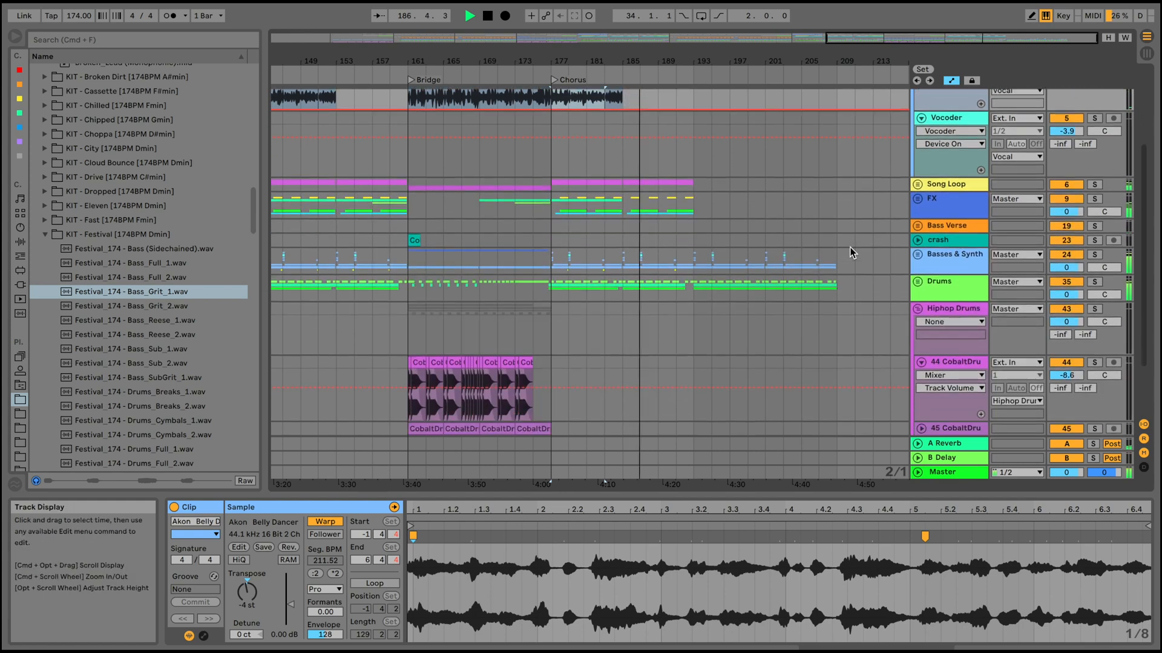
left_click(916, 291)
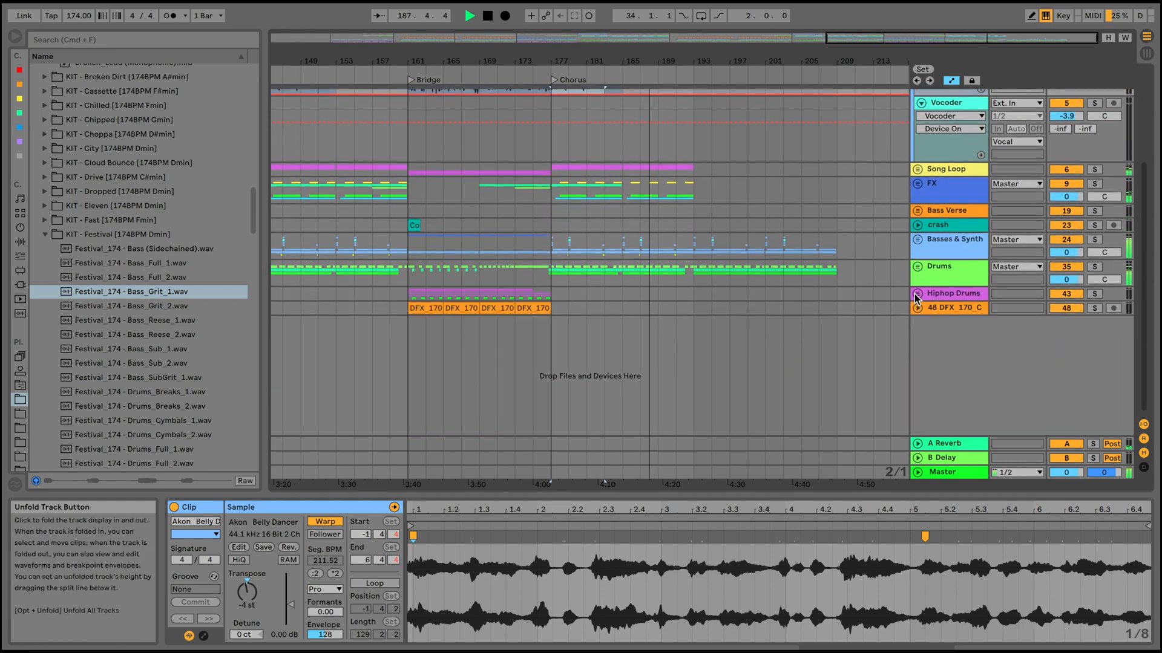
Unfold the Basses & Synth and Main groups and examine the Festival bass clips around bars 184 to 201.
left_click(918, 239)
scroll(824, 262, "down", 2)
left_click(921, 312)
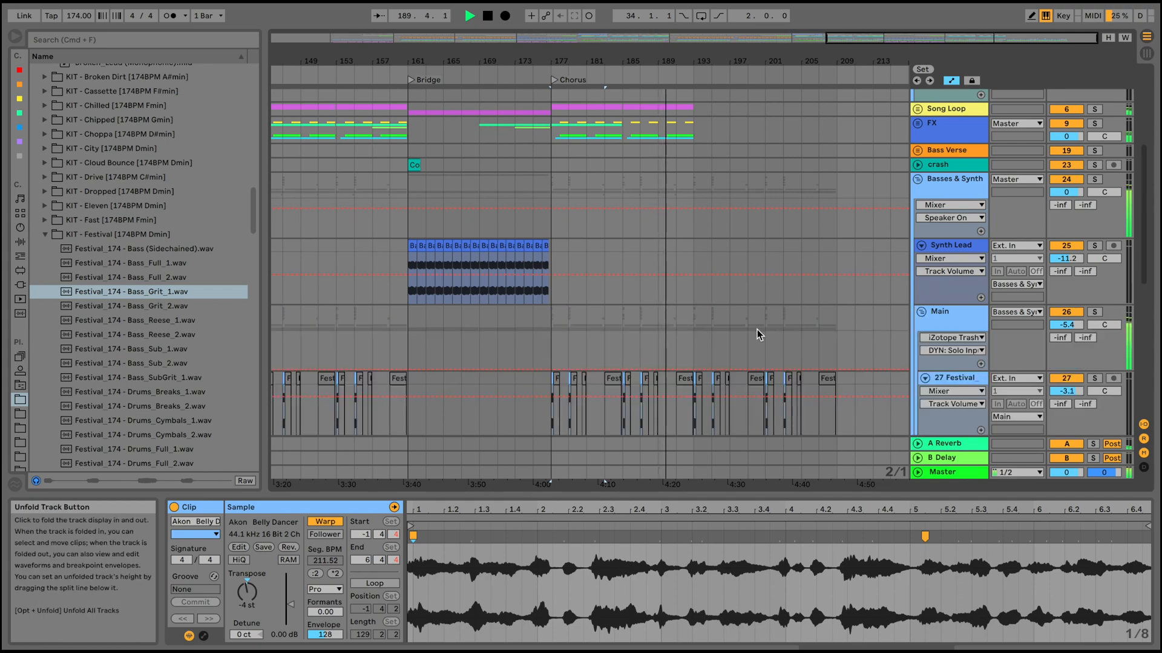
scroll(757, 329, "down", 5)
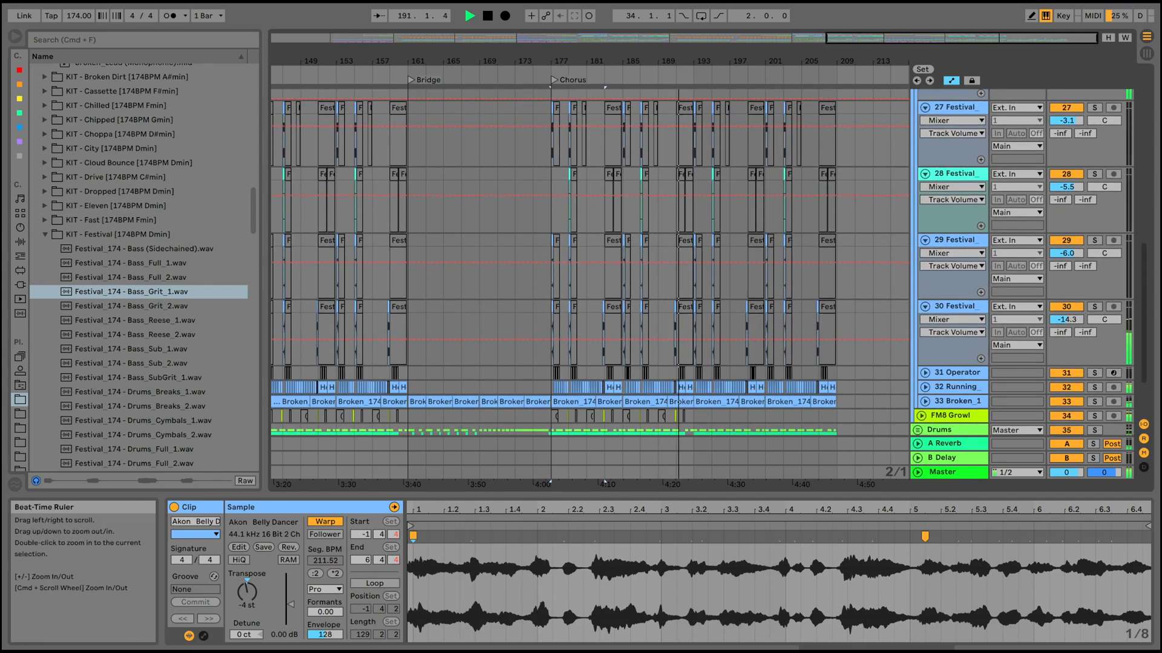
left_click_drag(698, 61, 760, 275)
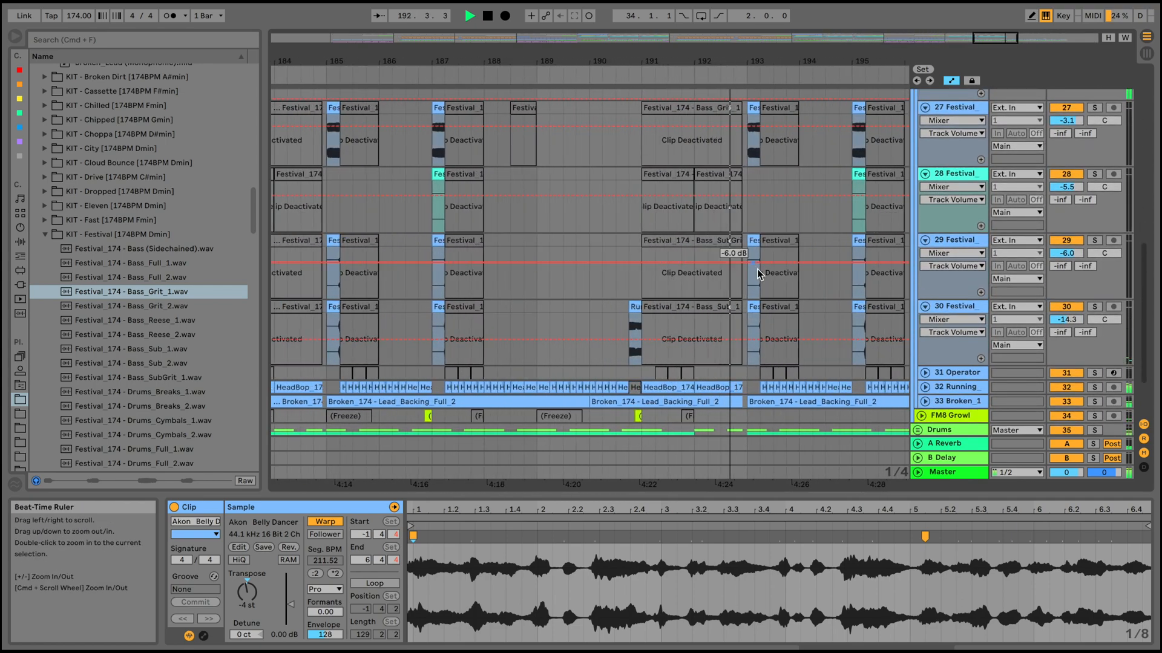
scroll(756, 272, "down", 3)
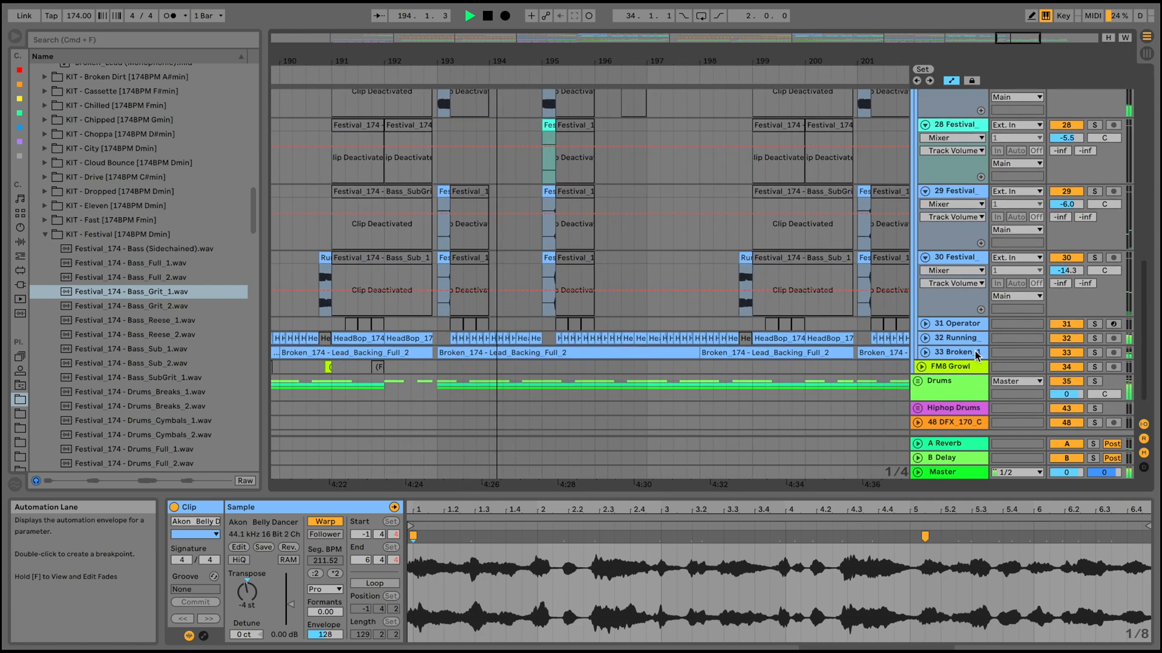
Unfold track 32 Running to show its HeadBop clips, and fold Festival tracks 29, 30 and 28.
left_click(924, 338)
left_click(925, 191)
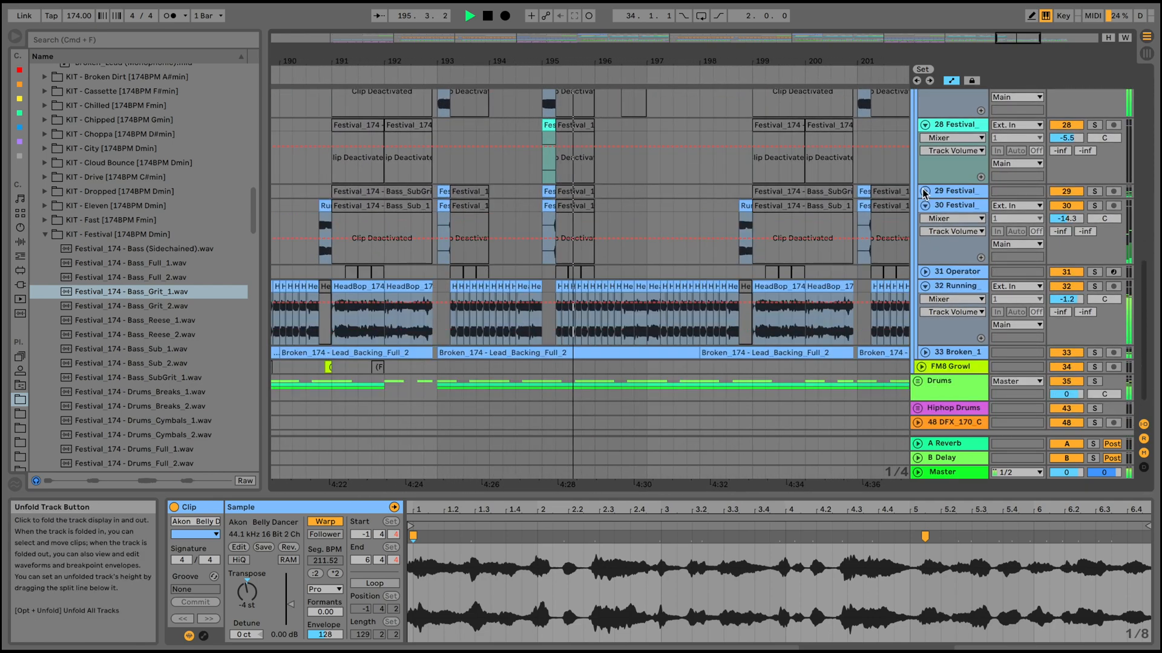
left_click(924, 206)
left_click(925, 125)
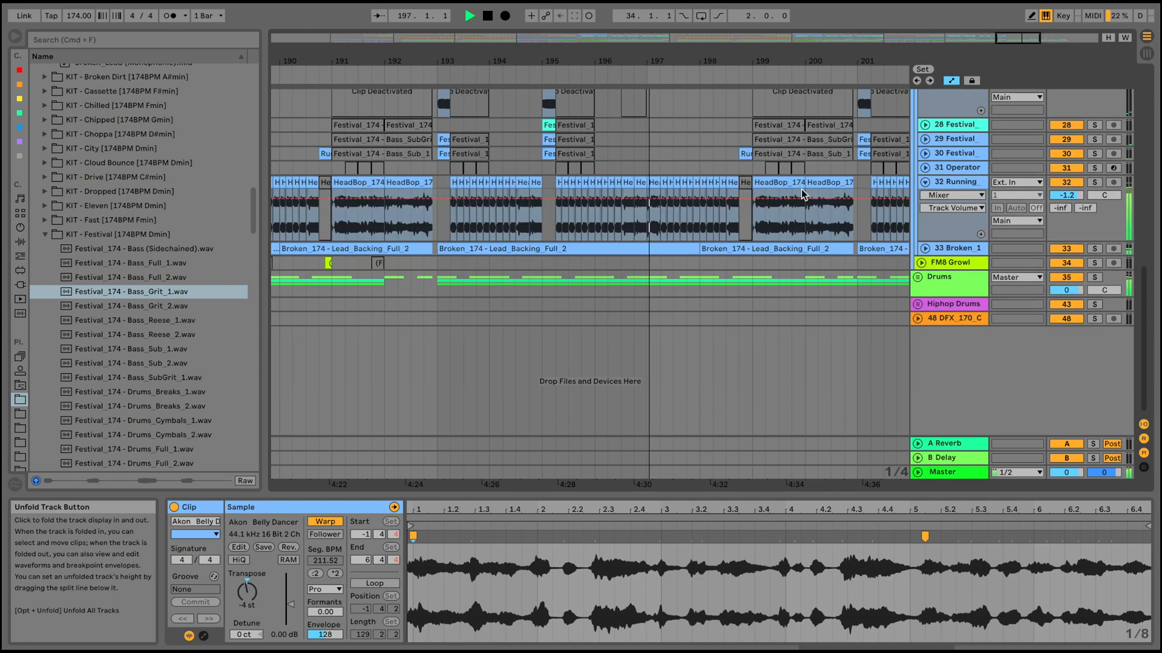
Fold the Main group, the Synth Lead track and the Basses & Synth group.
scroll(756, 212, "up", 3)
left_click_drag(672, 59, 672, 39)
scroll(838, 216, "up", 4)
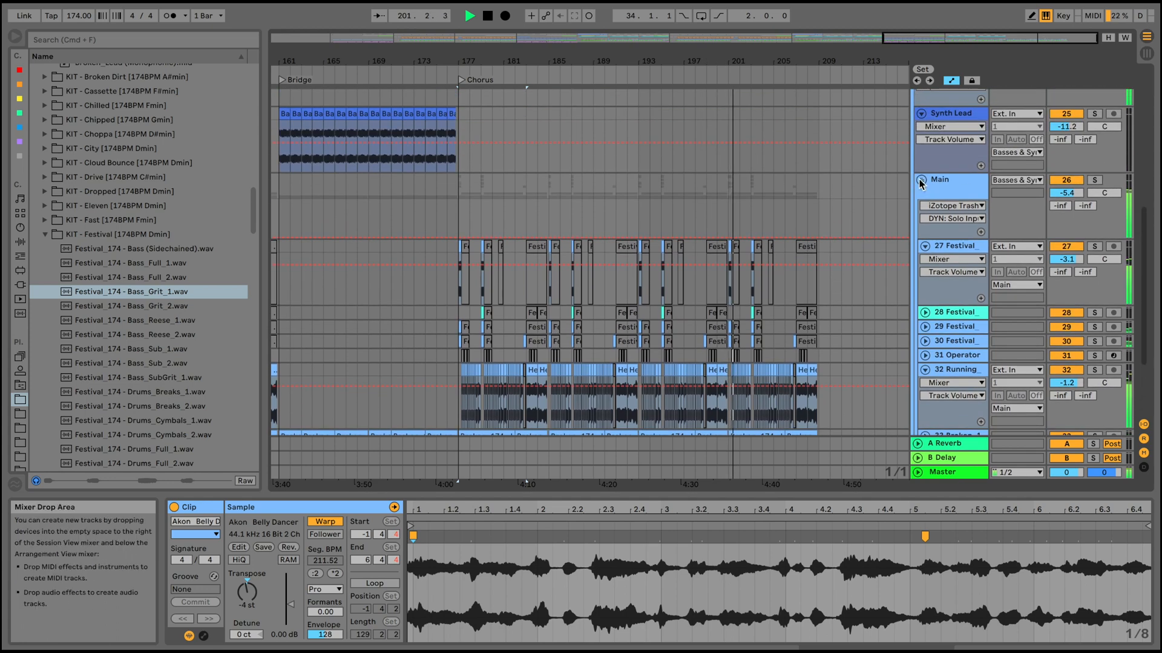
left_click(922, 181)
scroll(923, 187, "up", 5)
left_click(922, 210)
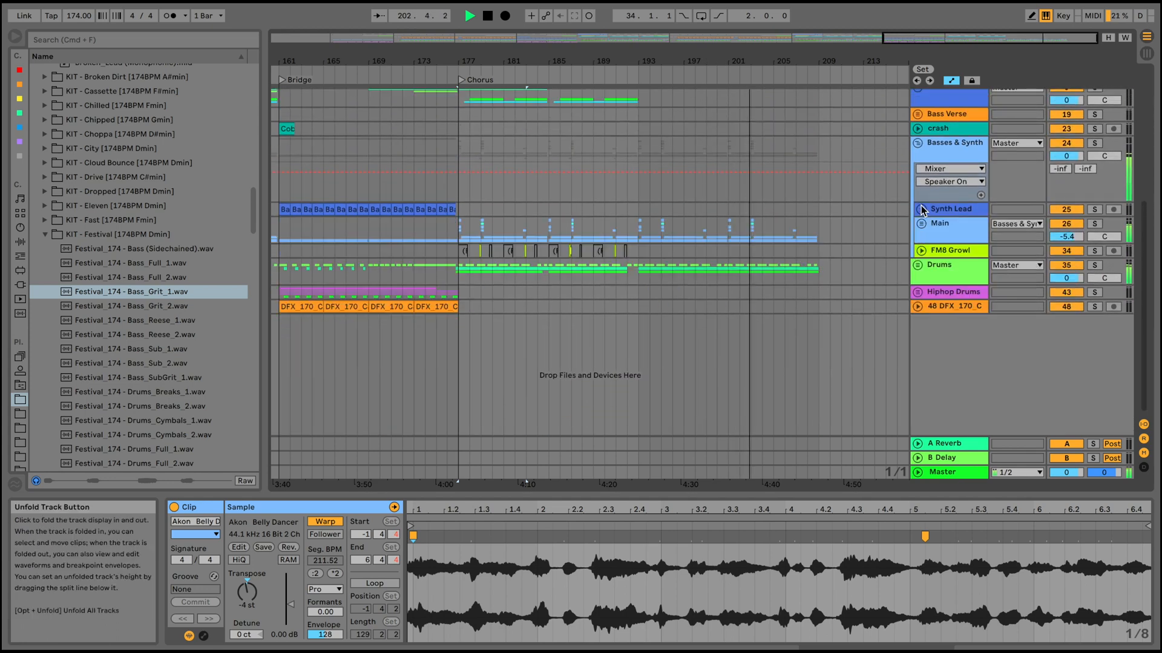
left_click(918, 150)
Show the whole arrangement from Intro to the last Chorus and fold the Vocal group.
left_click_drag(690, 53, 690, 37)
scroll(864, 242, "up", 8)
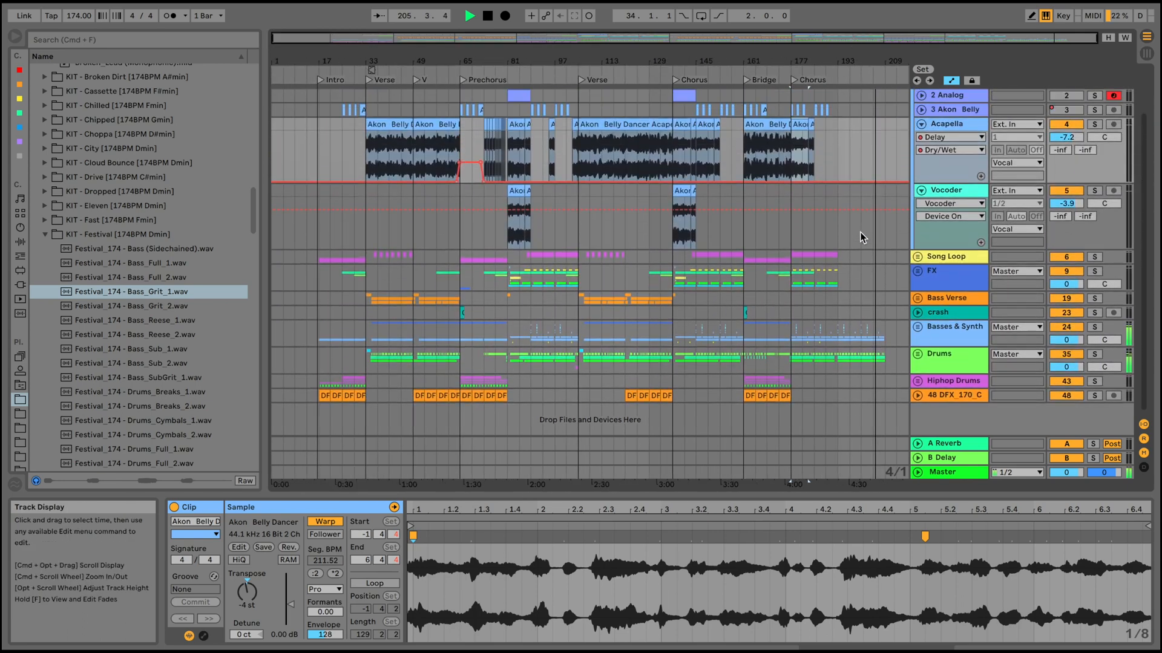
left_click(918, 97)
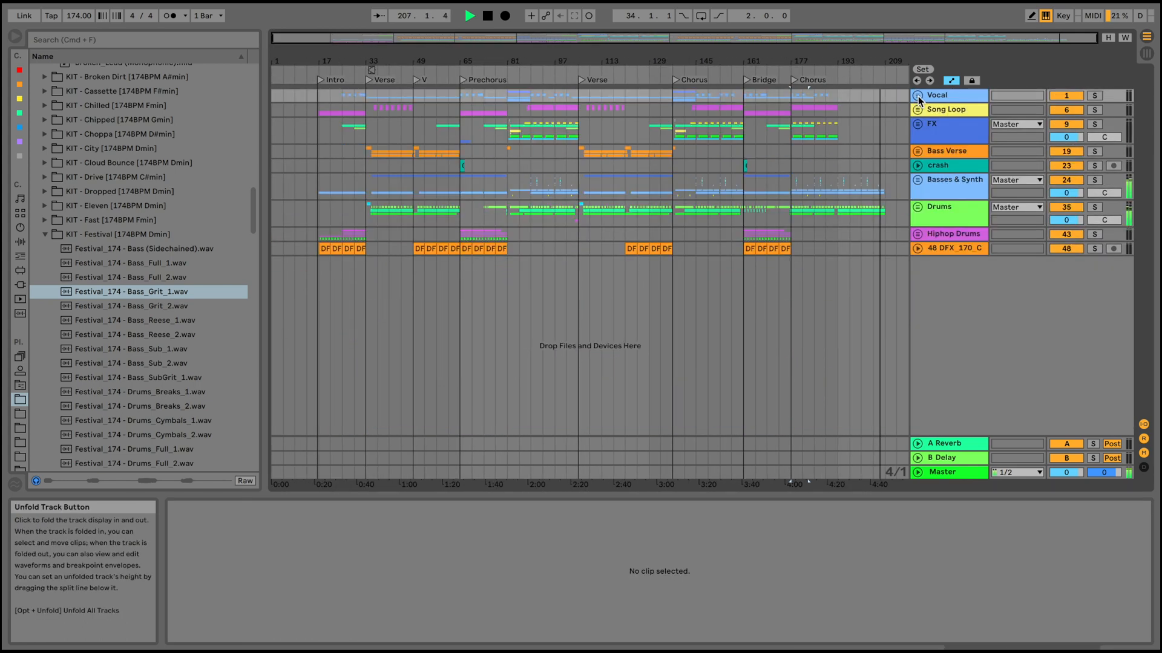